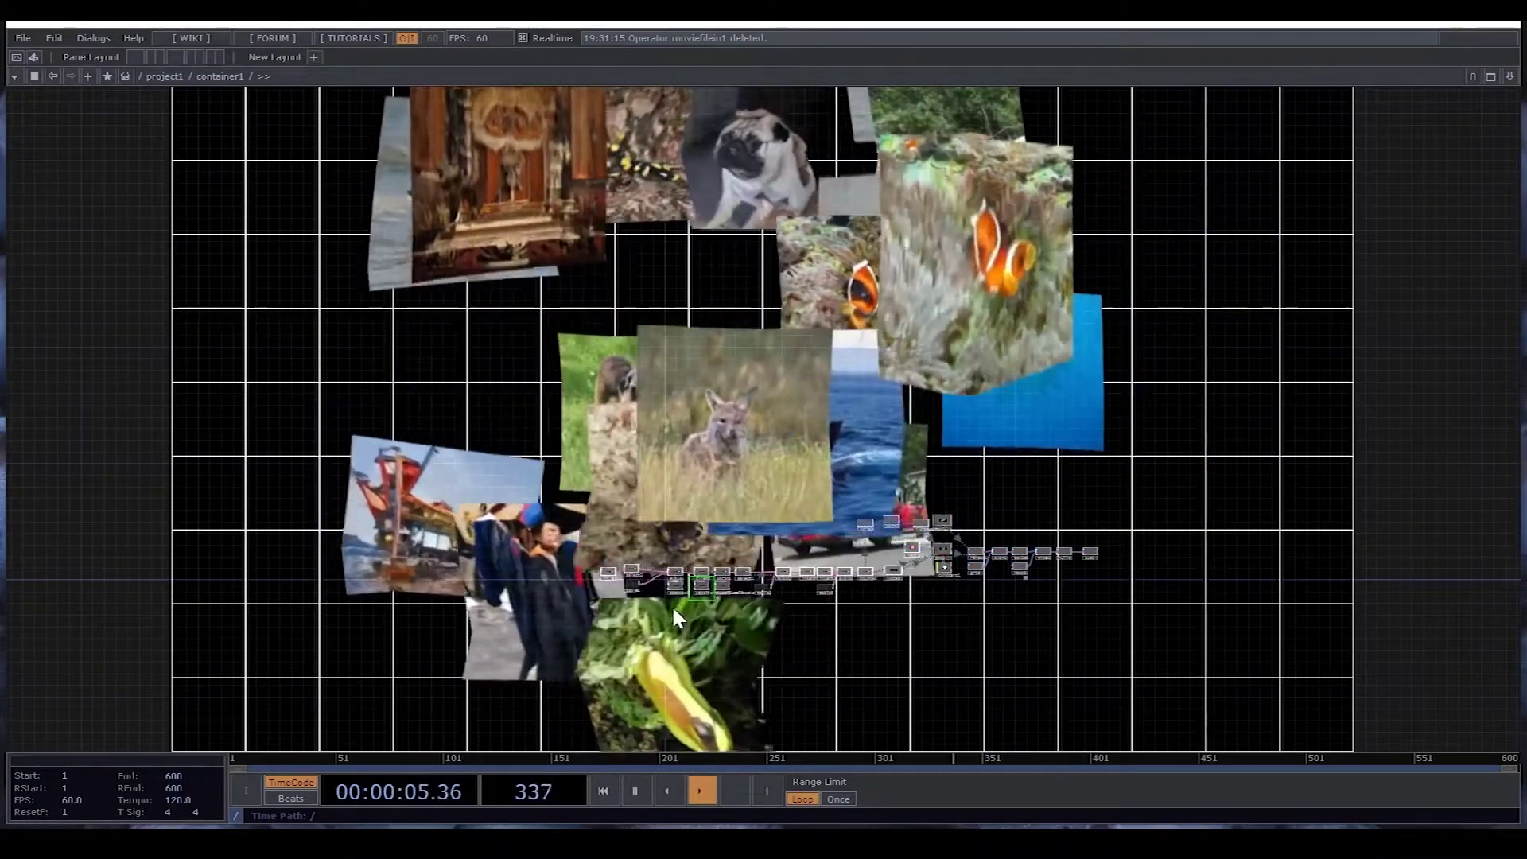
# Glance at index.js in Sublime Text, then return to the /project1 network with twitch_chat and container1.
pyautogui.hotkey('alt', 'Tab')
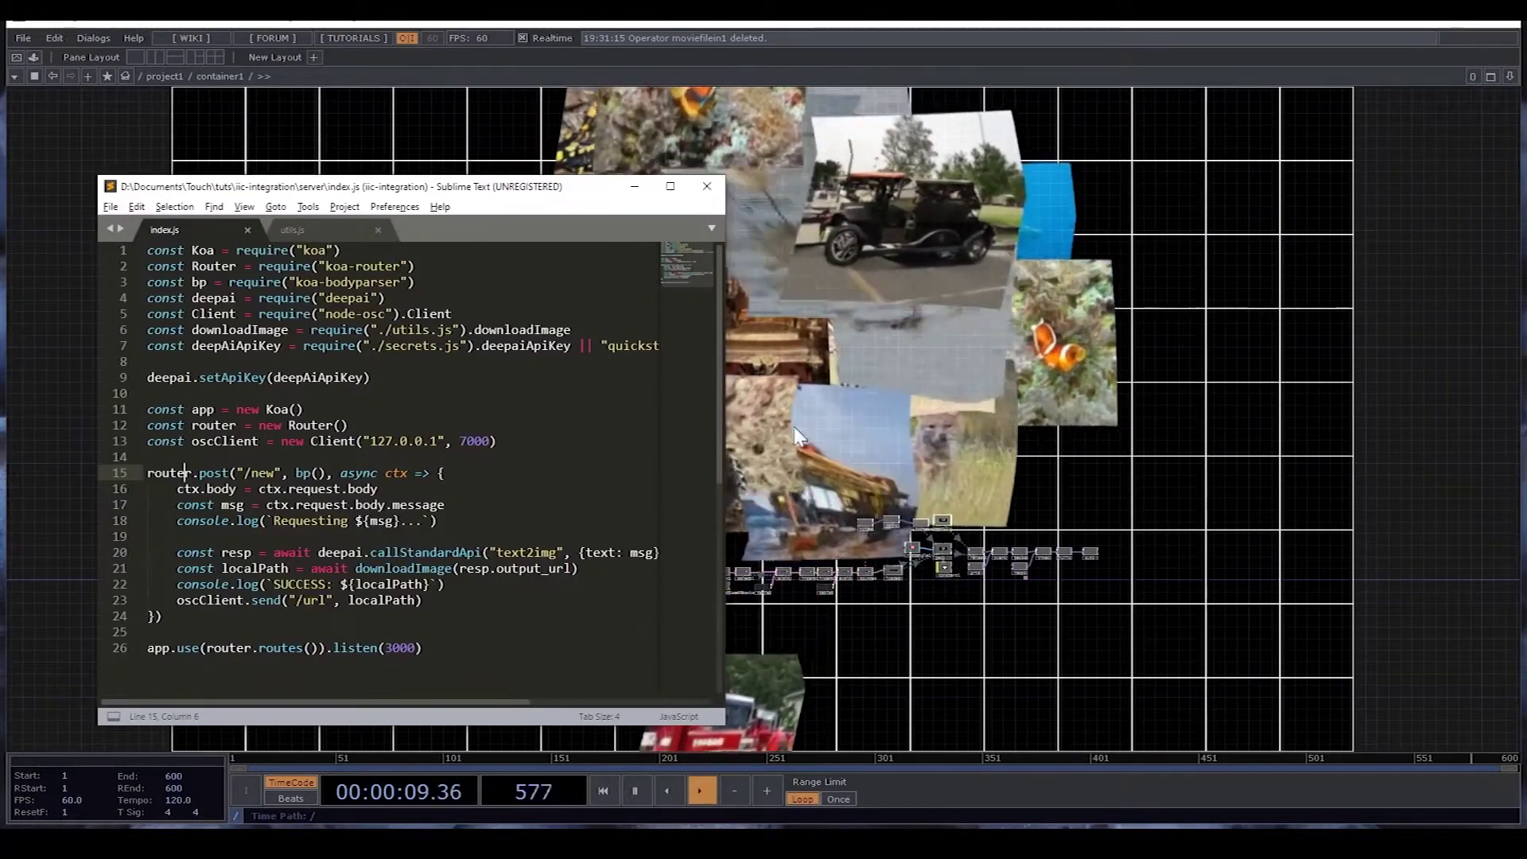
pyautogui.click(798, 435)
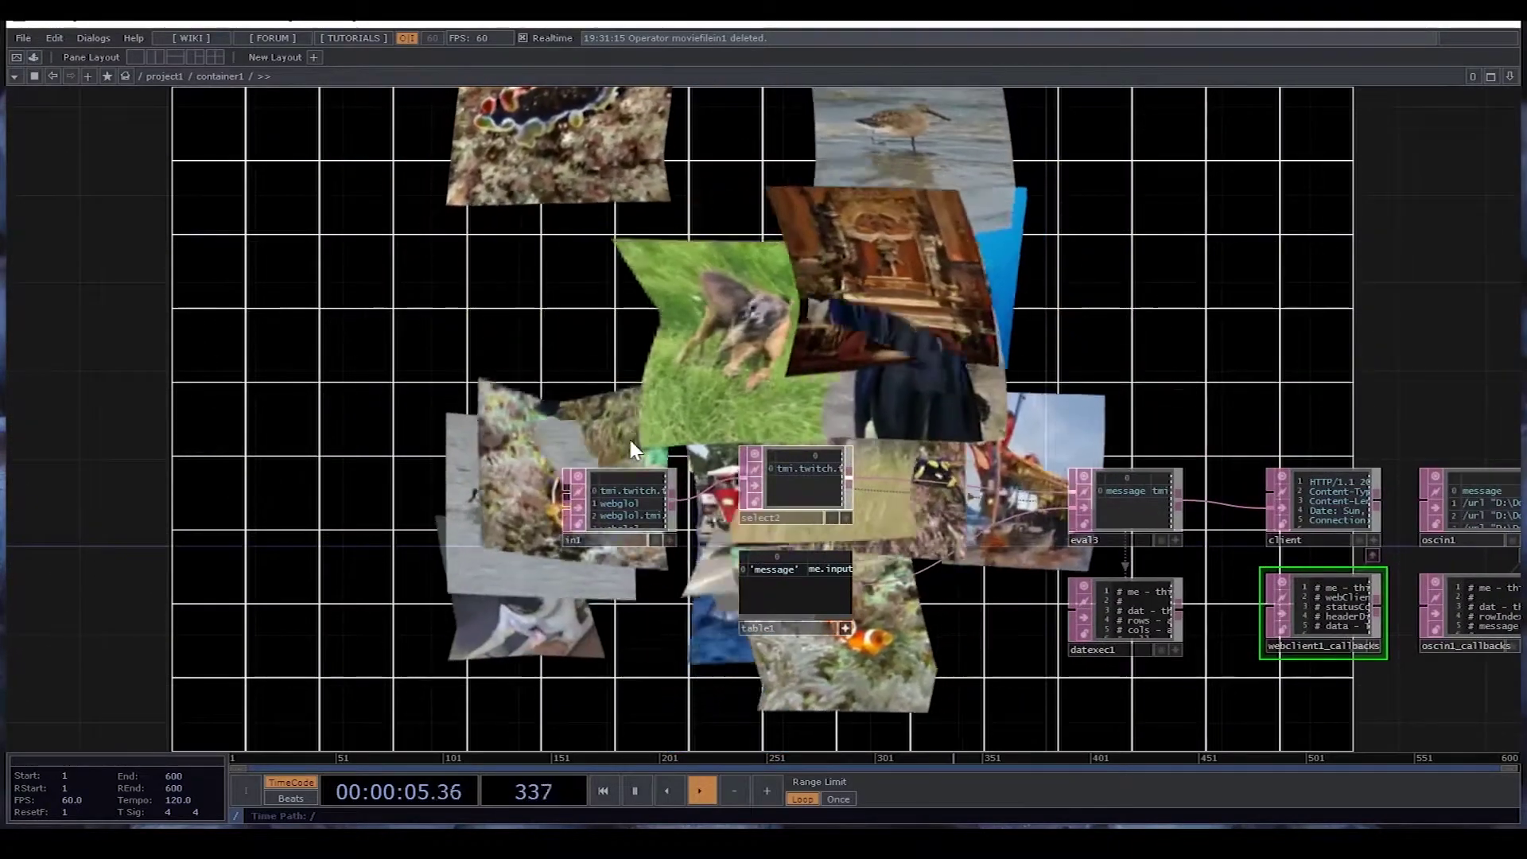
pyautogui.scroll(-5, 629, 437)
pyautogui.moveTo(297, 238); pyautogui.dragTo(802, 215)
# Scroll the Chrome blog to Authenticating from TouchDesigner, close the downloads bar, and return to TouchDesigner.
pyautogui.hotkey('alt', 'Tab')
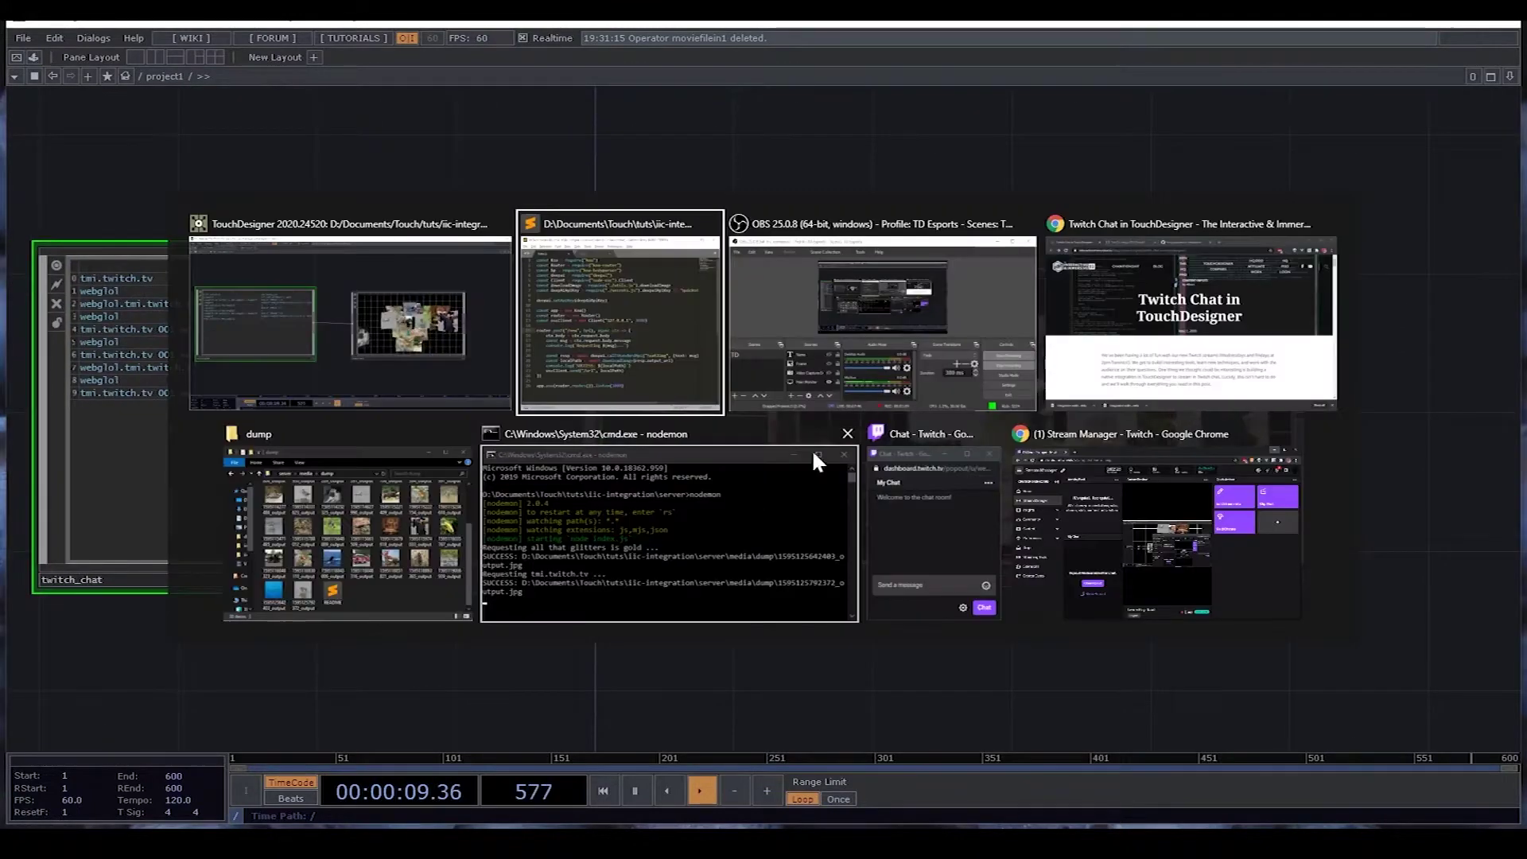
pyautogui.hotkey('alt', 'Tab')
pyautogui.hotkey('alt', 'Tab')
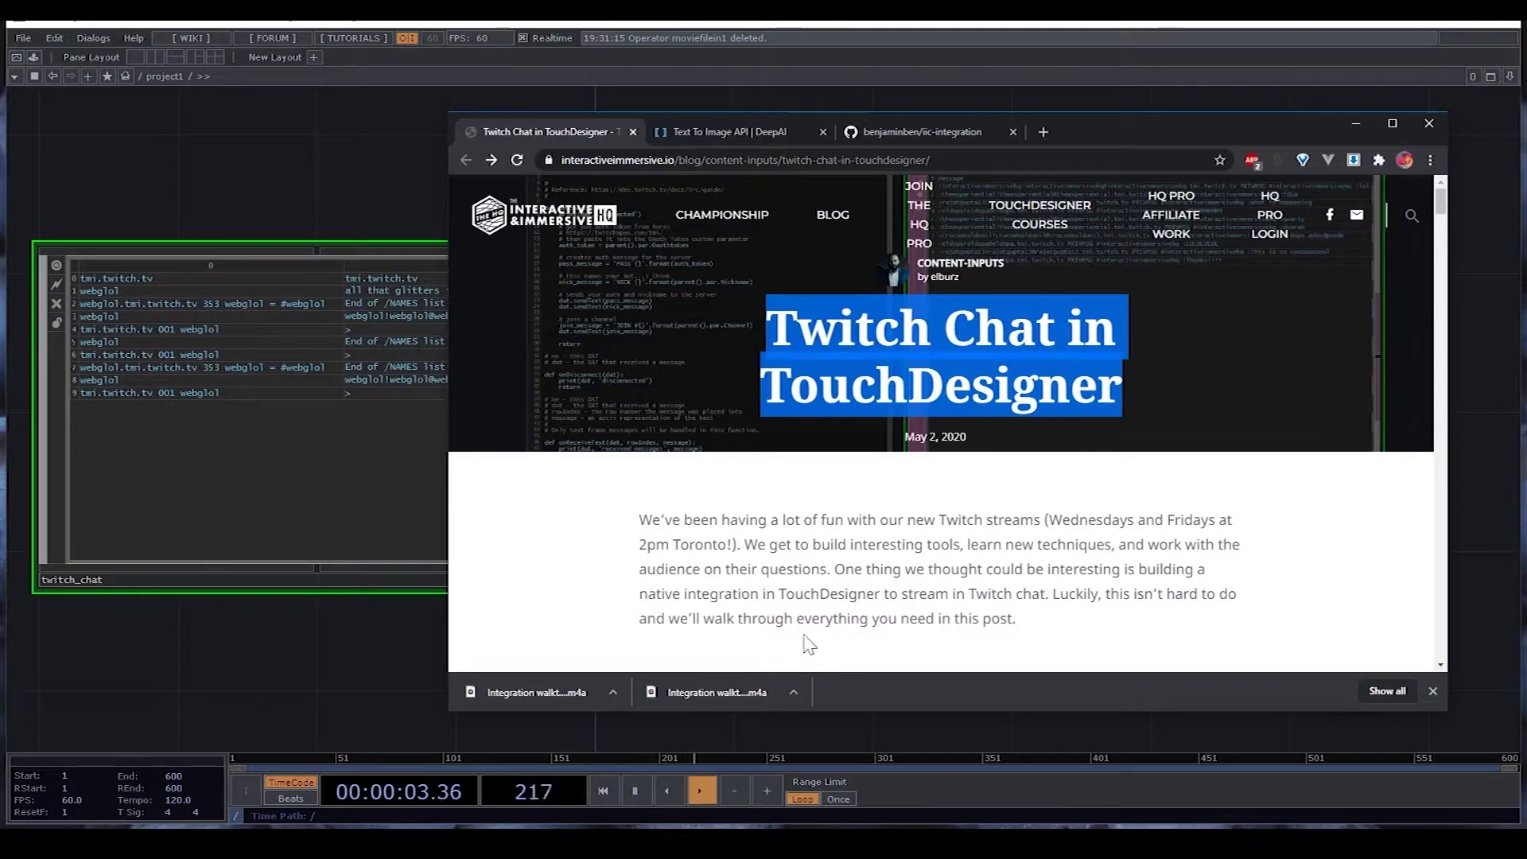
pyautogui.scroll(-5, 947, 422)
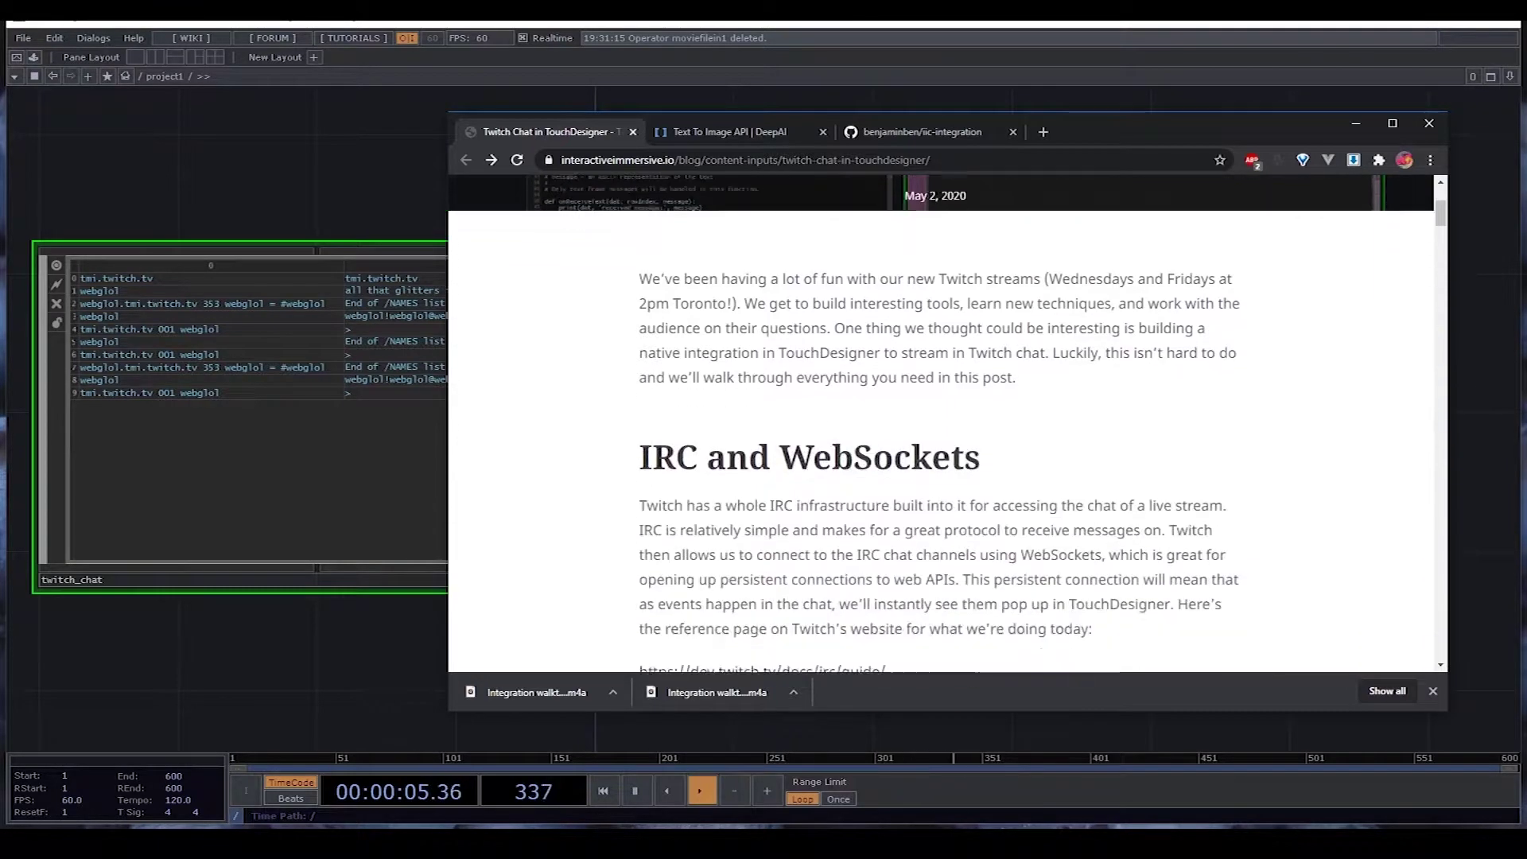
pyautogui.scroll(-1, 802, 472)
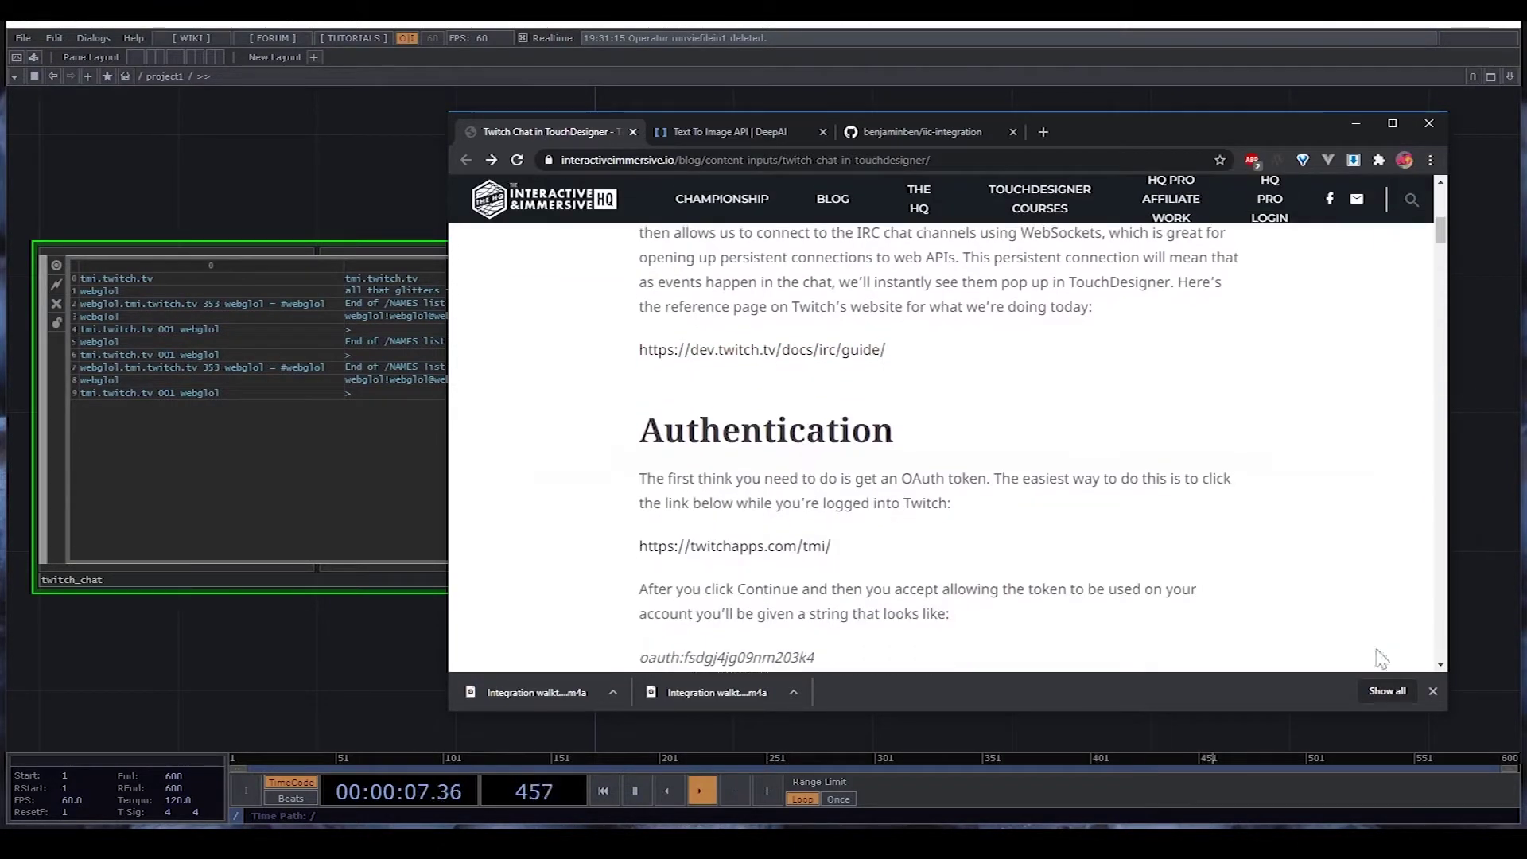
pyautogui.click(1433, 691)
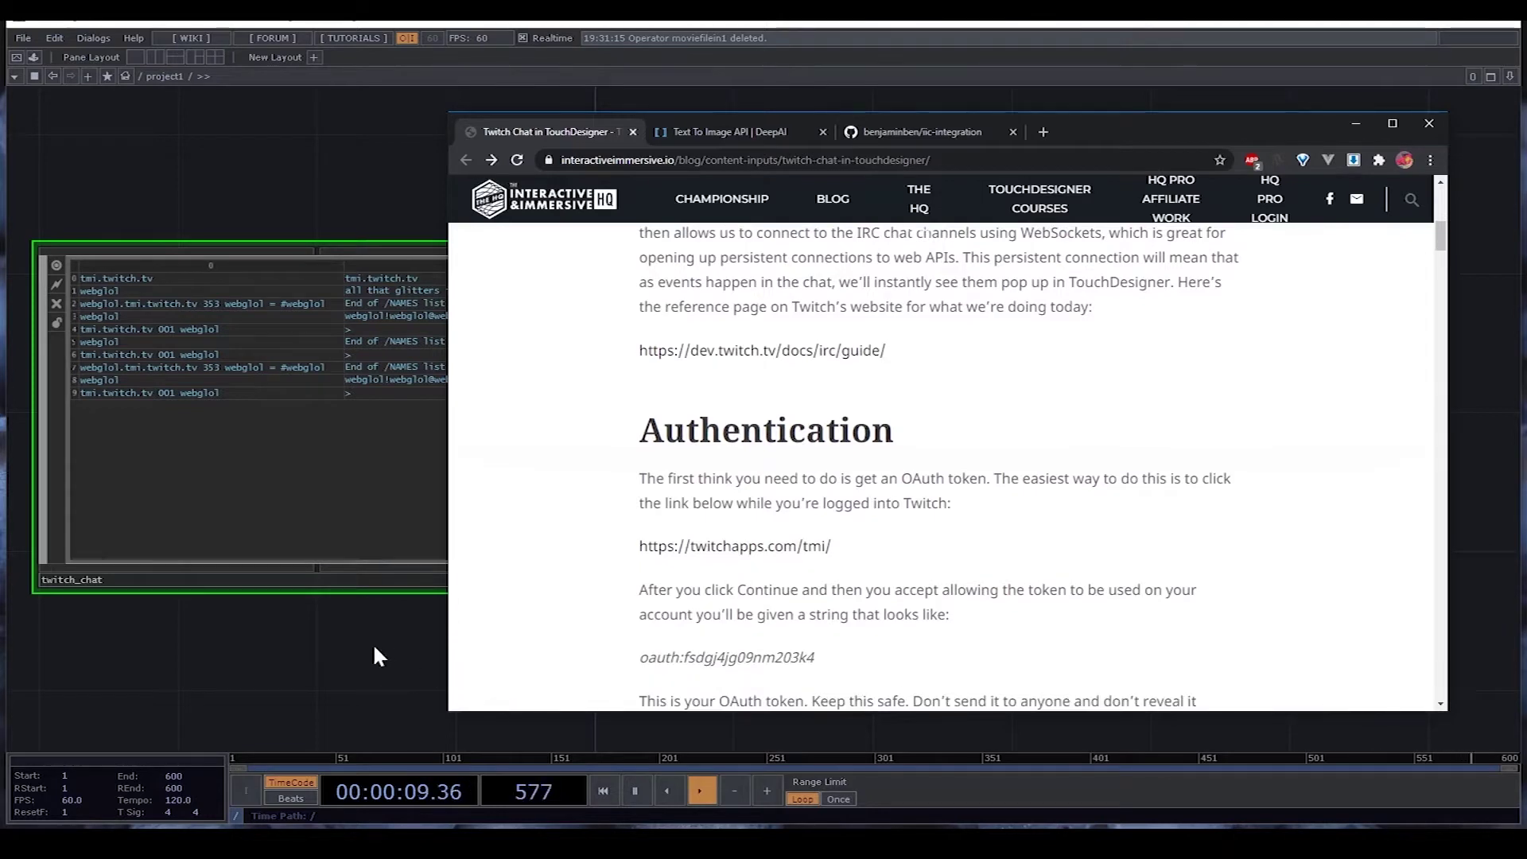
pyautogui.scroll(-8, 539, 624)
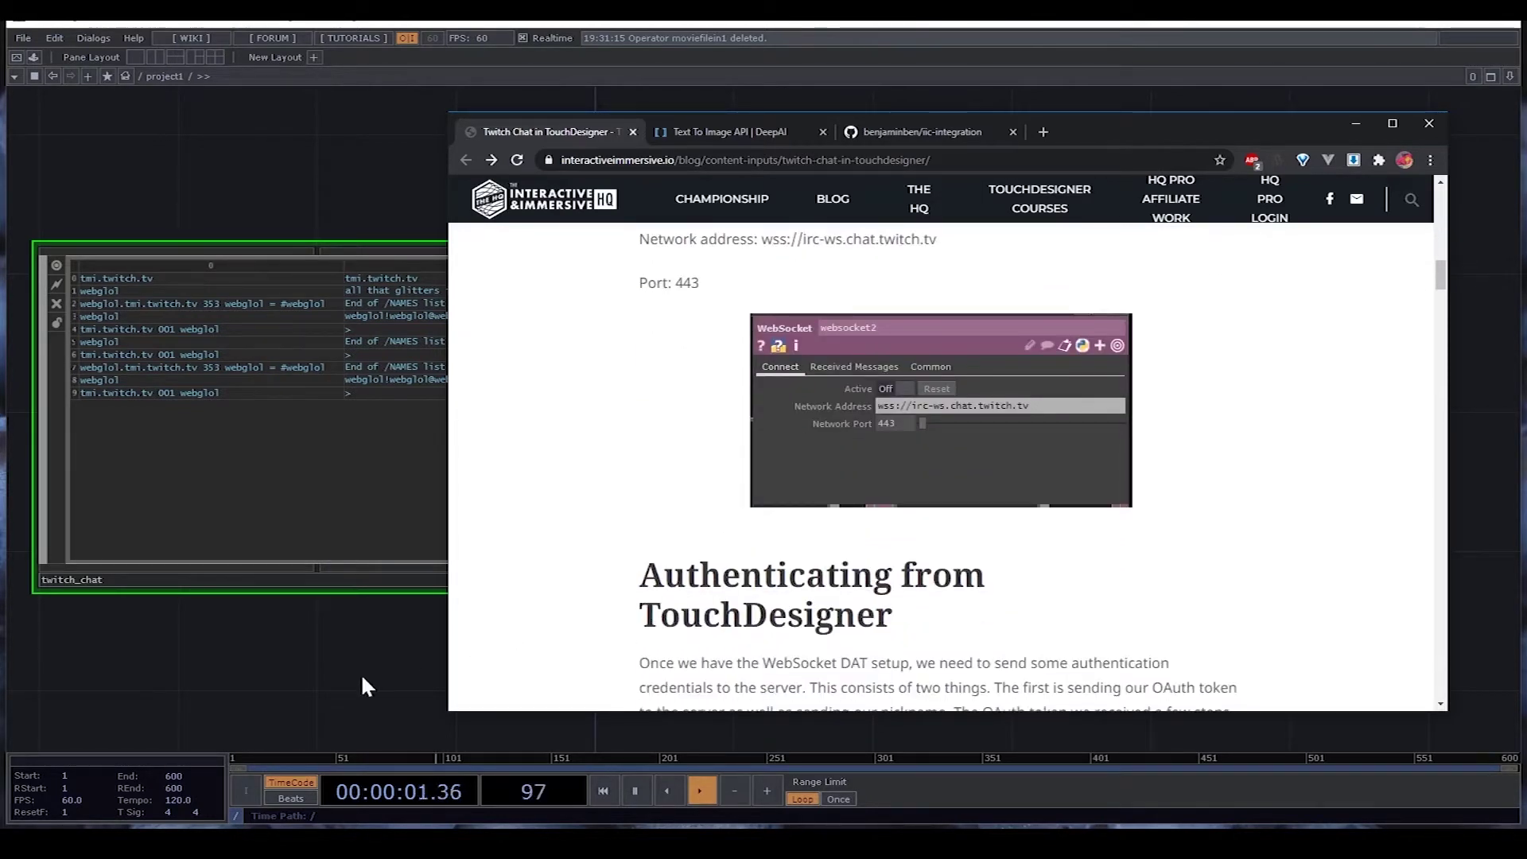
pyautogui.click(358, 676)
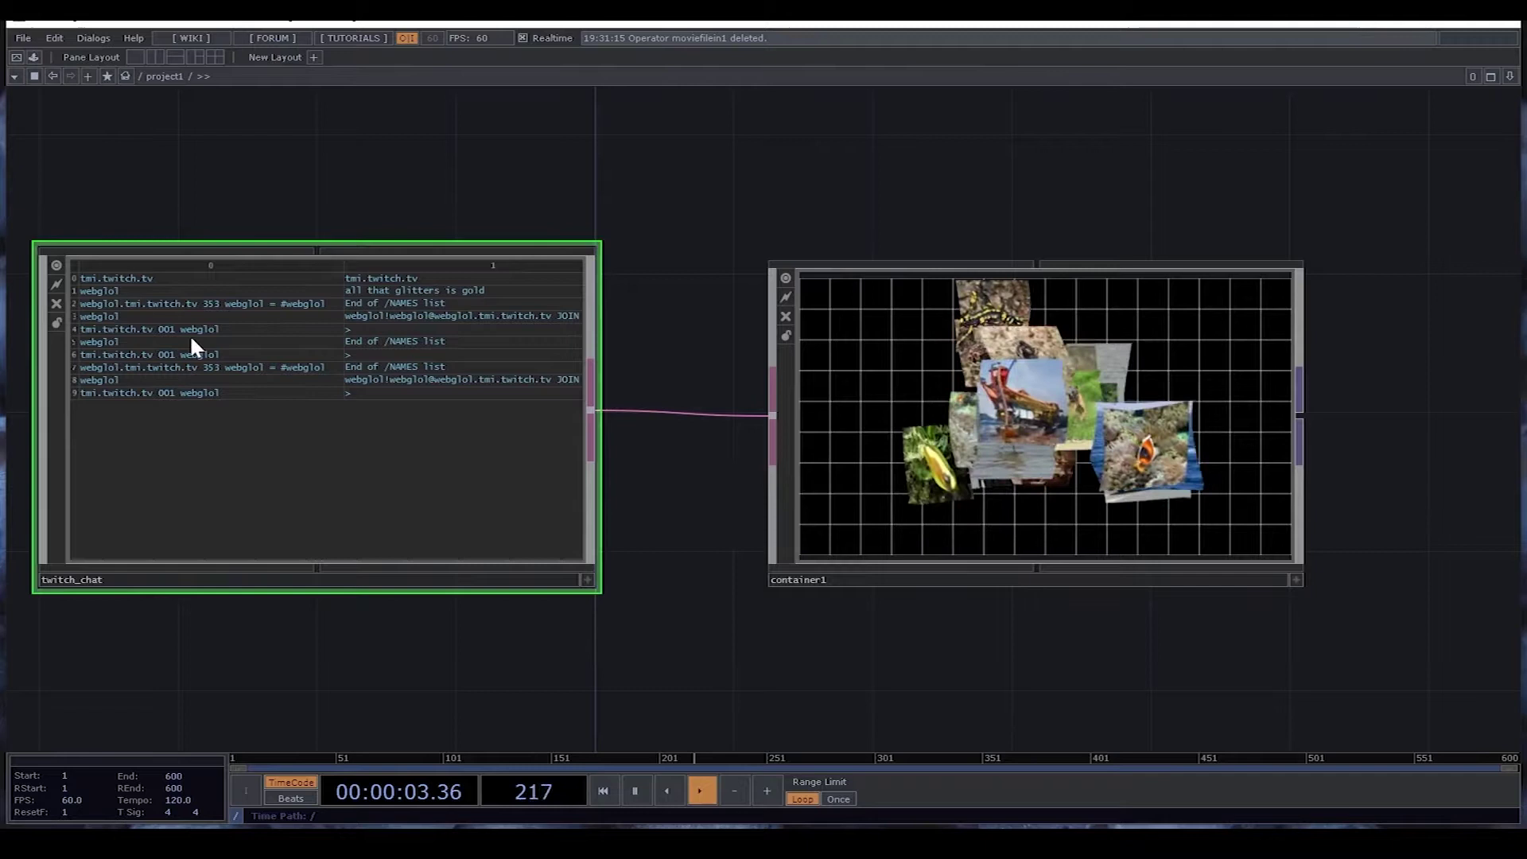
pyautogui.scroll(5, 189, 337)
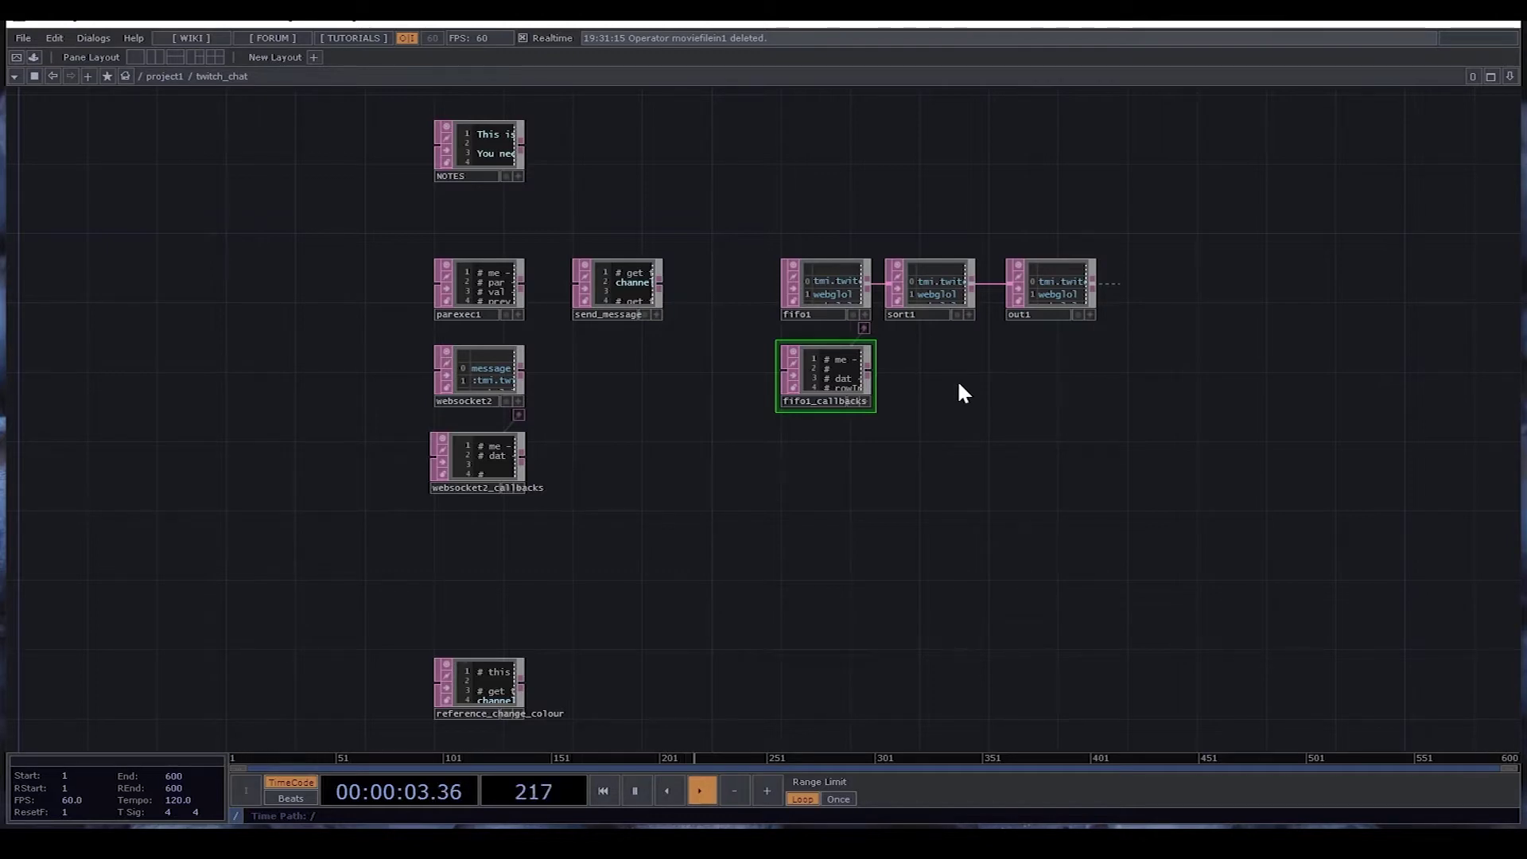
pyautogui.moveTo(958, 385); pyautogui.dragTo(813, 499)
pyautogui.scroll(-6, 812, 501)
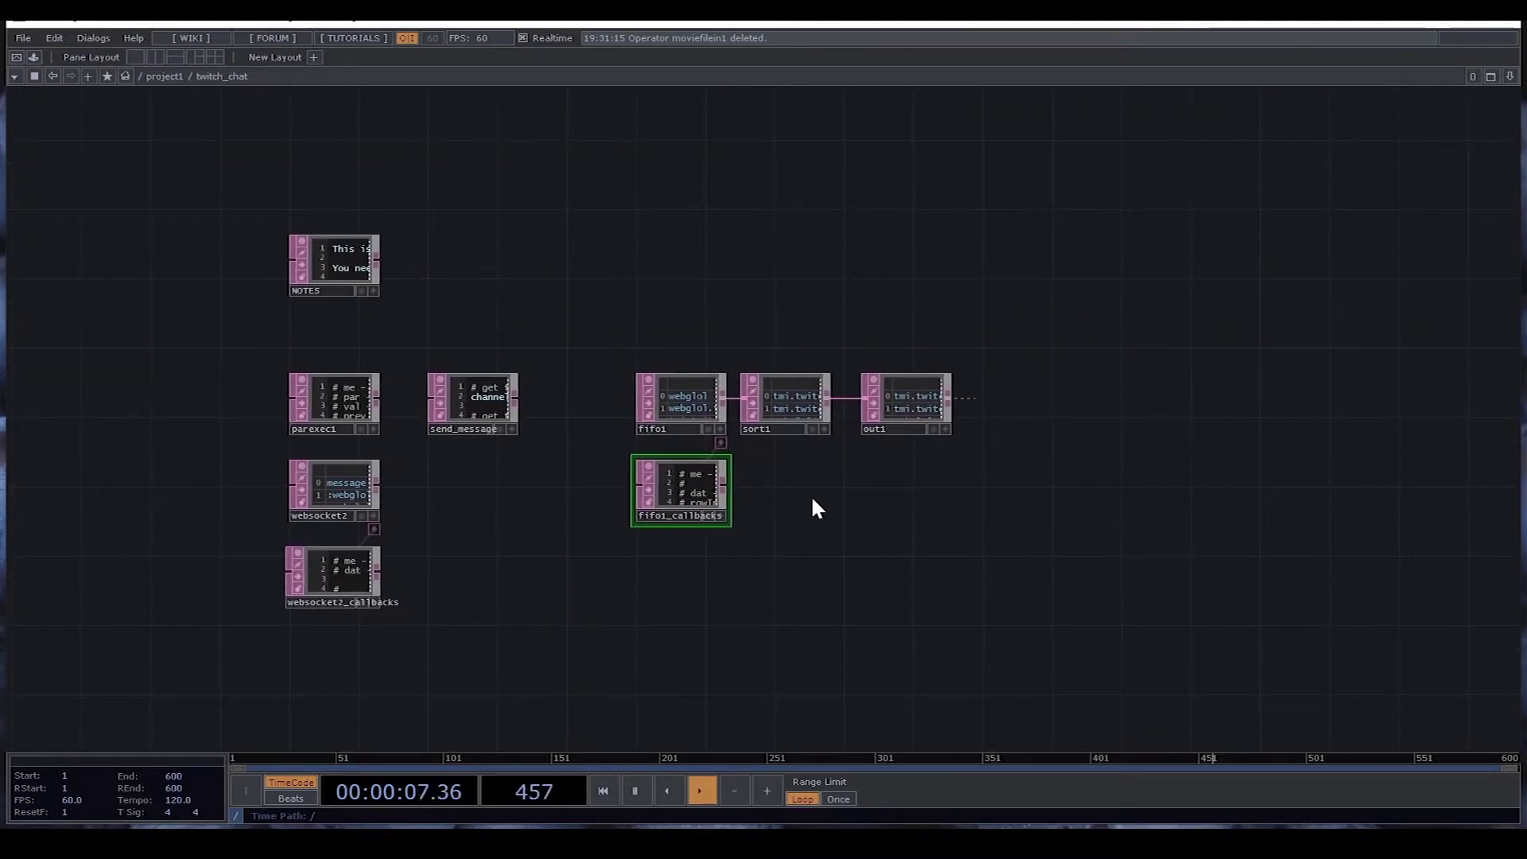
pyautogui.moveTo(1001, 295); pyautogui.dragTo(647, 307)
pyautogui.moveTo(1078, 251); pyautogui.dragTo(813, 325)
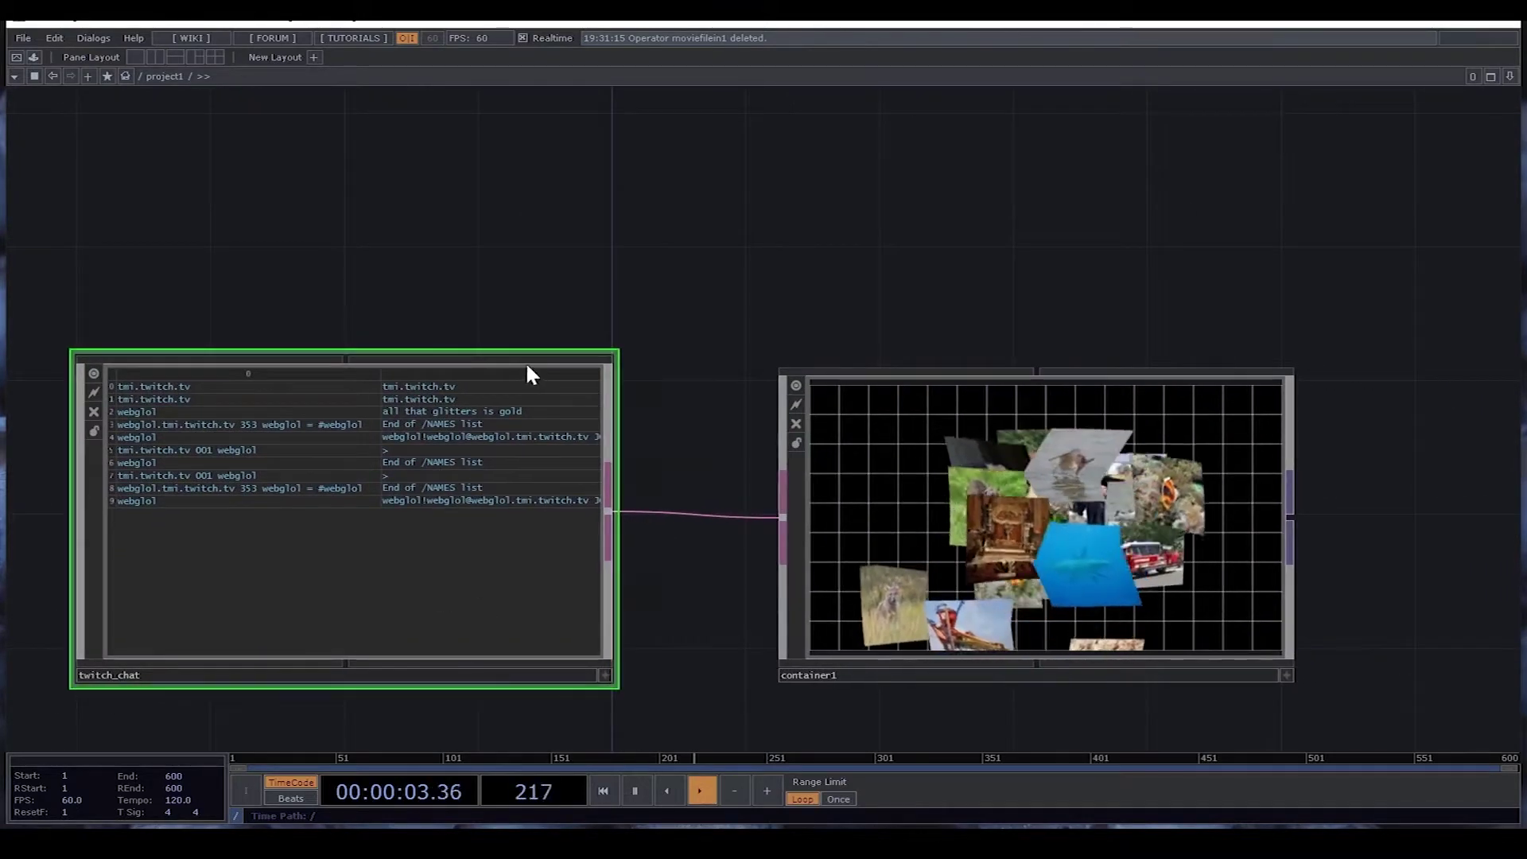
# Scroll the blog post back to its top and bring the Twitch chat popout forward.
pyautogui.hotkey('alt', 'Tab')
pyautogui.scroll(10, 783, 493)
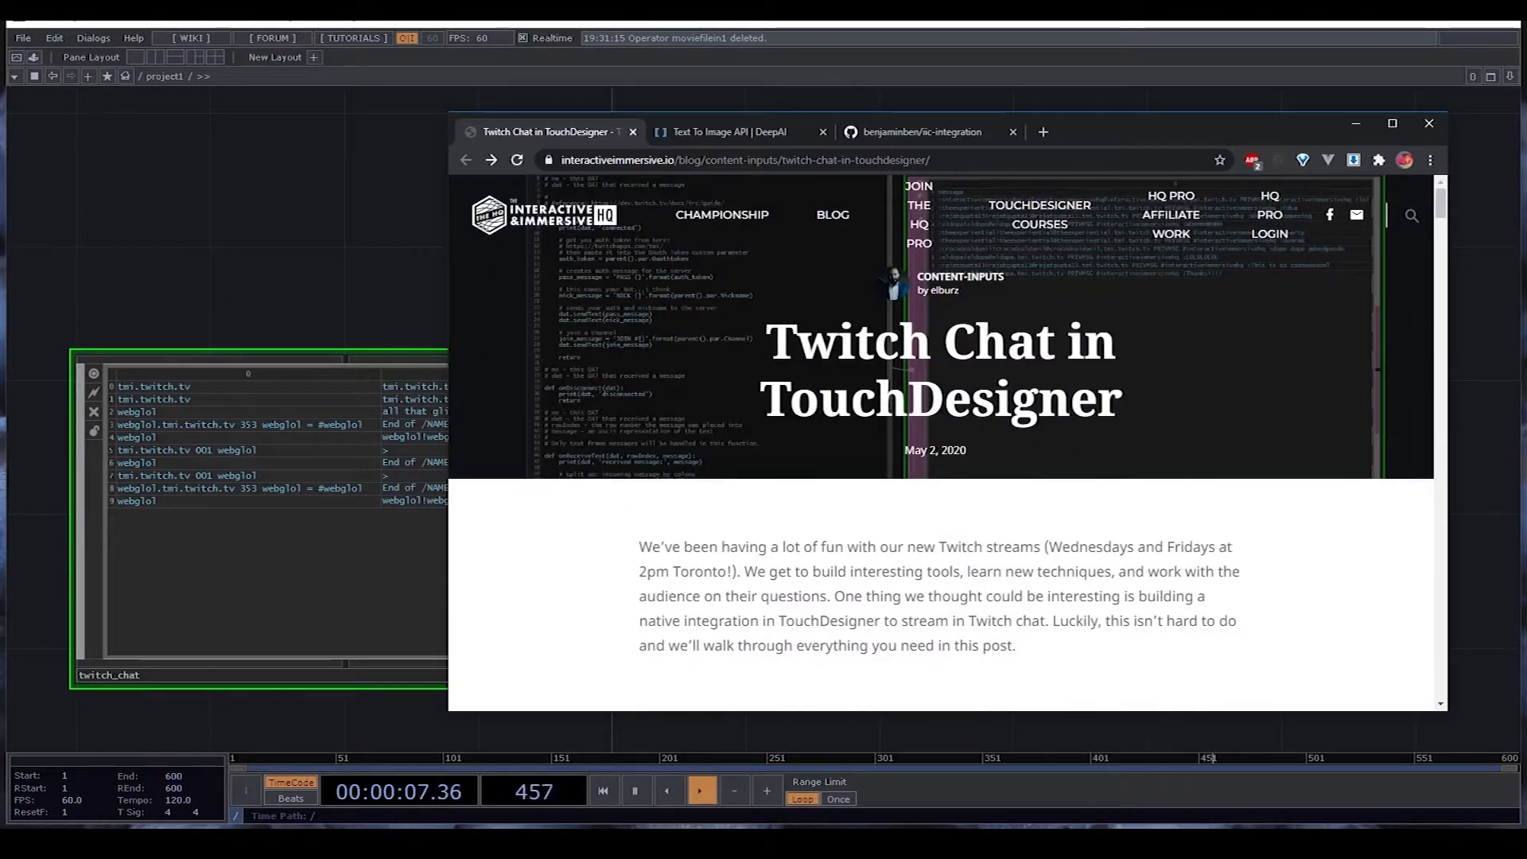
pyautogui.hotkey('alt', 'Tab')
pyautogui.hotkey('alt', 'Tab')
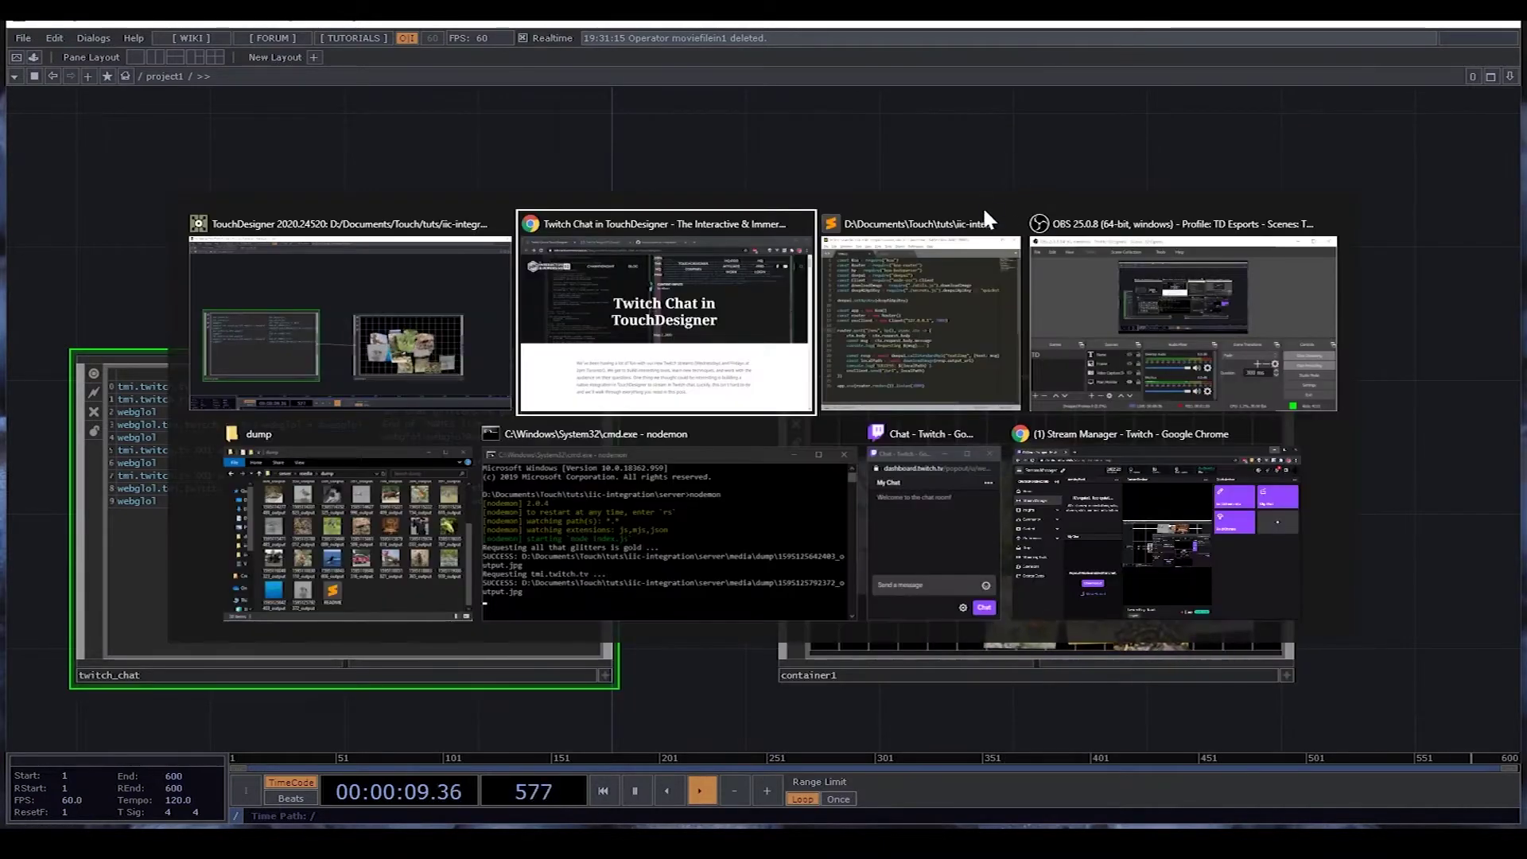
pyautogui.click(888, 487)
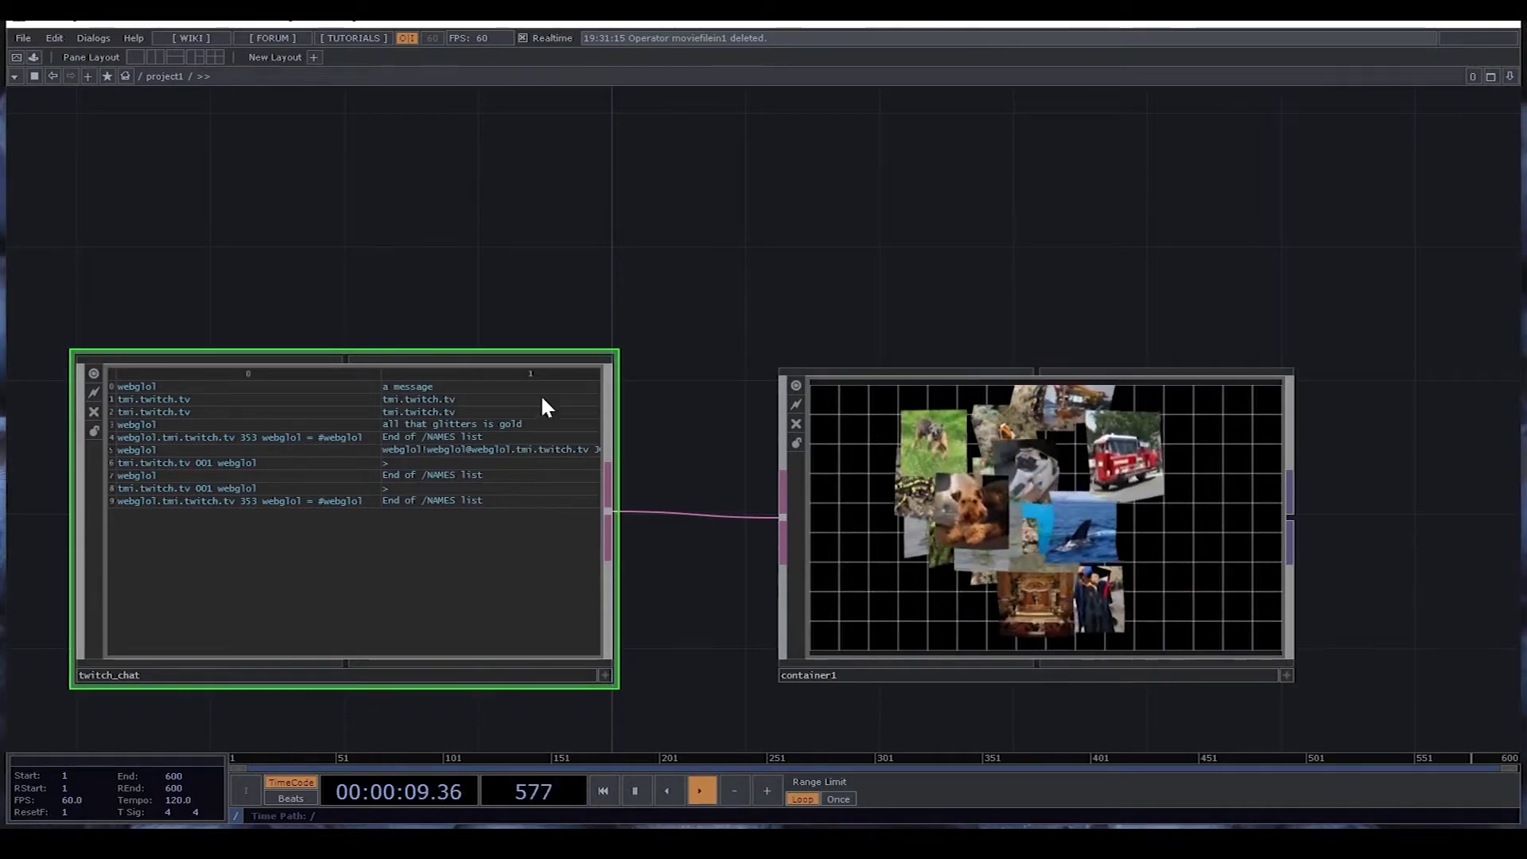
# Enter container1 and inspect the select2 and eval3 operators.
pyautogui.scroll(5, 980, 466)
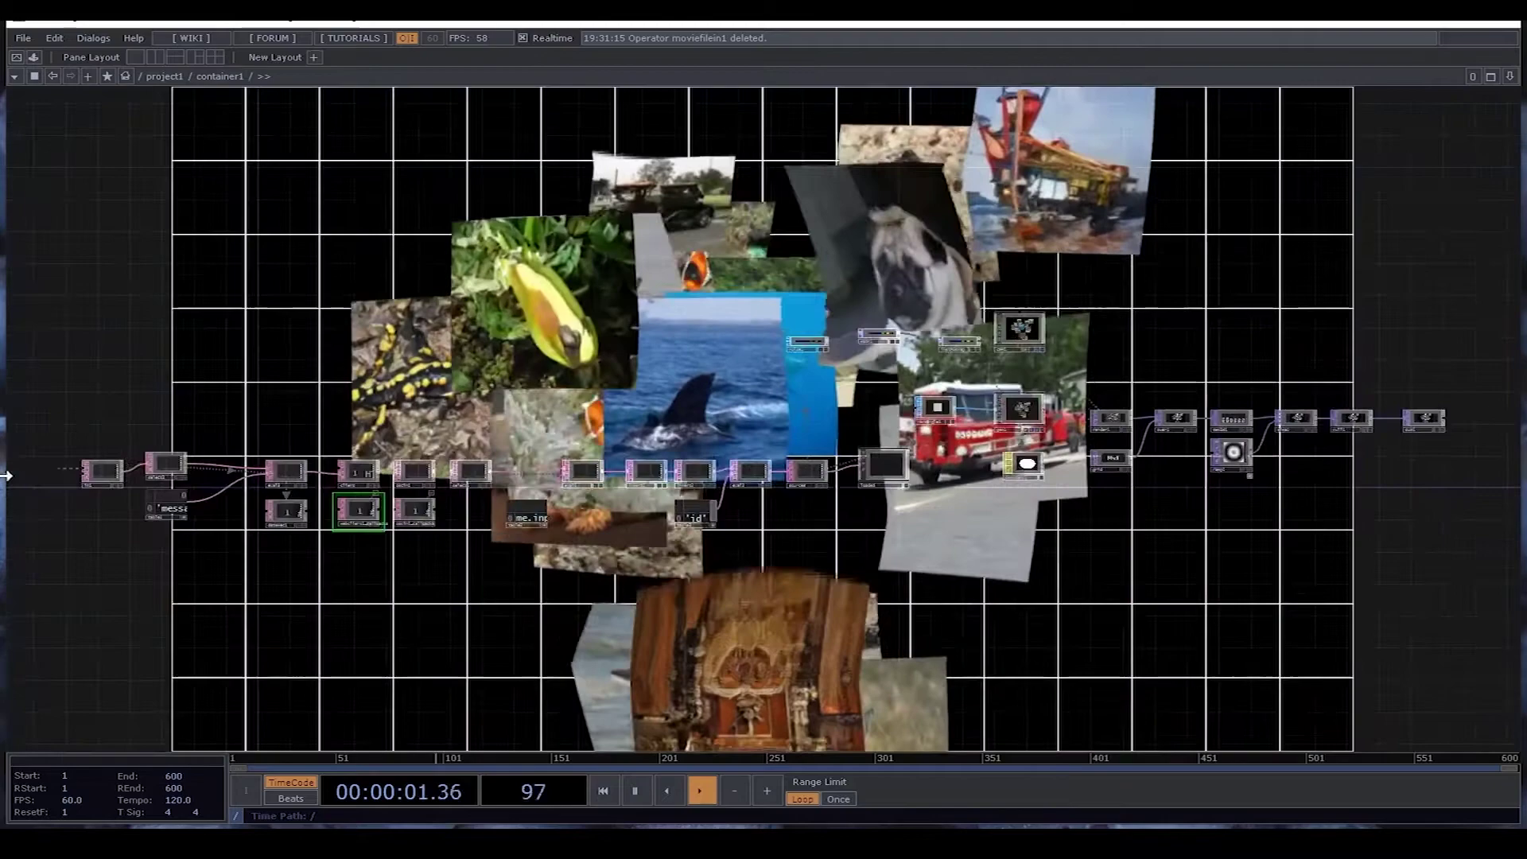
pyautogui.scroll(6, 237, 338)
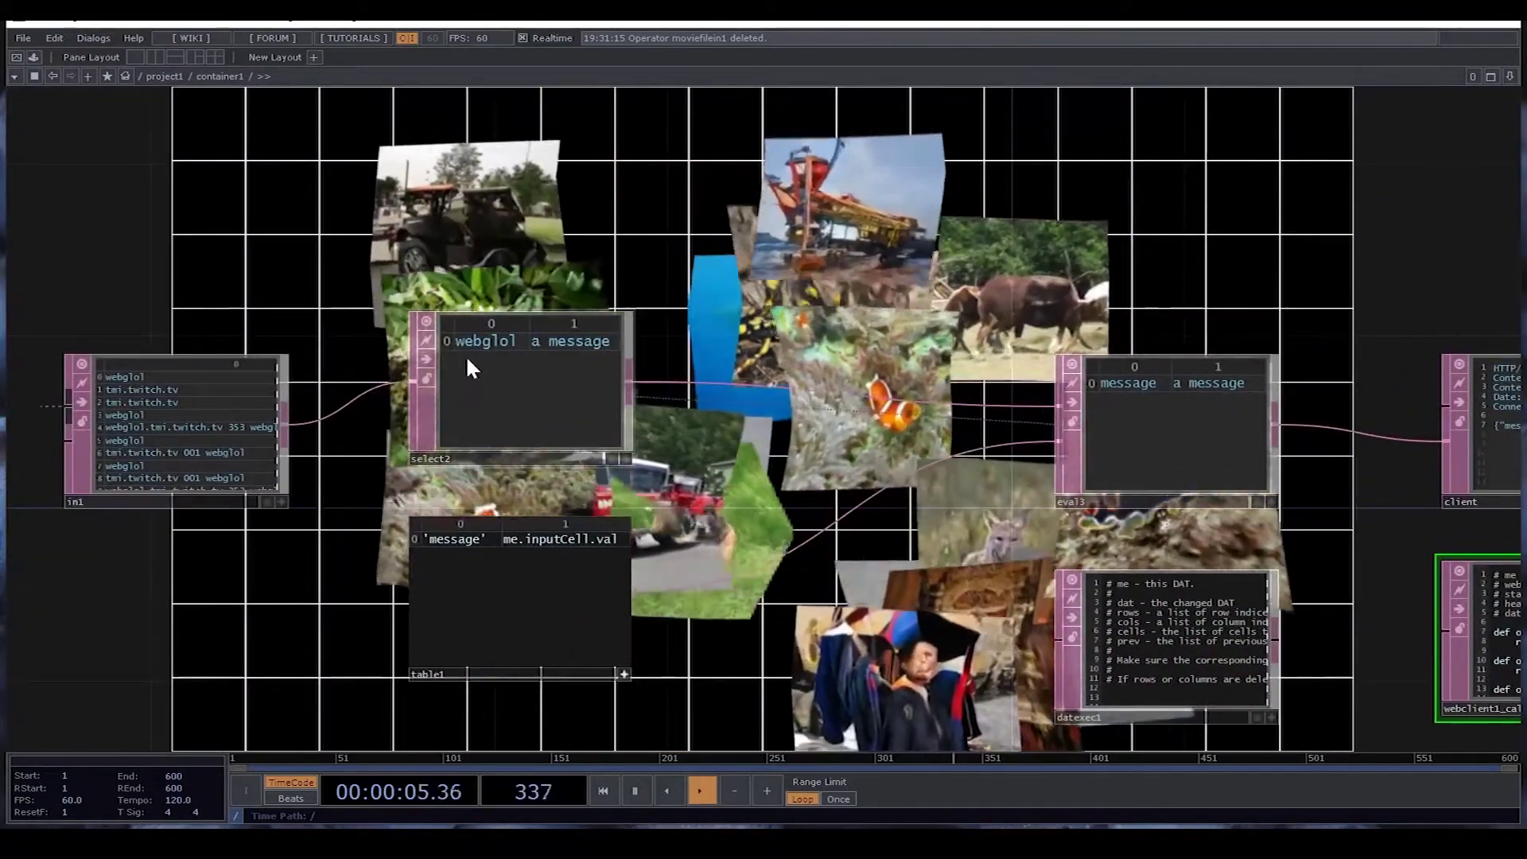
pyautogui.click(469, 362)
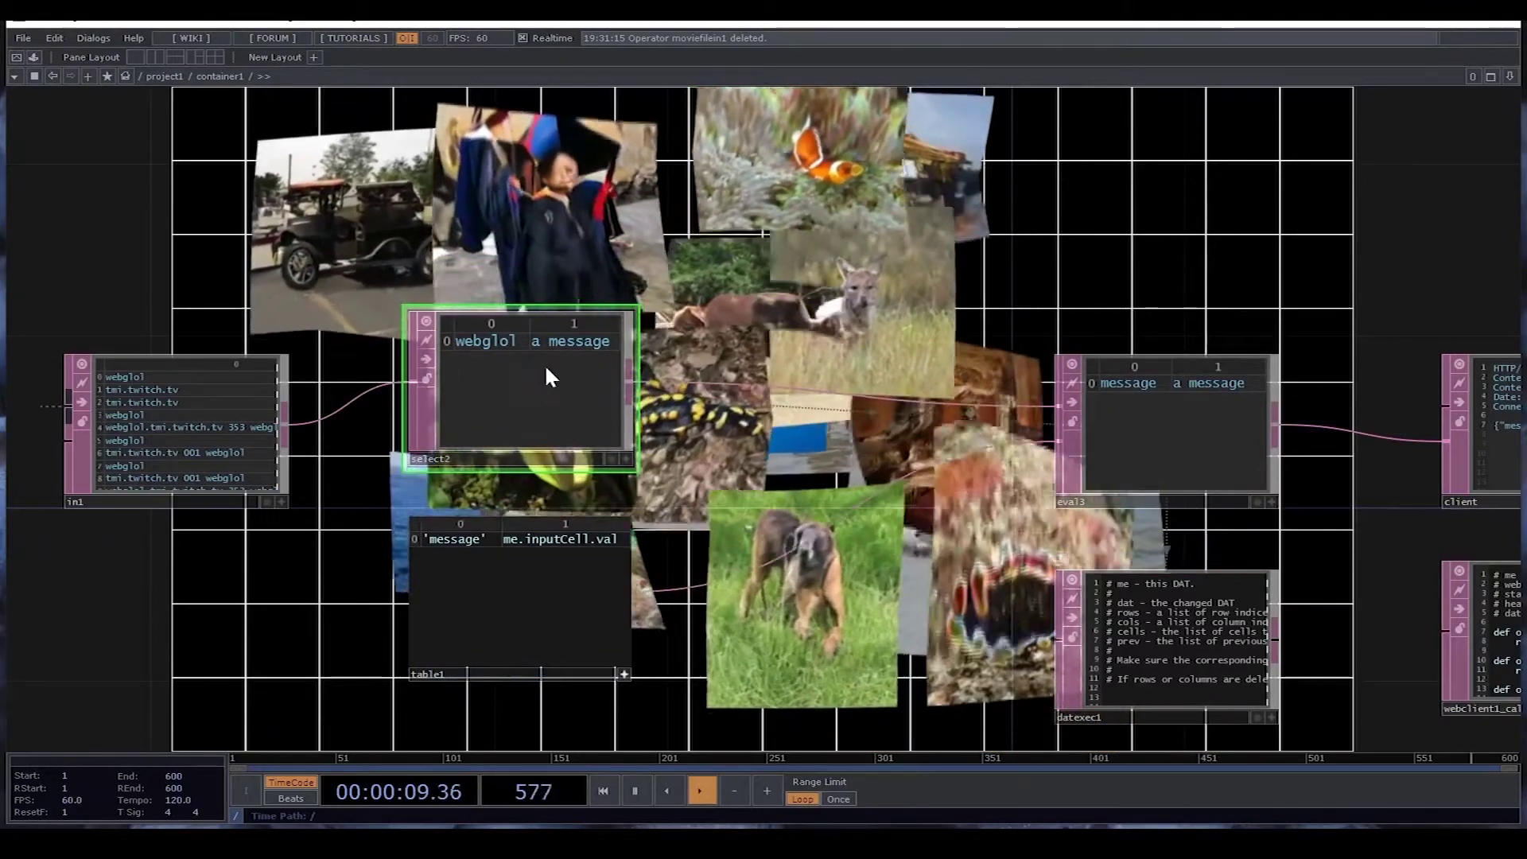
pyautogui.moveTo(1035, 352); pyautogui.dragTo(1011, 346)
pyautogui.moveTo(1167, 373); pyautogui.dragTo(1064, 358)
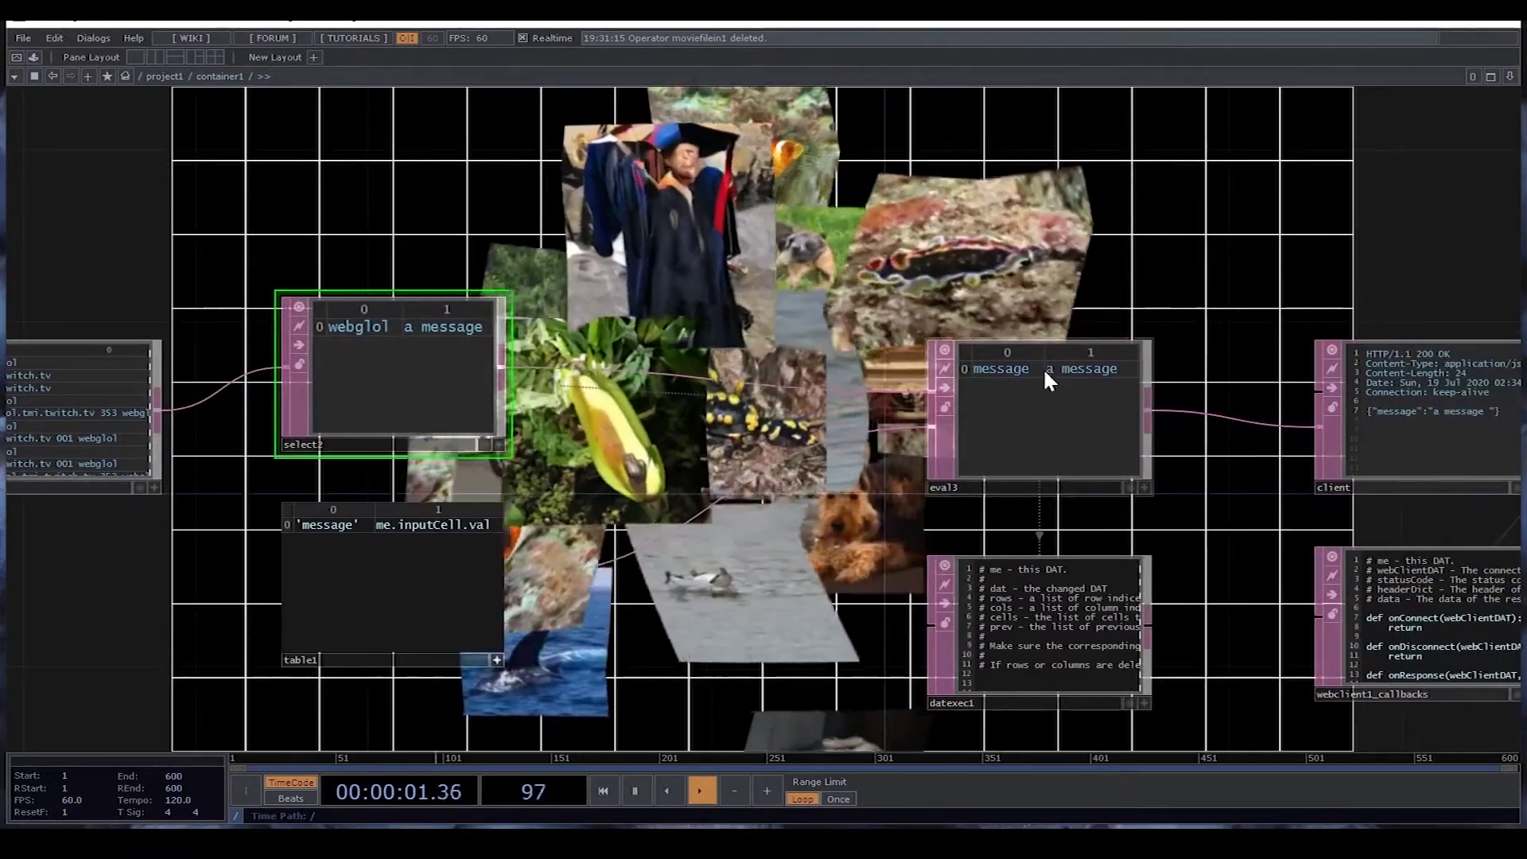
pyautogui.click(1039, 393)
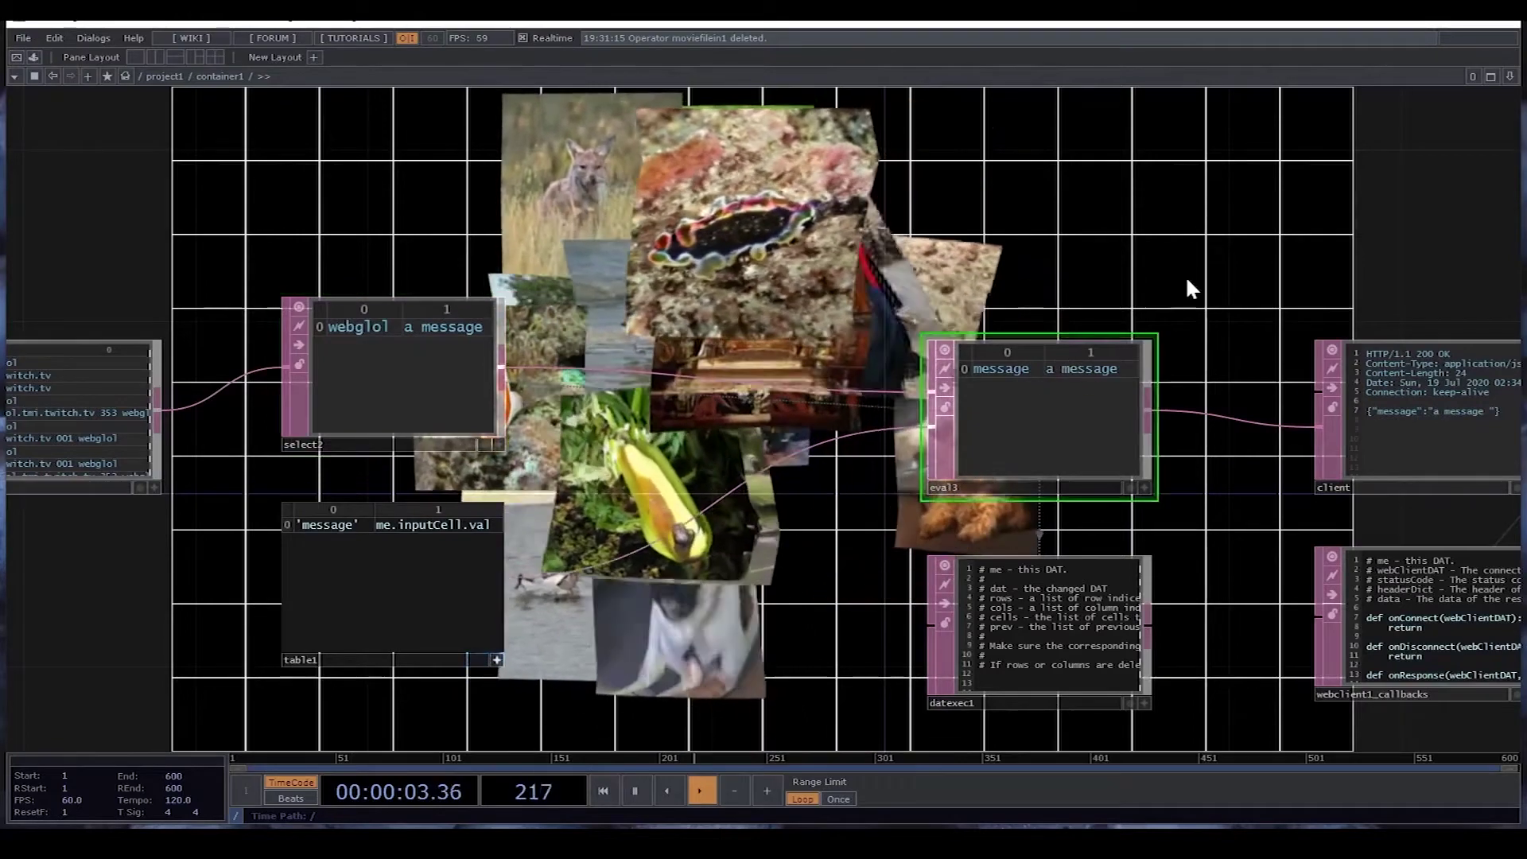
pyautogui.moveTo(1106, 277); pyautogui.dragTo(891, 284)
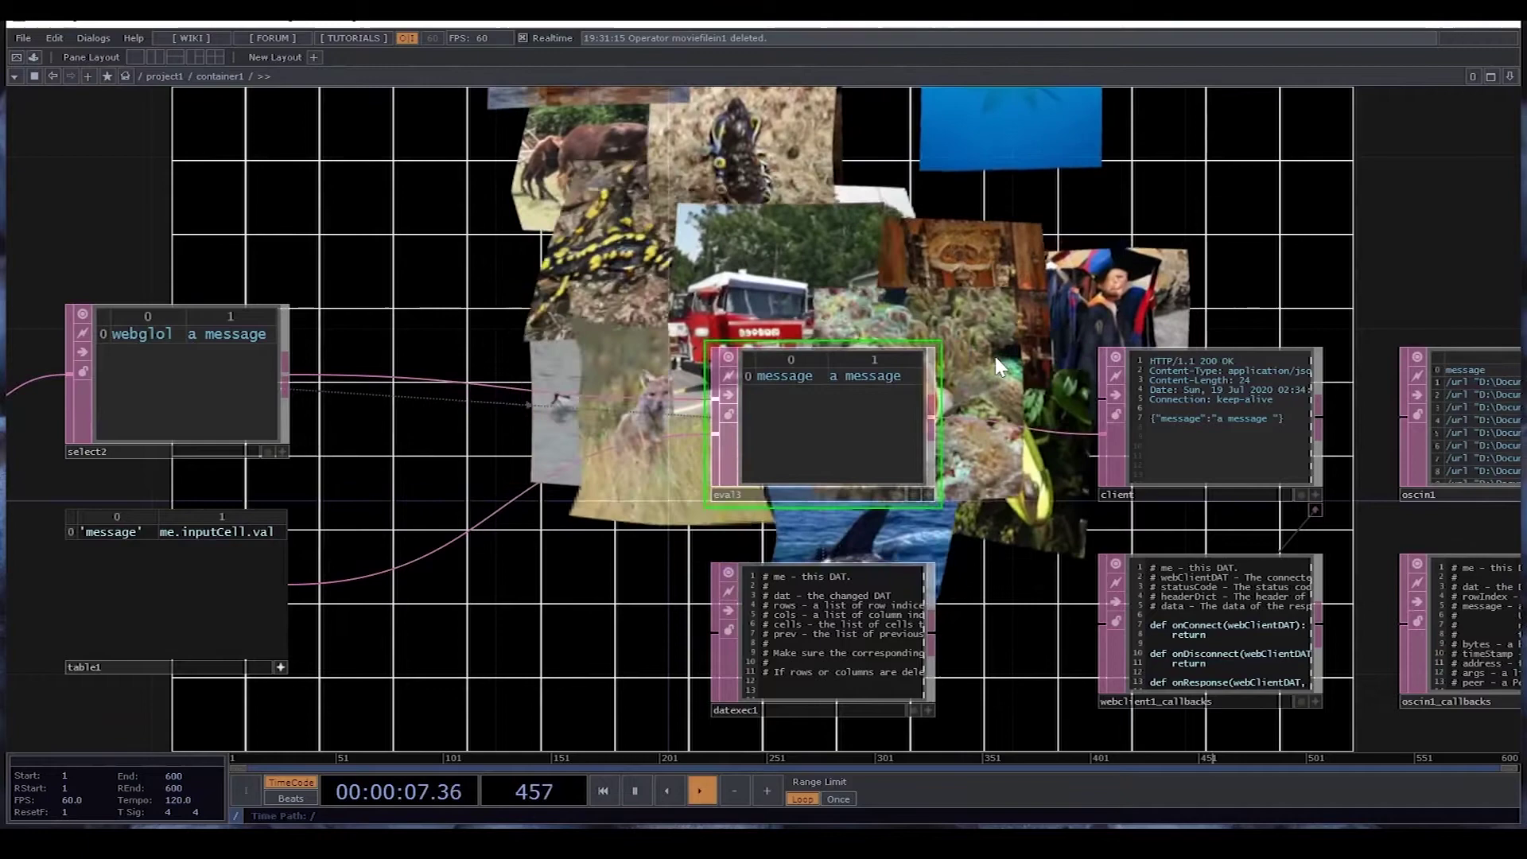
pyautogui.moveTo(971, 357); pyautogui.dragTo(827, 365)
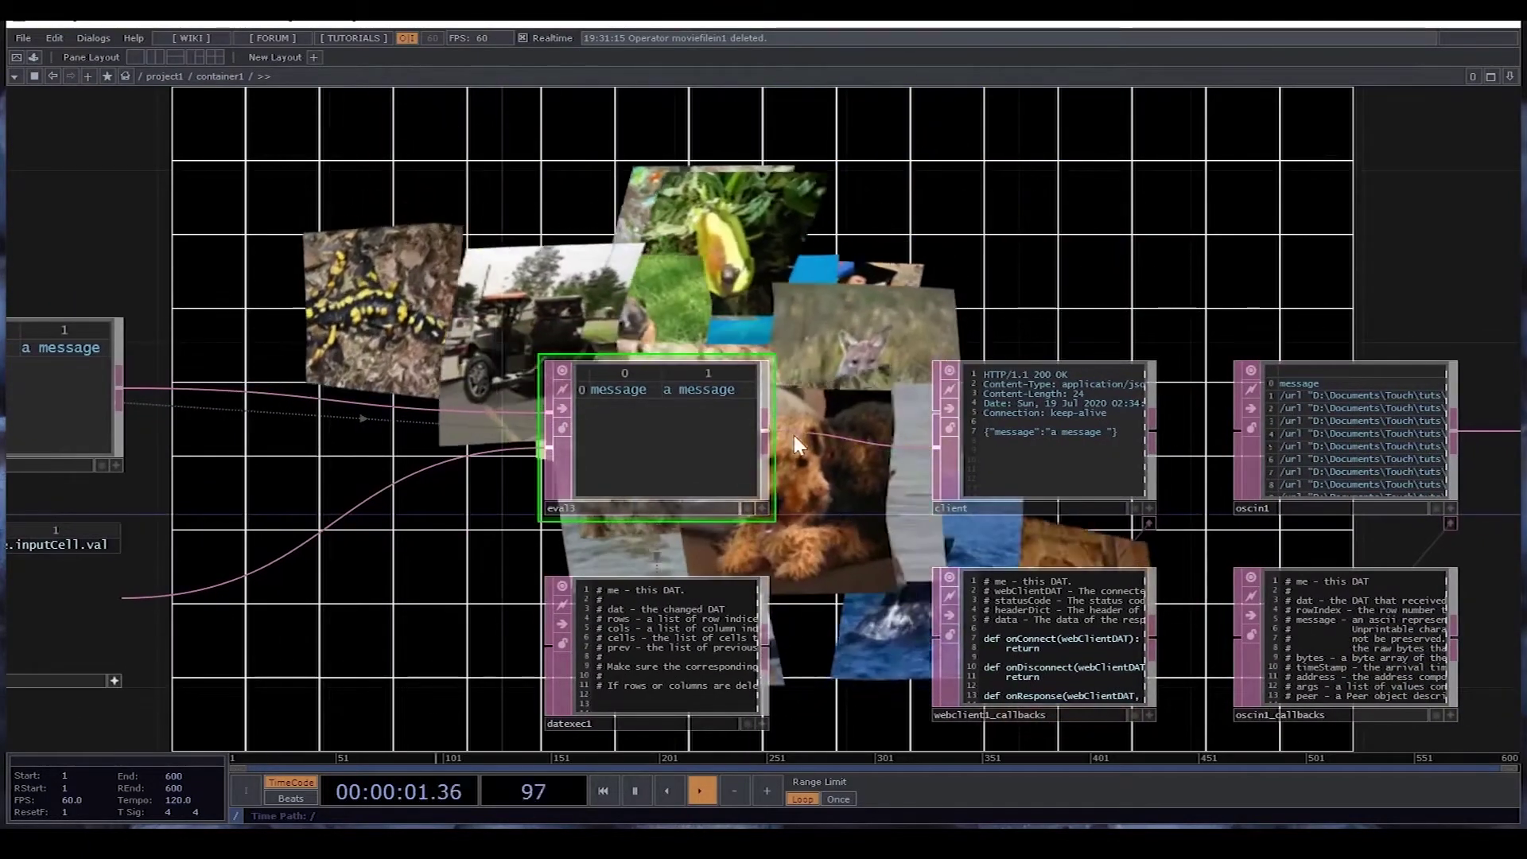
pyautogui.click(972, 468)
pyautogui.press('p')
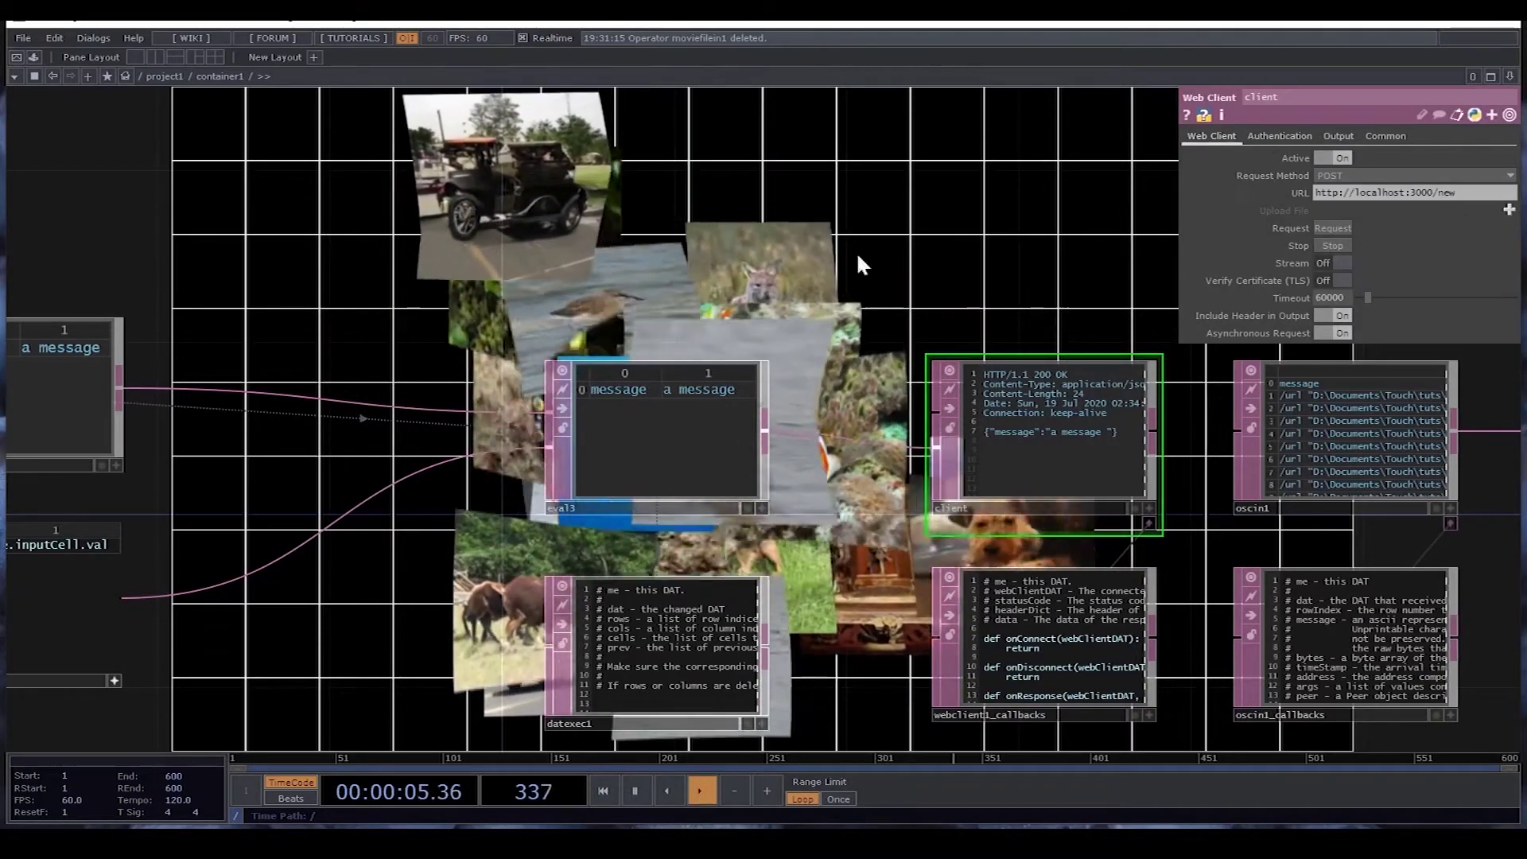
pyautogui.scroll(3, 845, 467)
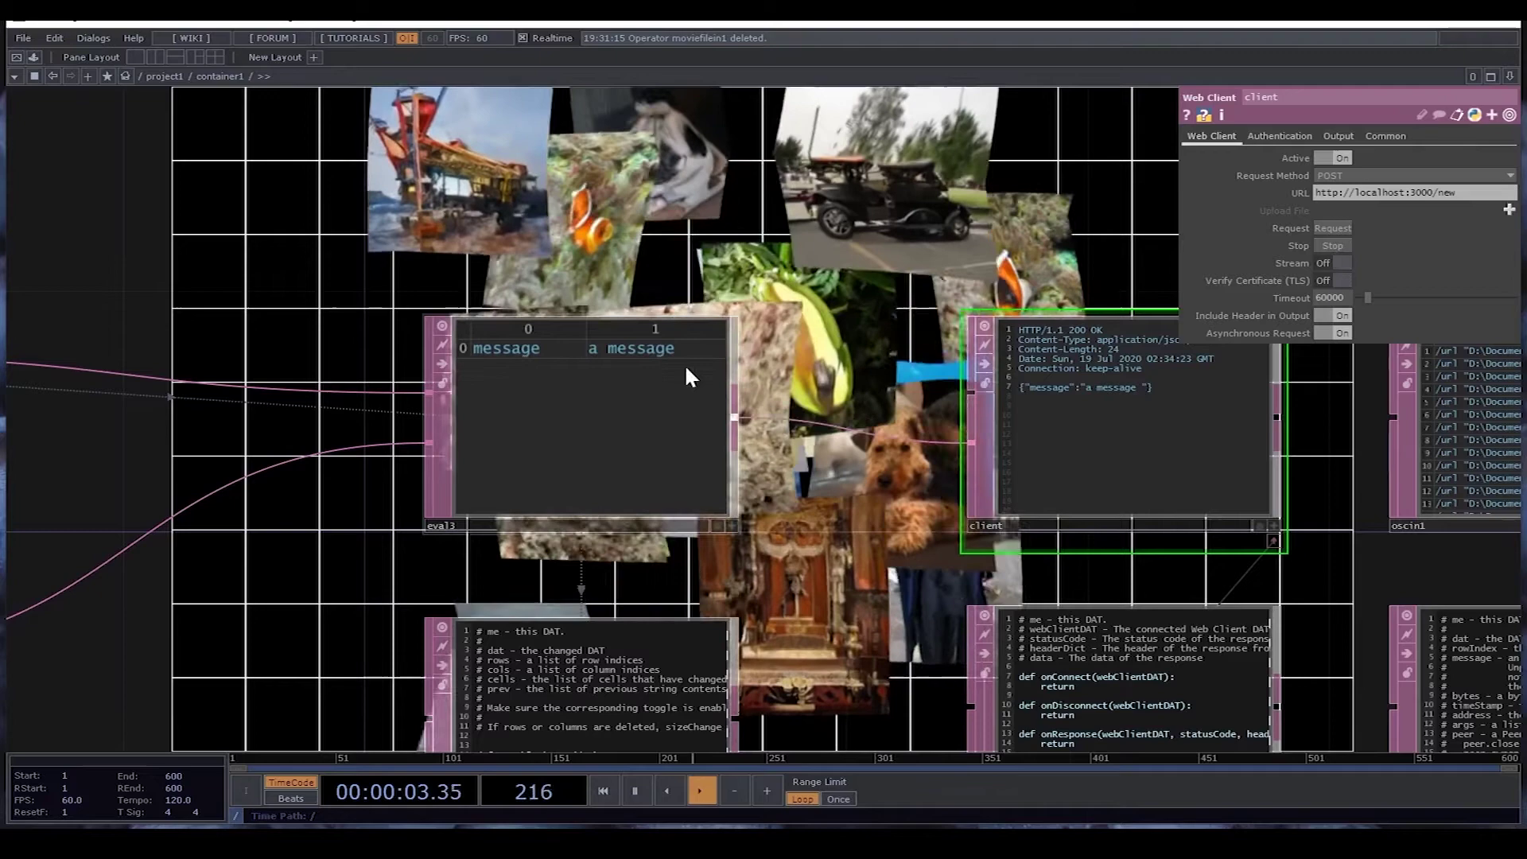
# Send the message 'latest' in the Twitch chat popout.
pyautogui.hotkey('alt', 'Tab')
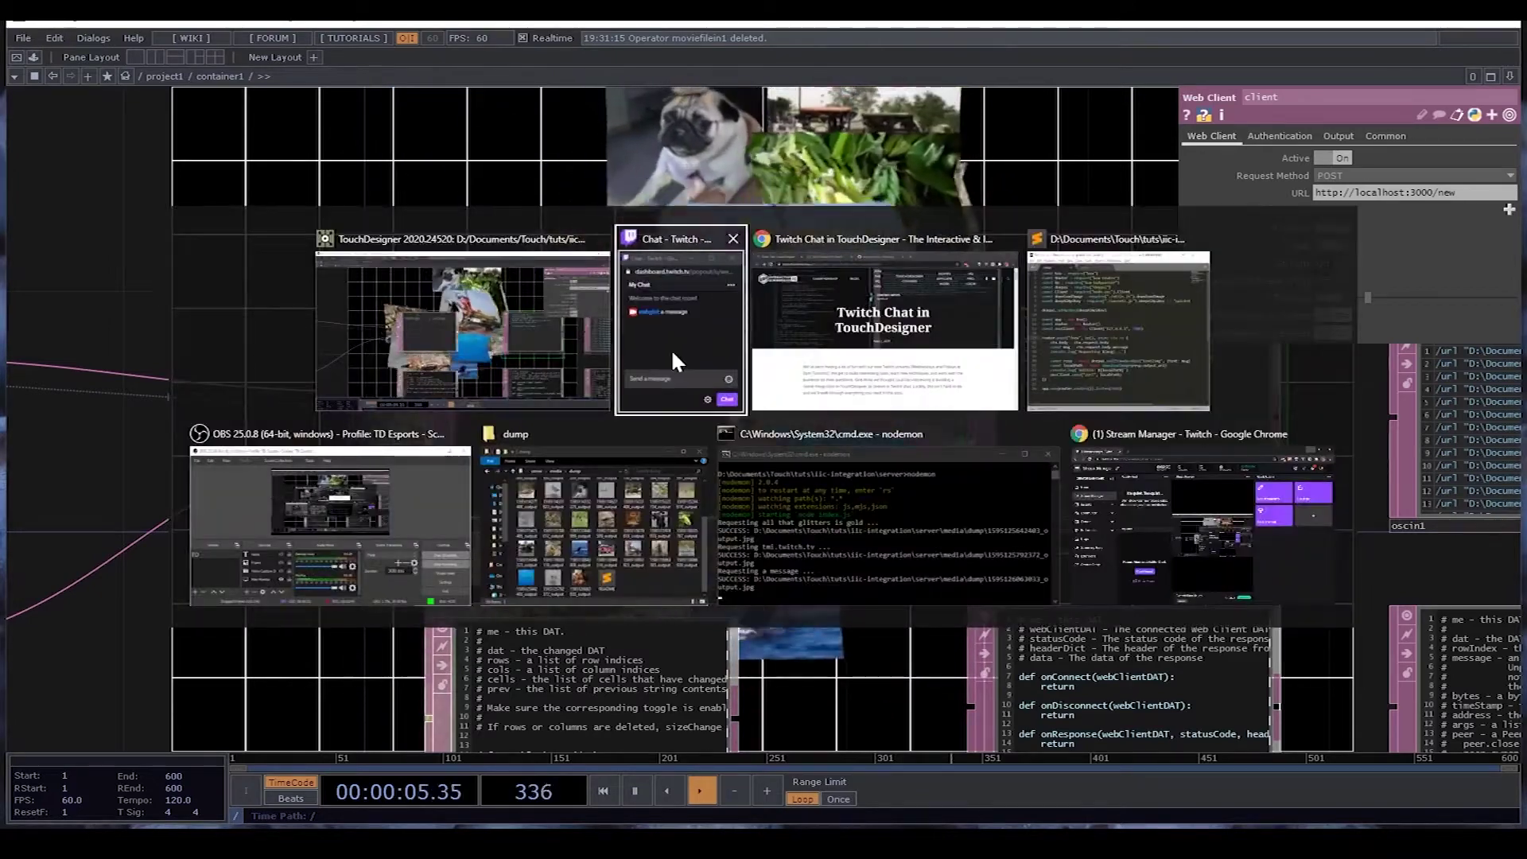
pyautogui.click(677, 362)
pyautogui.write('latest')
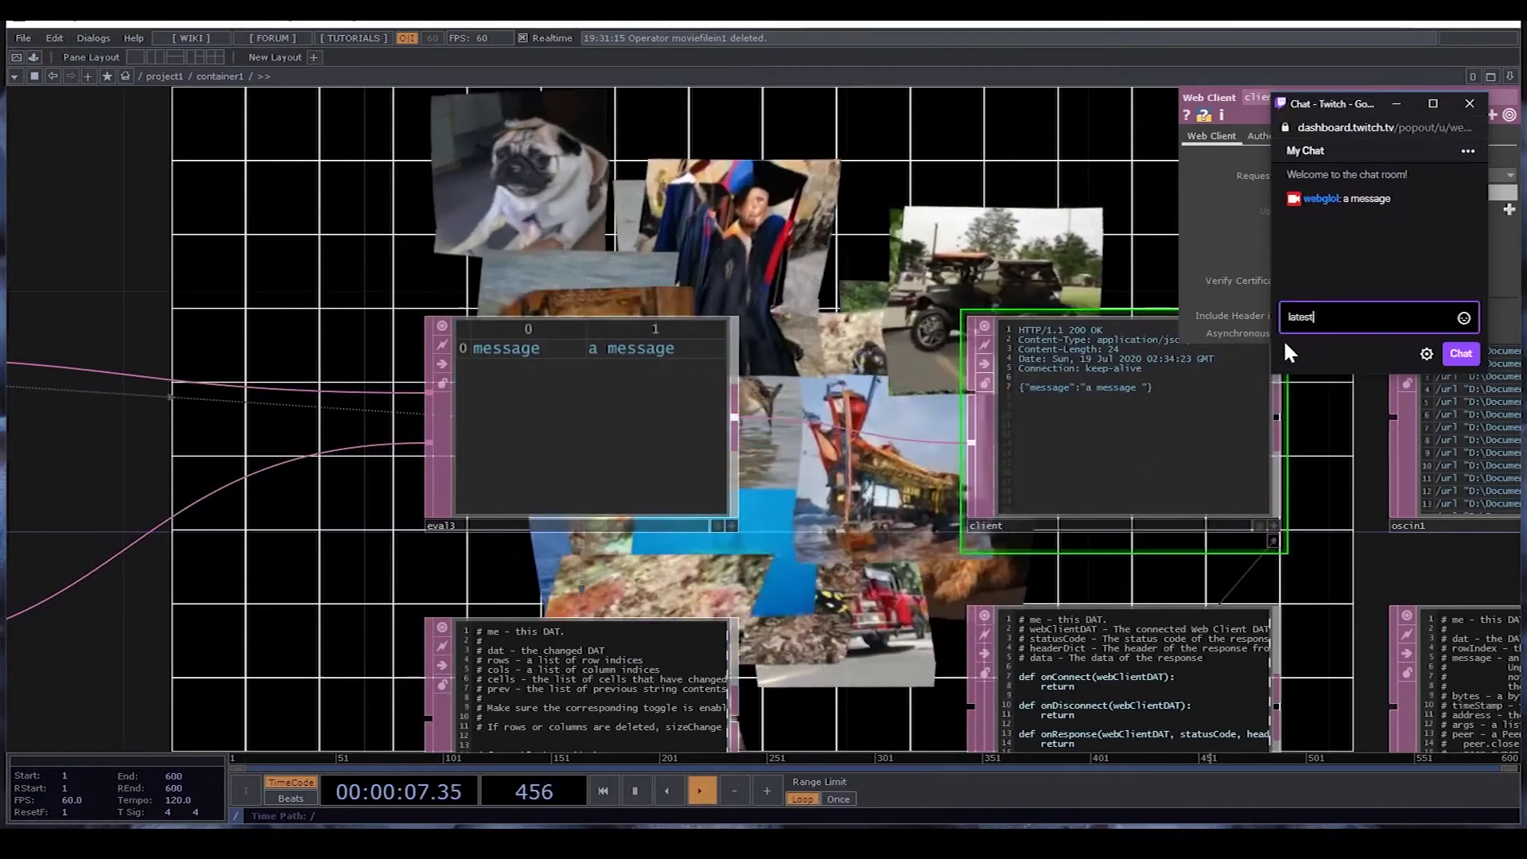
pyautogui.press('Return')
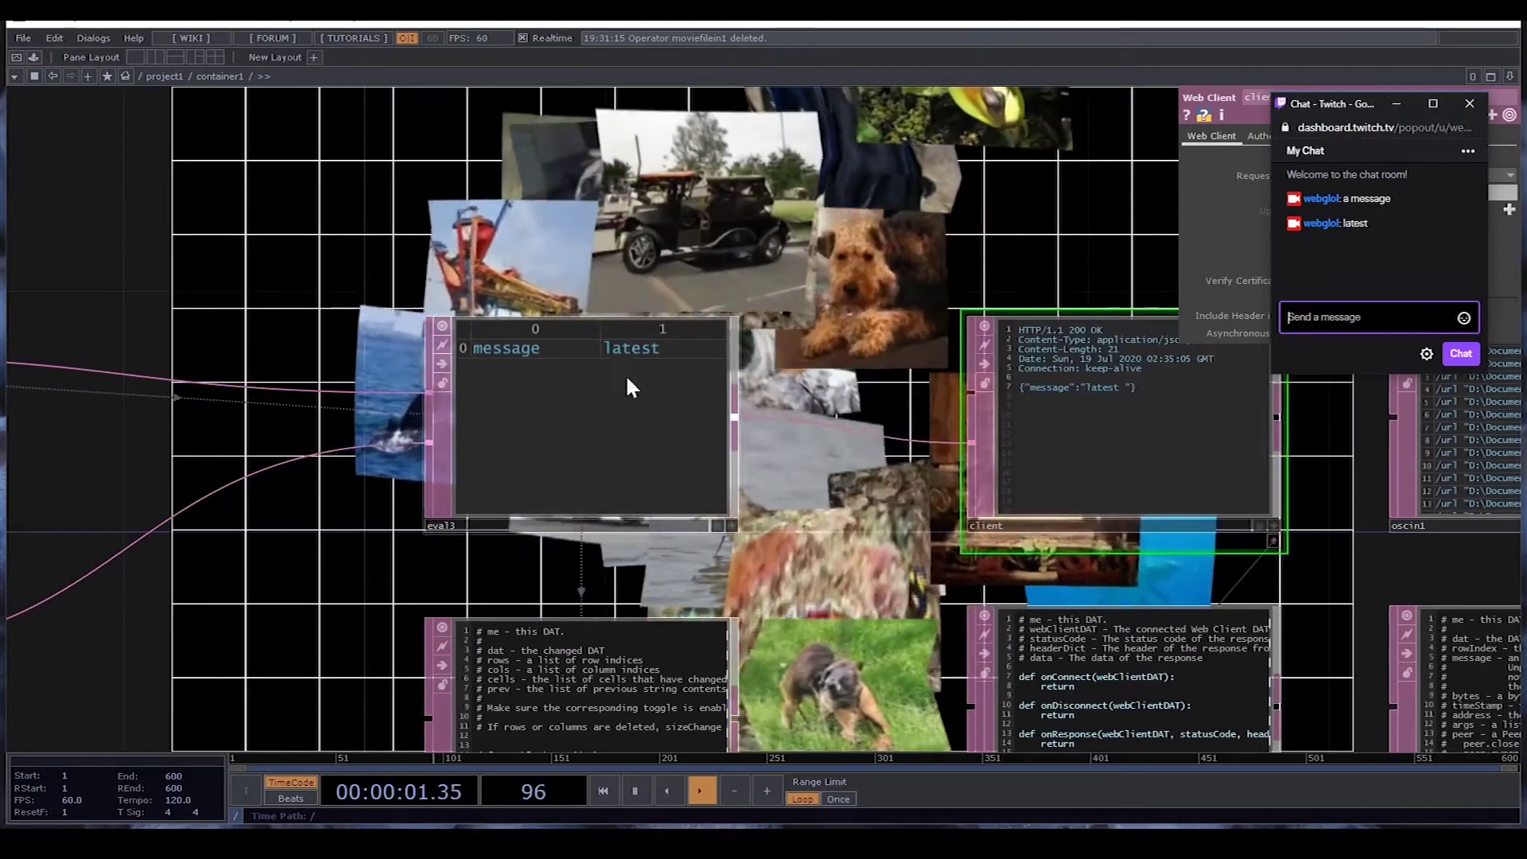
# Back in TouchDesigner, inspect datexec1 and the client Web Client DAT's request settings.
pyautogui.click(827, 541)
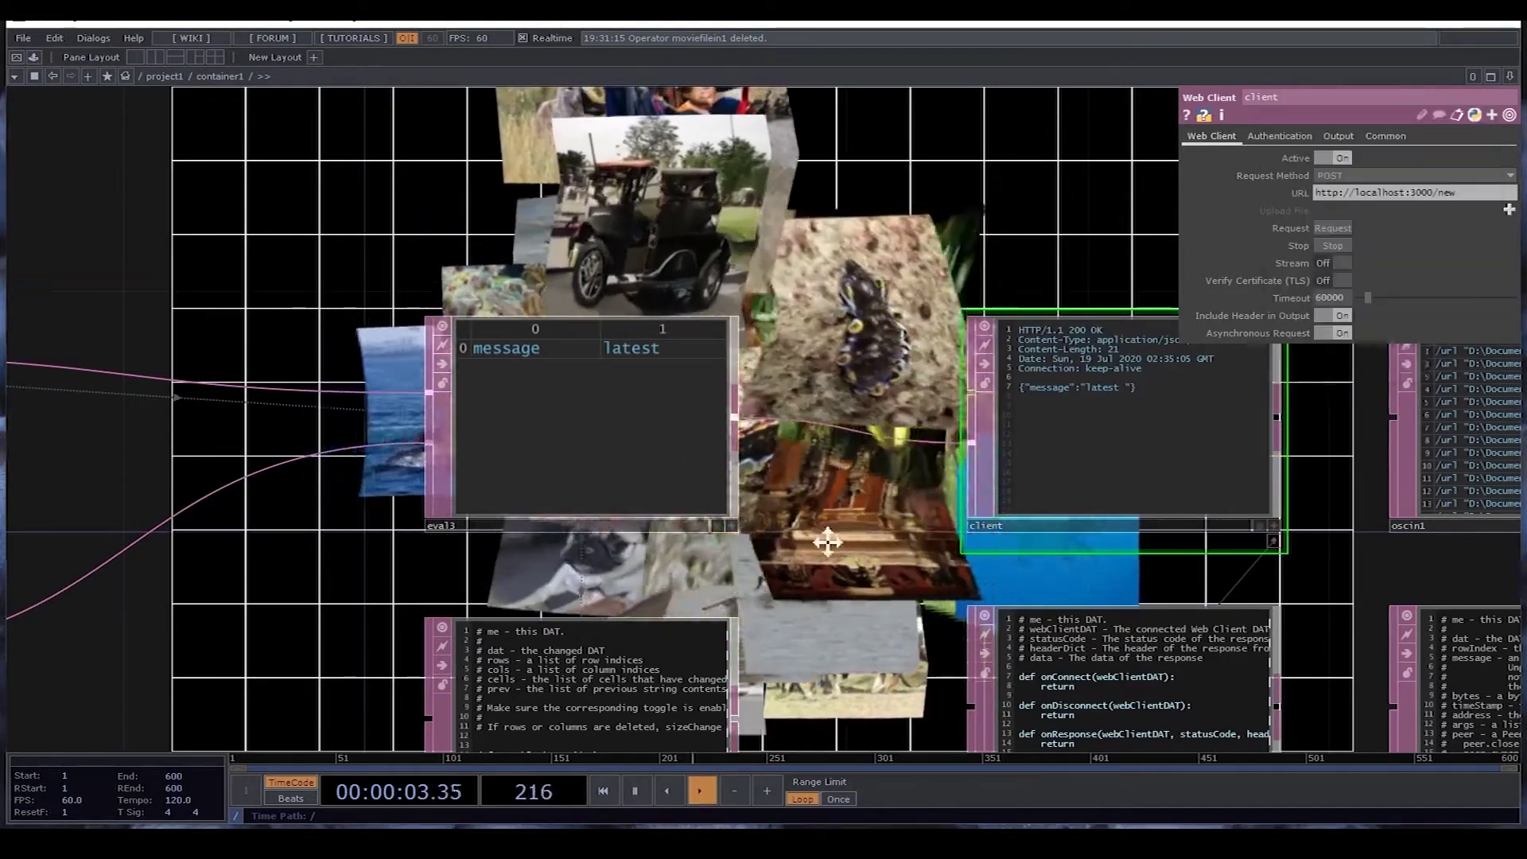
pyautogui.moveTo(828, 541); pyautogui.dragTo(772, 350)
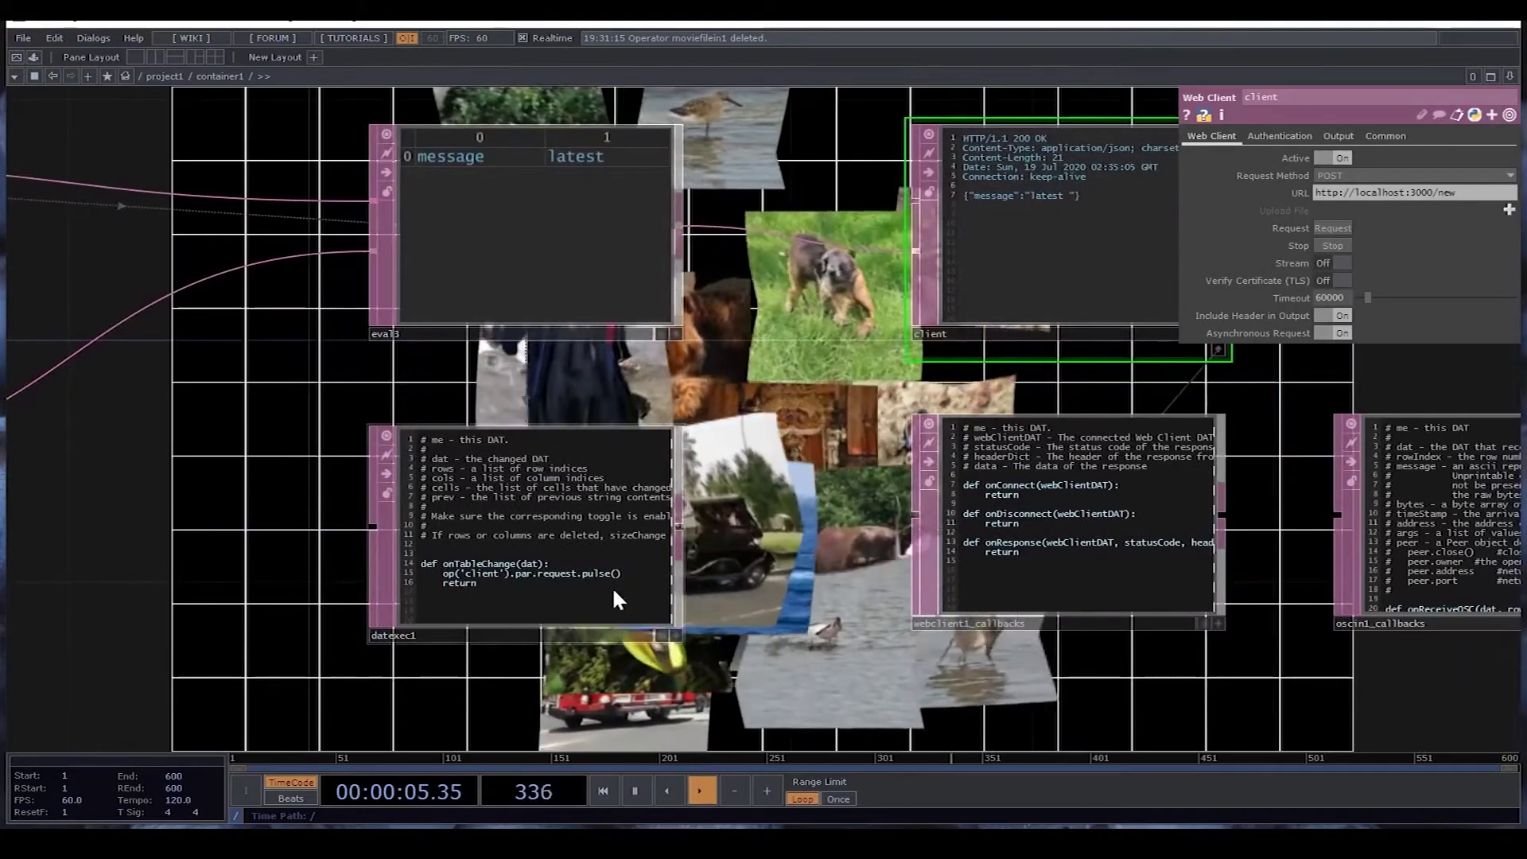
pyautogui.click(582, 575)
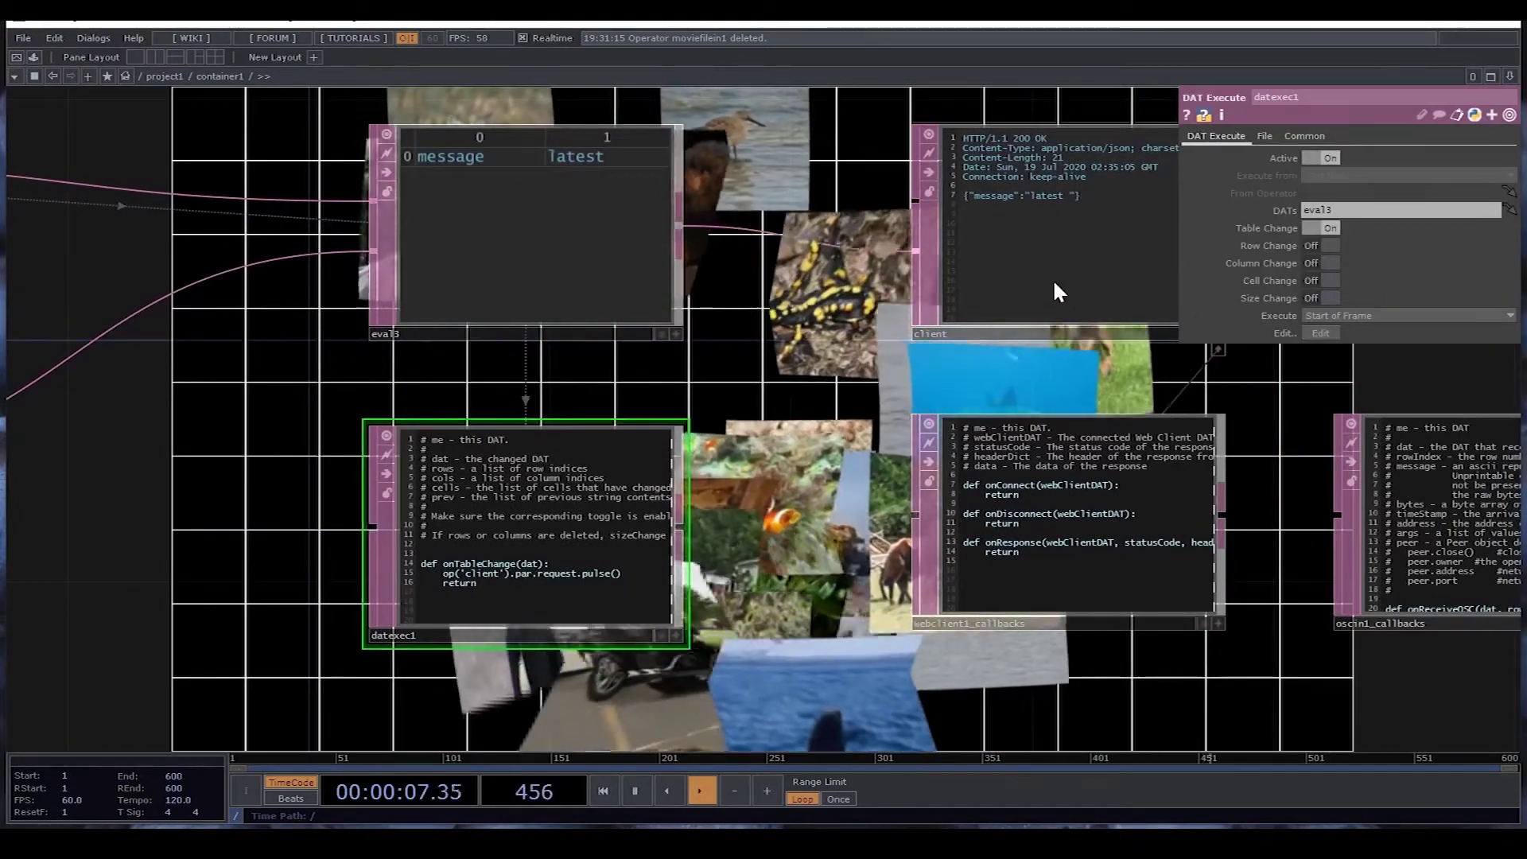
pyautogui.click(1052, 278)
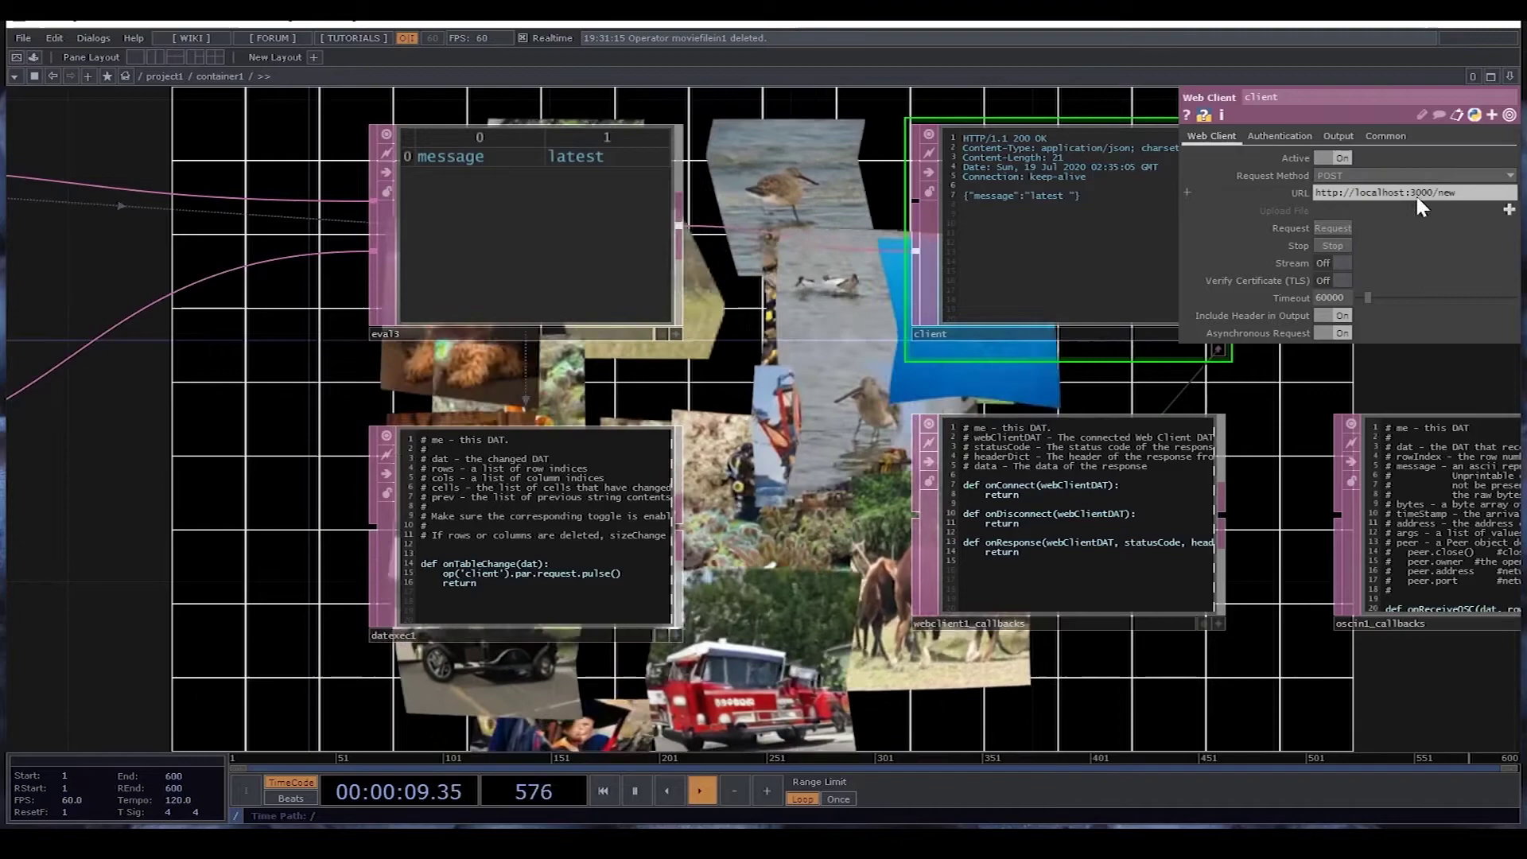
pyautogui.moveTo(758, 223); pyautogui.dragTo(443, 448)
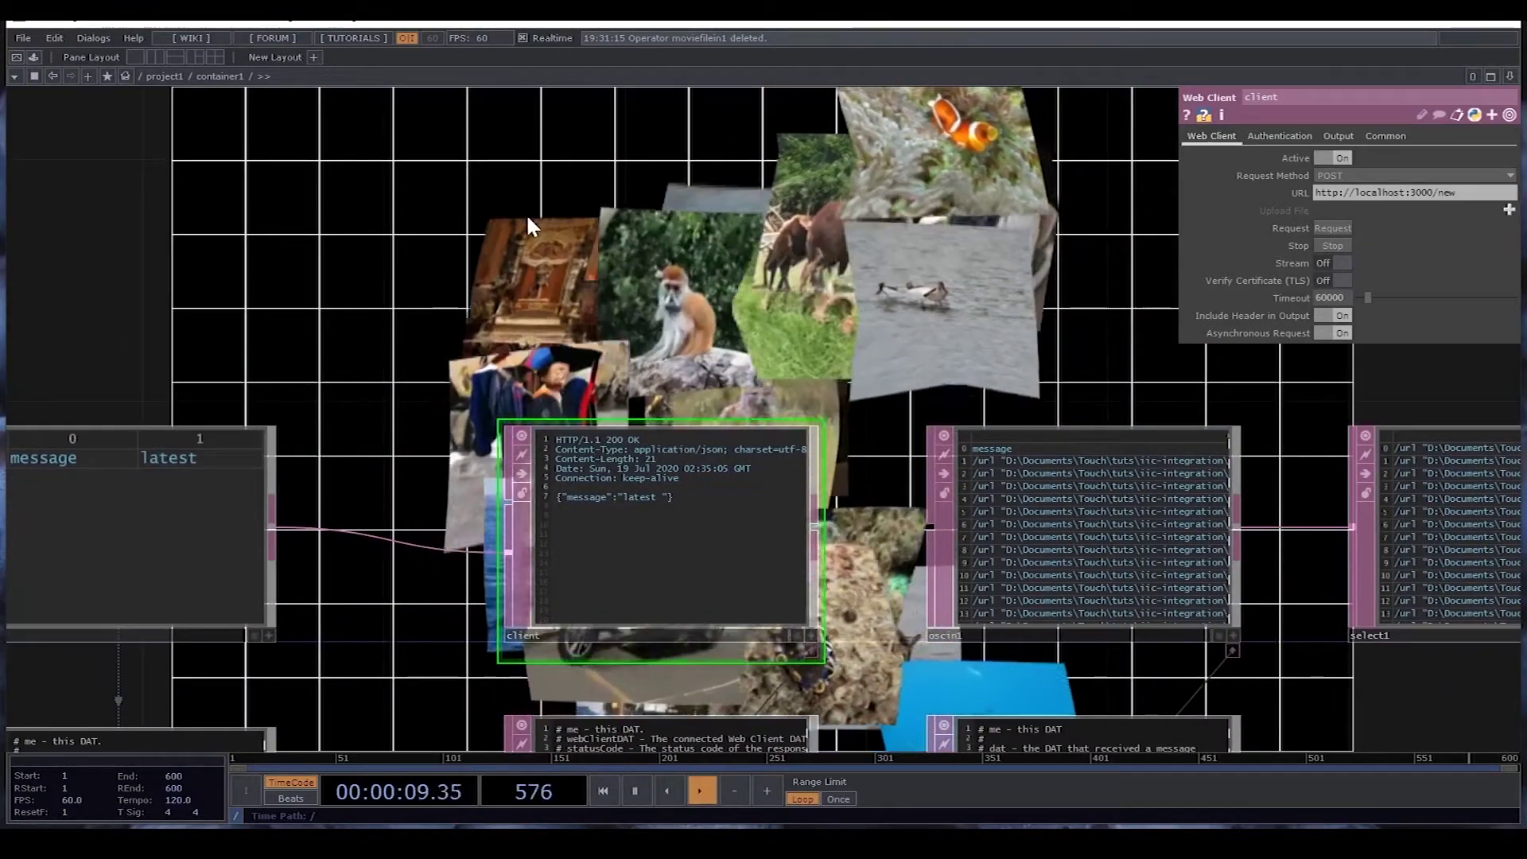
# Bring up index.js in Sublime Text and highlight the whole script, then the /new route handler.
pyautogui.hotkey('alt', 'Tab')
pyautogui.click(1114, 331)
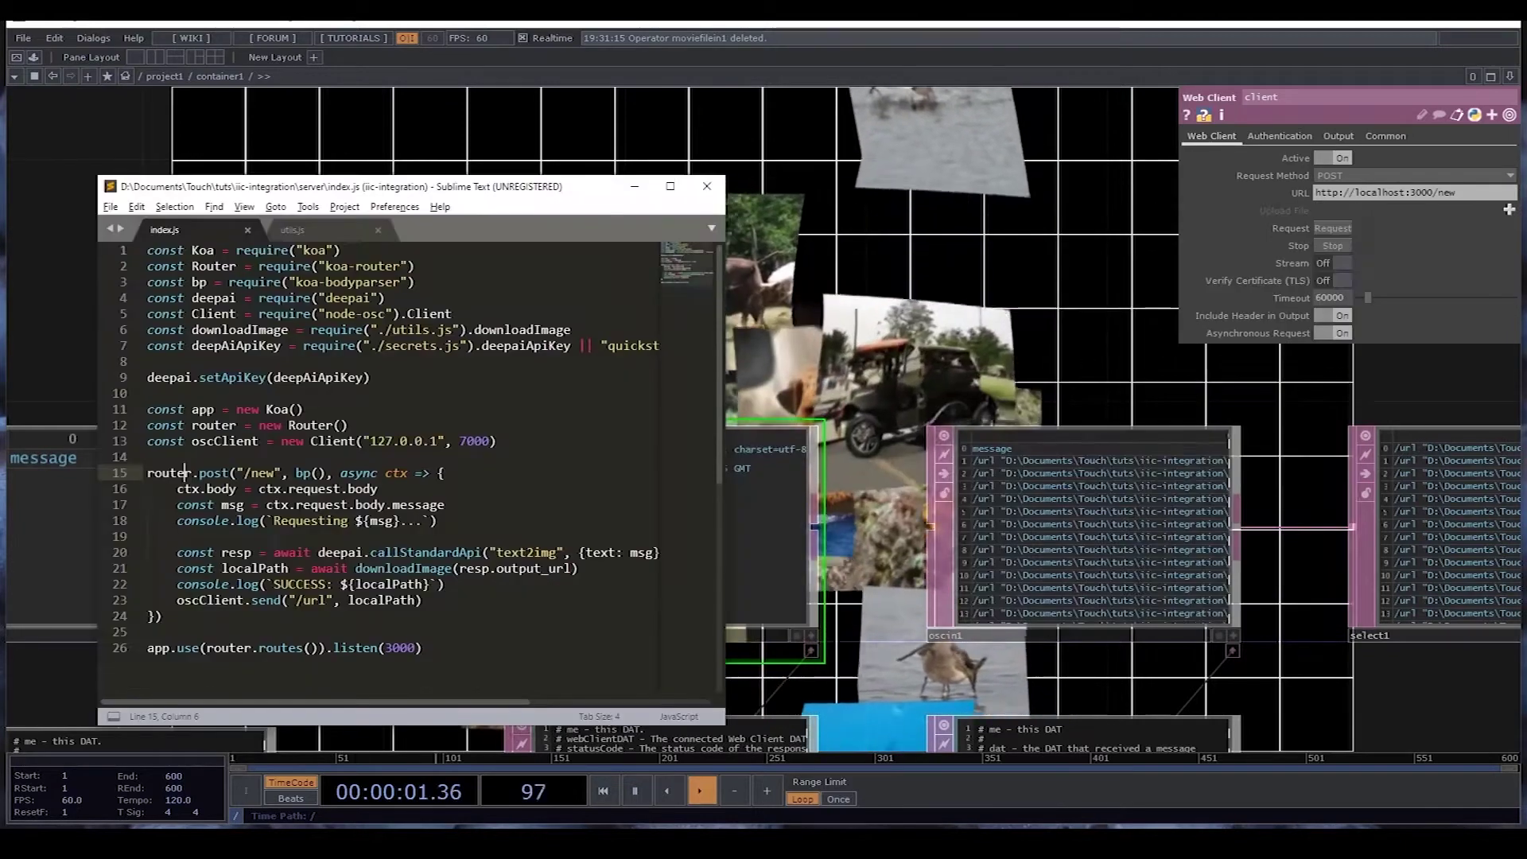
pyautogui.moveTo(147, 250); pyautogui.dragTo(562, 665)
pyautogui.press('Right')
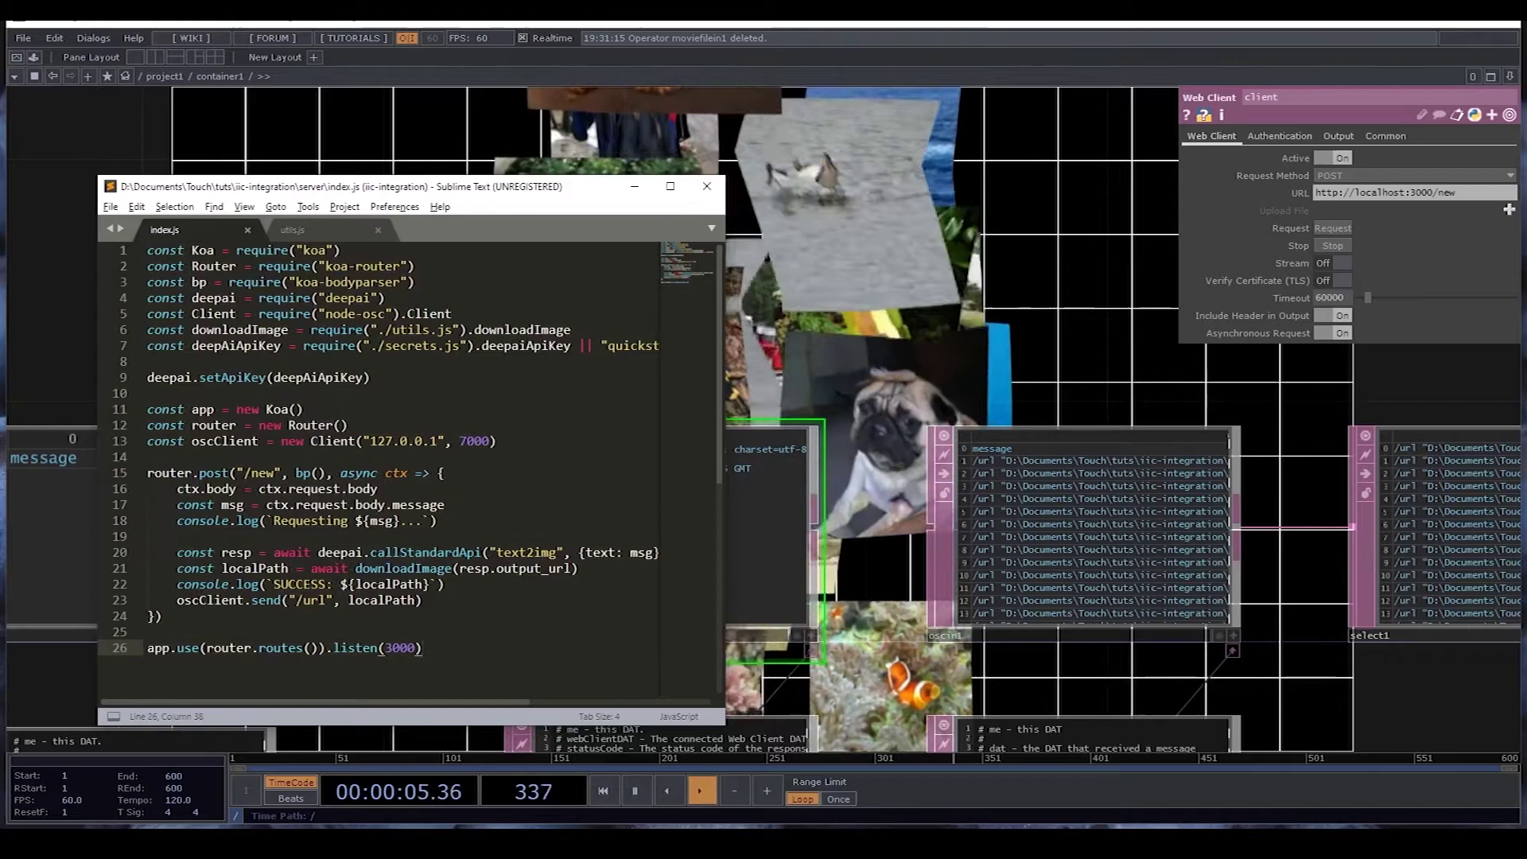
pyautogui.moveTo(148, 616); pyautogui.dragTo(147, 472)
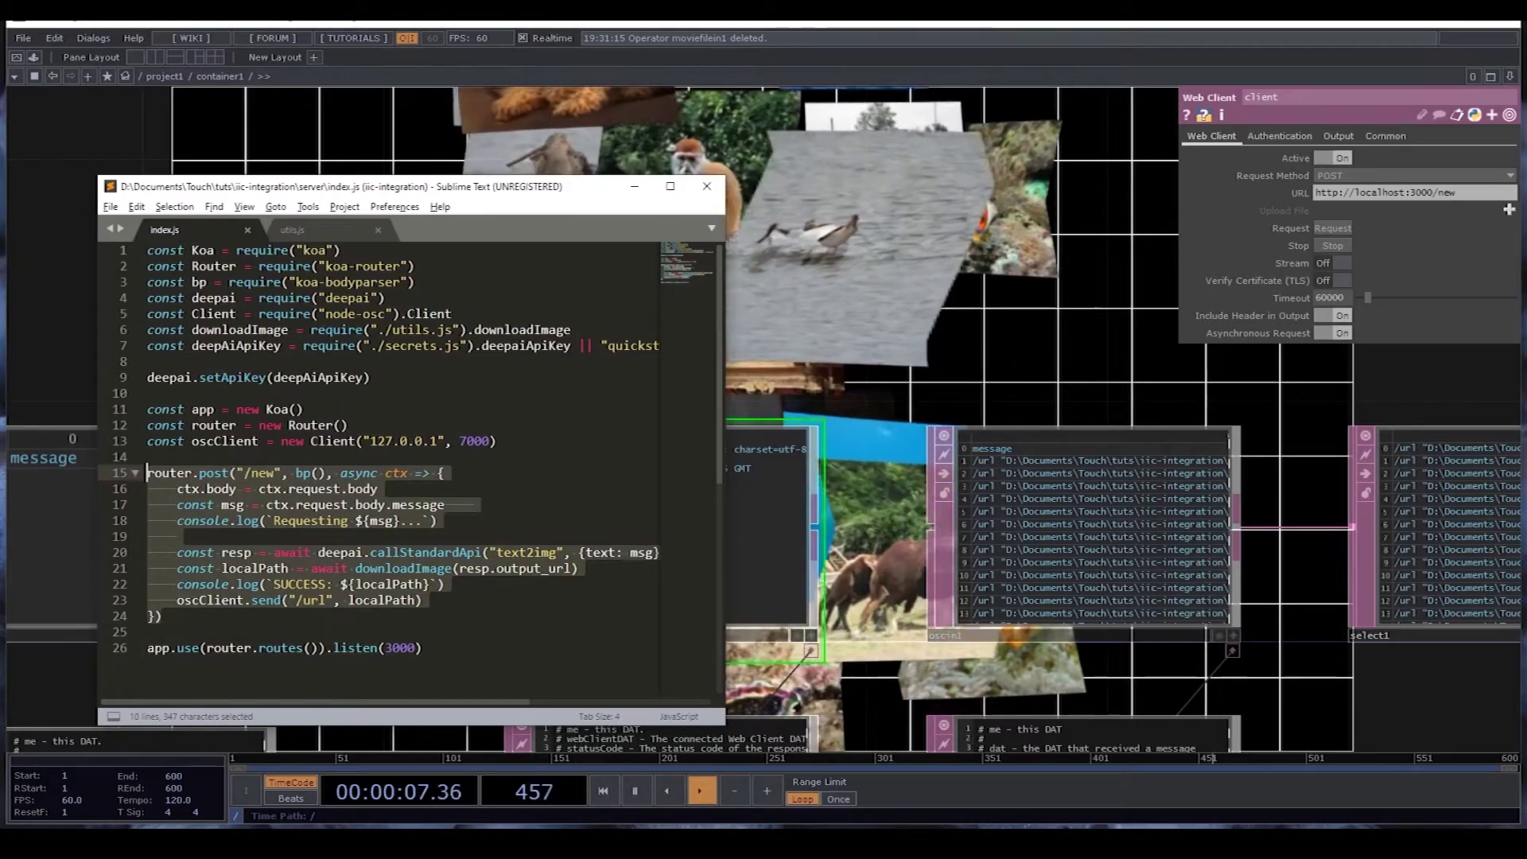
pyautogui.click(249, 474)
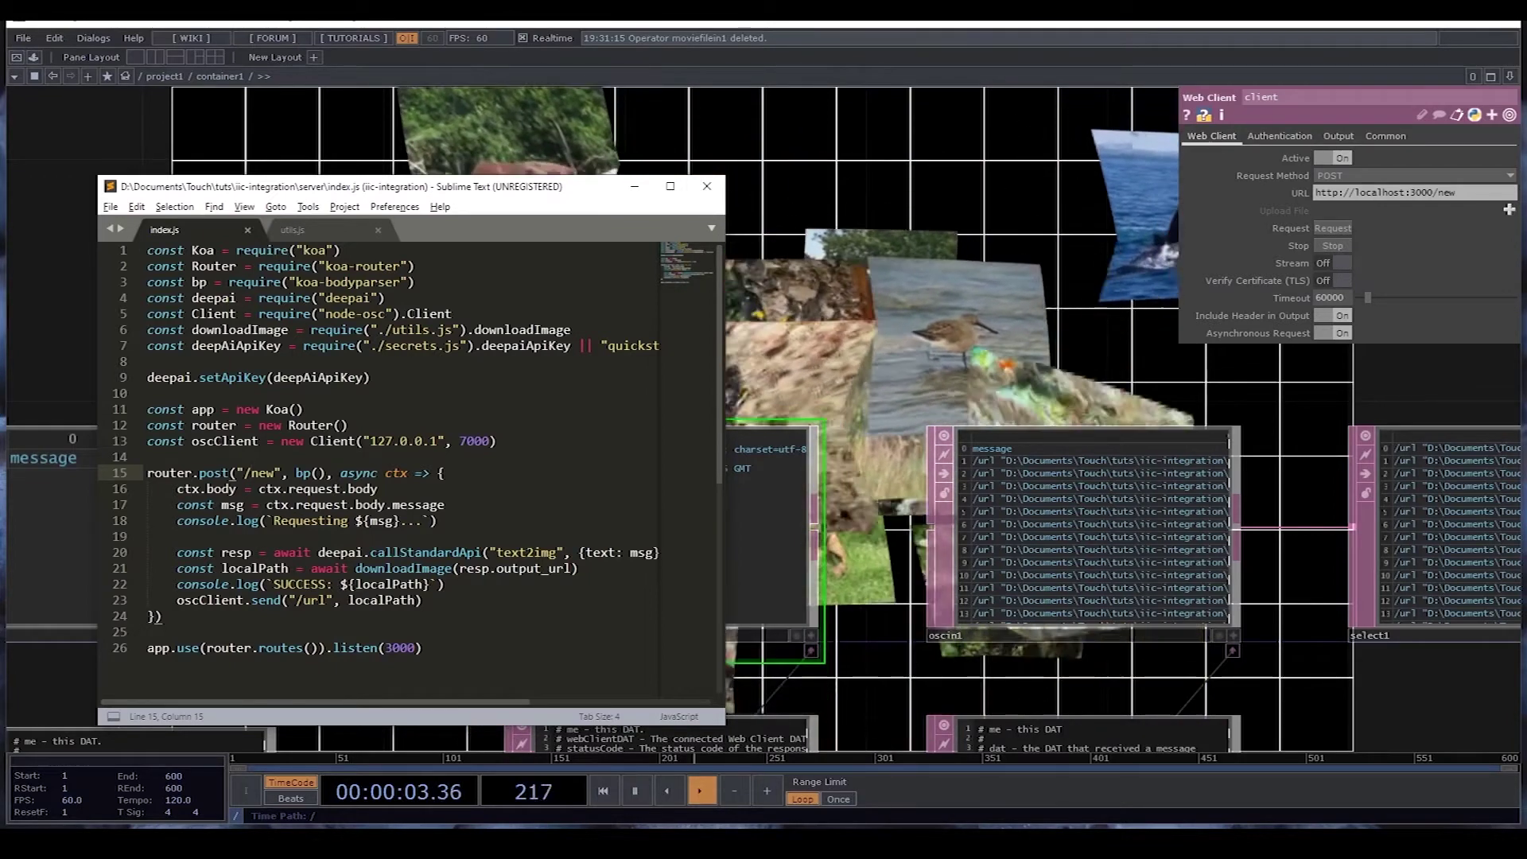
# Highlight the request's .message field and the deepai text2img call on line 20.
pyautogui.moveTo(444, 505); pyautogui.dragTo(385, 505)
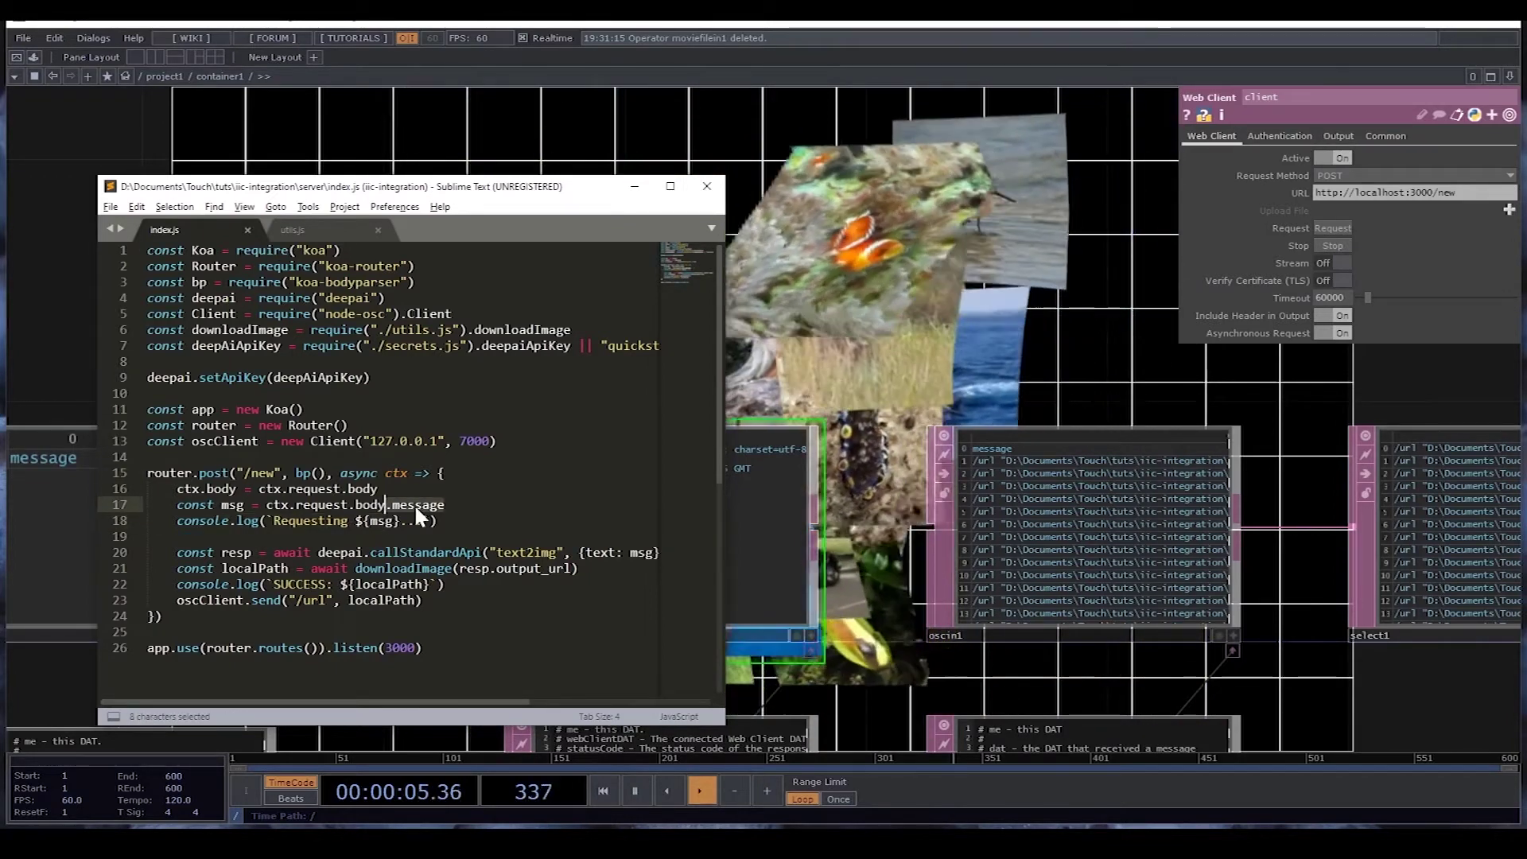
pyautogui.moveTo(813, 375); pyautogui.dragTo(1005, 331)
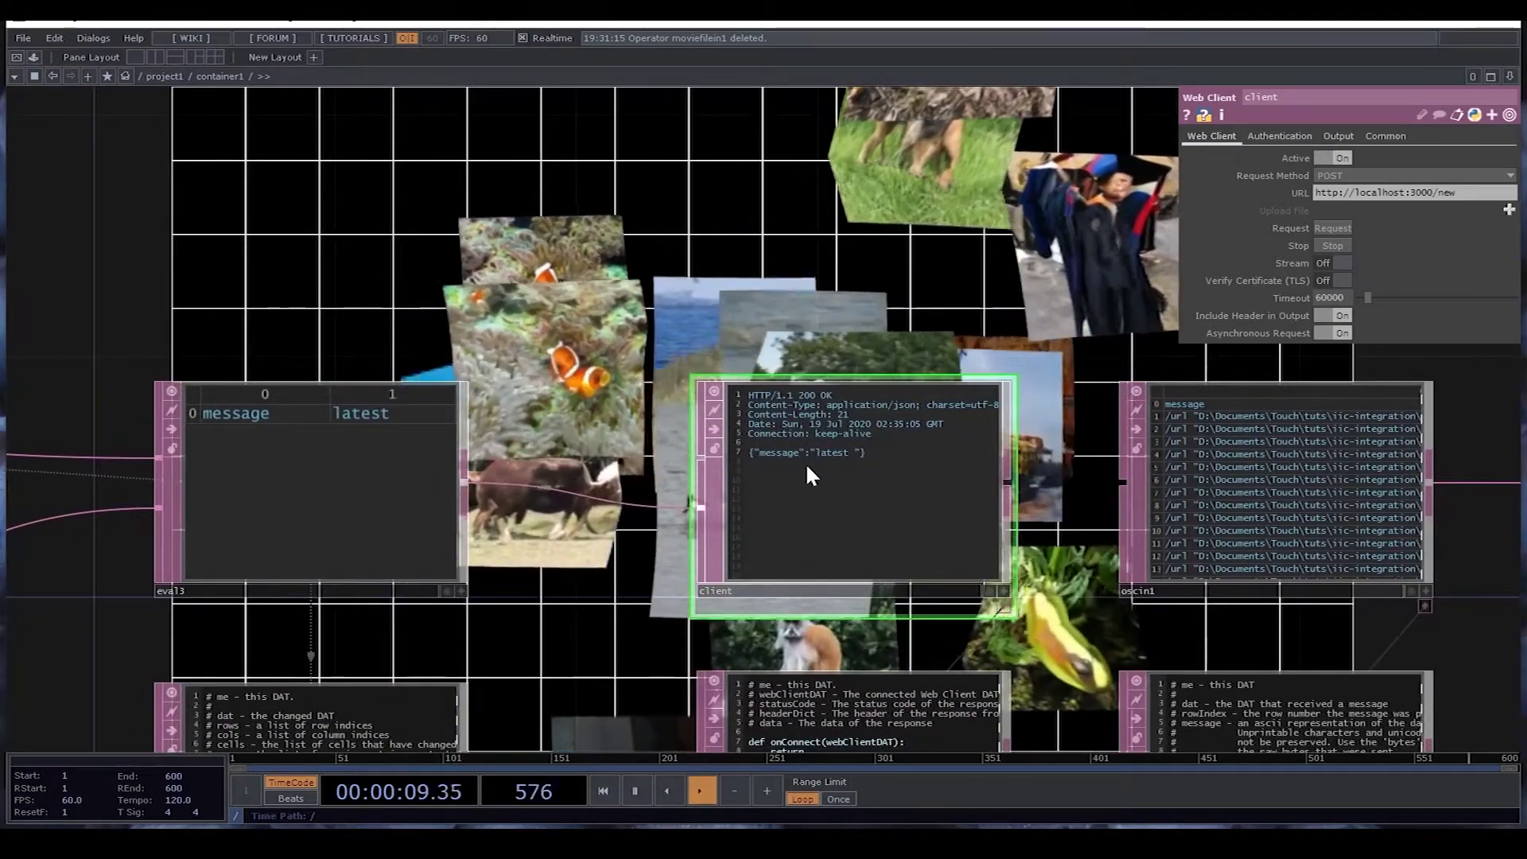
pyautogui.hotkey('alt', 'Tab')
pyautogui.click(396, 505)
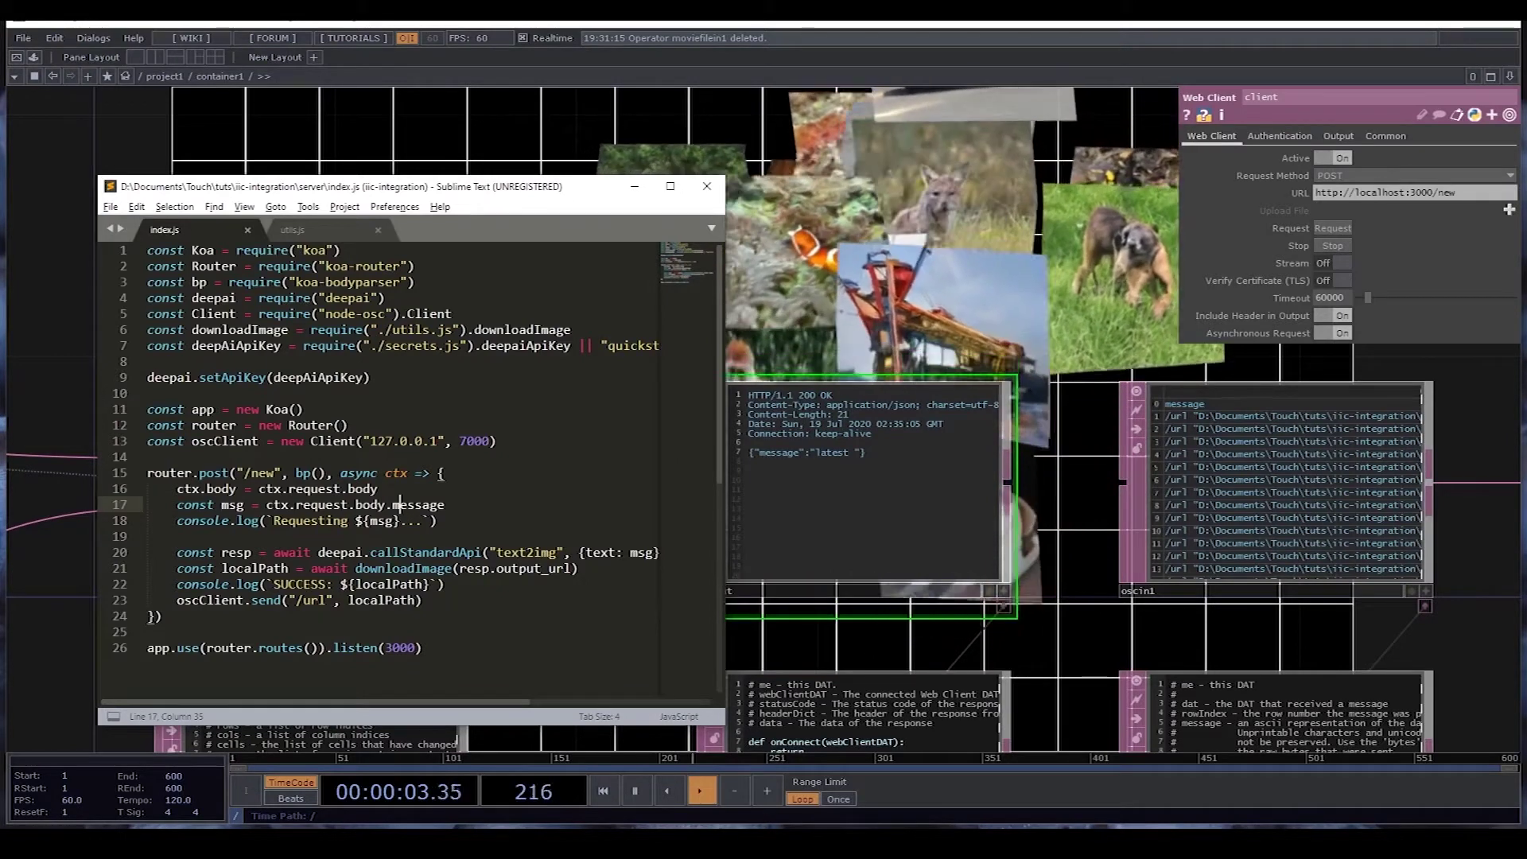
pyautogui.tripleClick(368, 554)
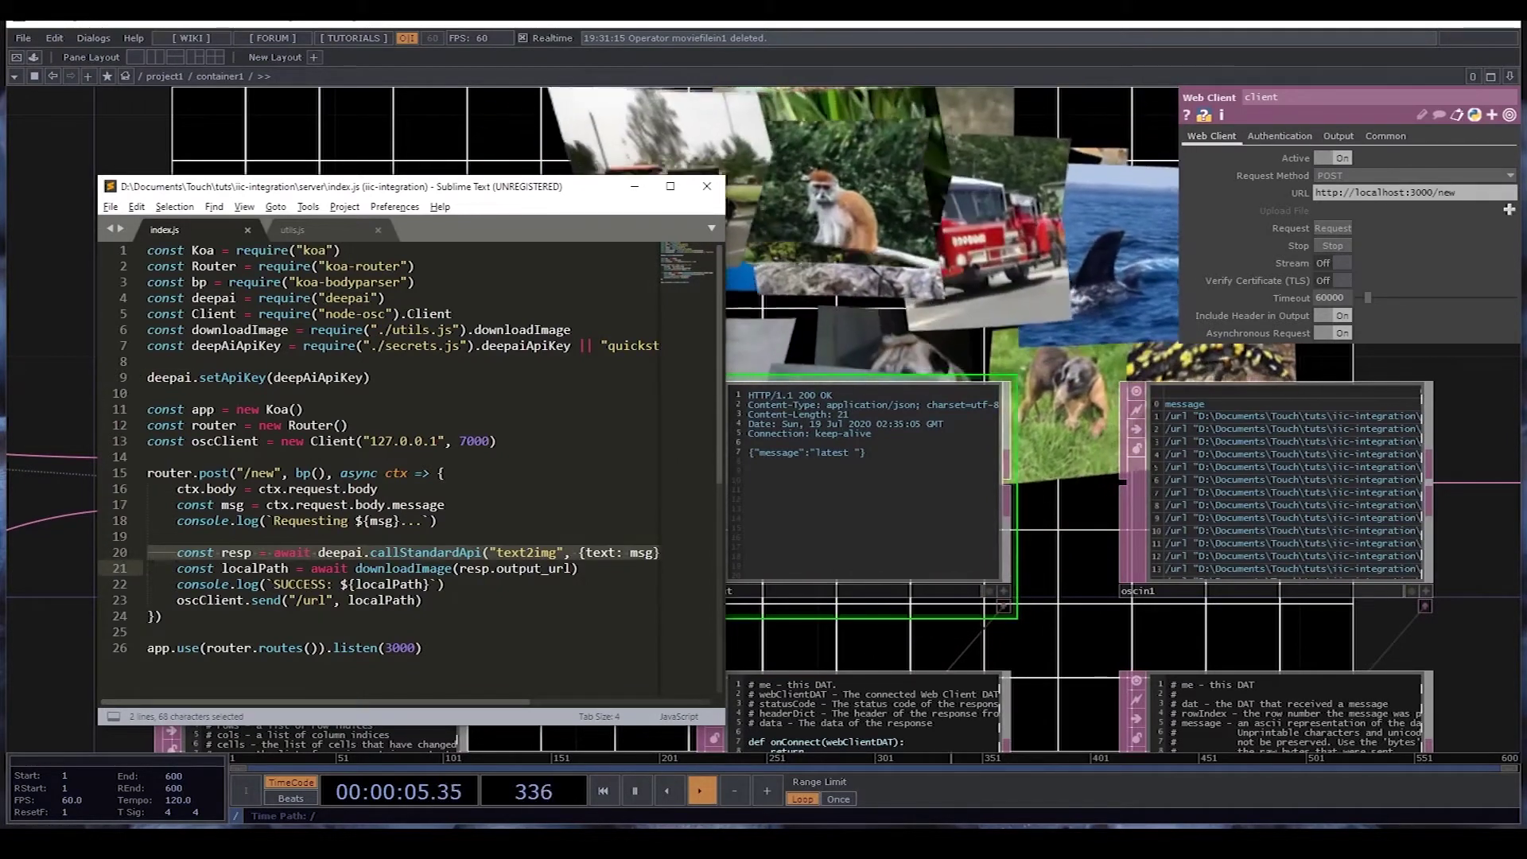
# Switch to Chrome and open the 'Text To Image API | DeepAI' tab.
pyautogui.click(365, 556)
pyautogui.hotkey('alt', 'Tab')
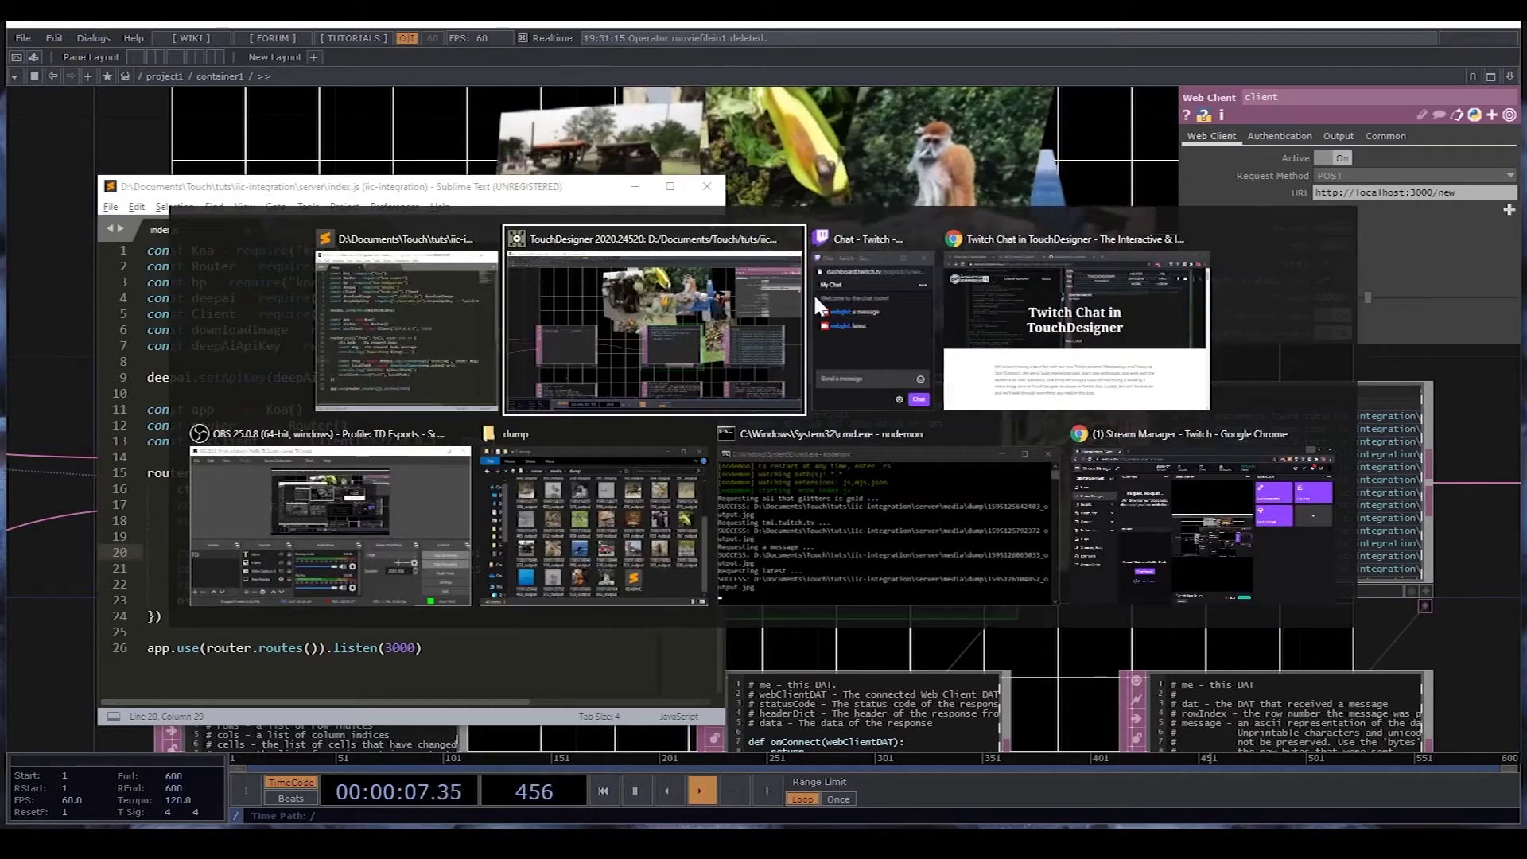
pyautogui.click(1123, 302)
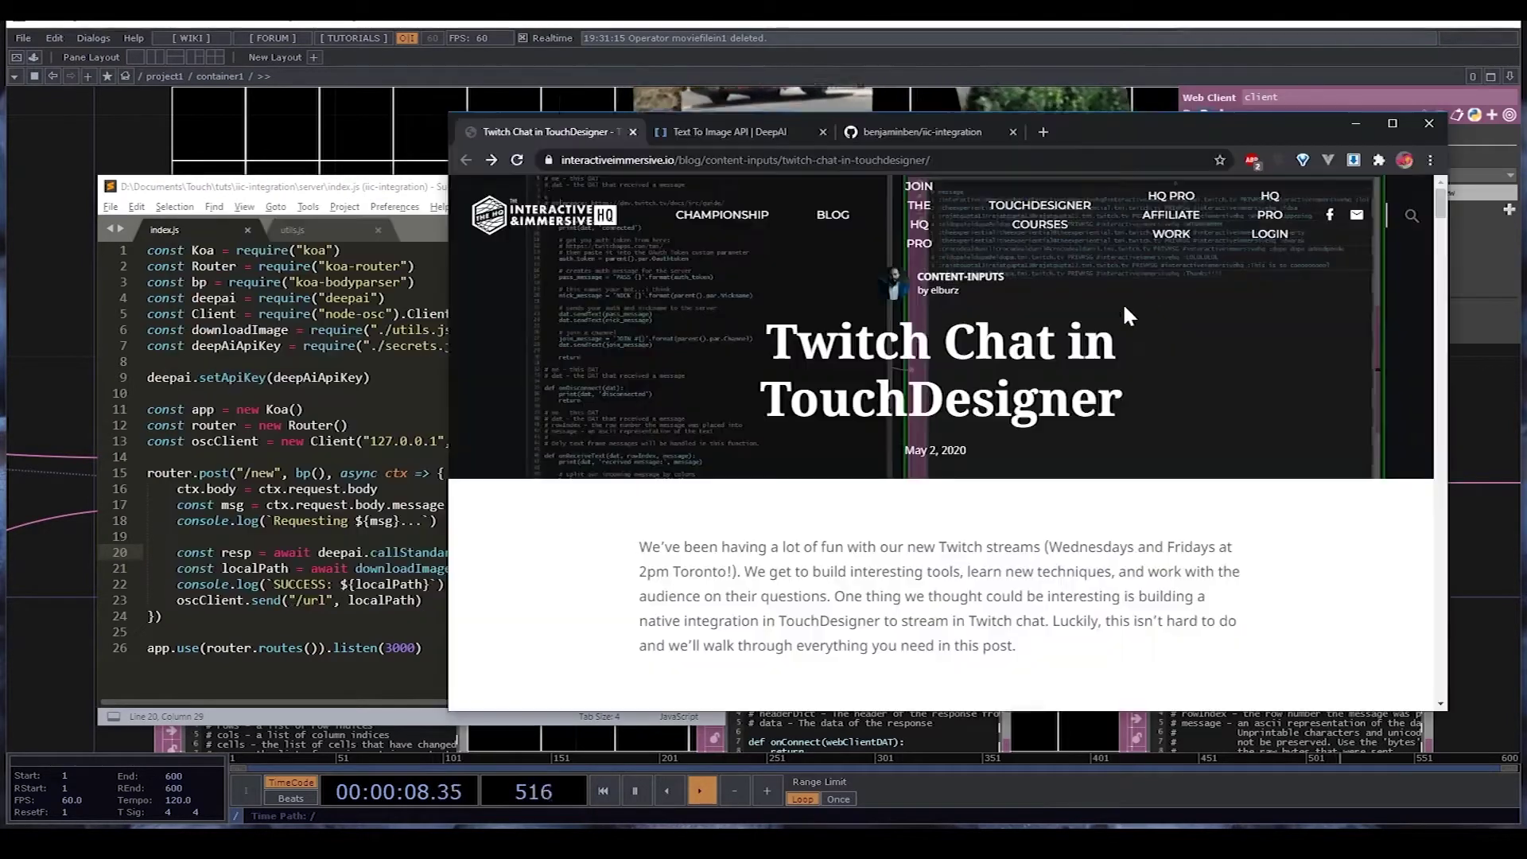
pyautogui.click(675, 134)
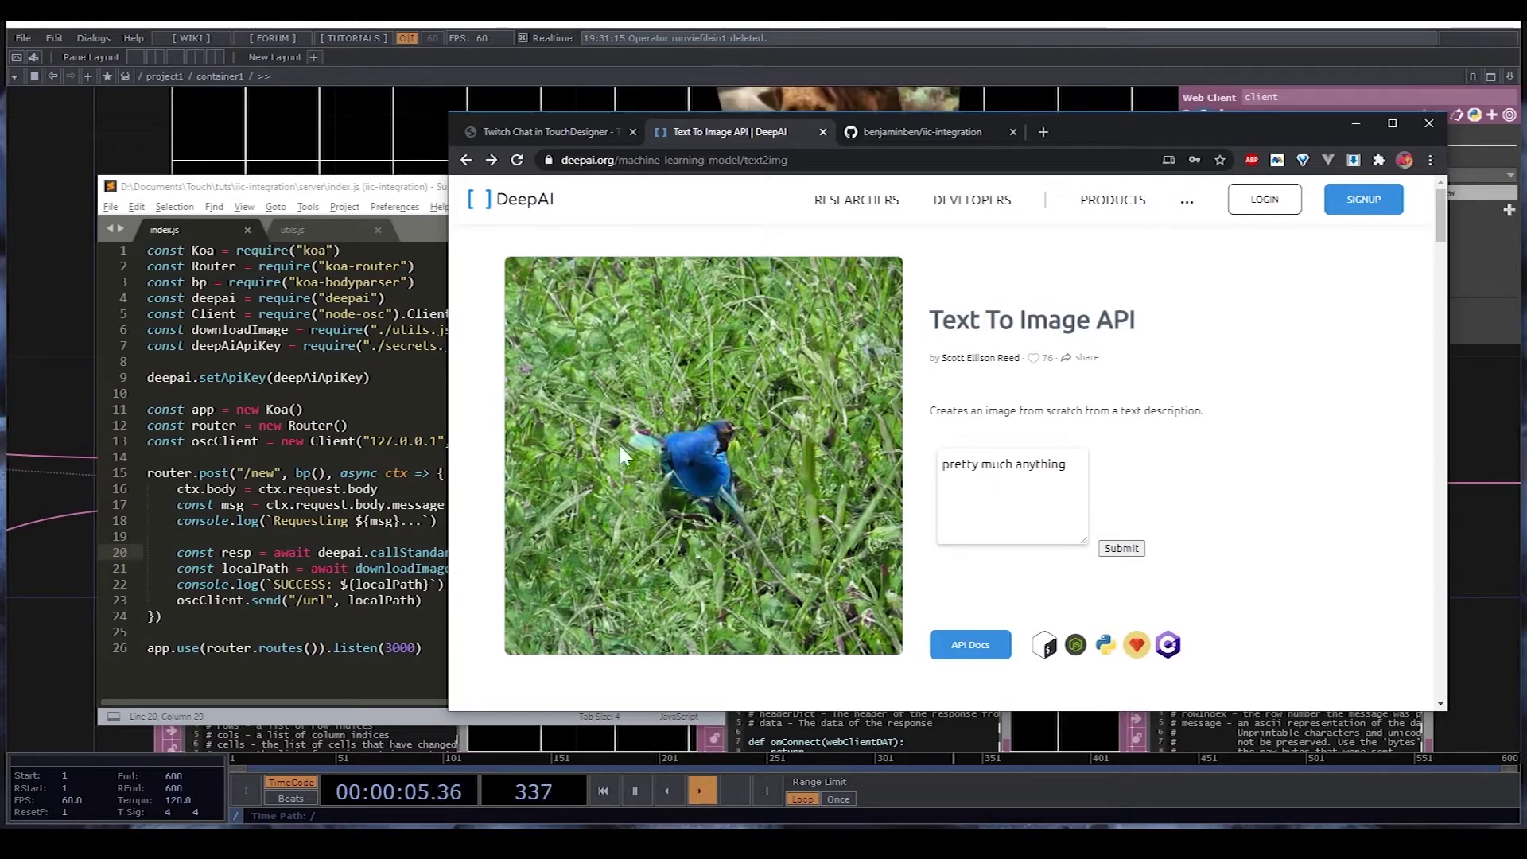
# Scroll through the DeepAI Text To Image page's async example code and back up.
pyautogui.scroll(-10, 623, 514)
pyautogui.scroll(-5, 636, 503)
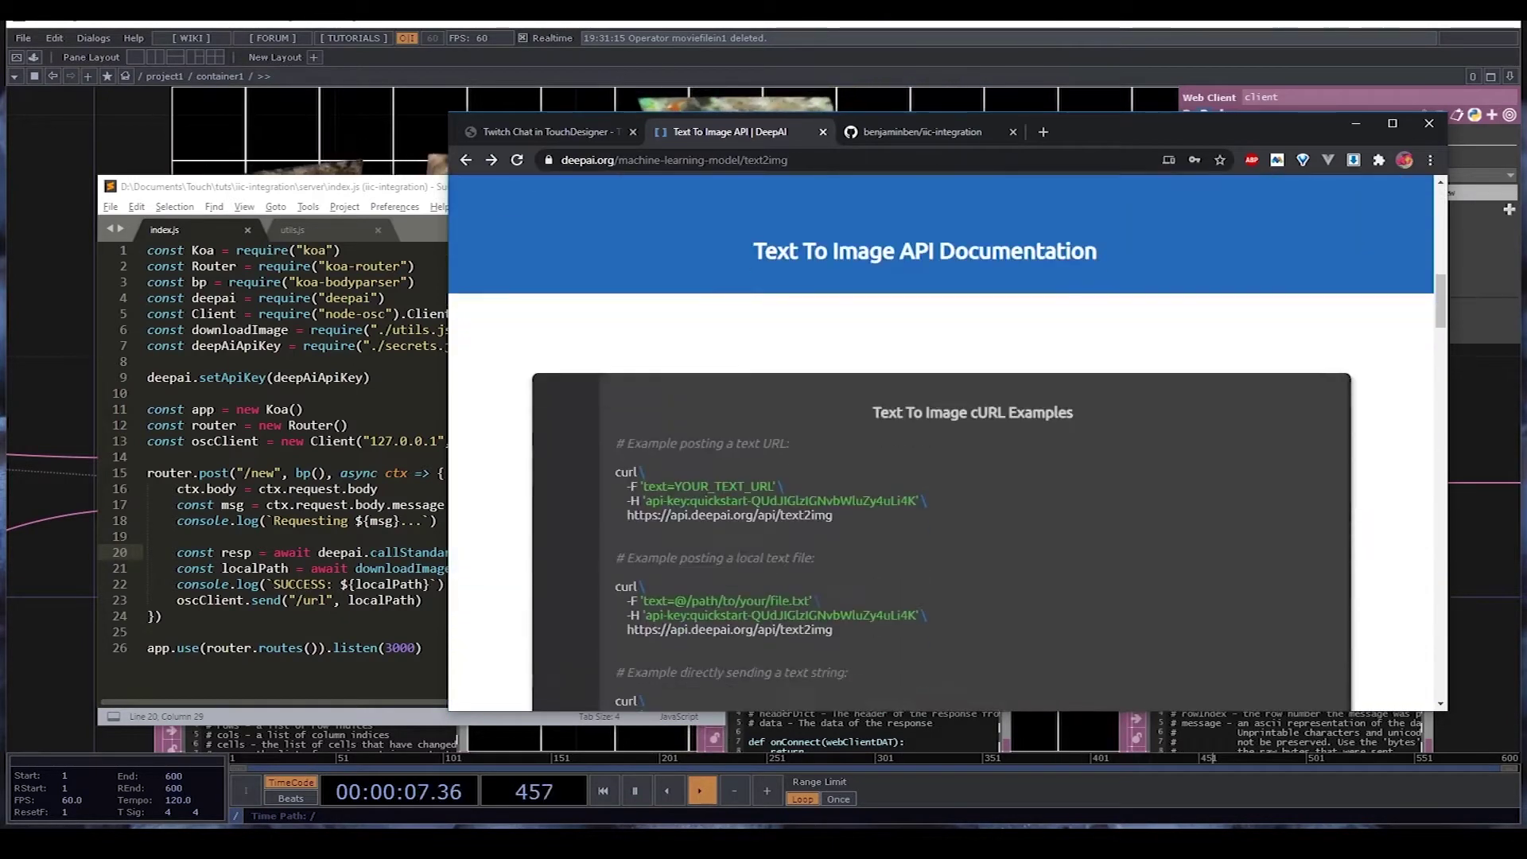
pyautogui.scroll(-4, 637, 502)
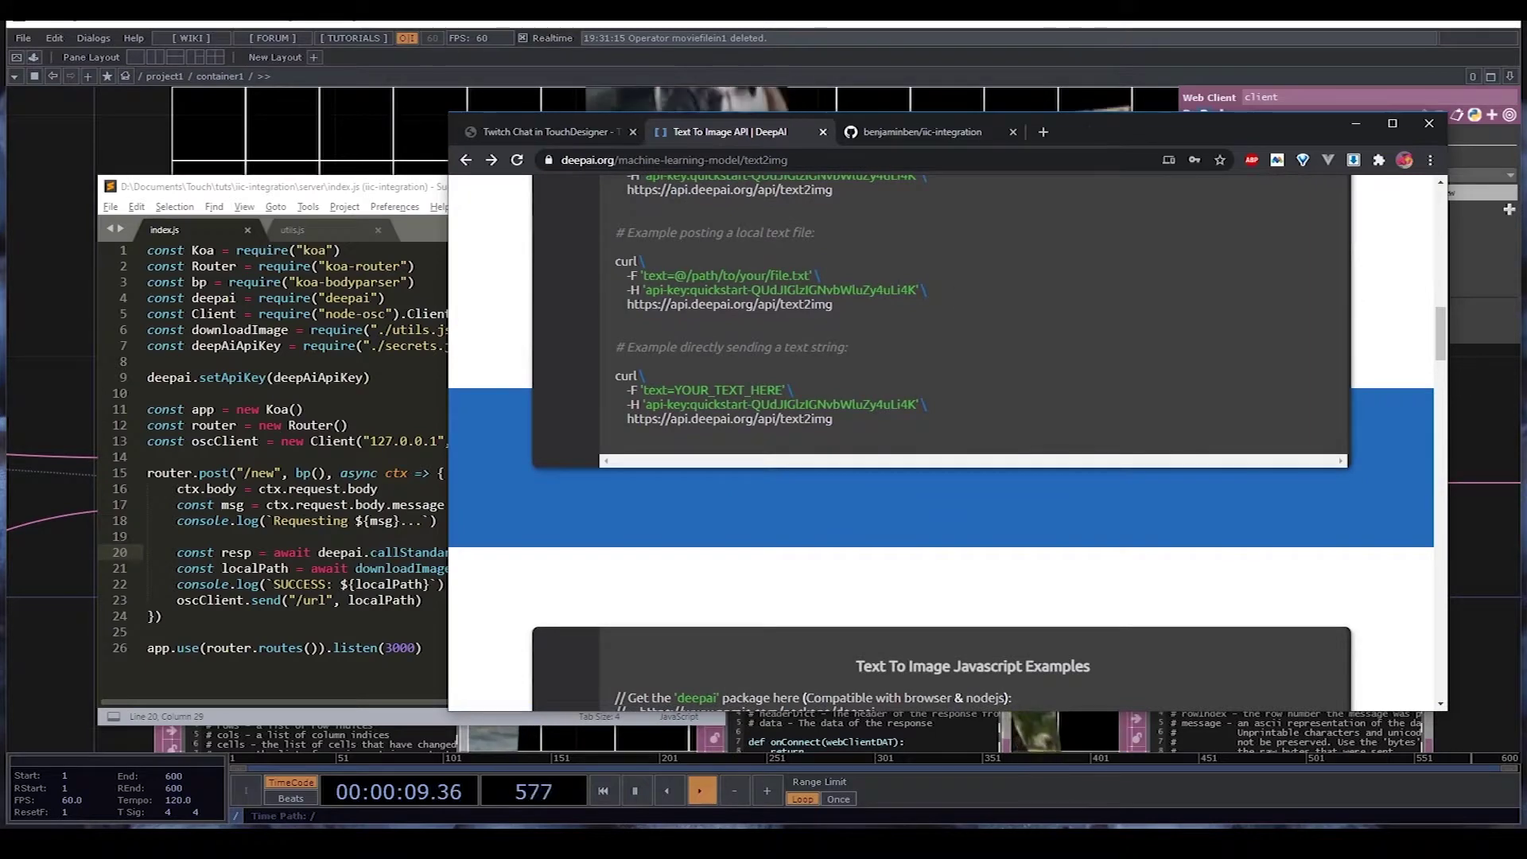
pyautogui.scroll(-5, 941, 446)
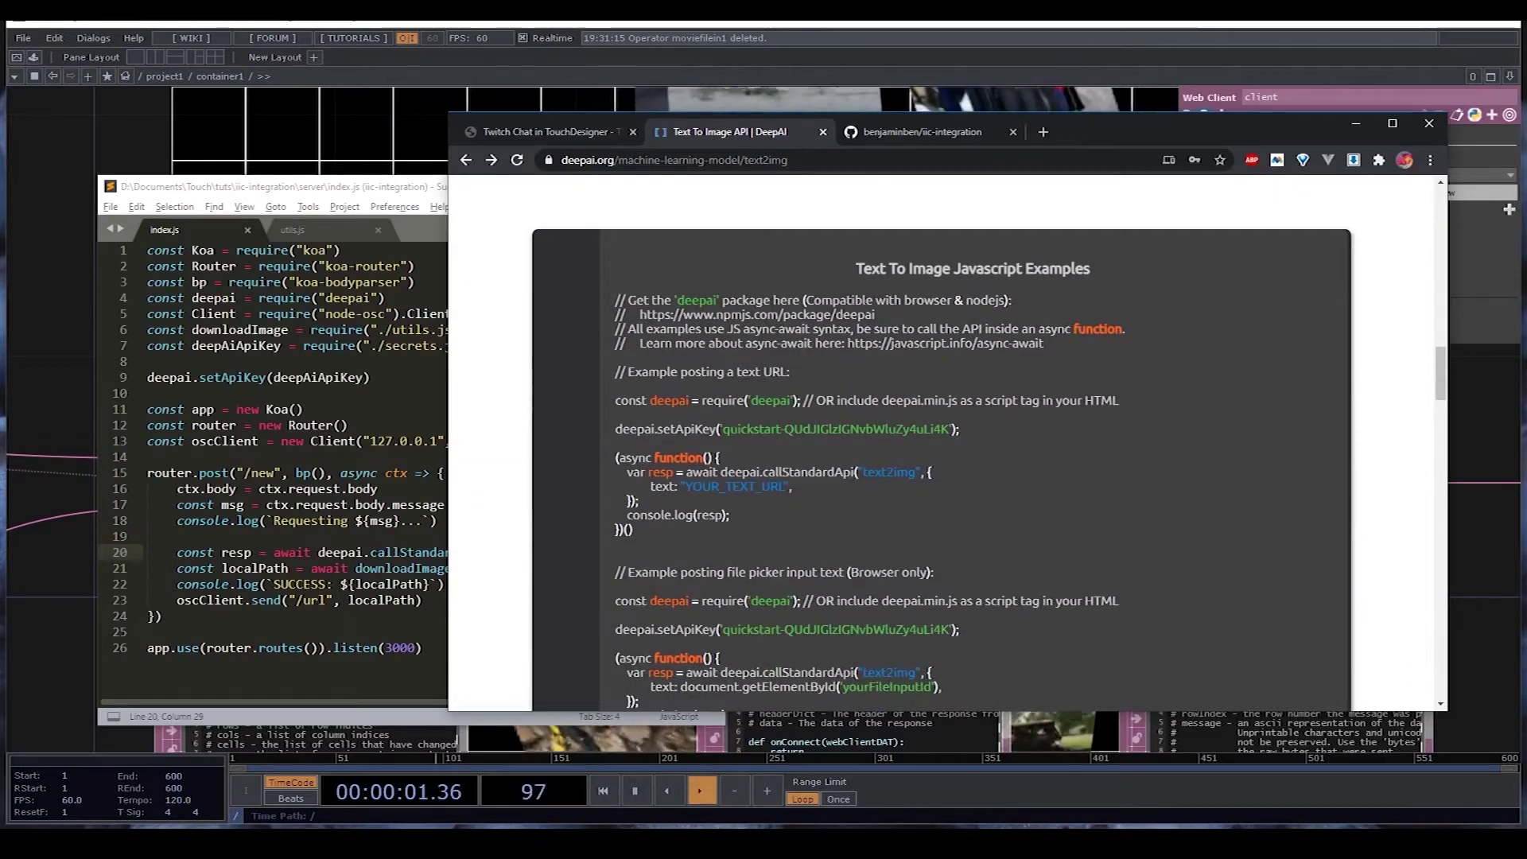
pyautogui.scroll(-12, 943, 493)
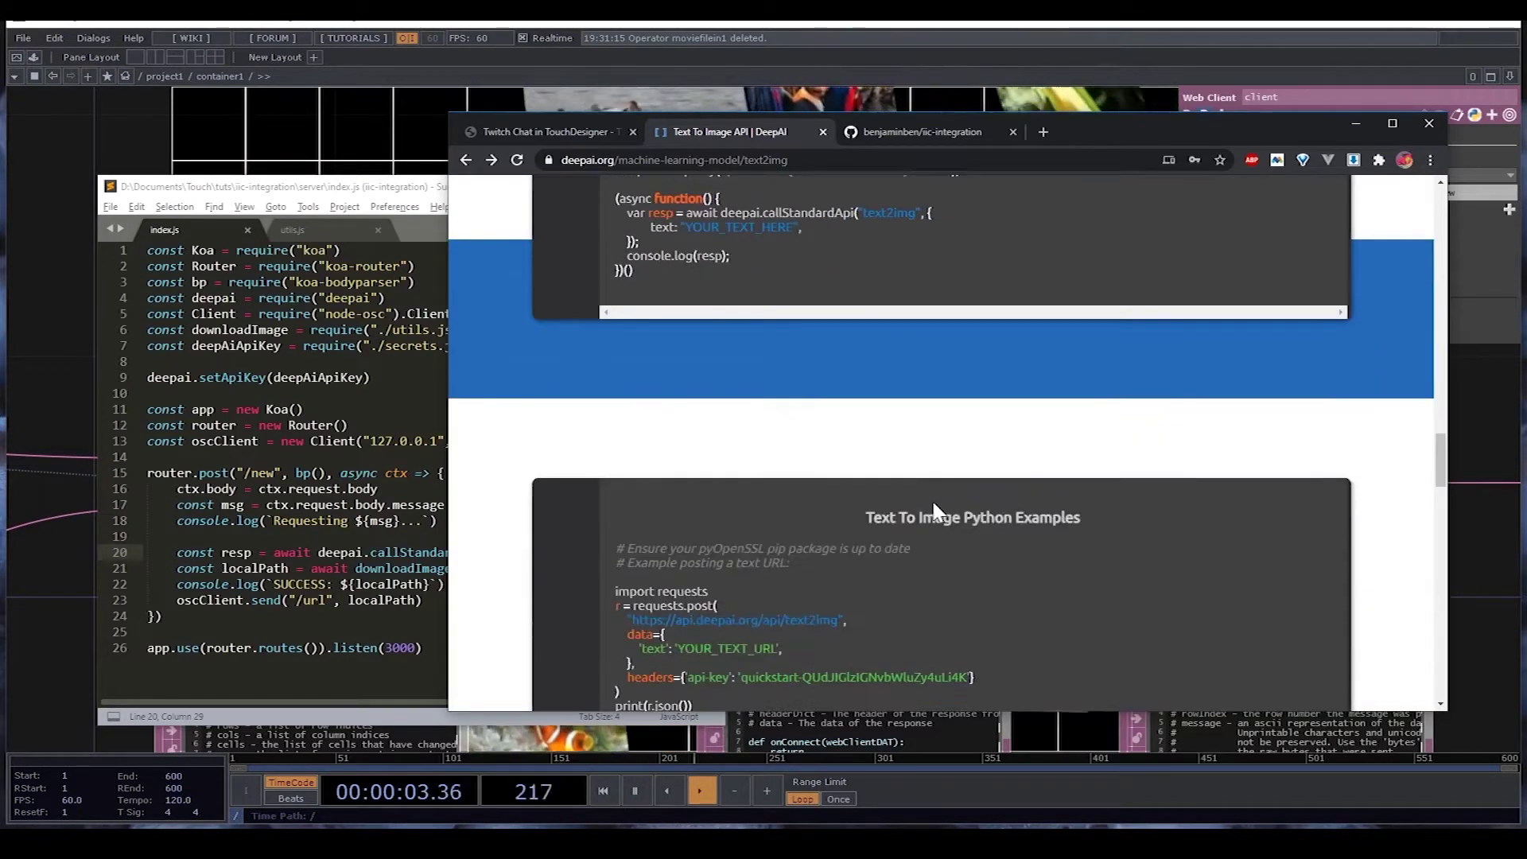
pyautogui.scroll(-10, 931, 421)
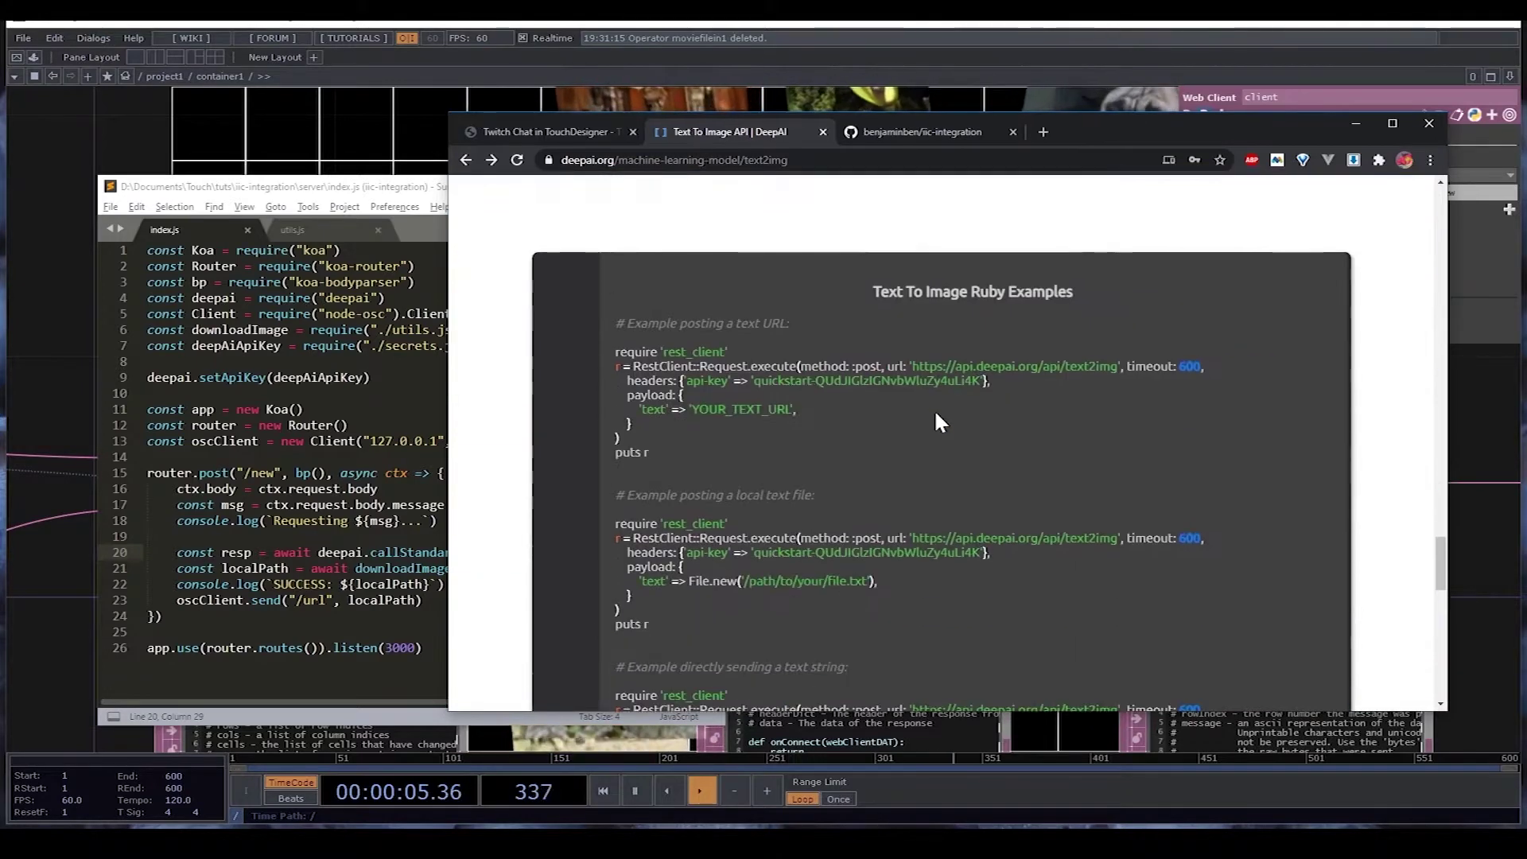
pyautogui.scroll(12, 871, 402)
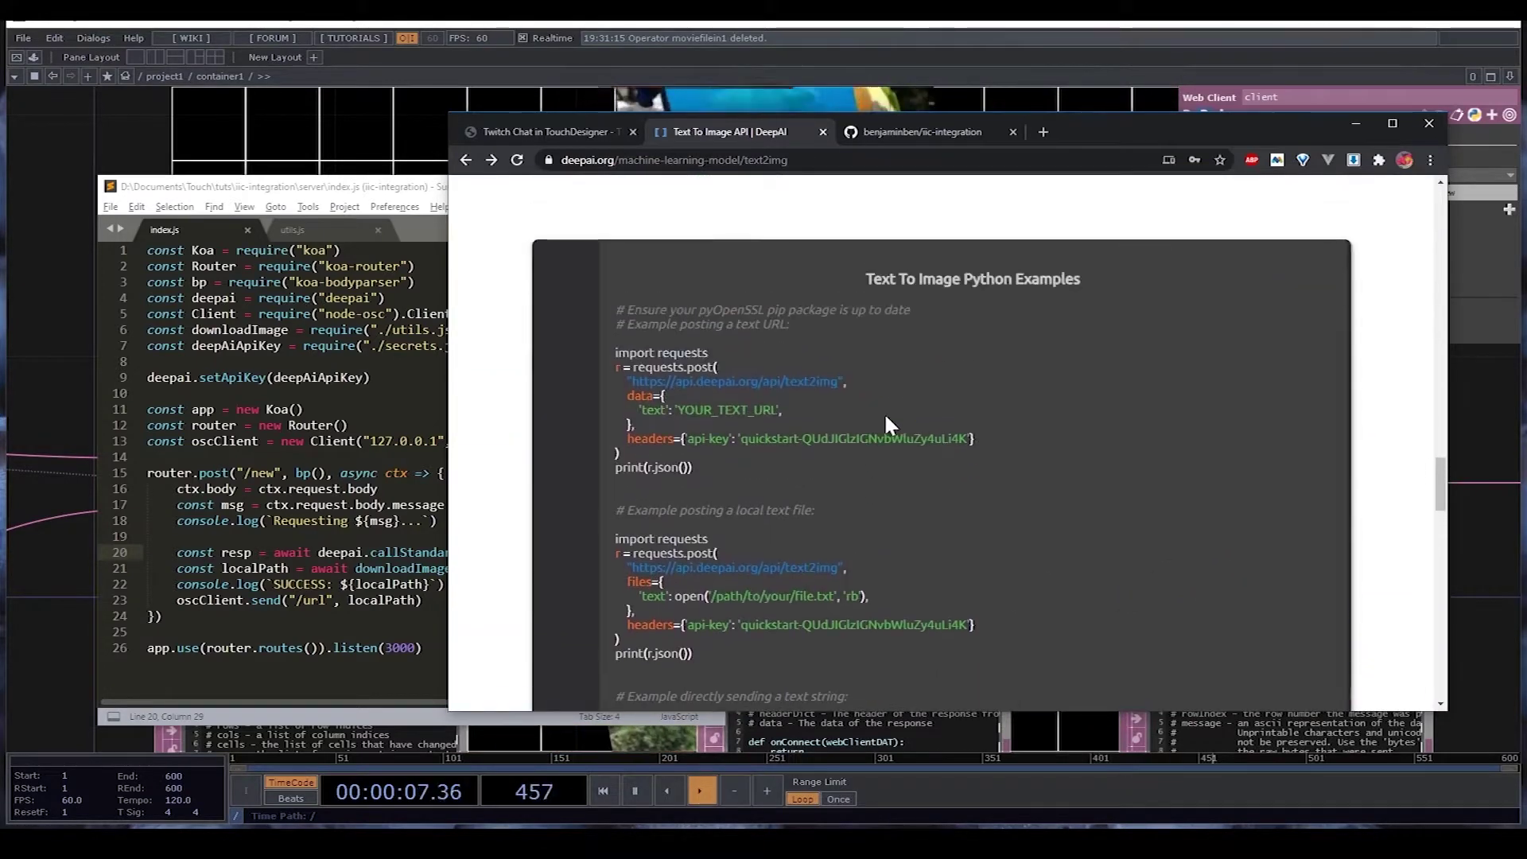
pyautogui.scroll(10, 889, 419)
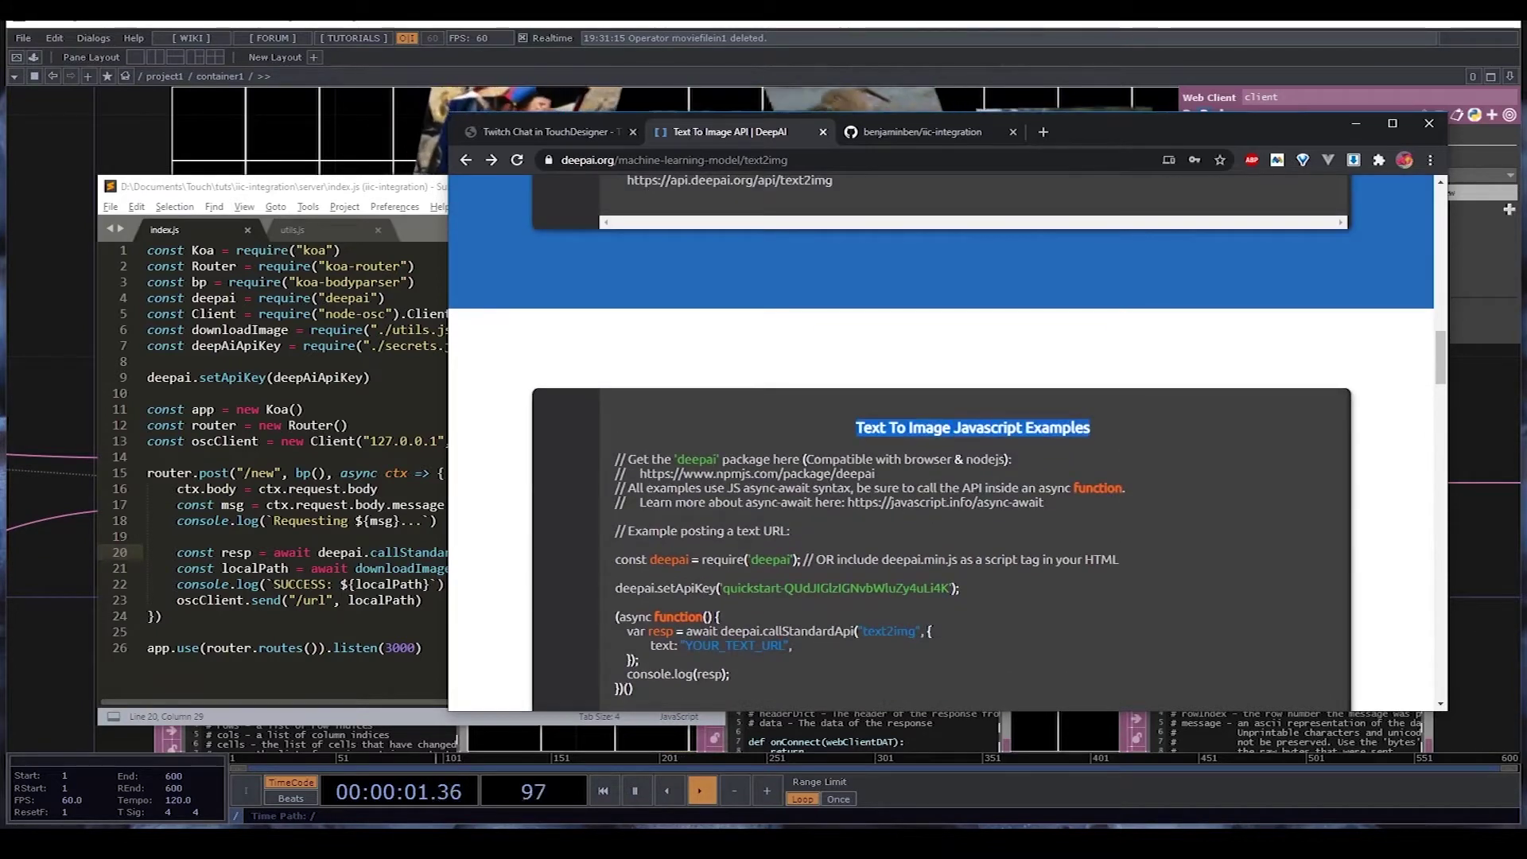
pyautogui.scroll(-2, 871, 402)
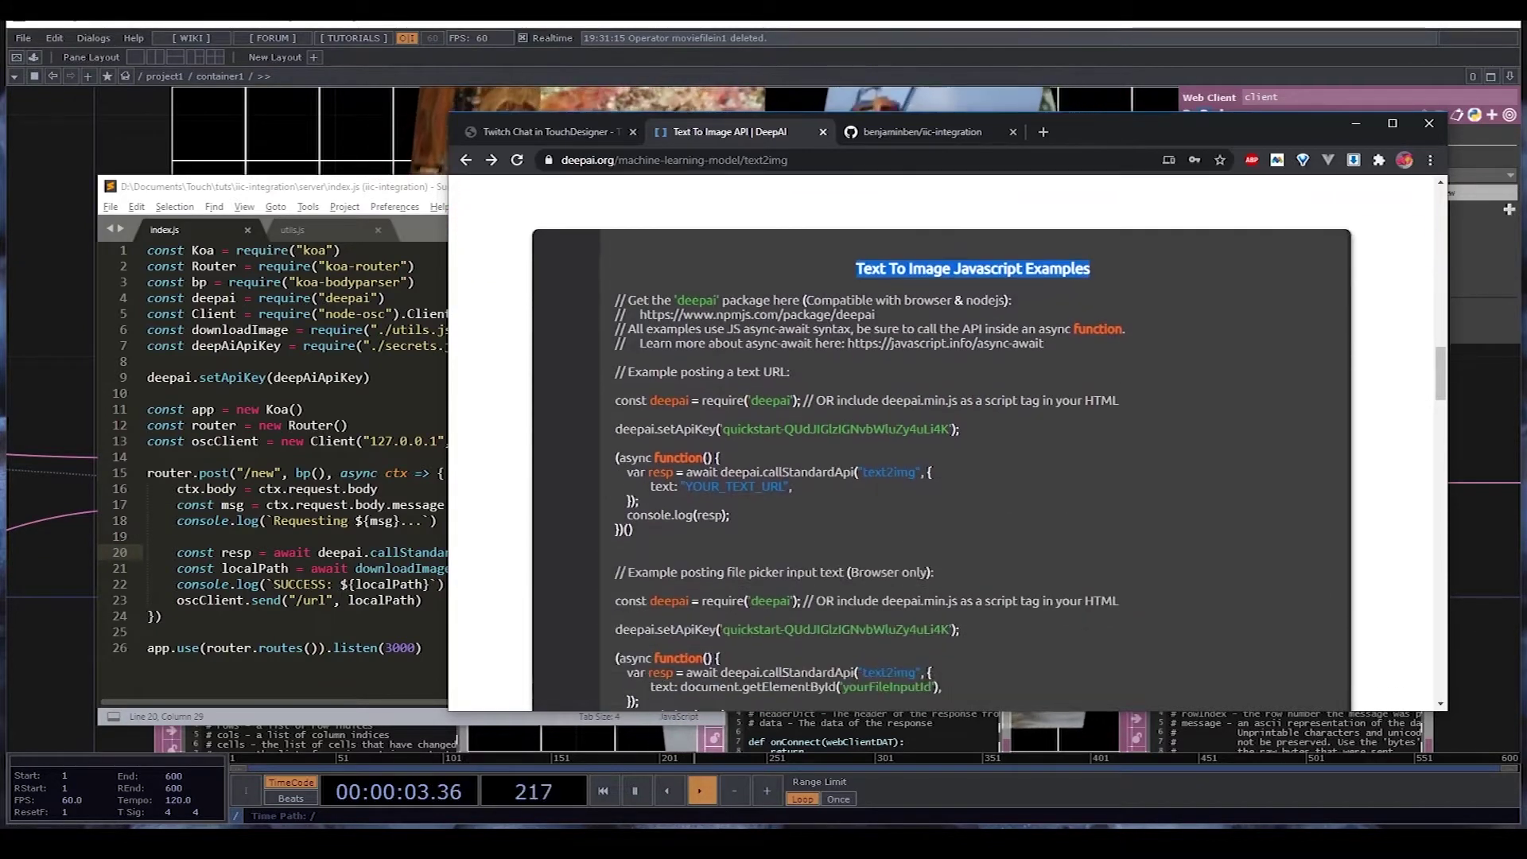
pyautogui.moveTo(647, 532); pyautogui.dragTo(594, 399)
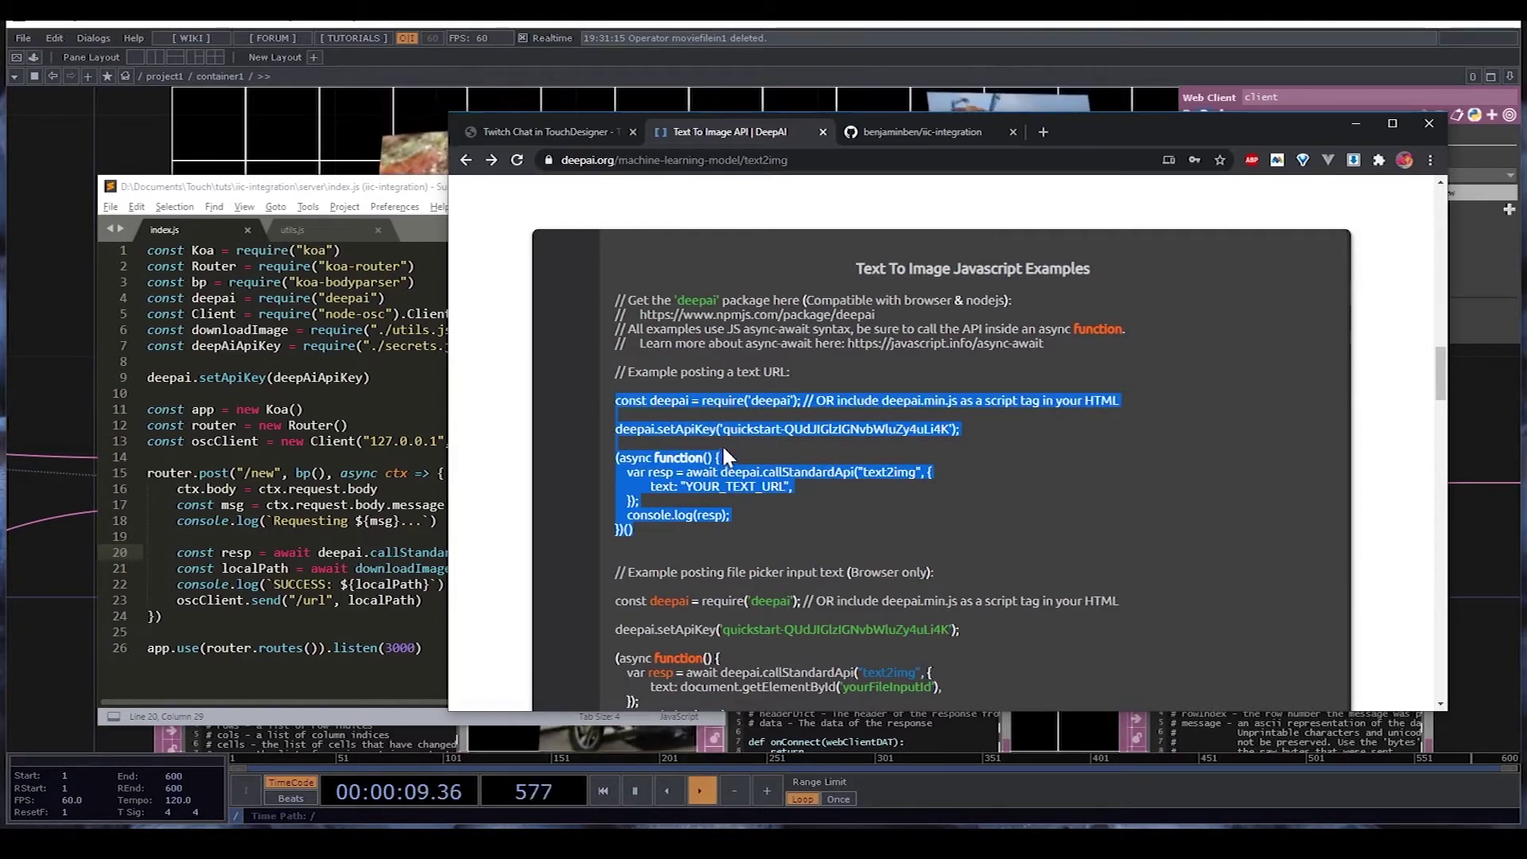
pyautogui.click(795, 494)
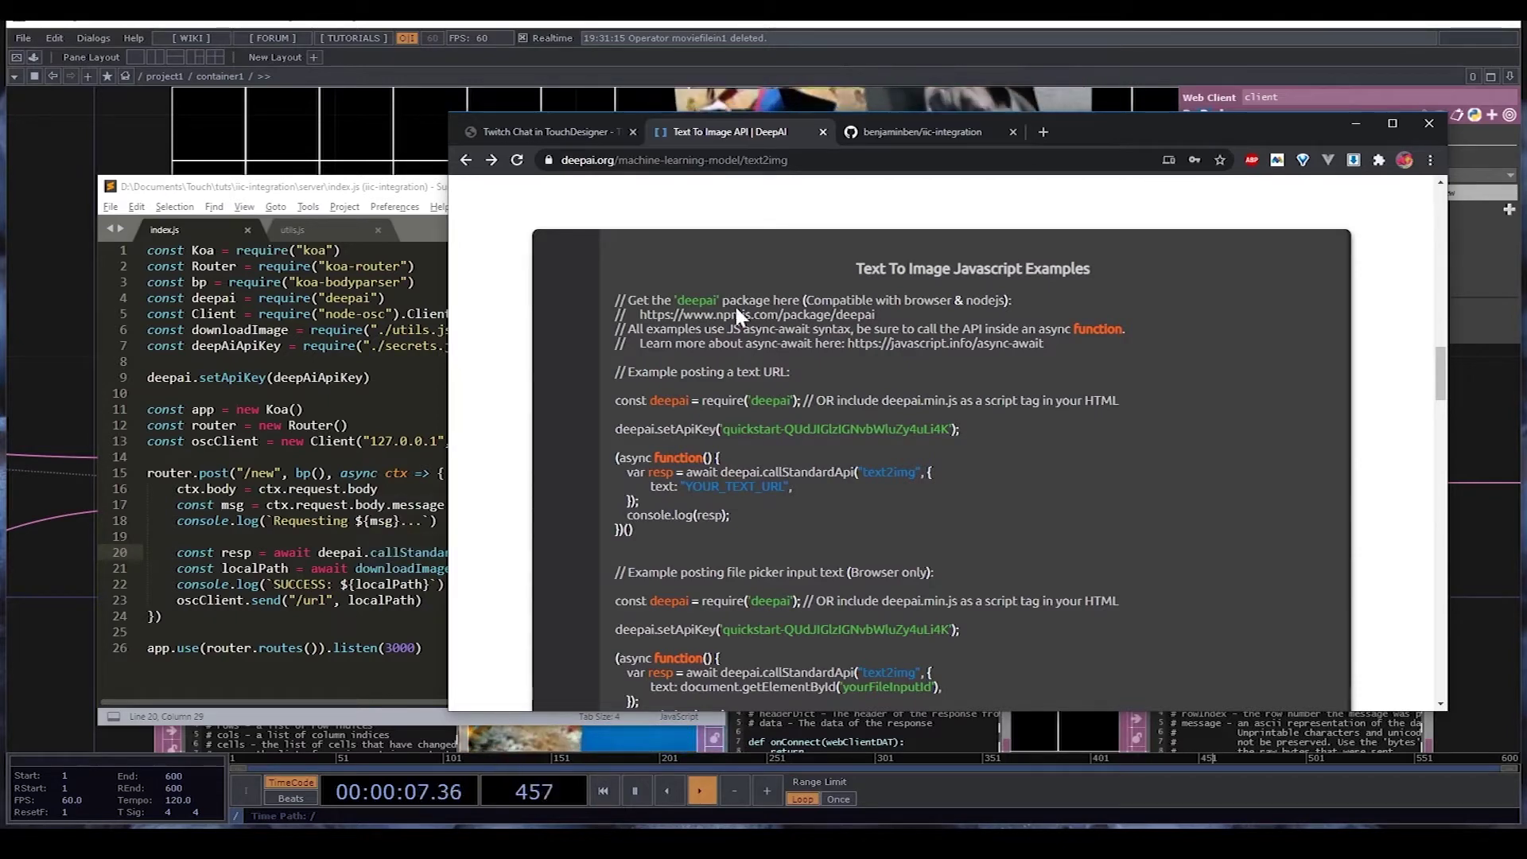
pyautogui.scroll(15, 728, 445)
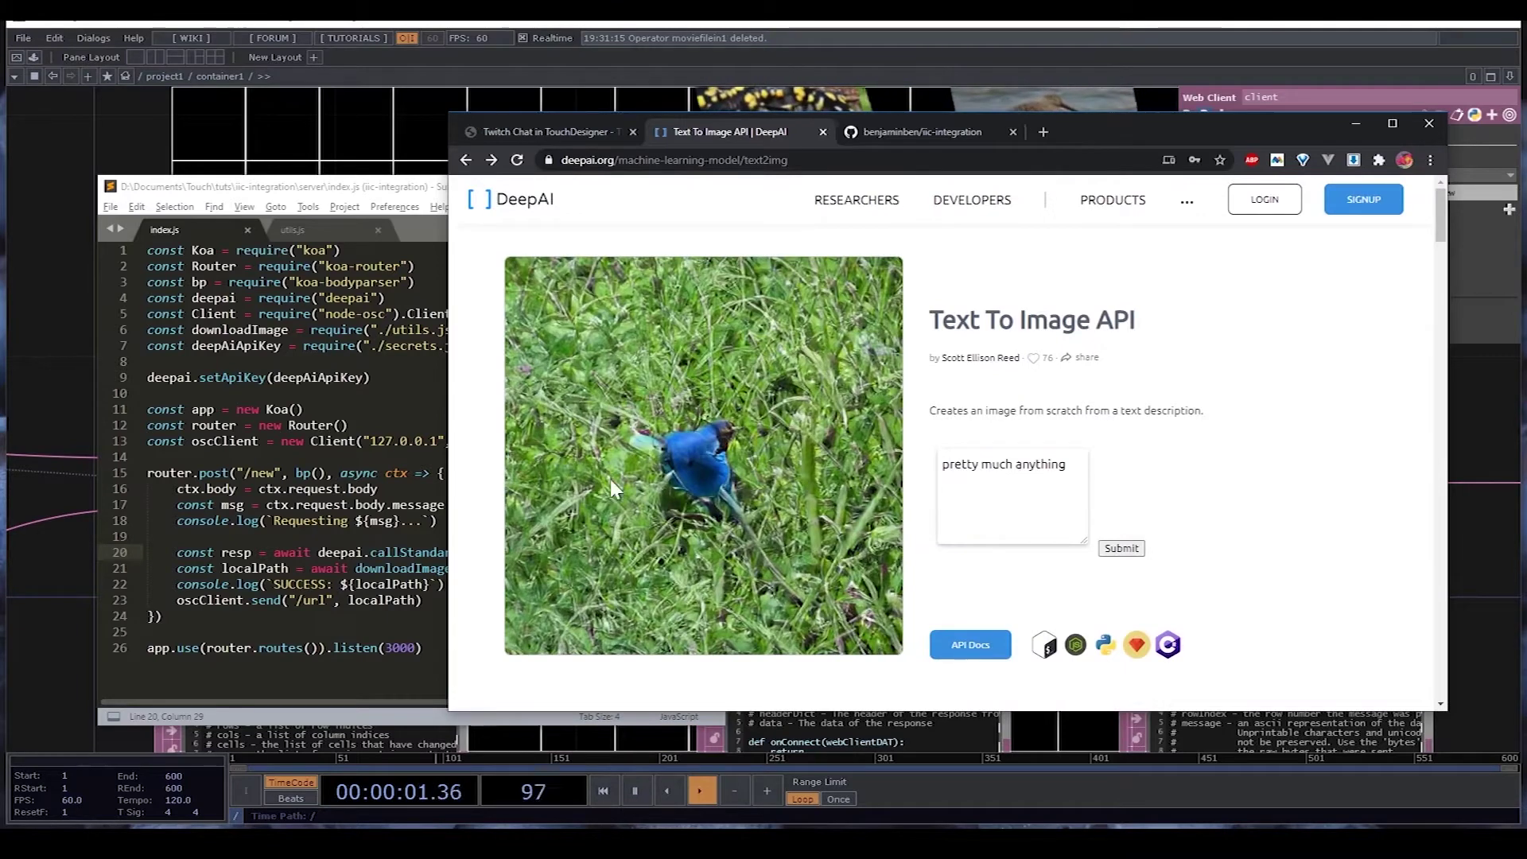
# Load the copied output.jpg image link in a new tab and select its URL.
pyautogui.rightClick(696, 430)
pyautogui.click(757, 498)
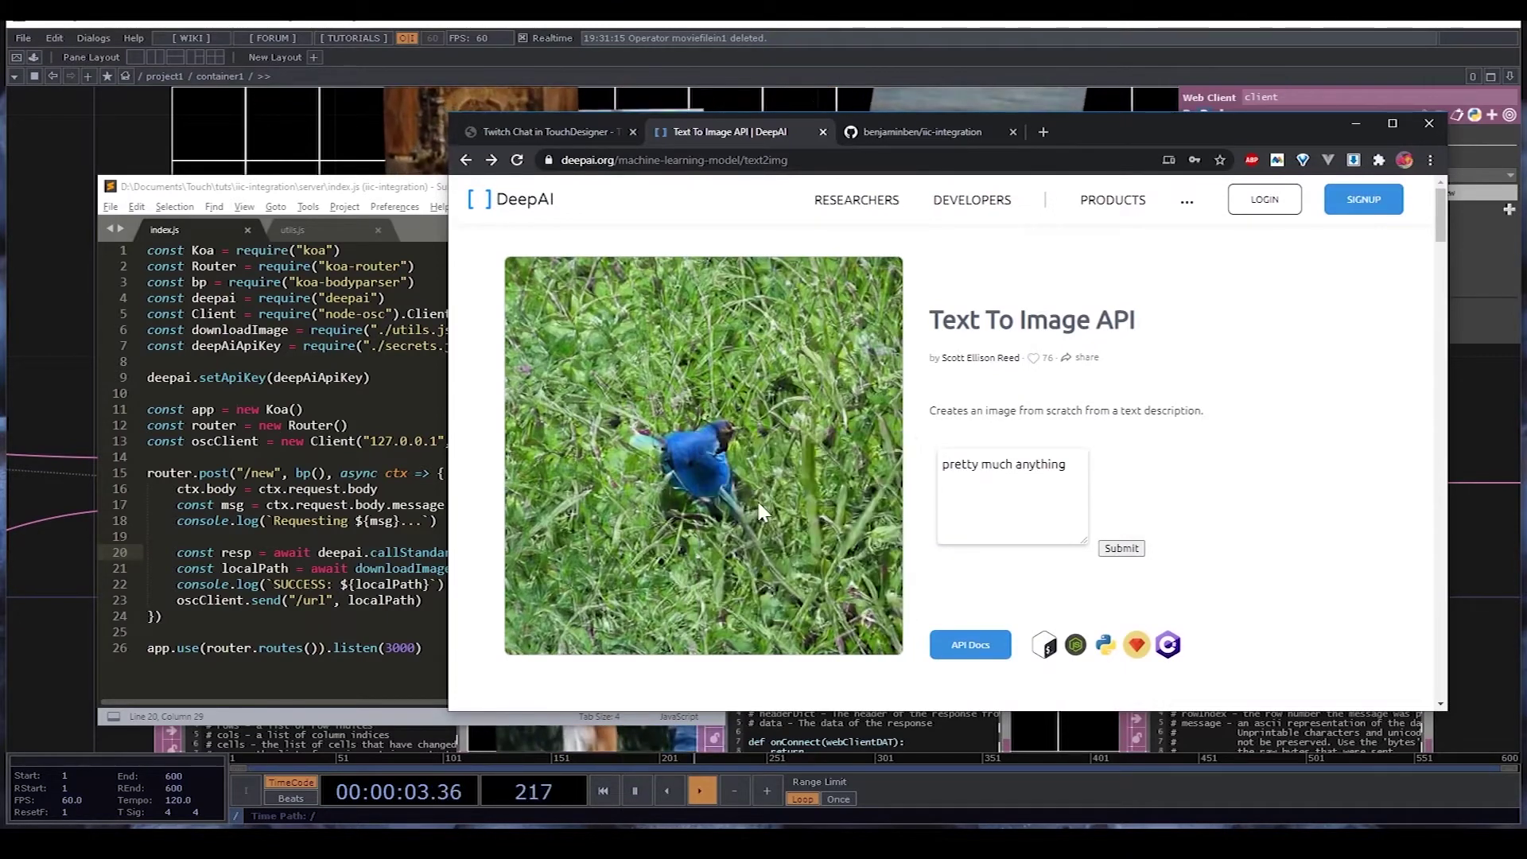
pyautogui.hotkey('ctrl', 't')
pyautogui.hotkey('ctrl', 'v')
pyautogui.press('Return')
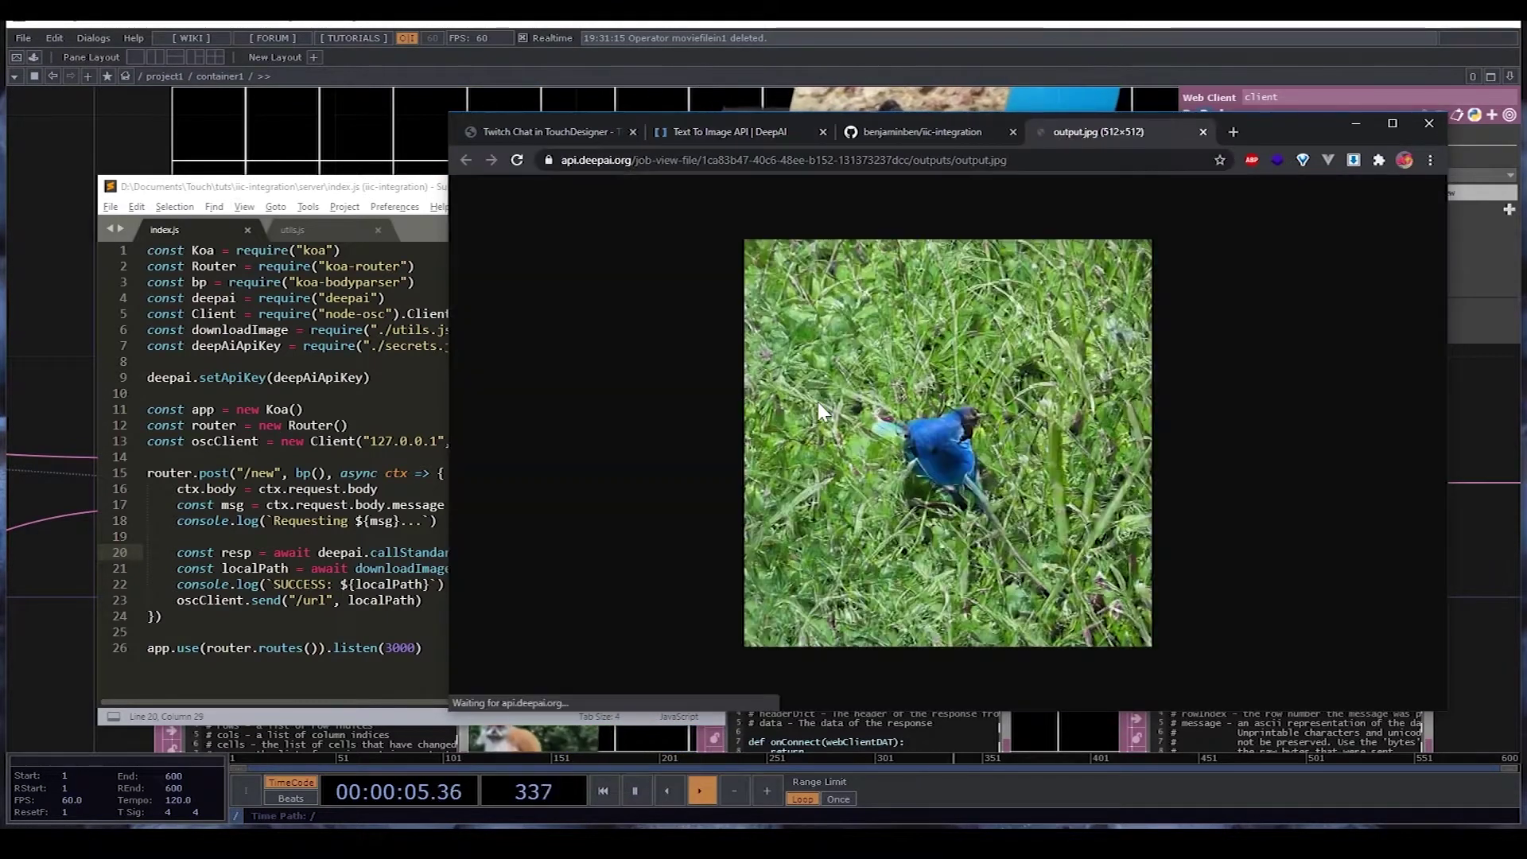
pyautogui.click(935, 159)
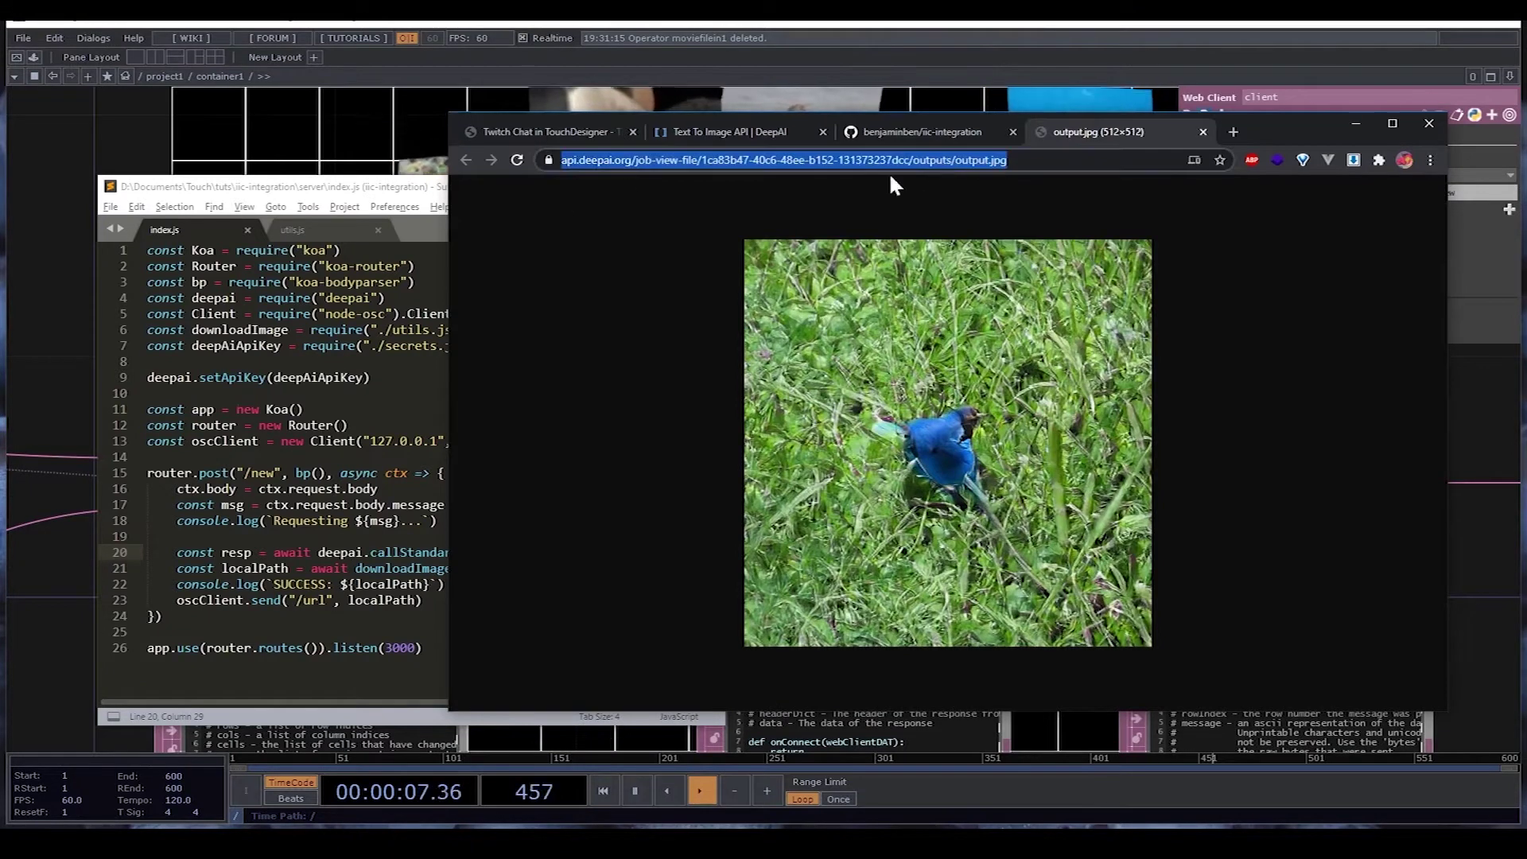
# In Sublime Text, review the text2img call, then the downloadImage function in utils.js.
pyautogui.click(148, 361)
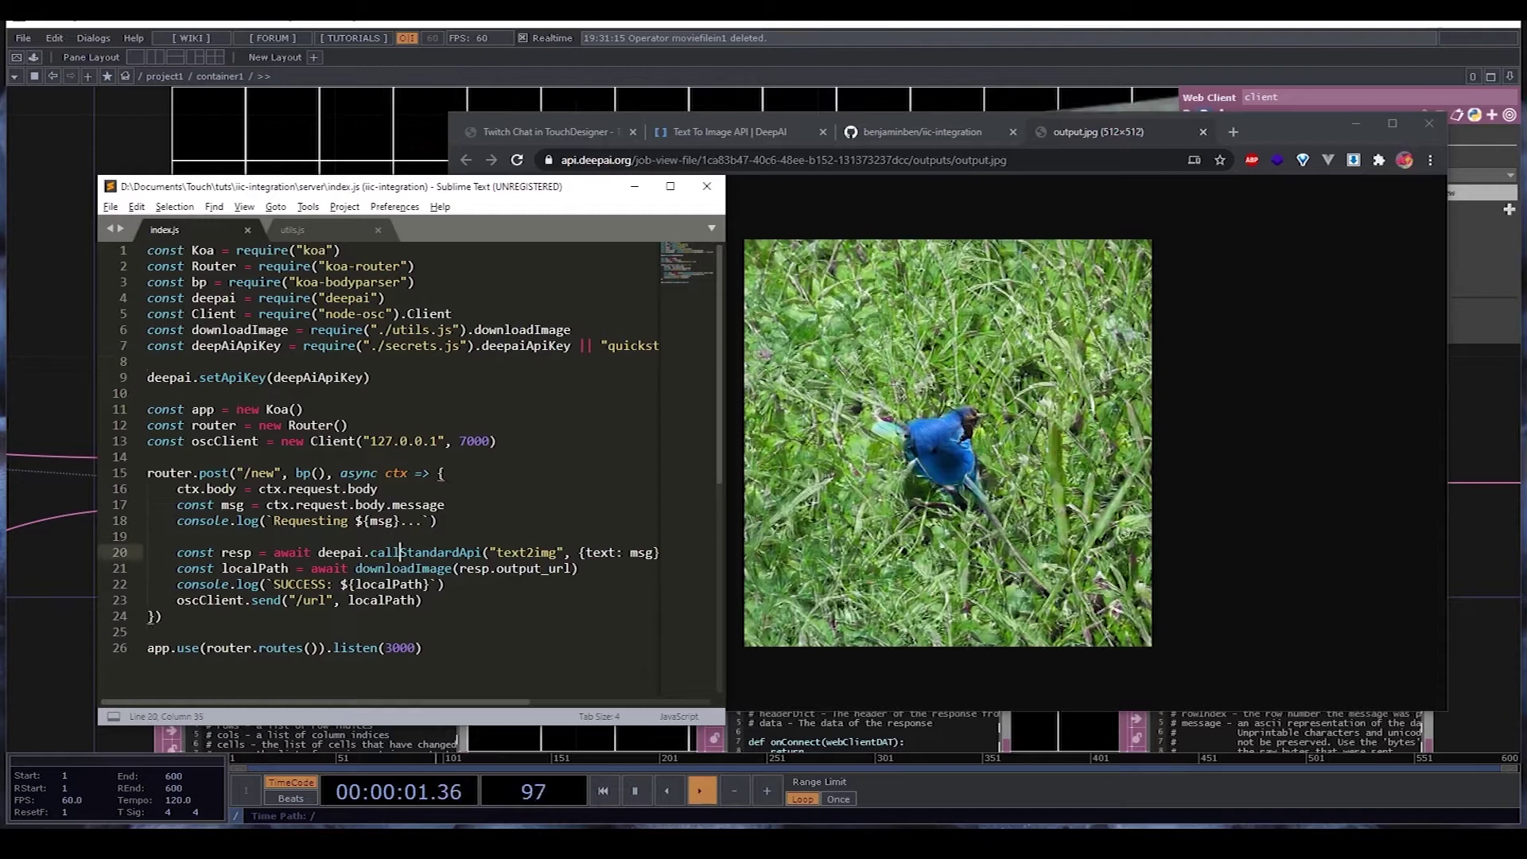
pyautogui.click(341, 552)
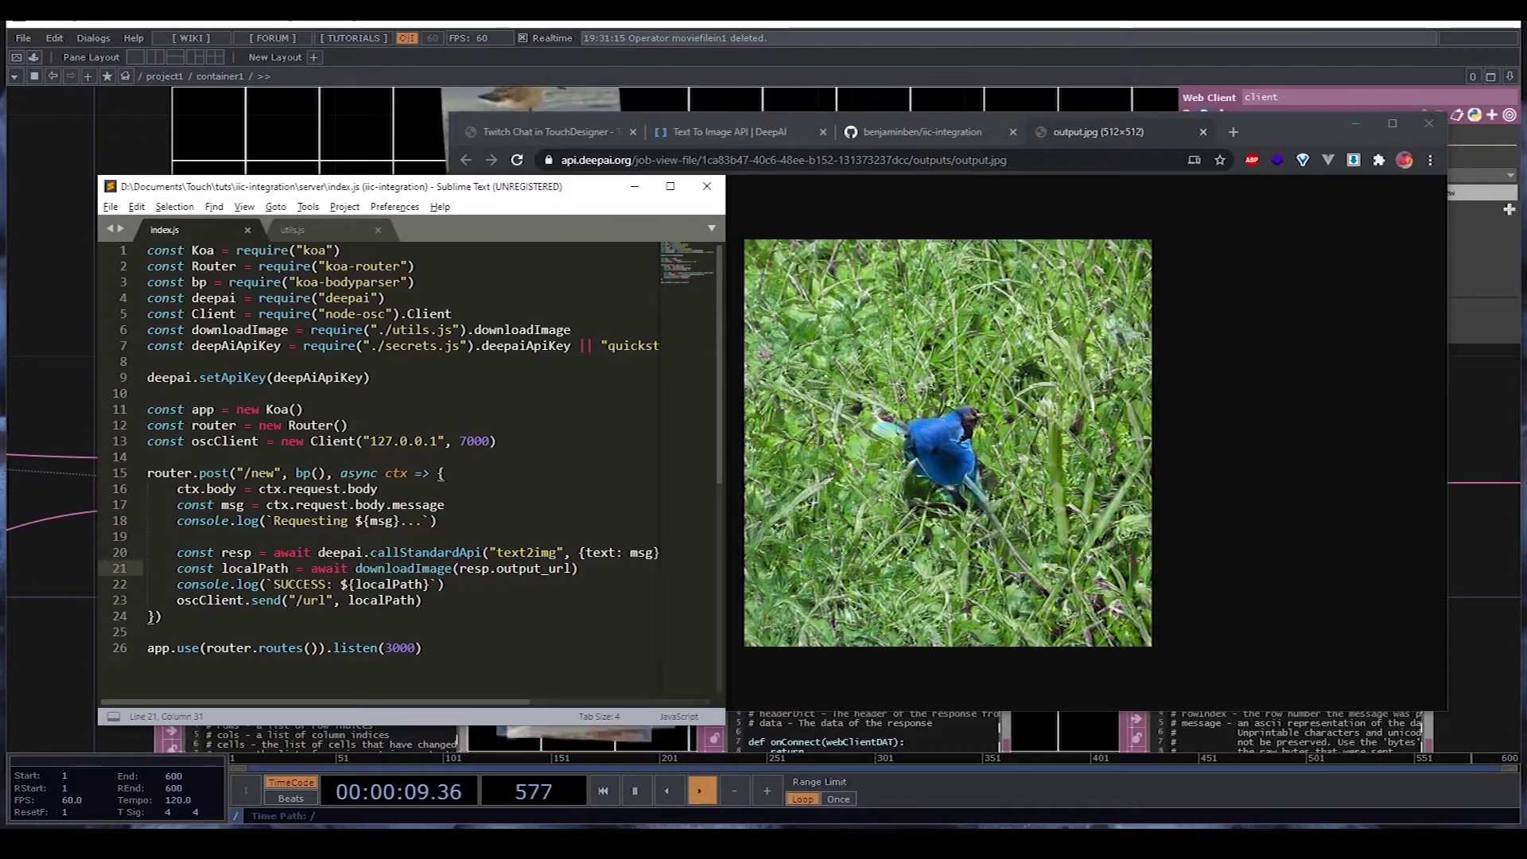
pyautogui.moveTo(370, 568)
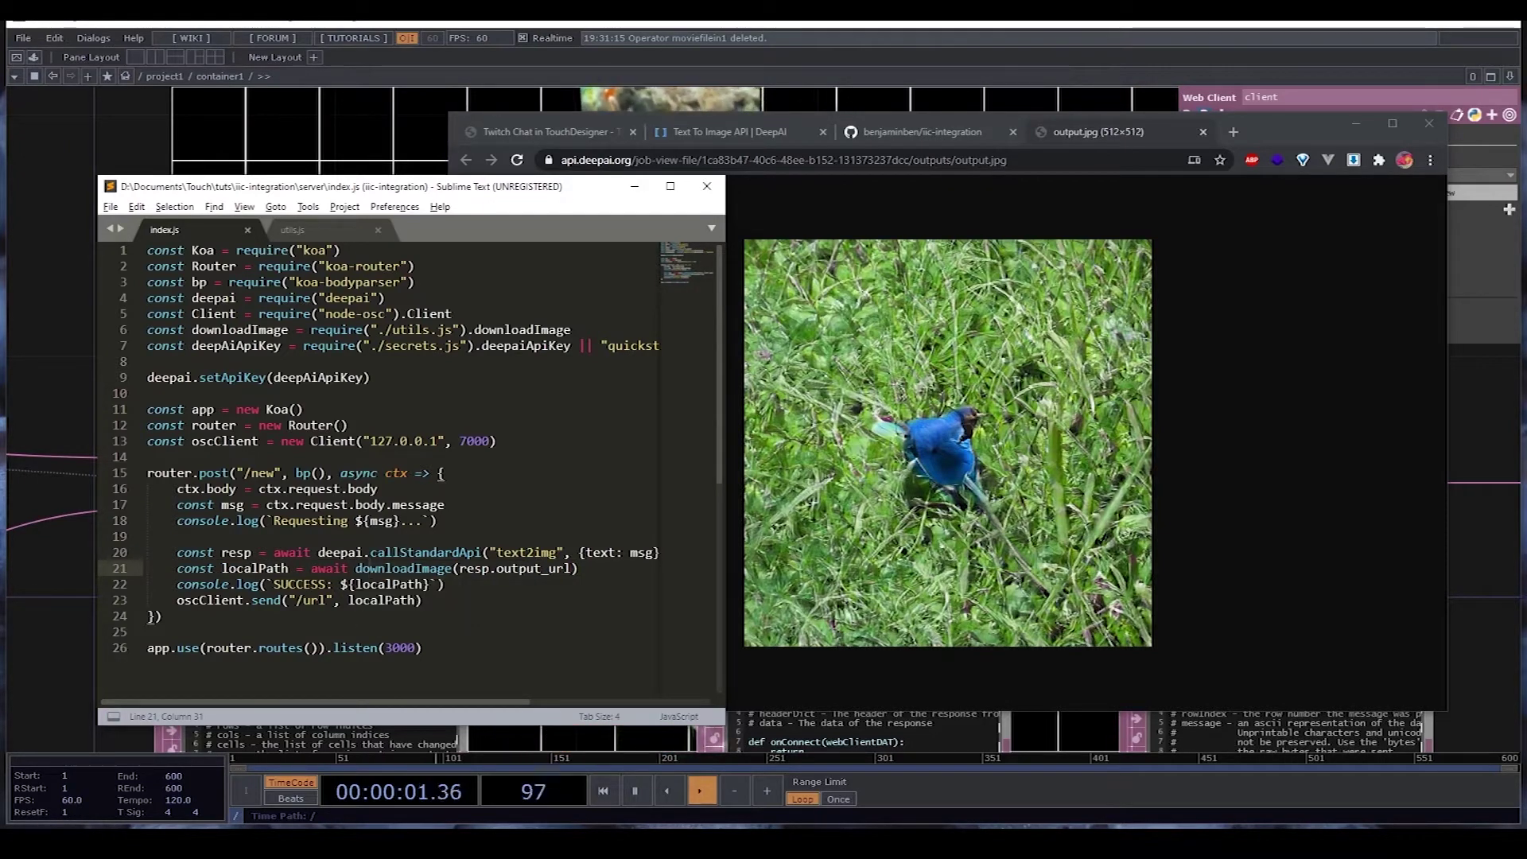
pyautogui.click(323, 229)
pyautogui.moveTo(223, 589); pyautogui.dragTo(146, 329)
pyautogui.click(340, 377)
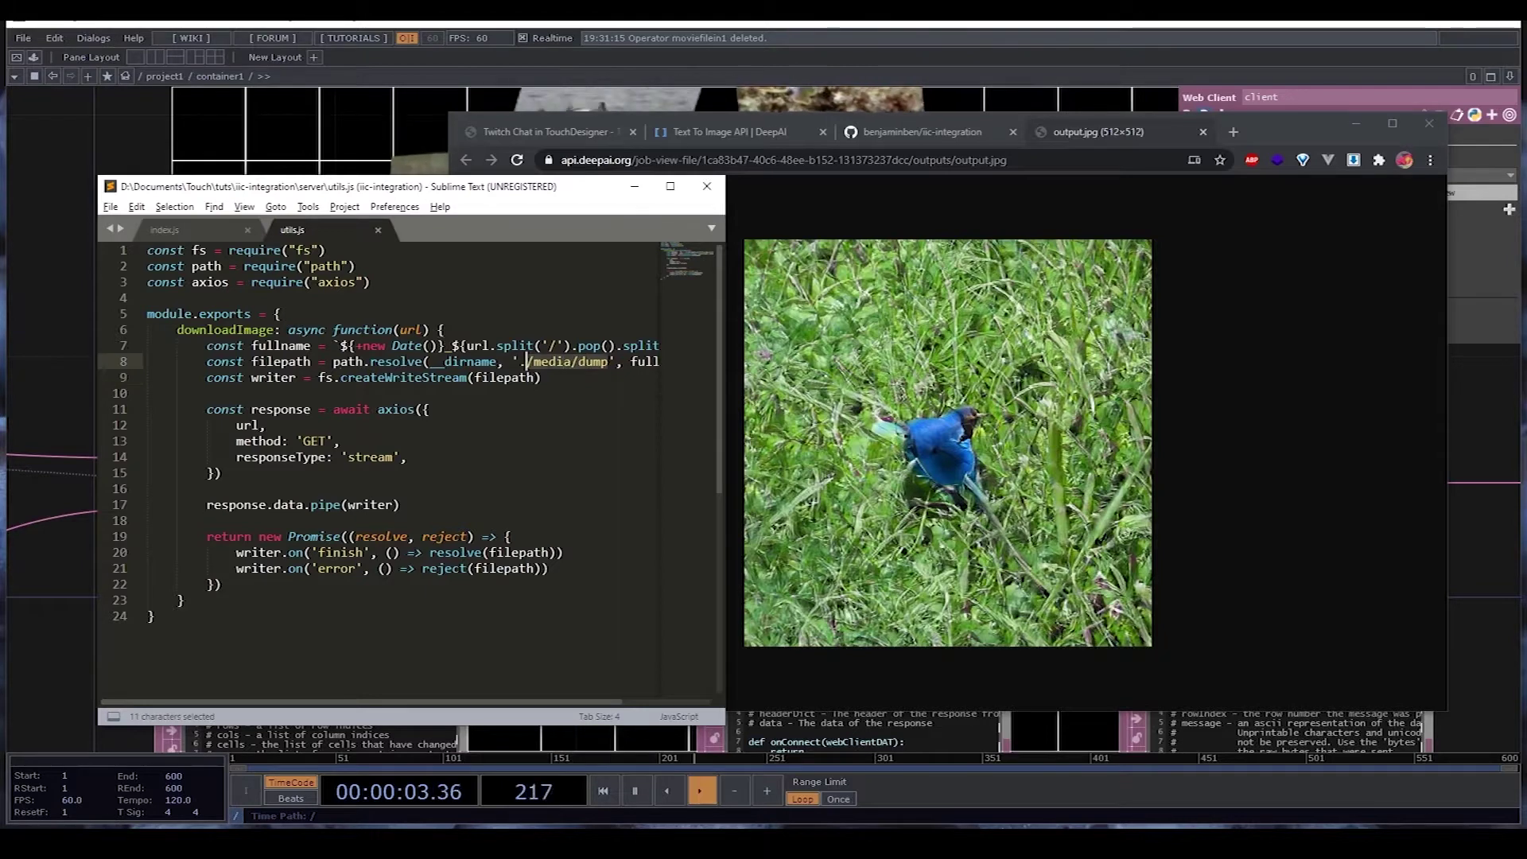
# Show the media/dump folder of saved outputs, then return to the index.js tab.
pyautogui.hotkey('alt', 'Tab')
pyautogui.click(671, 436)
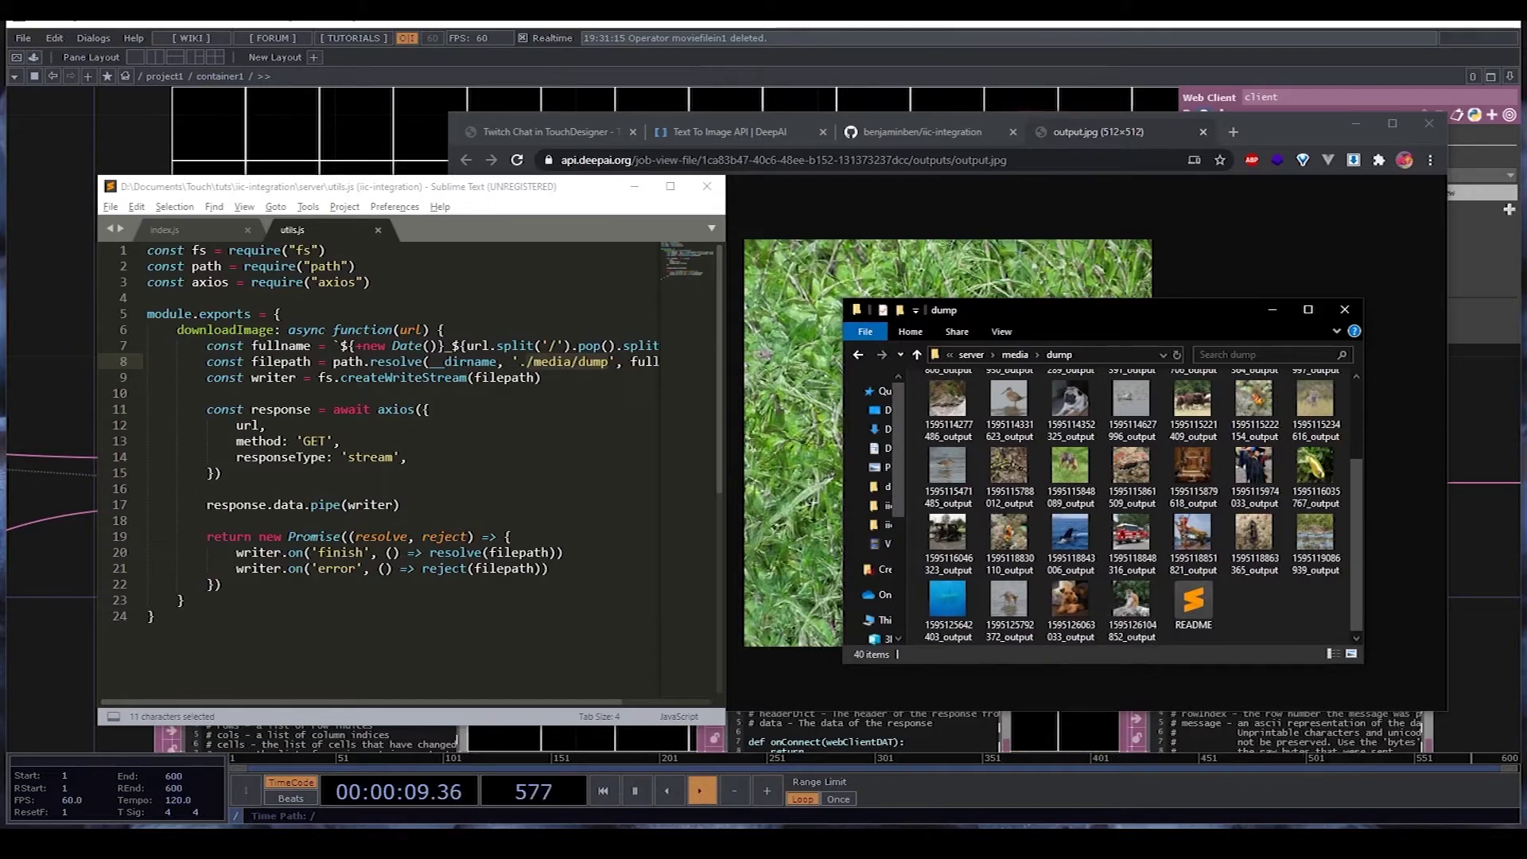
pyautogui.click(203, 233)
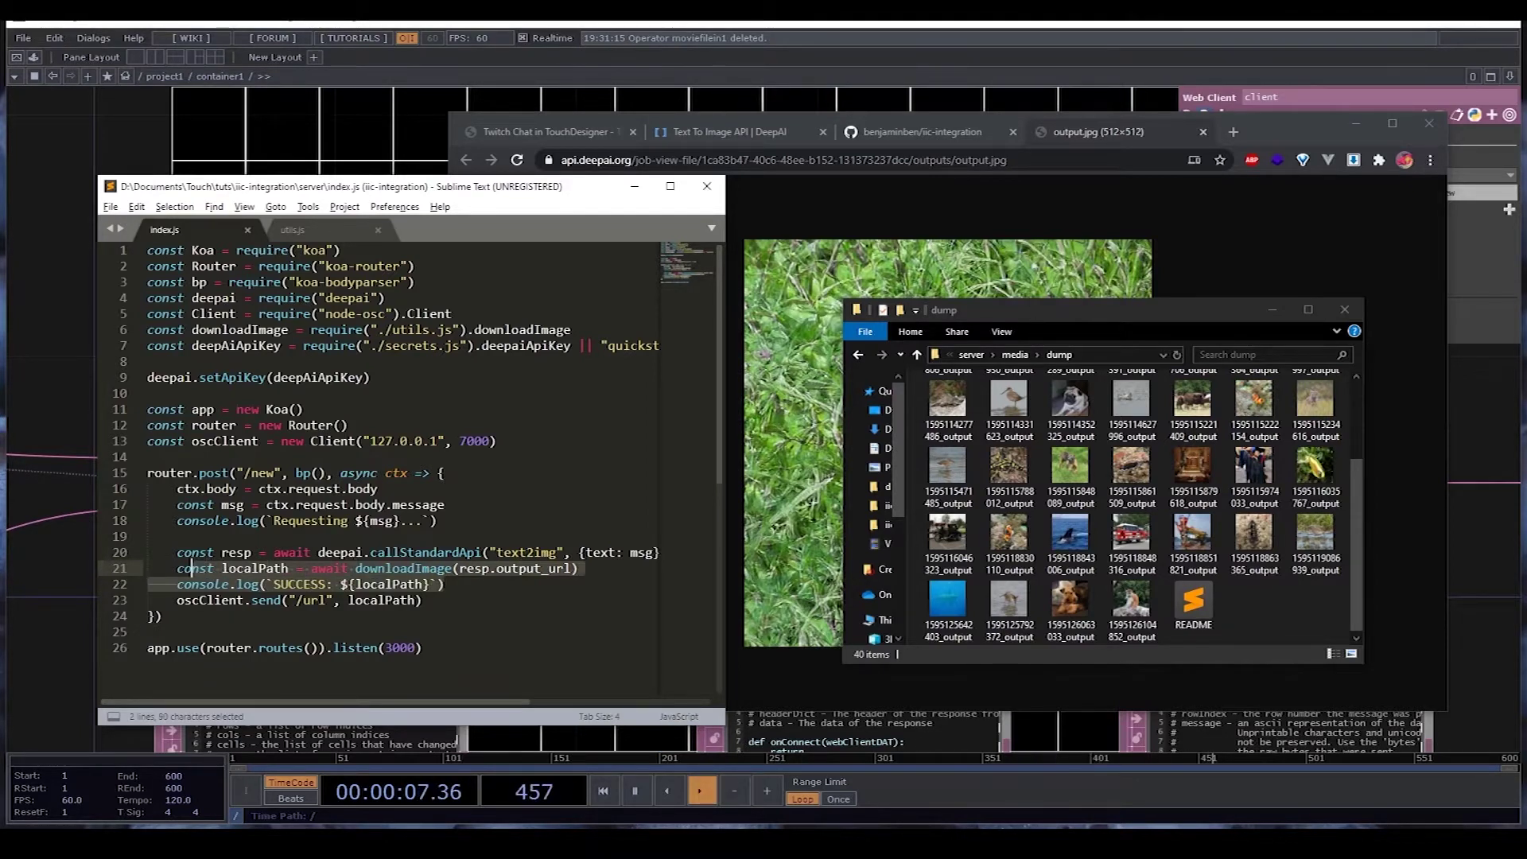
# Highlight the node-osc import and the oscClient.send localPath line, then switch back toward TouchDesigner.
pyautogui.click(177, 570)
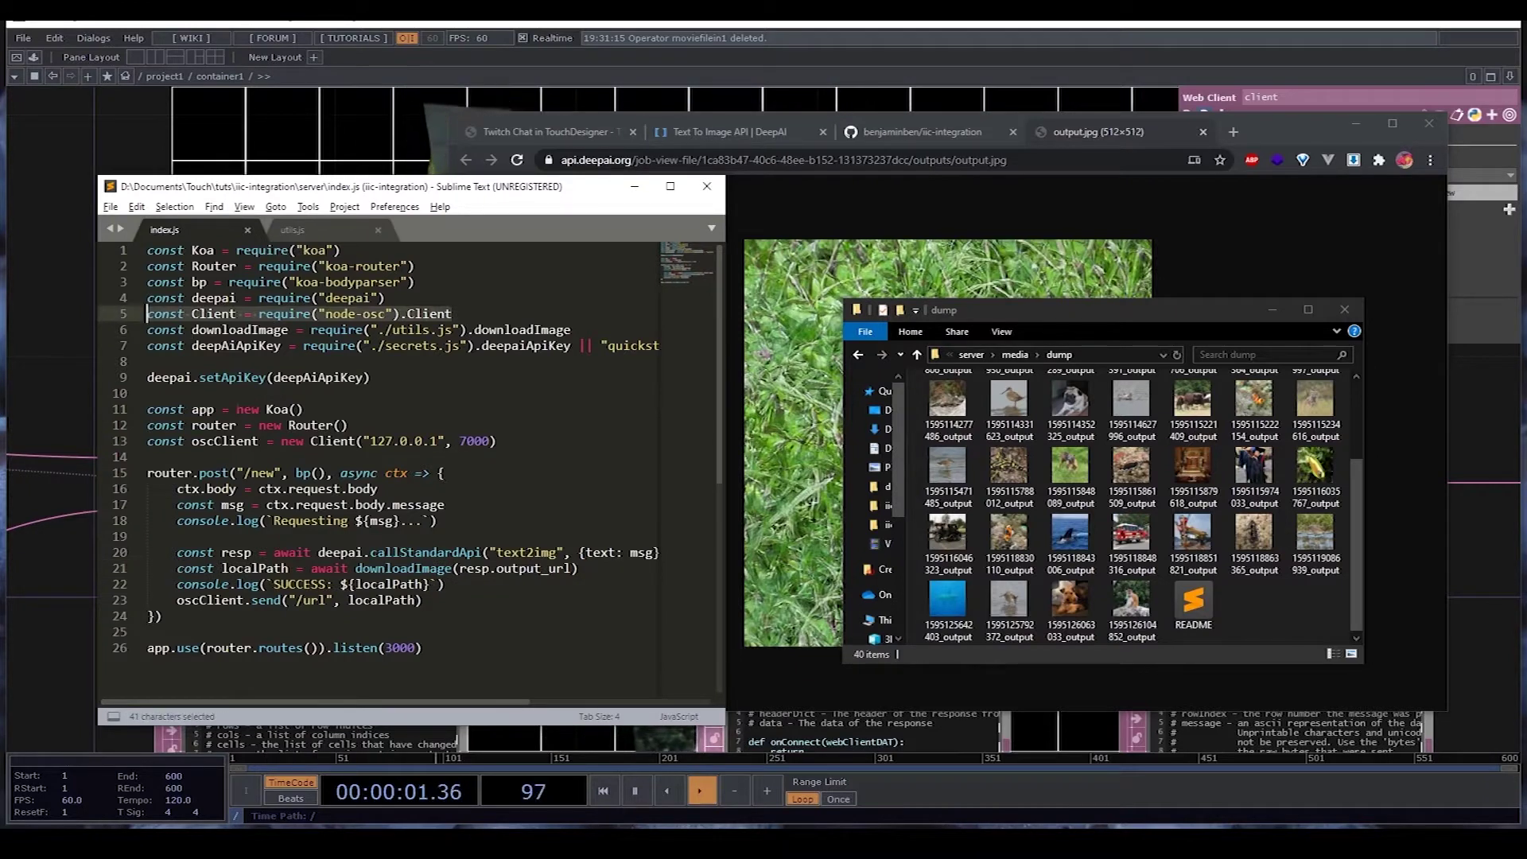
pyautogui.hotkey('shift', 'Right')
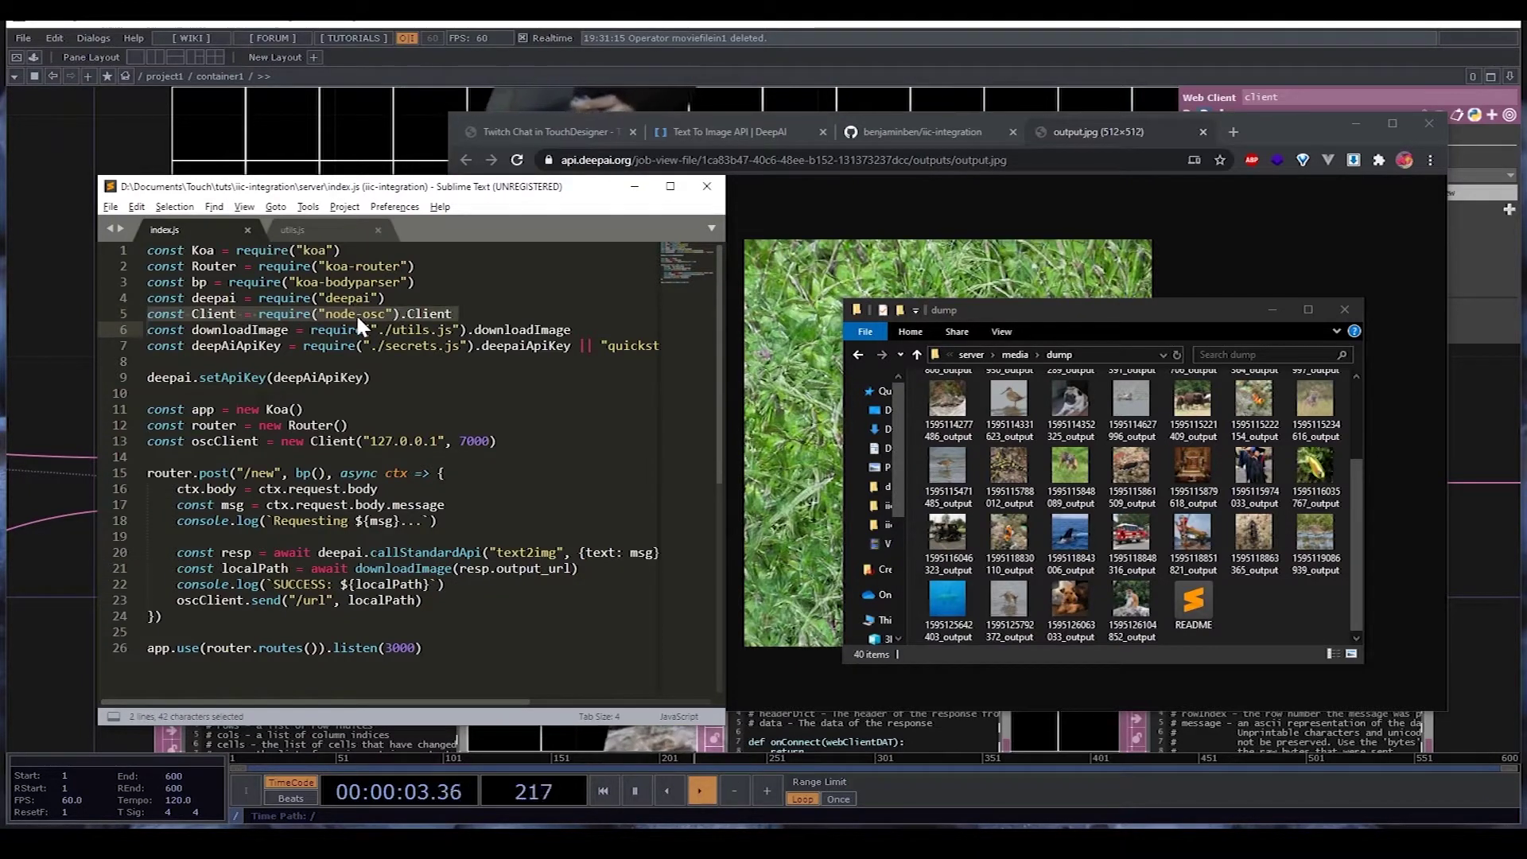
pyautogui.click(378, 600)
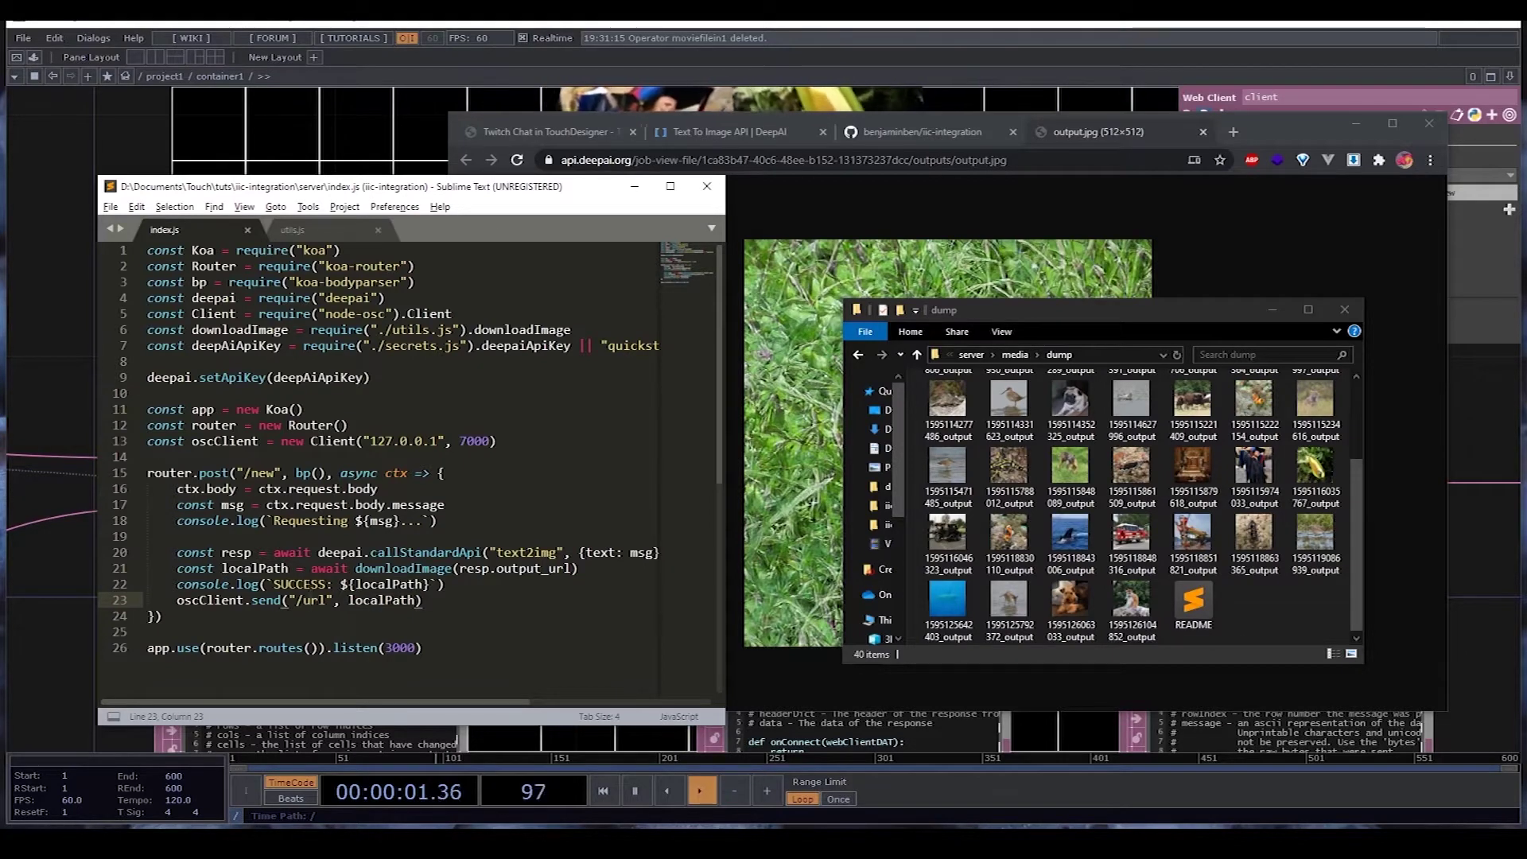
pyautogui.hotkey('alt', 'Tab')
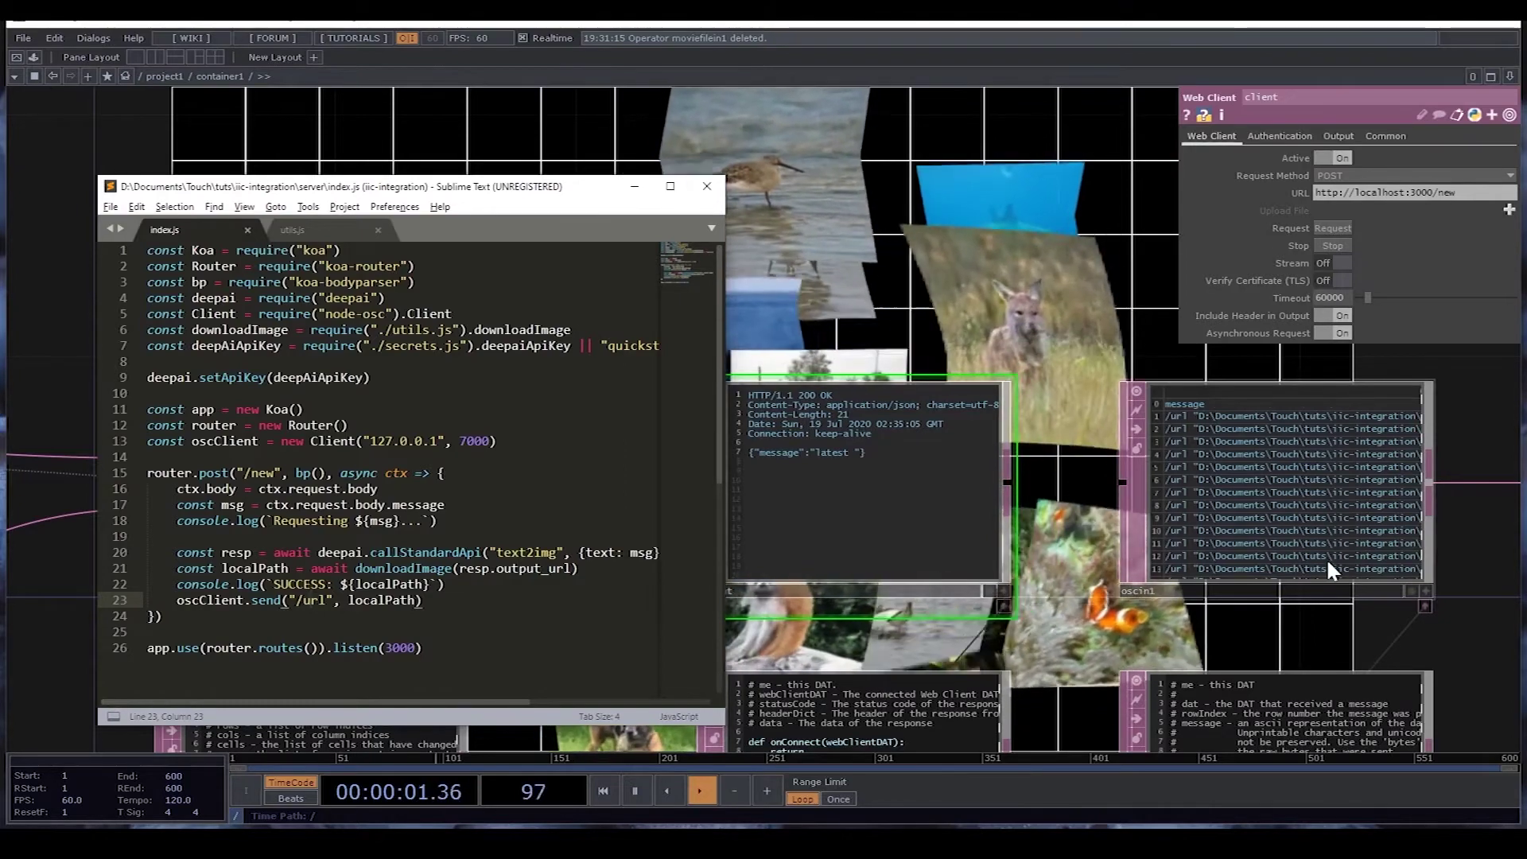
# Bring TouchDesigner forward and pan across oscin1, select1, eval1 and eval2.
pyautogui.click(1091, 294)
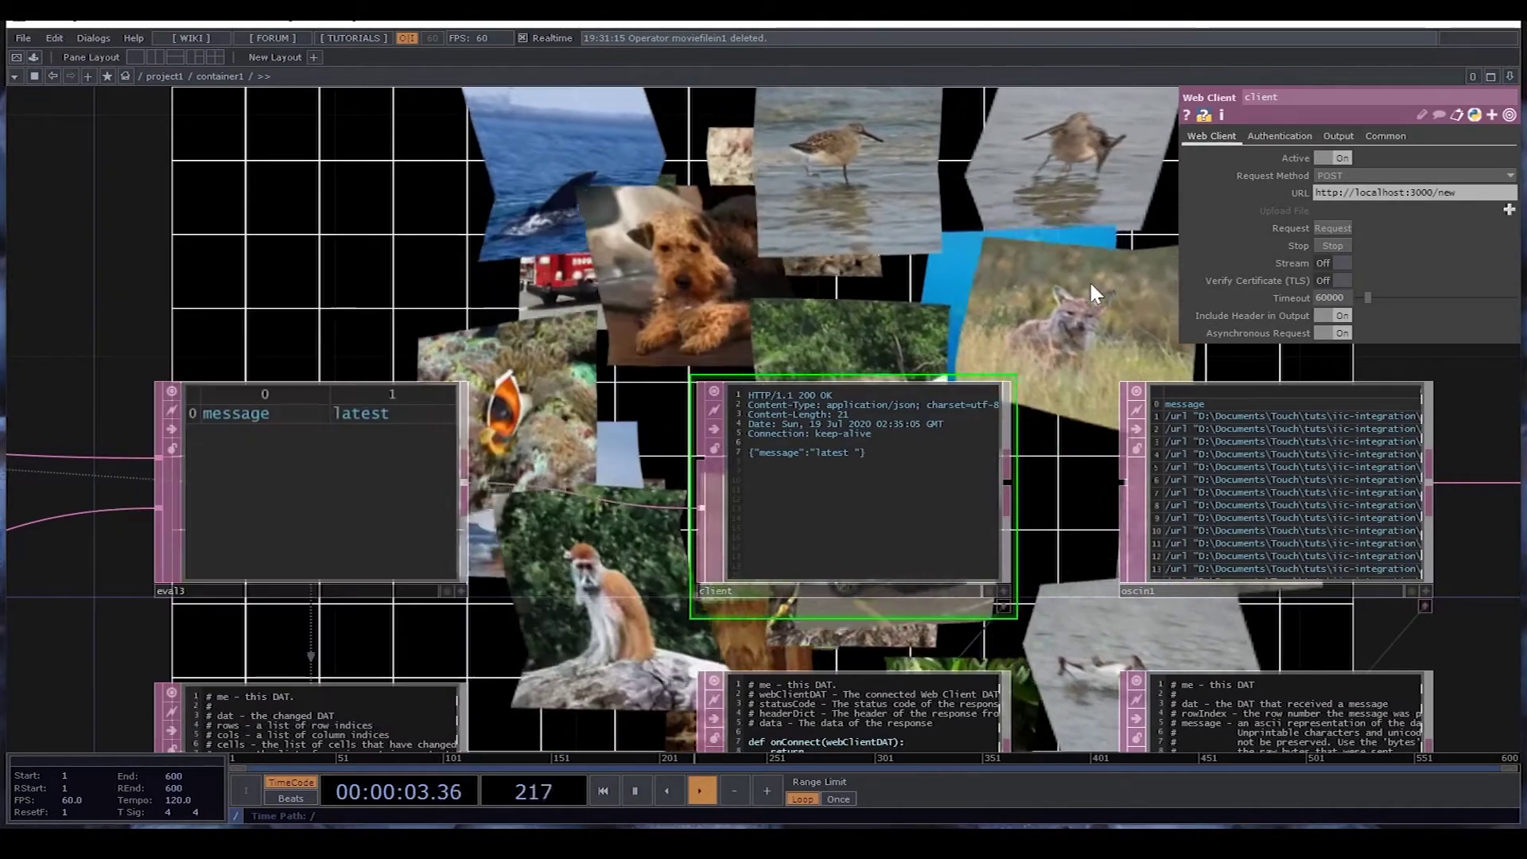
pyautogui.moveTo(1377, 410); pyautogui.dragTo(439, 336)
pyautogui.scroll(-5, 442, 352)
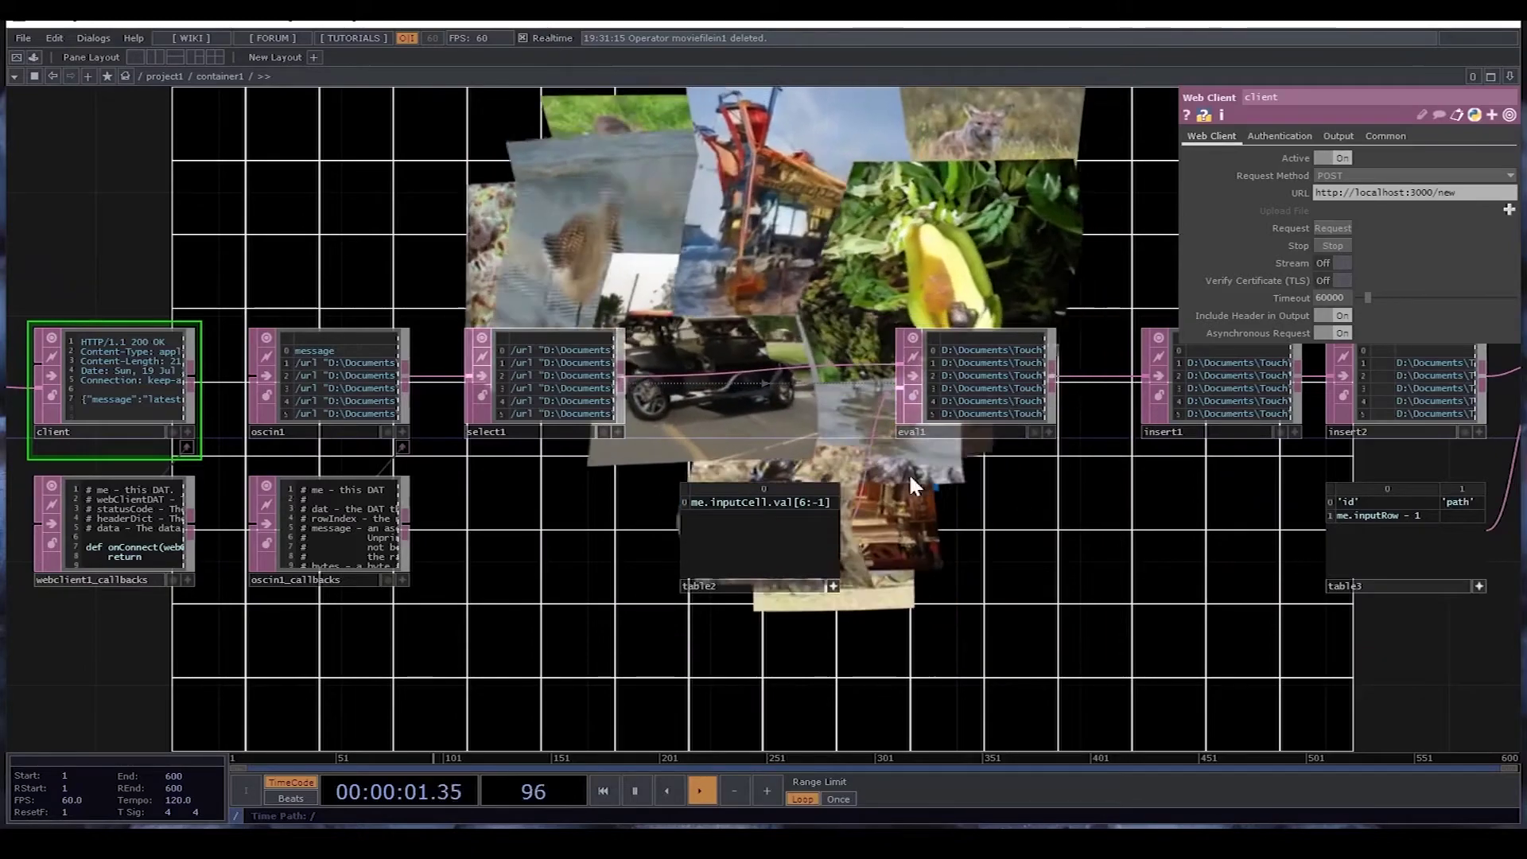
pyautogui.moveTo(908, 472); pyautogui.dragTo(827, 566)
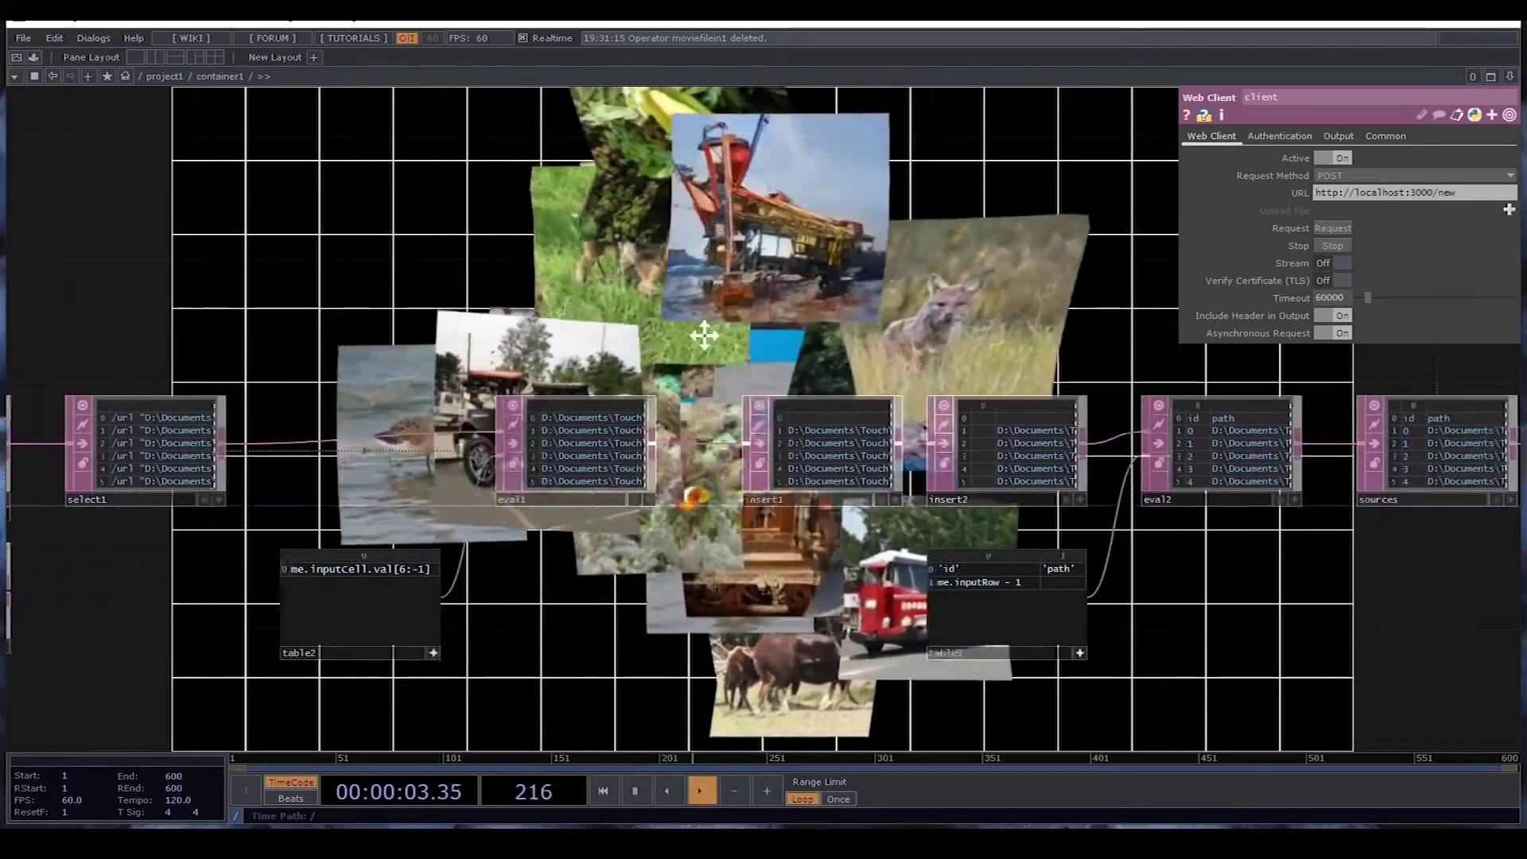
pyautogui.moveTo(1128, 352); pyautogui.dragTo(643, 352)
pyautogui.moveTo(1048, 329); pyautogui.dragTo(705, 293)
# Zoom and pan past rectangle1 and constant1 to centre the eval1-to-loaded table chain.
pyautogui.scroll(5, 949, 473)
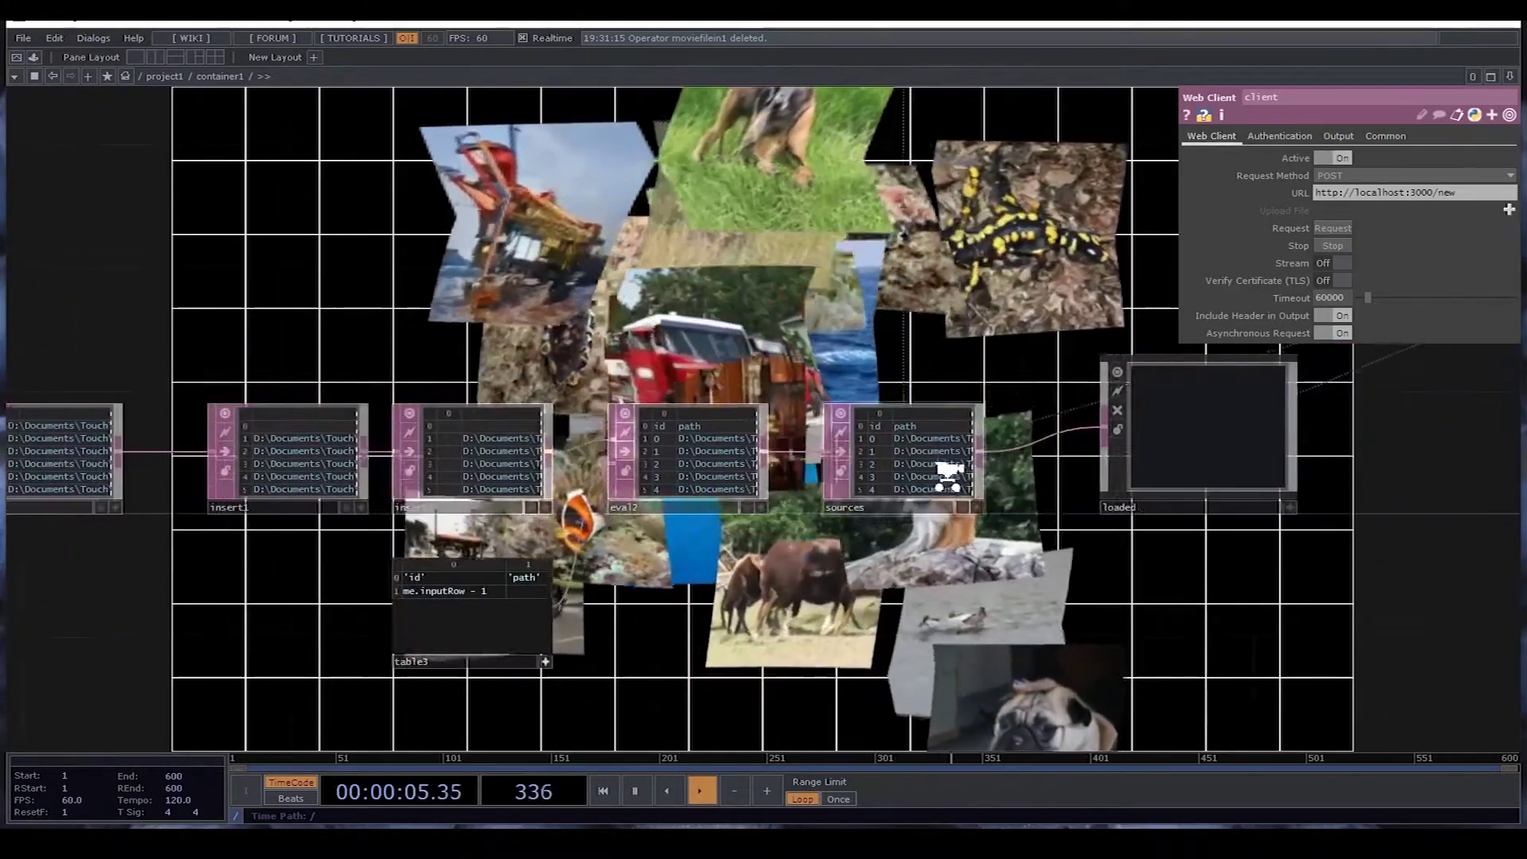
pyautogui.scroll(5, 696, 310)
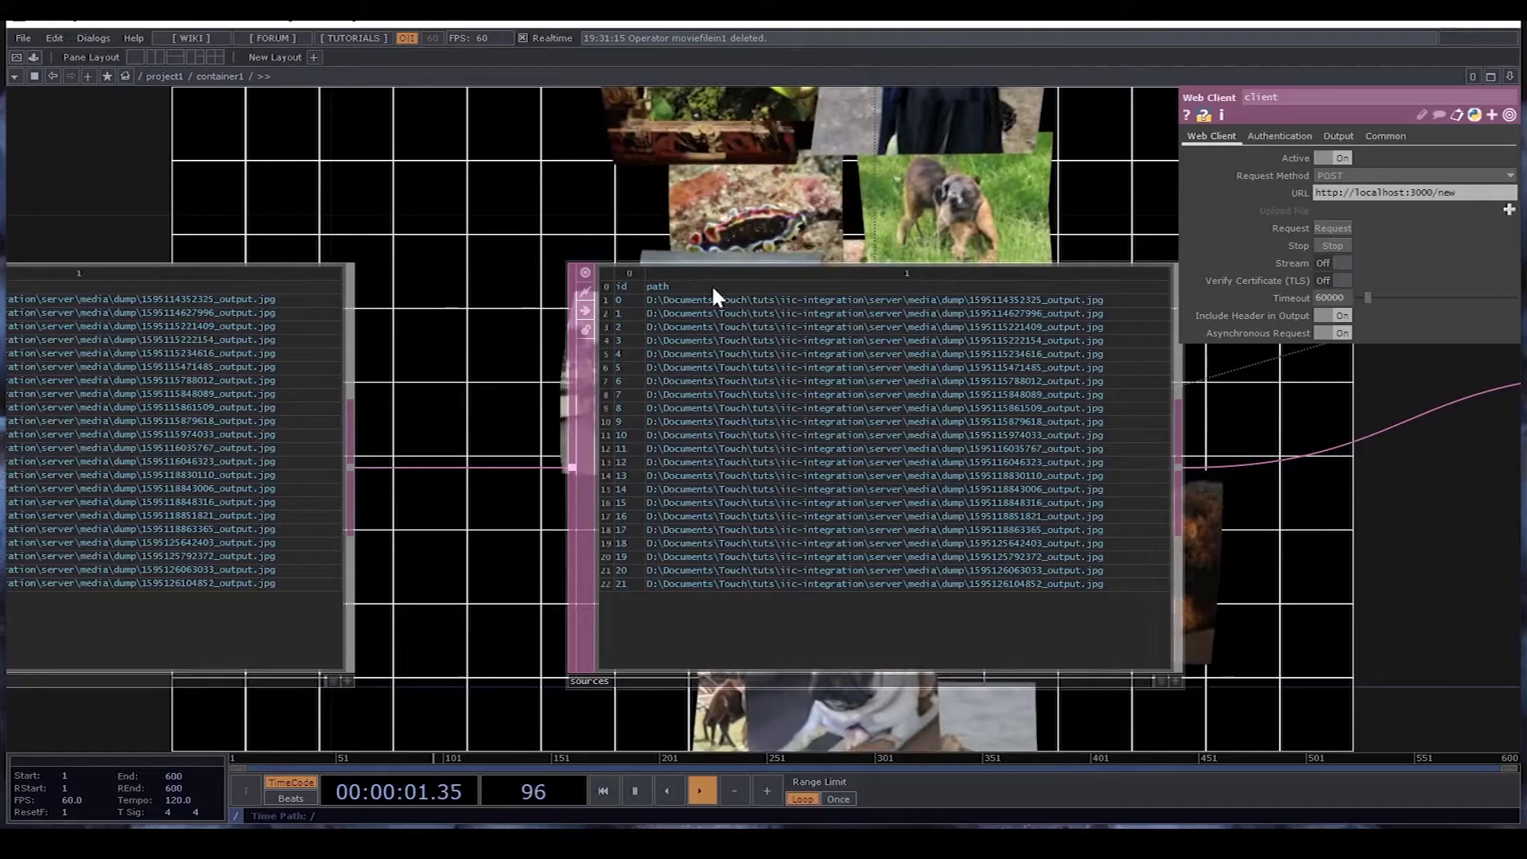
pyautogui.scroll(-6, 740, 362)
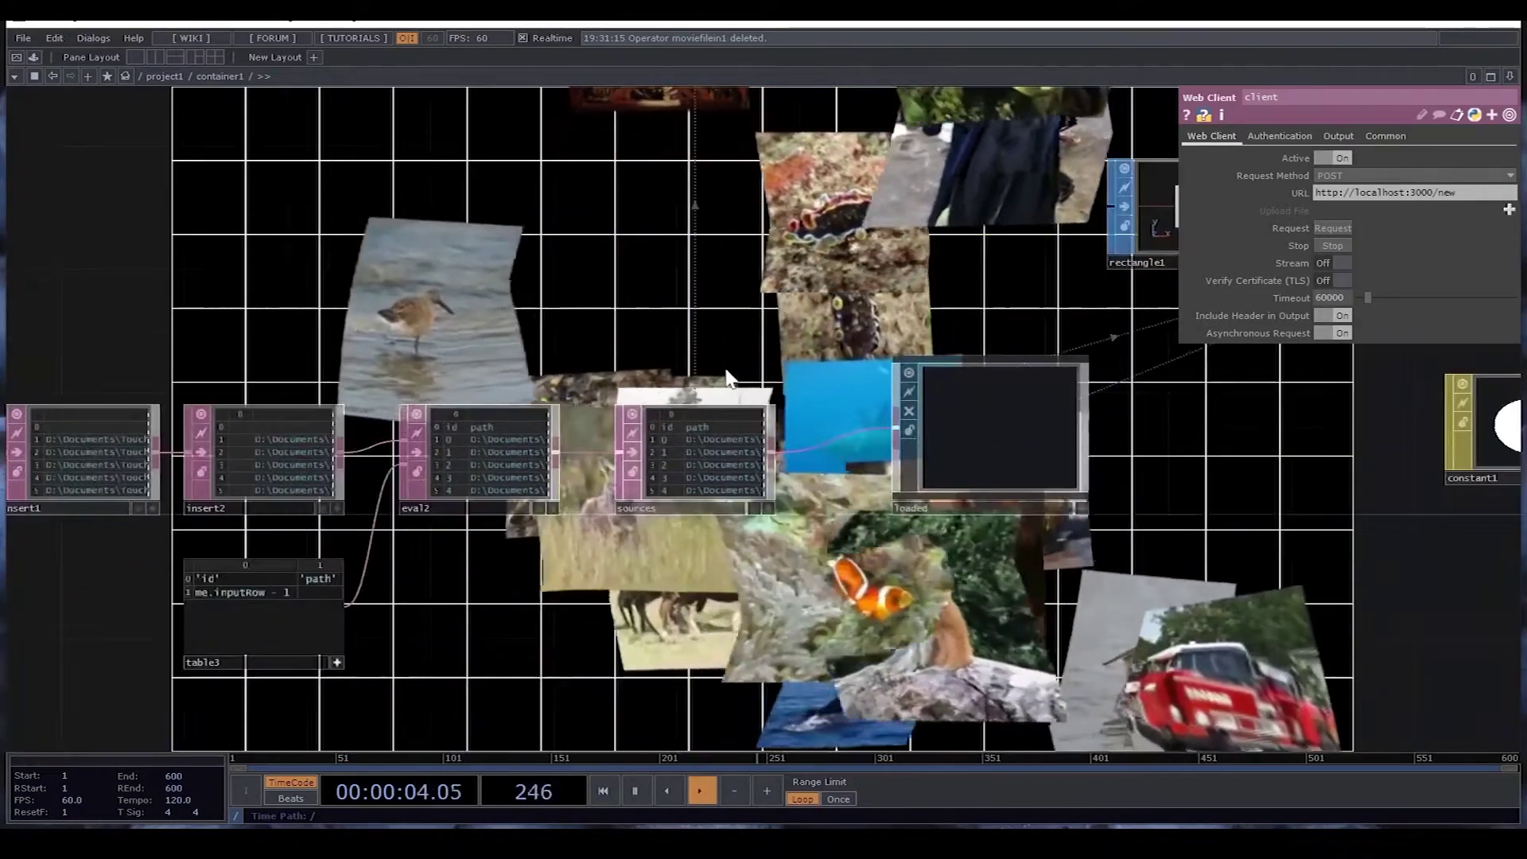
pyautogui.moveTo(903, 277); pyautogui.dragTo(675, 364)
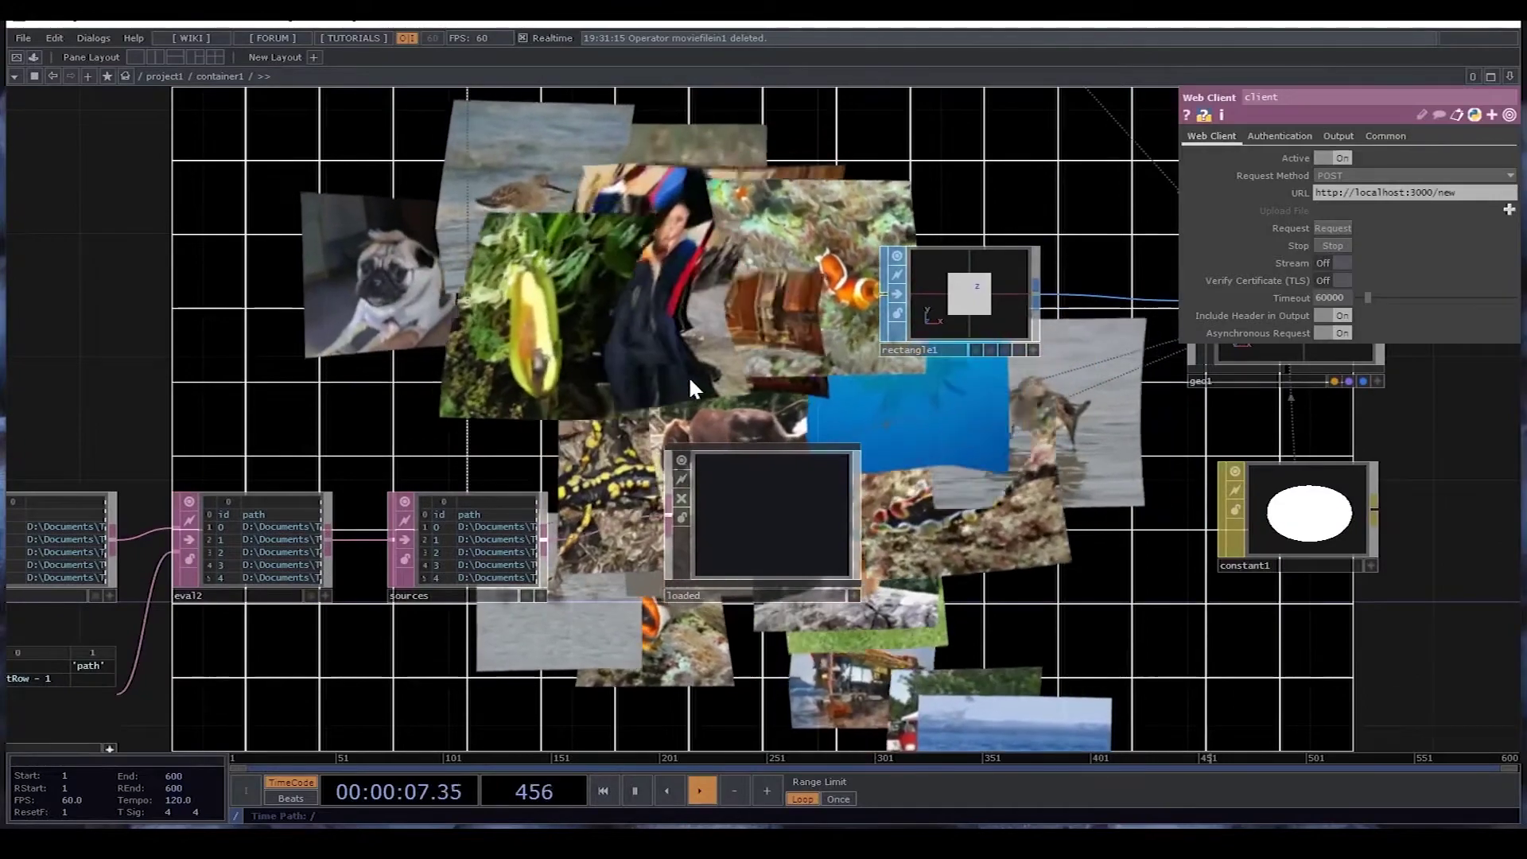
pyautogui.moveTo(687, 382); pyautogui.dragTo(990, 450)
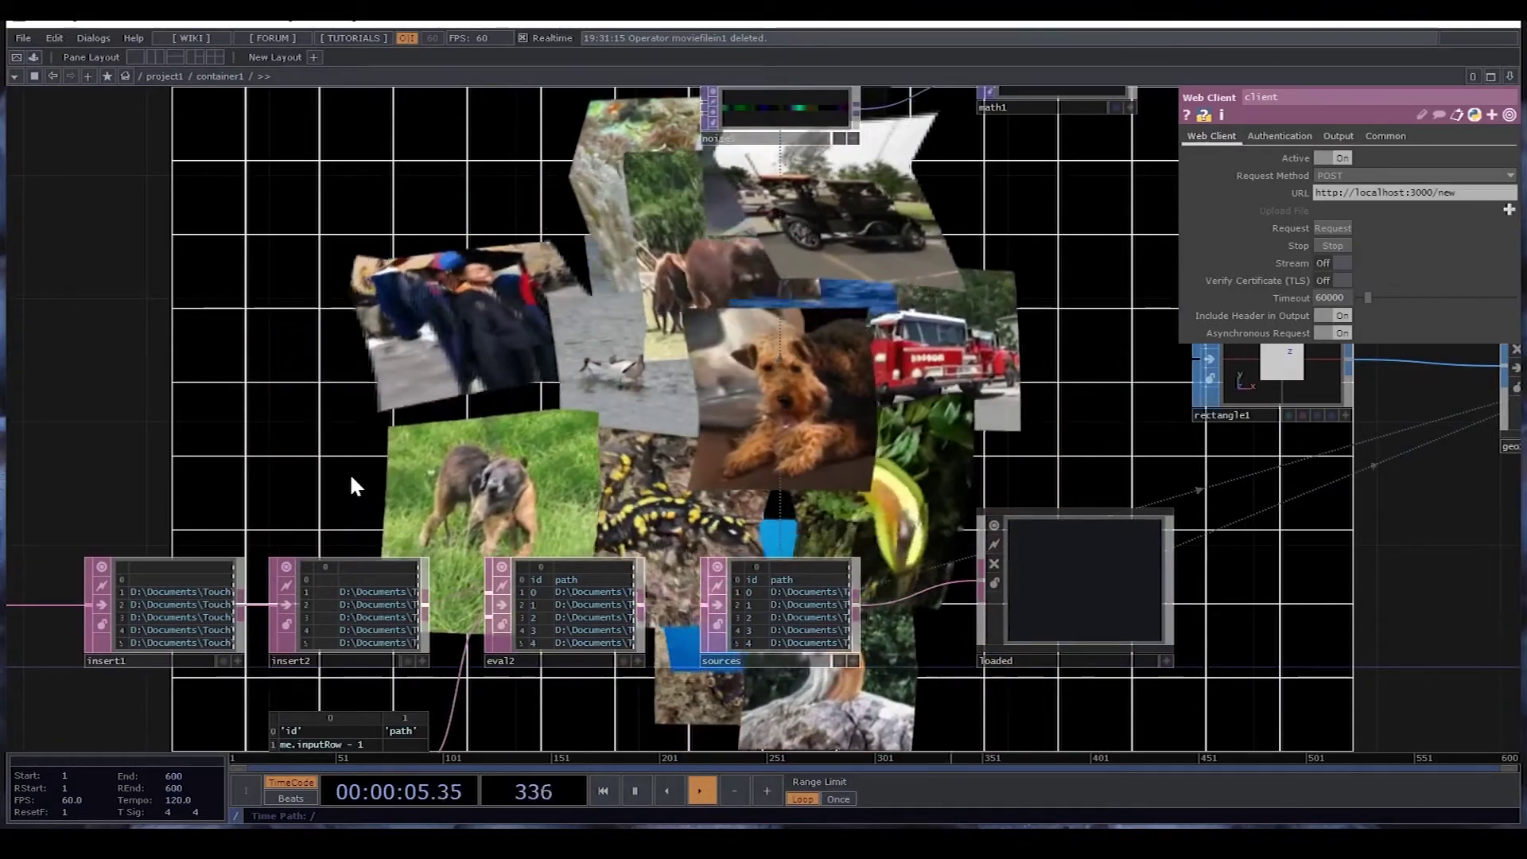
pyautogui.moveTo(670, 491); pyautogui.dragTo(1140, 513)
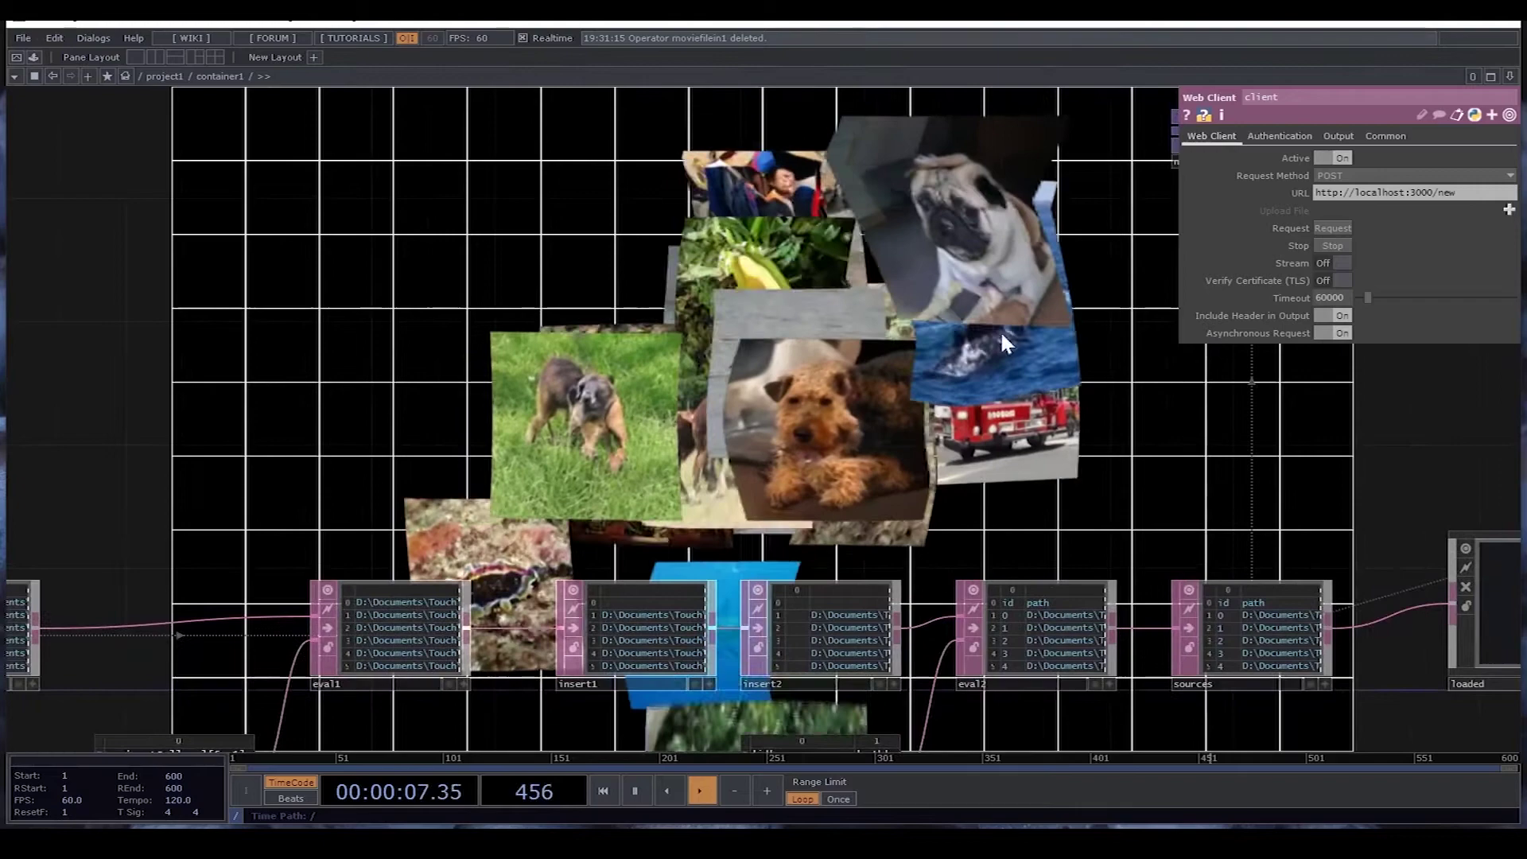
pyautogui.moveTo(999, 463); pyautogui.dragTo(766, 482)
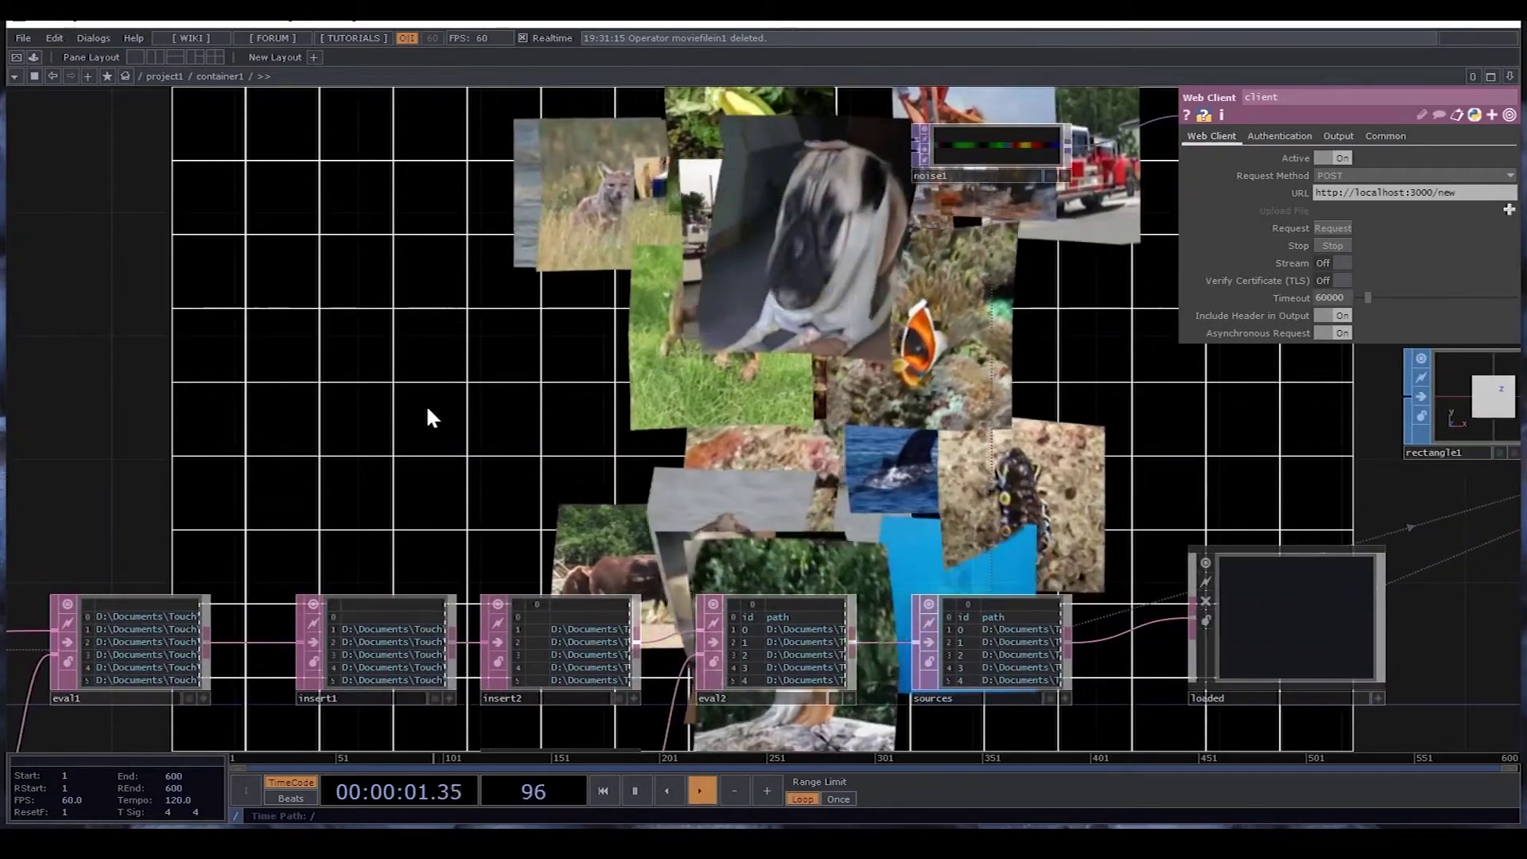
# Add a Movie File In operator and switch its file parameter to a constant path.
pyautogui.press('Tab')
pyautogui.click(323, 589)
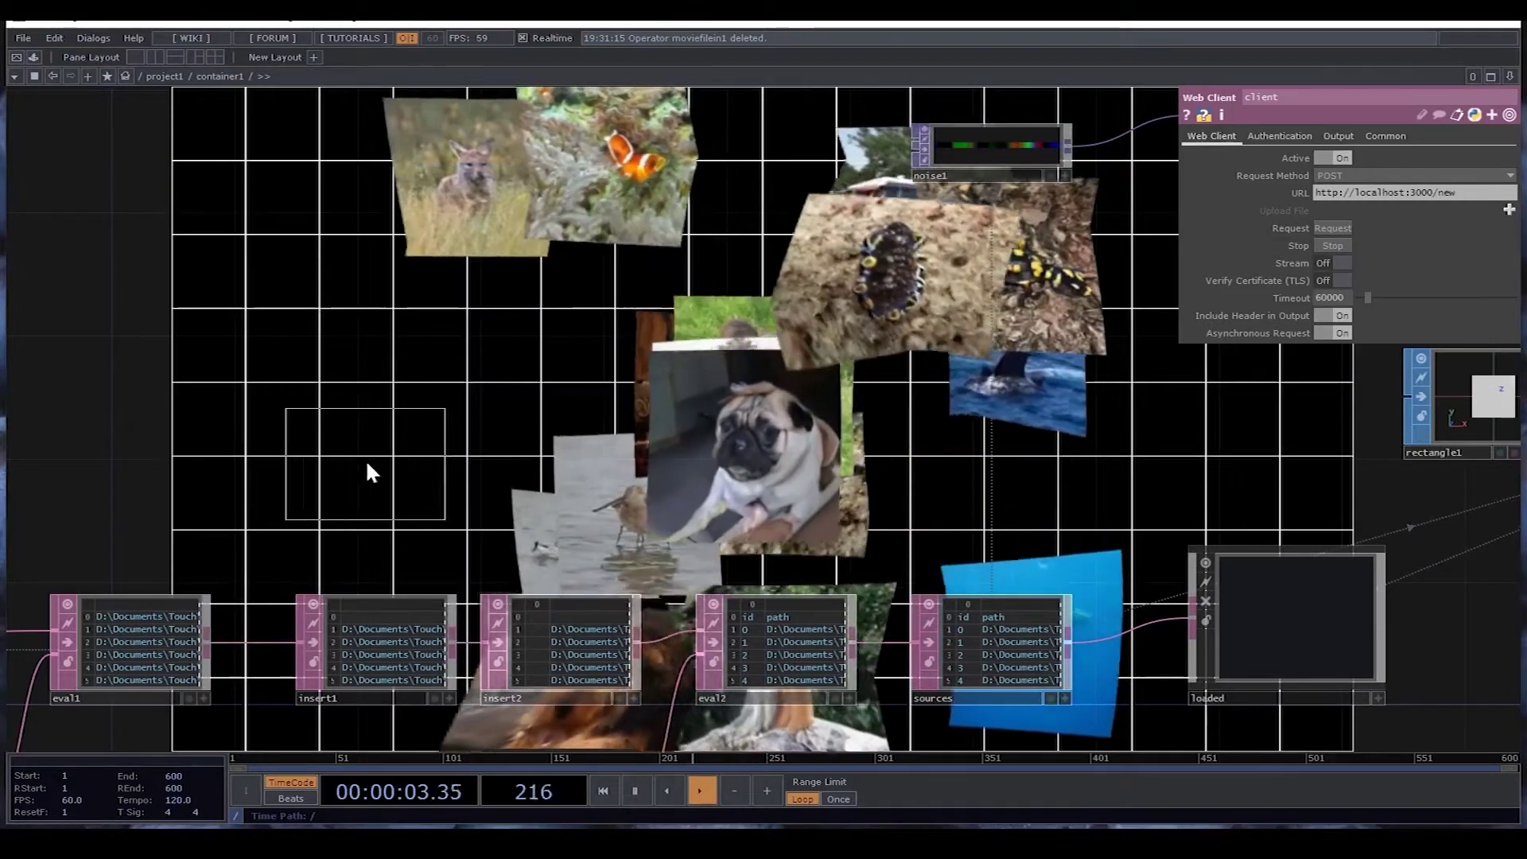
pyautogui.click(384, 460)
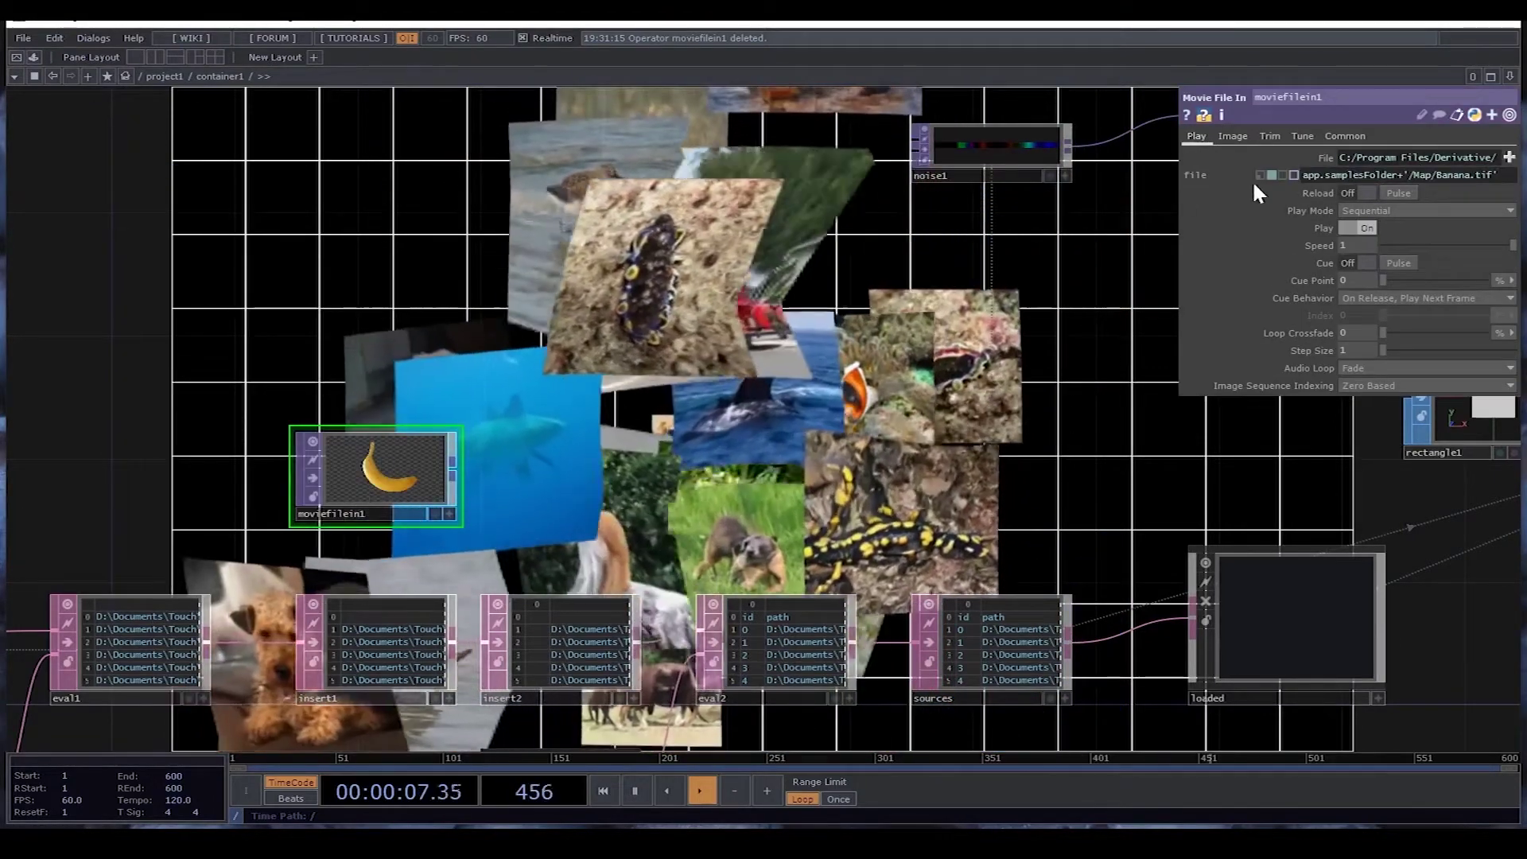
pyautogui.click(1265, 175)
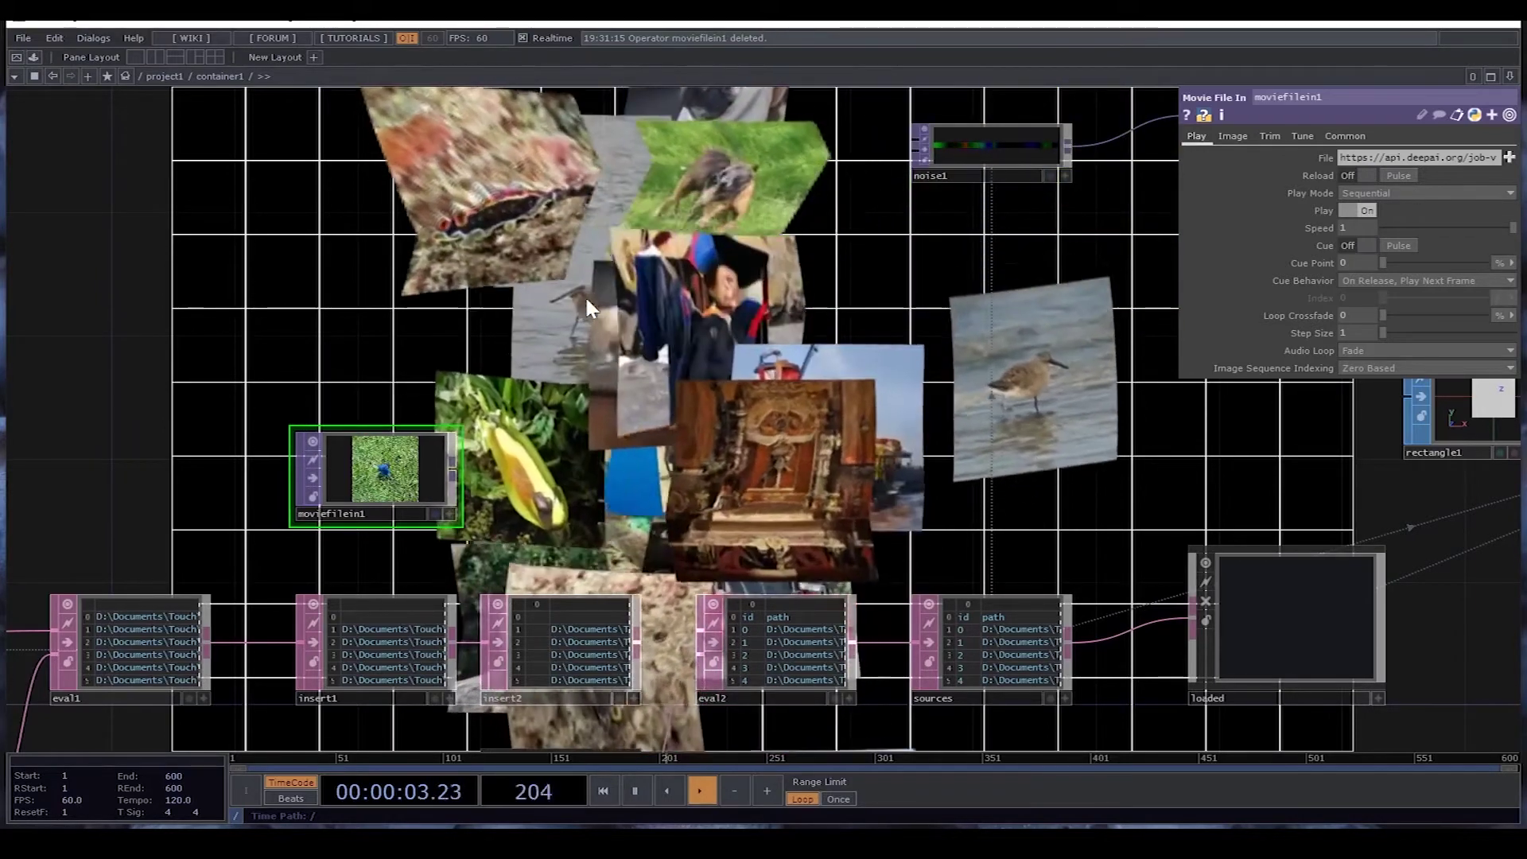
# Locate the moviefilein1 node, delete it, then pan over to sources and loaded.
pyautogui.scroll(-5, 928, 297)
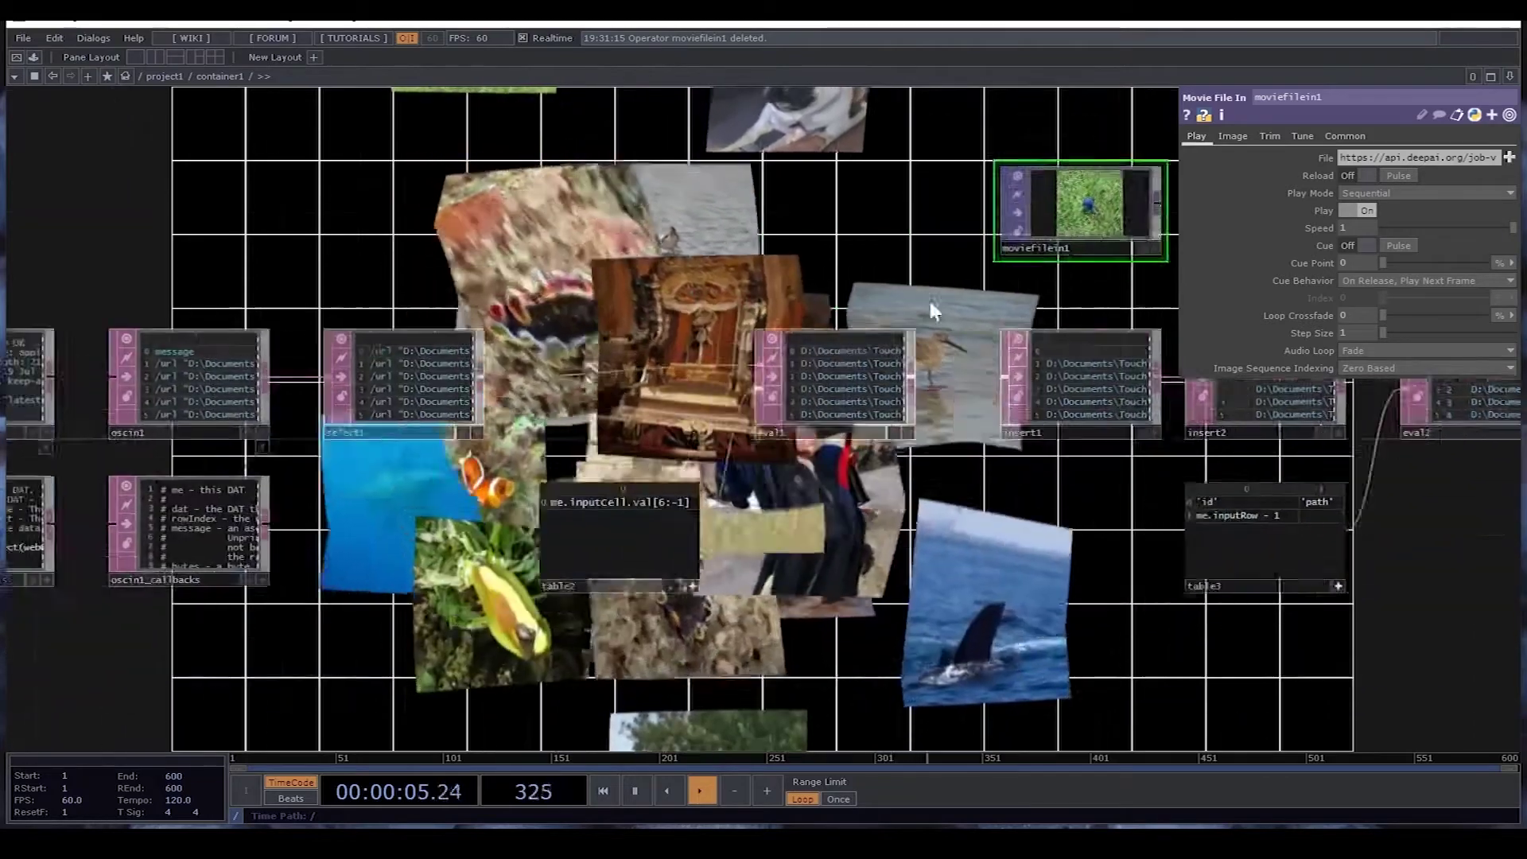
pyautogui.scroll(-1, 835, 387)
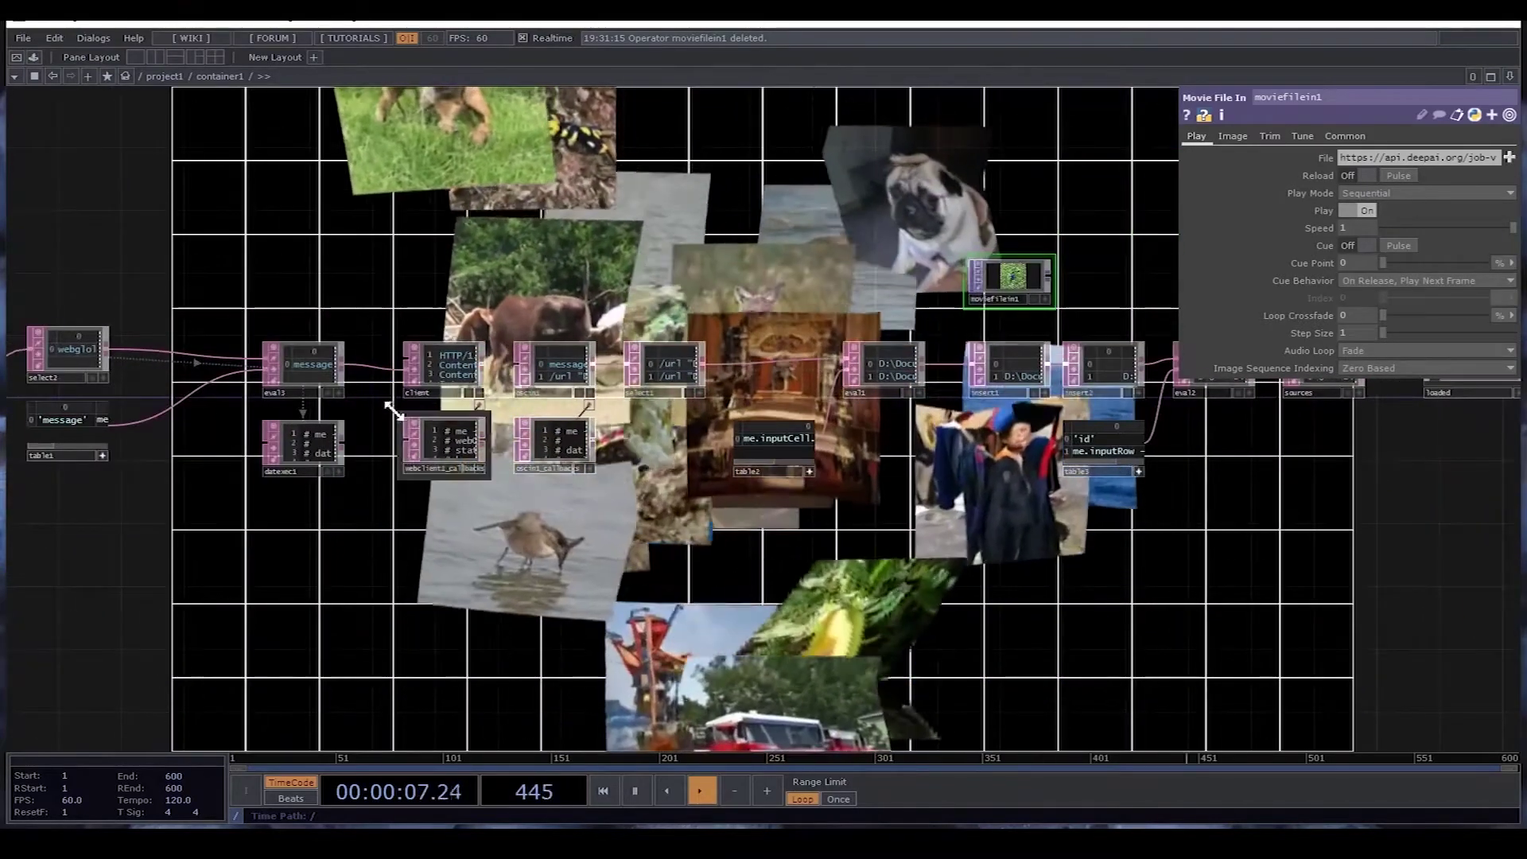
pyautogui.scroll(3, 292, 427)
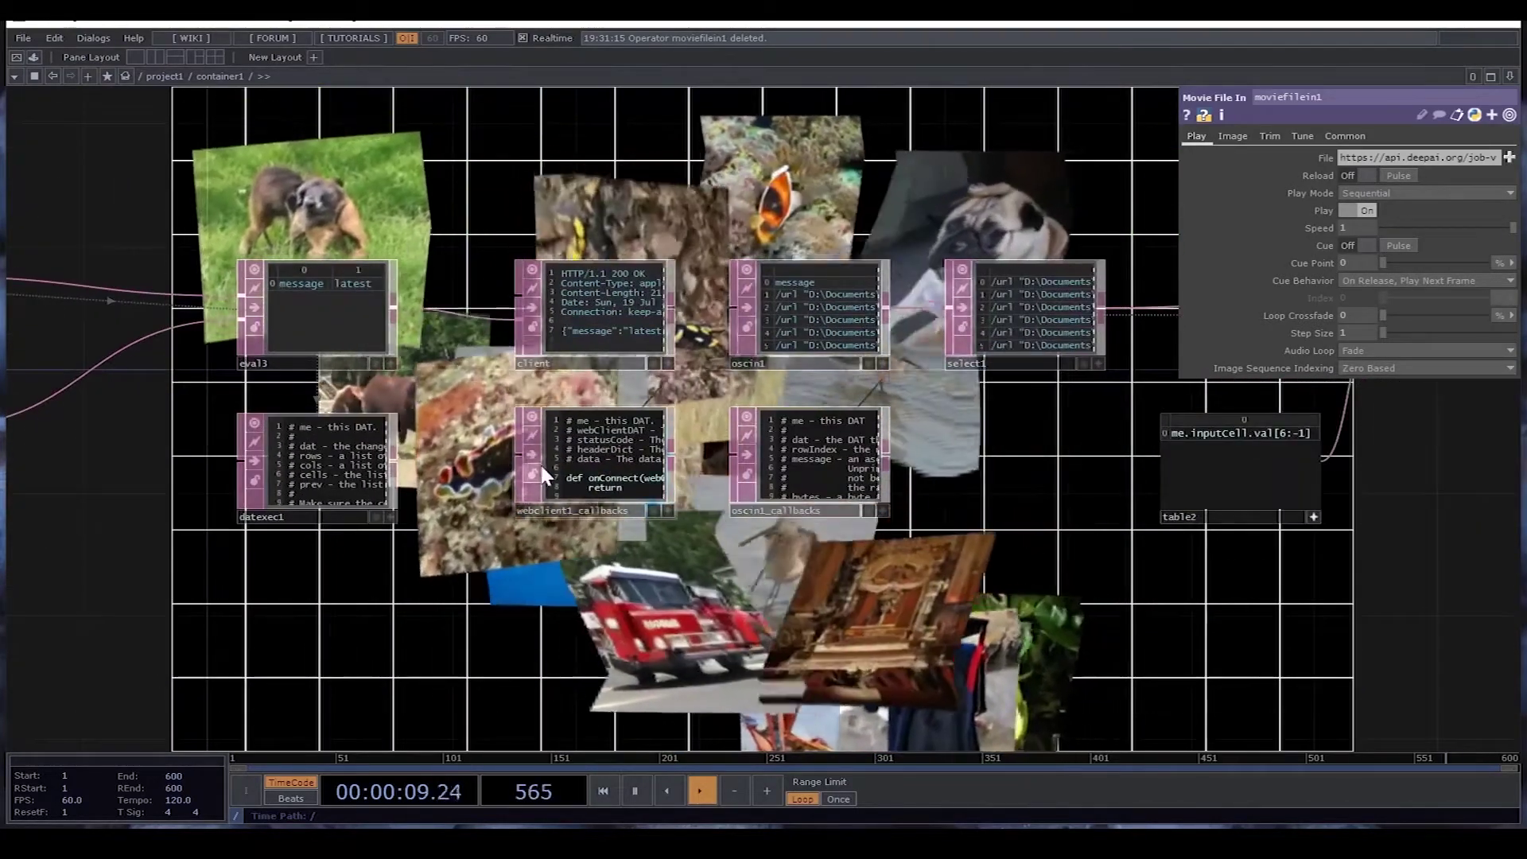
pyautogui.scroll(4, 557, 390)
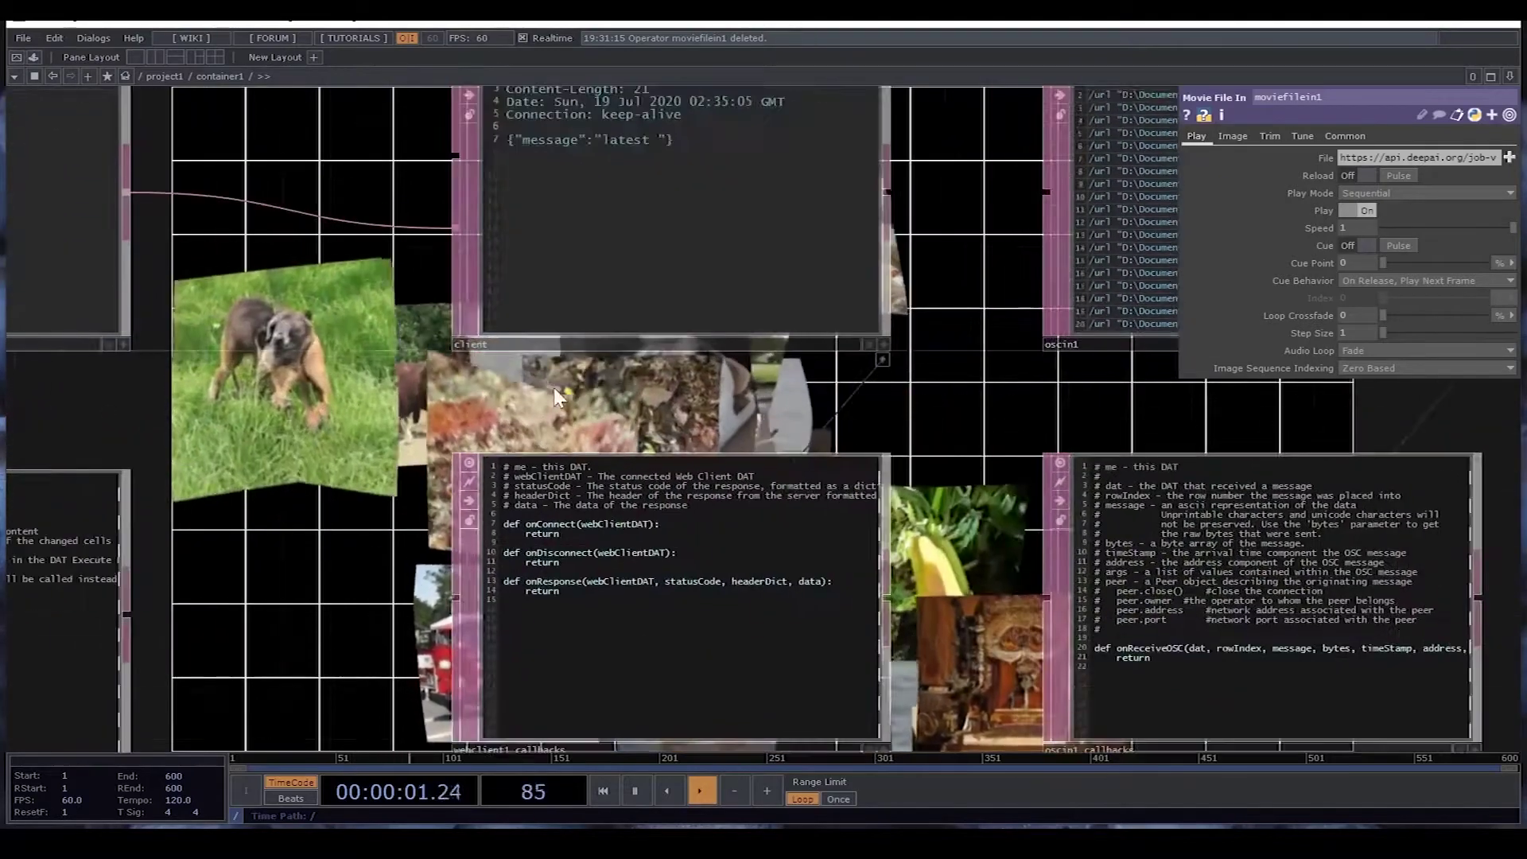
pyautogui.scroll(-5, 561, 401)
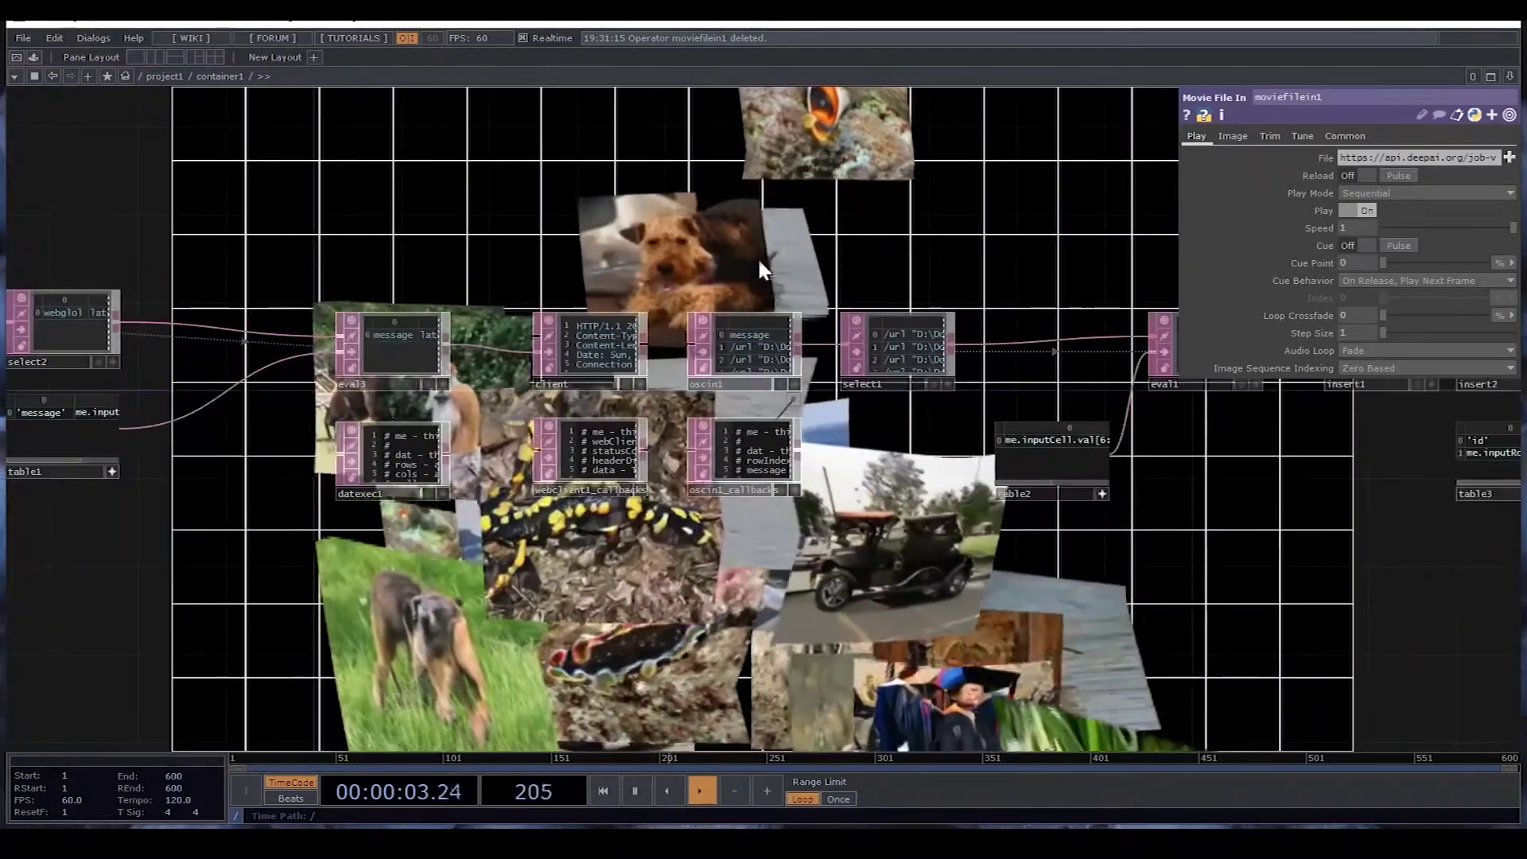
pyautogui.moveTo(927, 278); pyautogui.dragTo(823, 328)
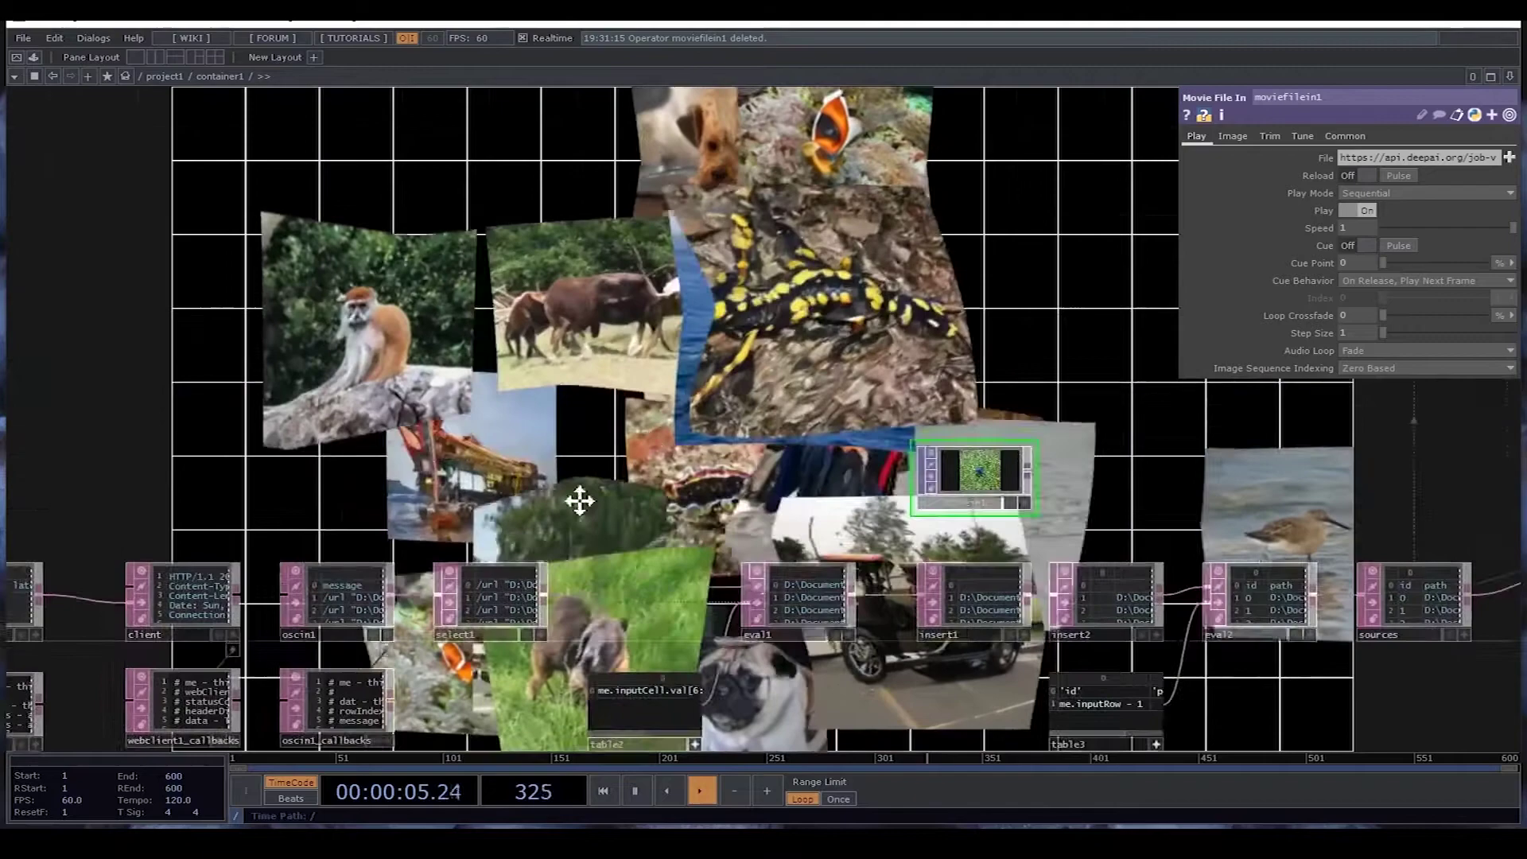
pyautogui.moveTo(580, 501); pyautogui.dragTo(497, 548)
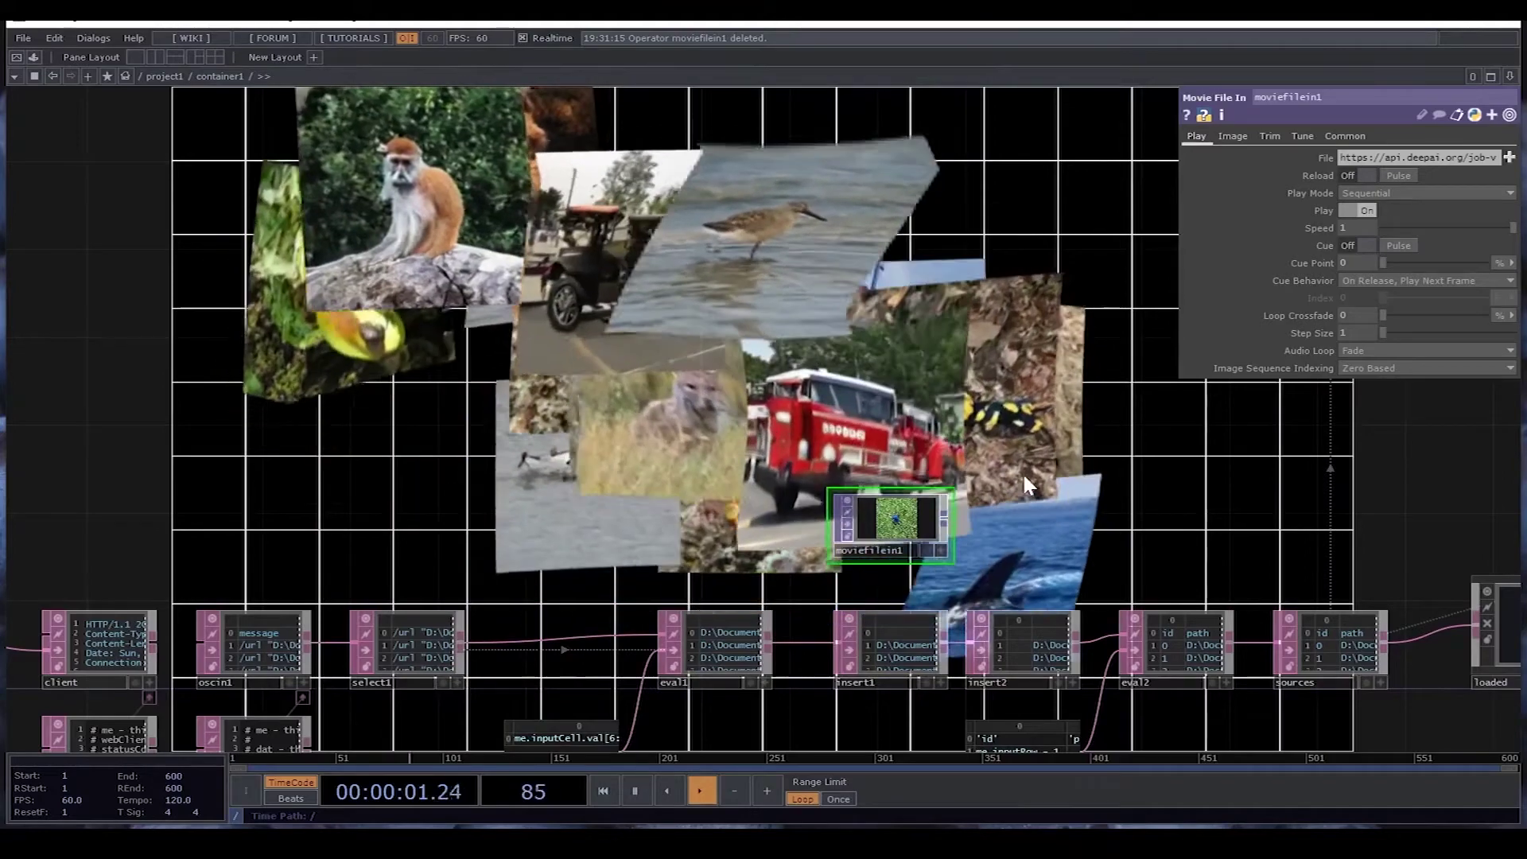
pyautogui.moveTo(1005, 486); pyautogui.dragTo(798, 535)
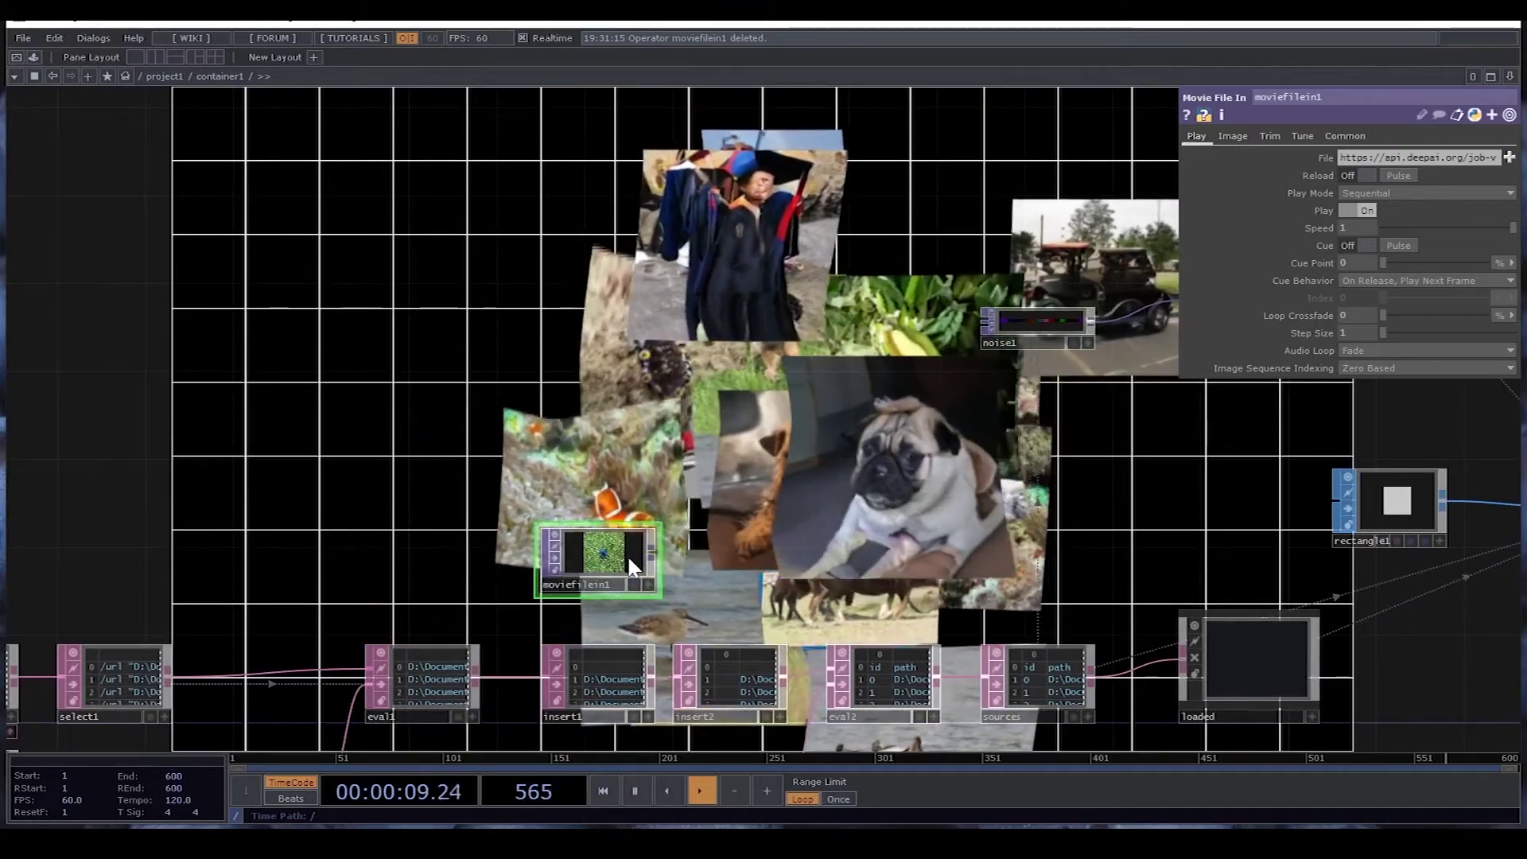
pyautogui.press('Delete')
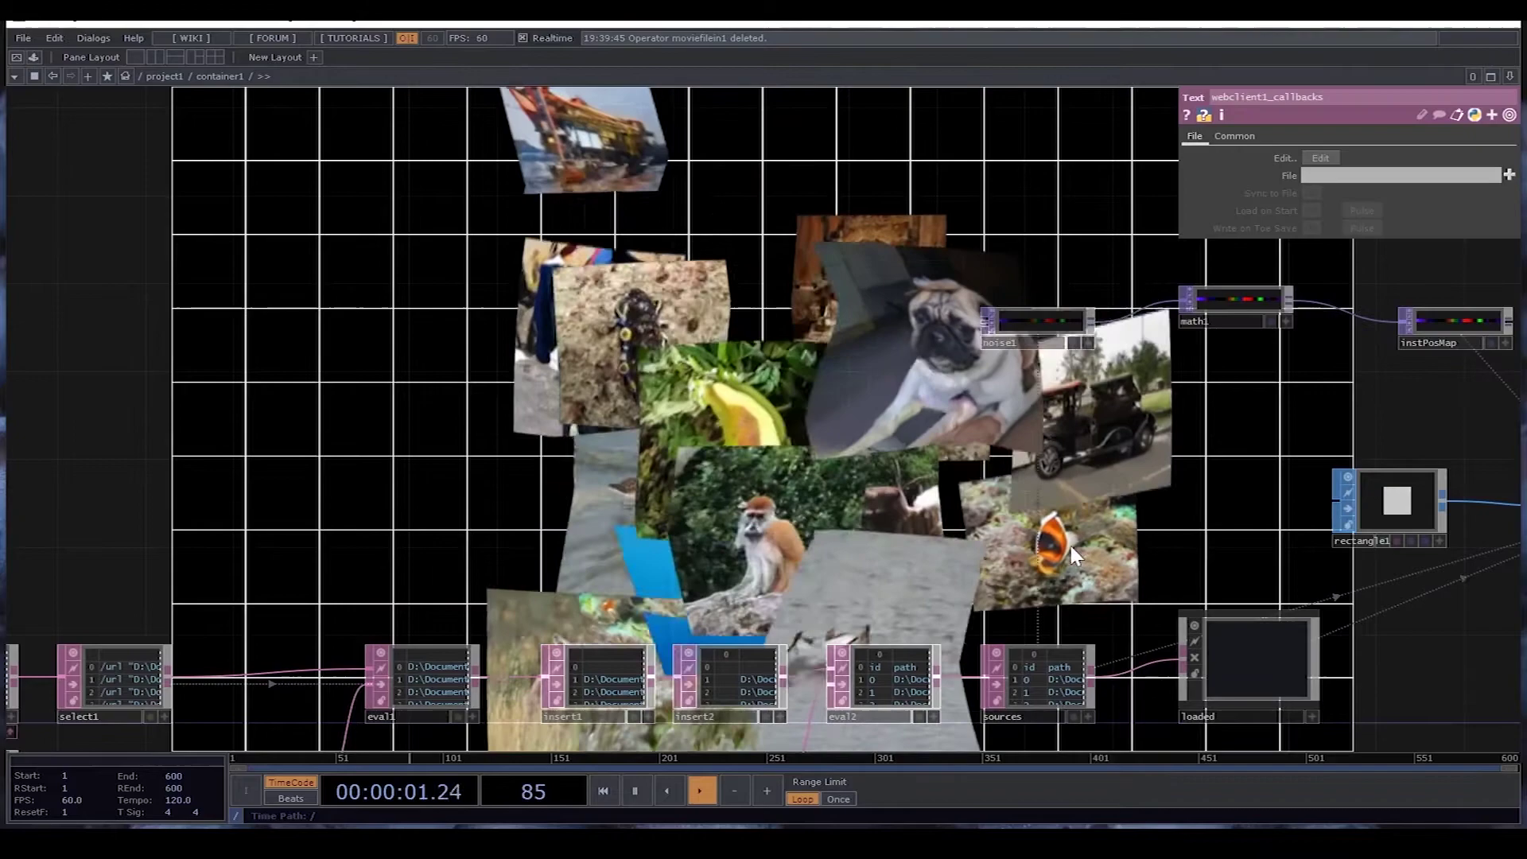
pyautogui.moveTo(1073, 528); pyautogui.dragTo(849, 454)
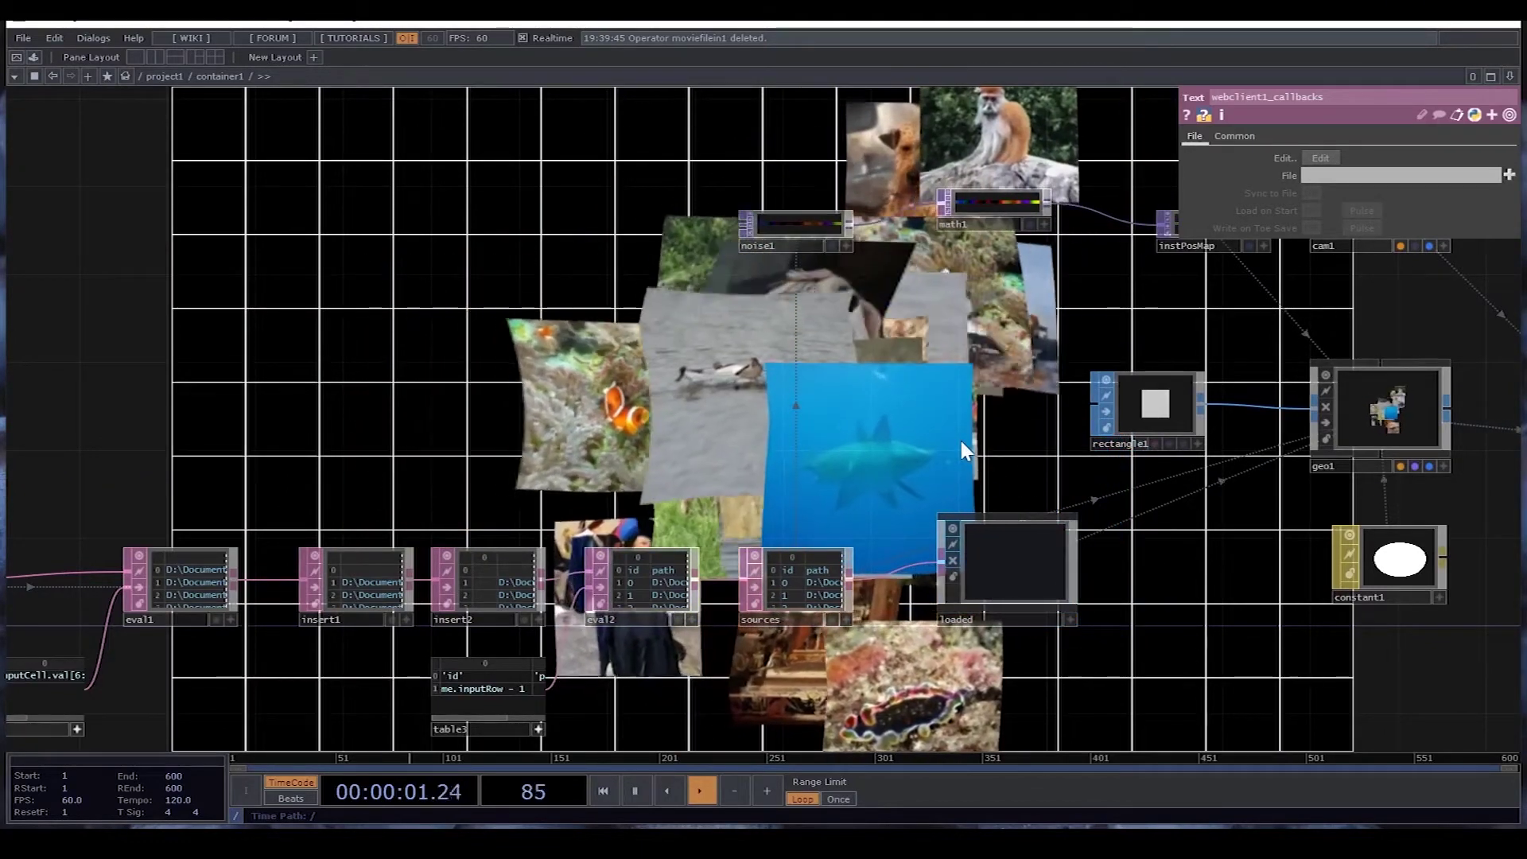
pyautogui.moveTo(974, 430); pyautogui.dragTo(703, 393)
# Dive into the loaded component and zoom into master_pic1 to reach its tex node.
pyautogui.scroll(8, 637, 518)
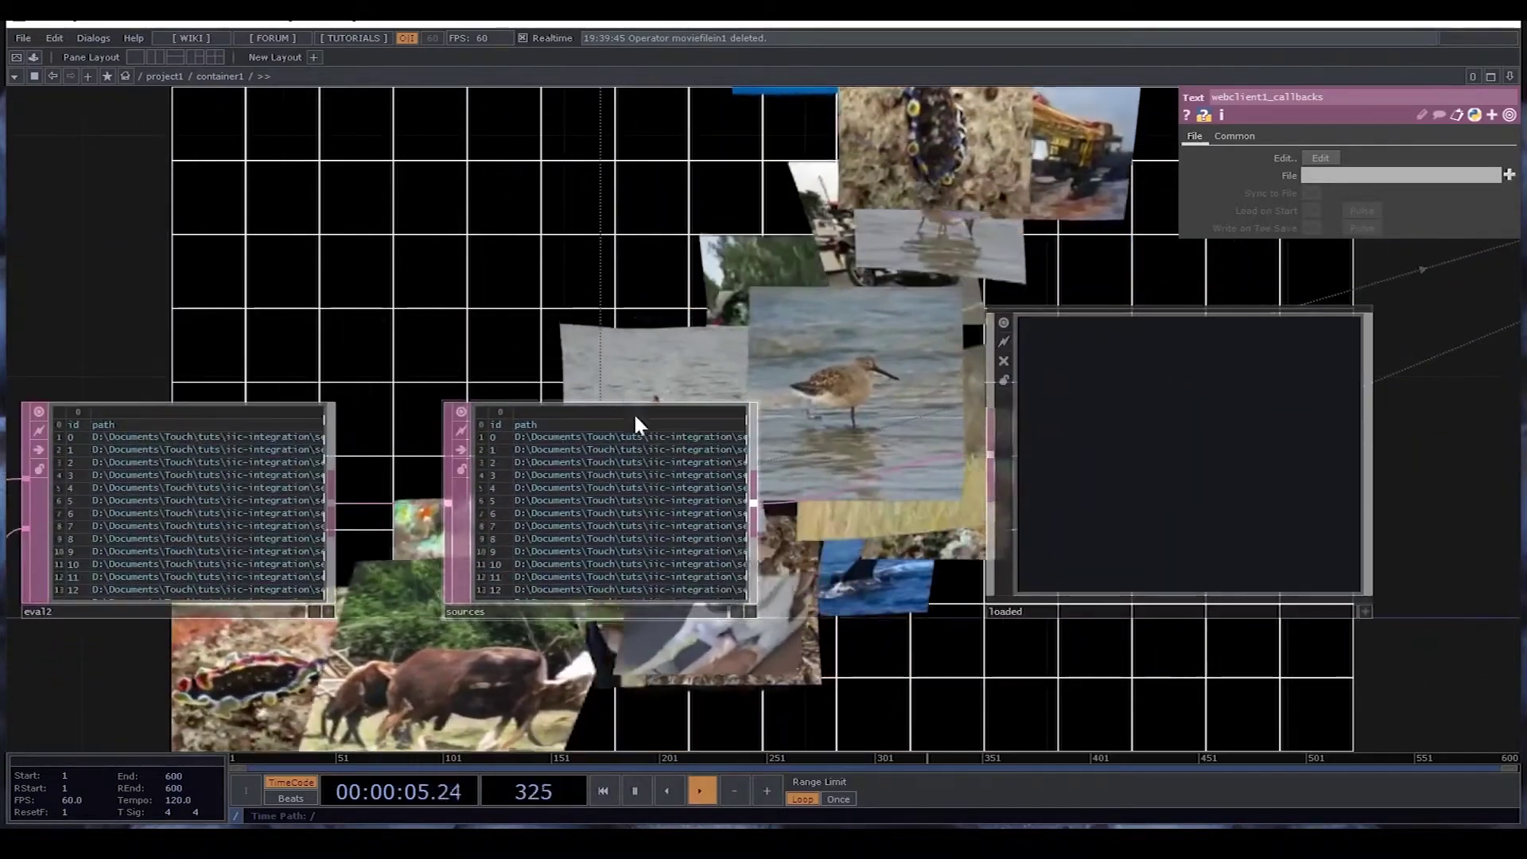
pyautogui.moveTo(812, 371); pyautogui.dragTo(485, 368)
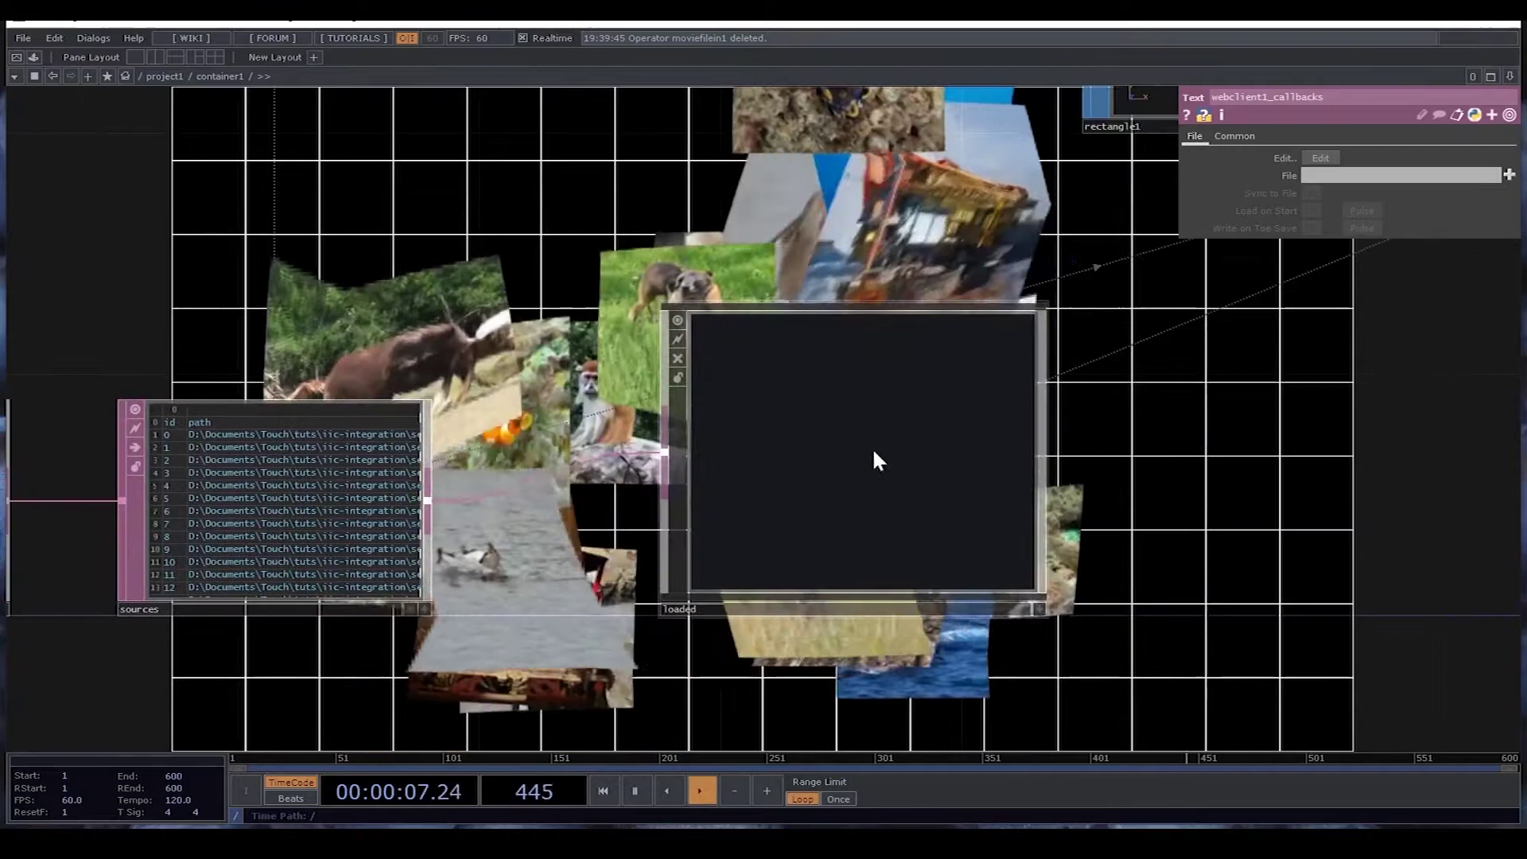
pyautogui.press('i')
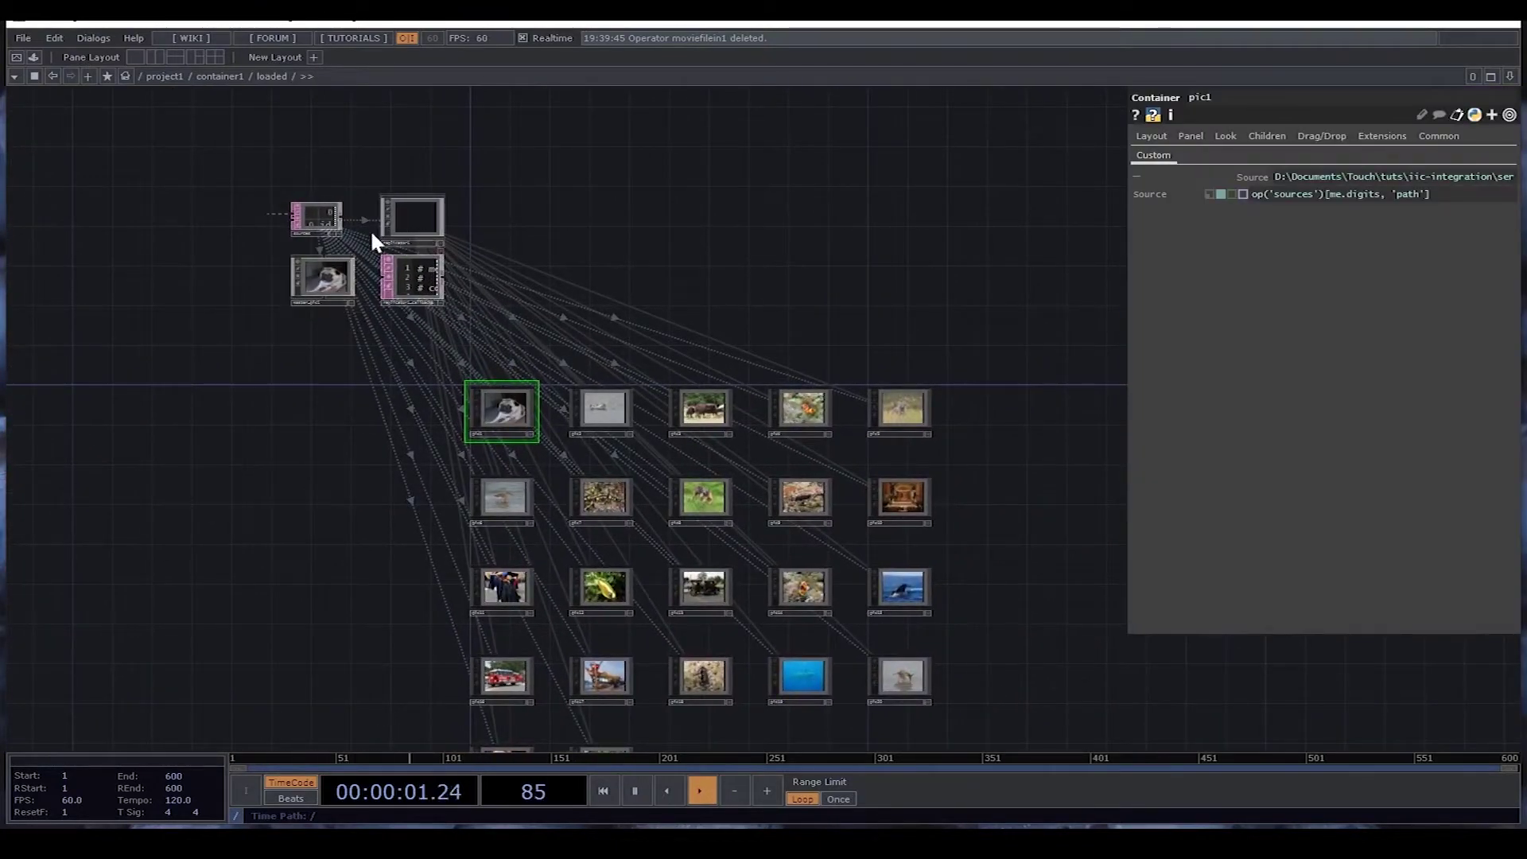
pyautogui.scroll(10, 319, 279)
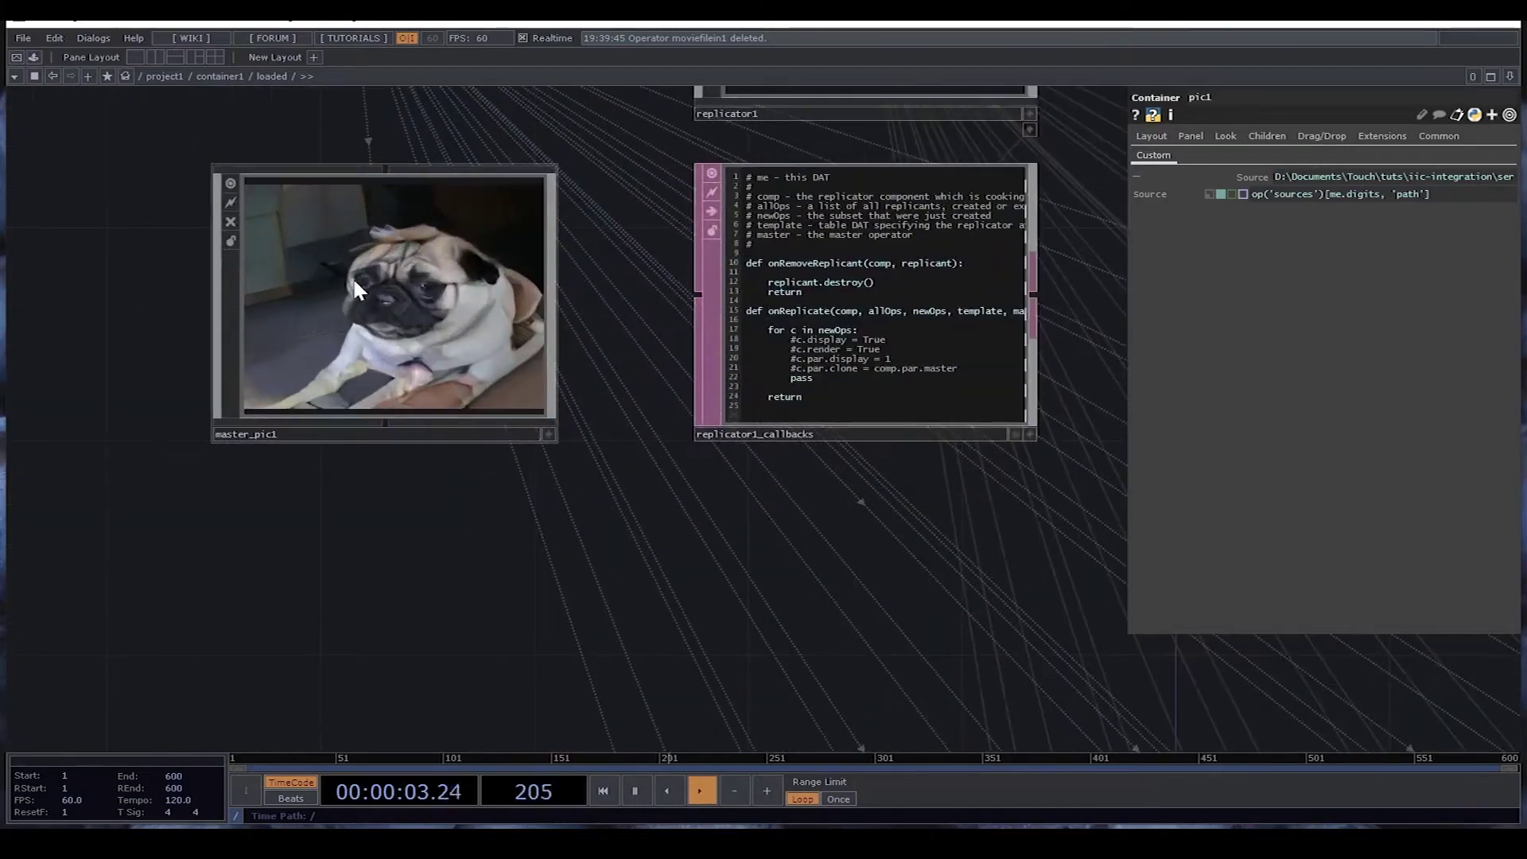
pyautogui.scroll(-10, 394, 317)
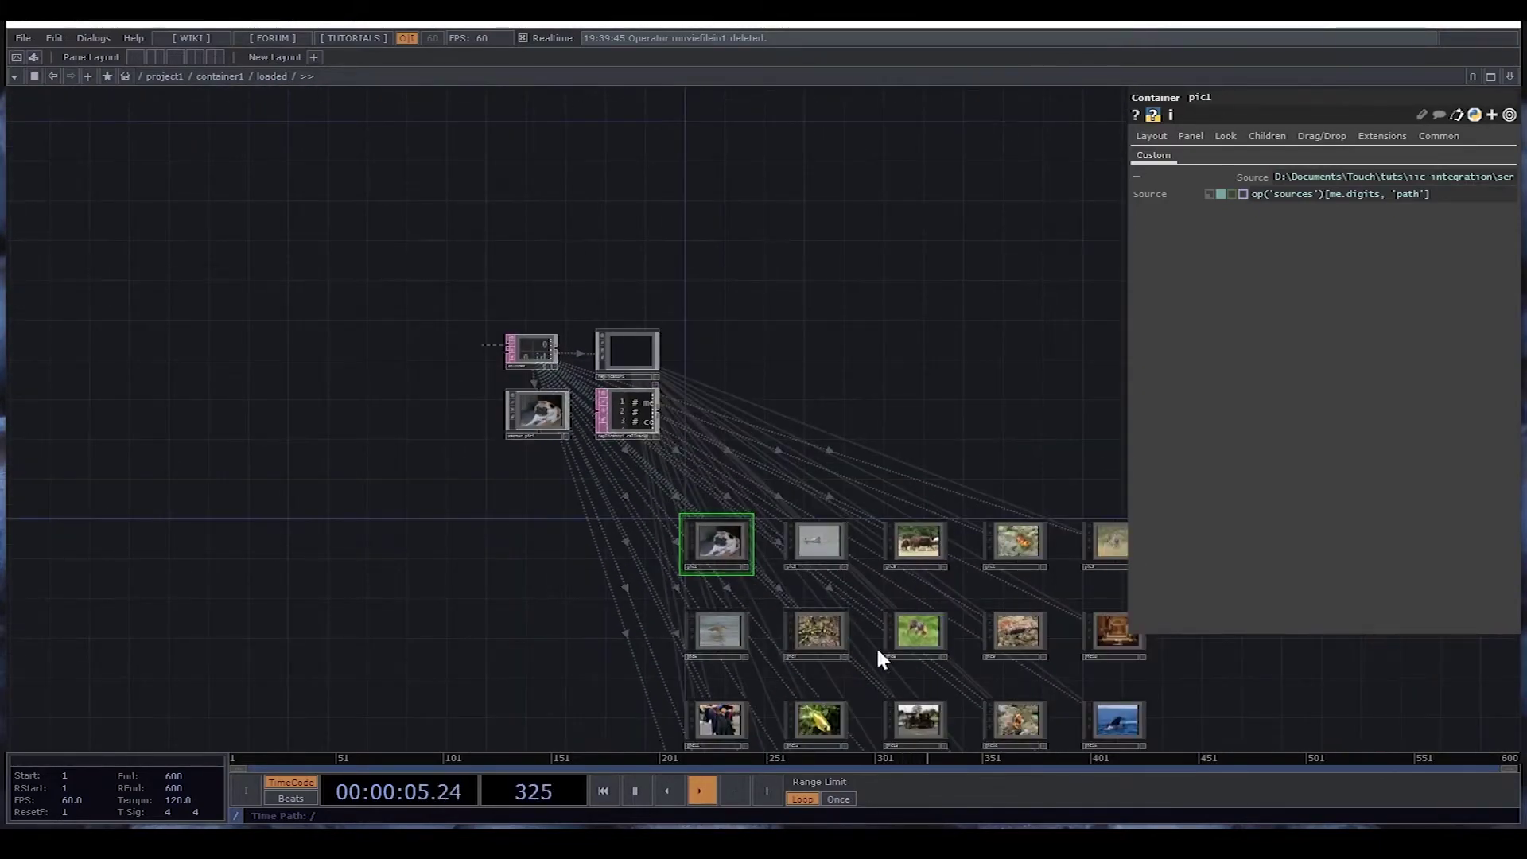
pyautogui.scroll(7, 716, 565)
pyautogui.scroll(-5, 446, 494)
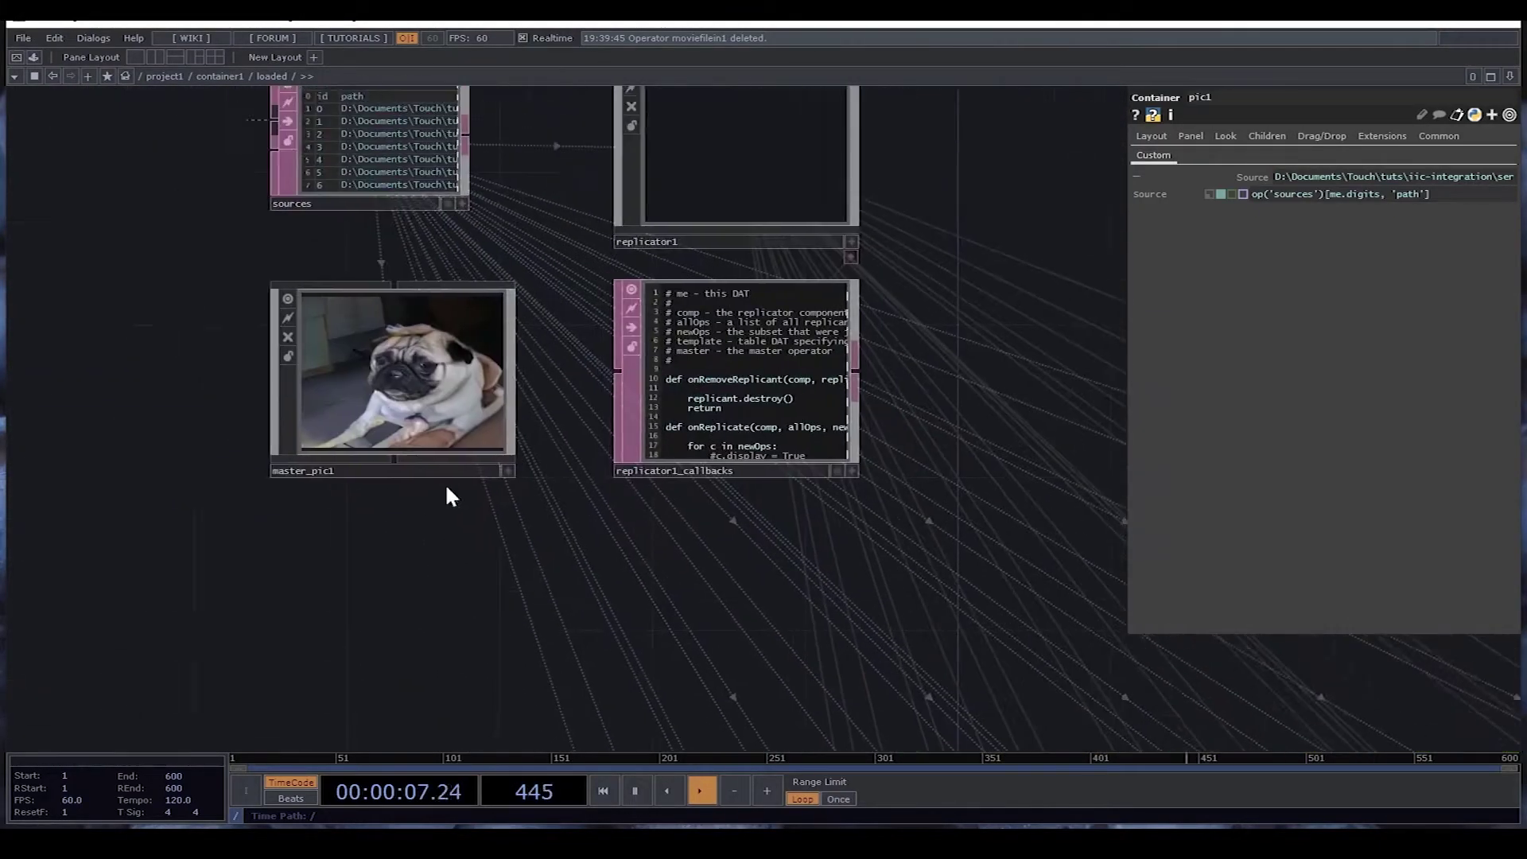
pyautogui.scroll(8, 380, 398)
pyautogui.moveTo(397, 499); pyautogui.dragTo(664, 648)
# Inspect tex's file-path expression, then the switch1 and constant1 settings inside master_pic1.
pyautogui.click(419, 461)
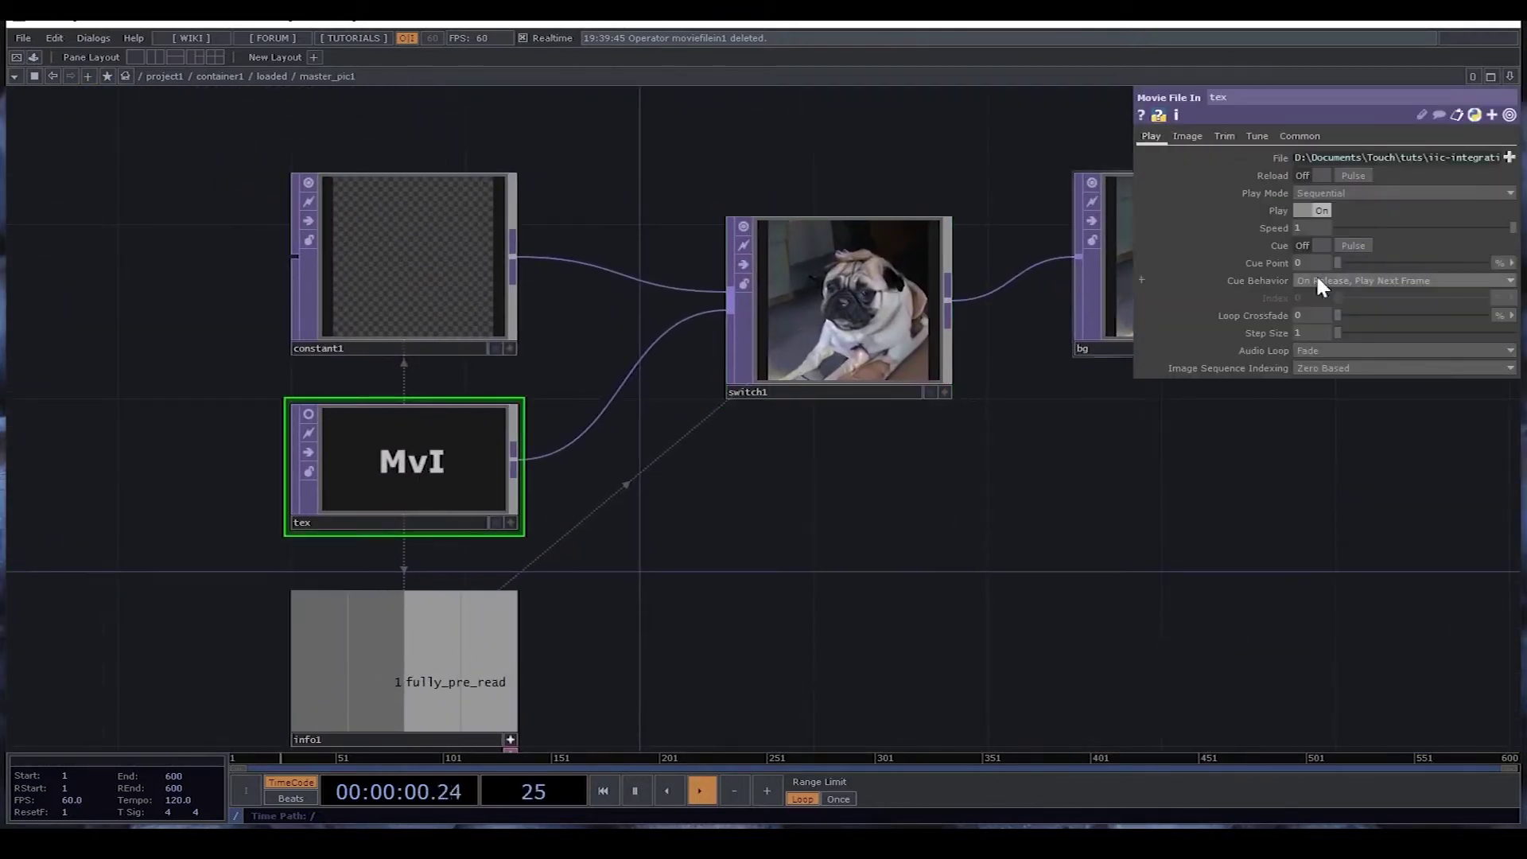
pyautogui.click(1394, 155)
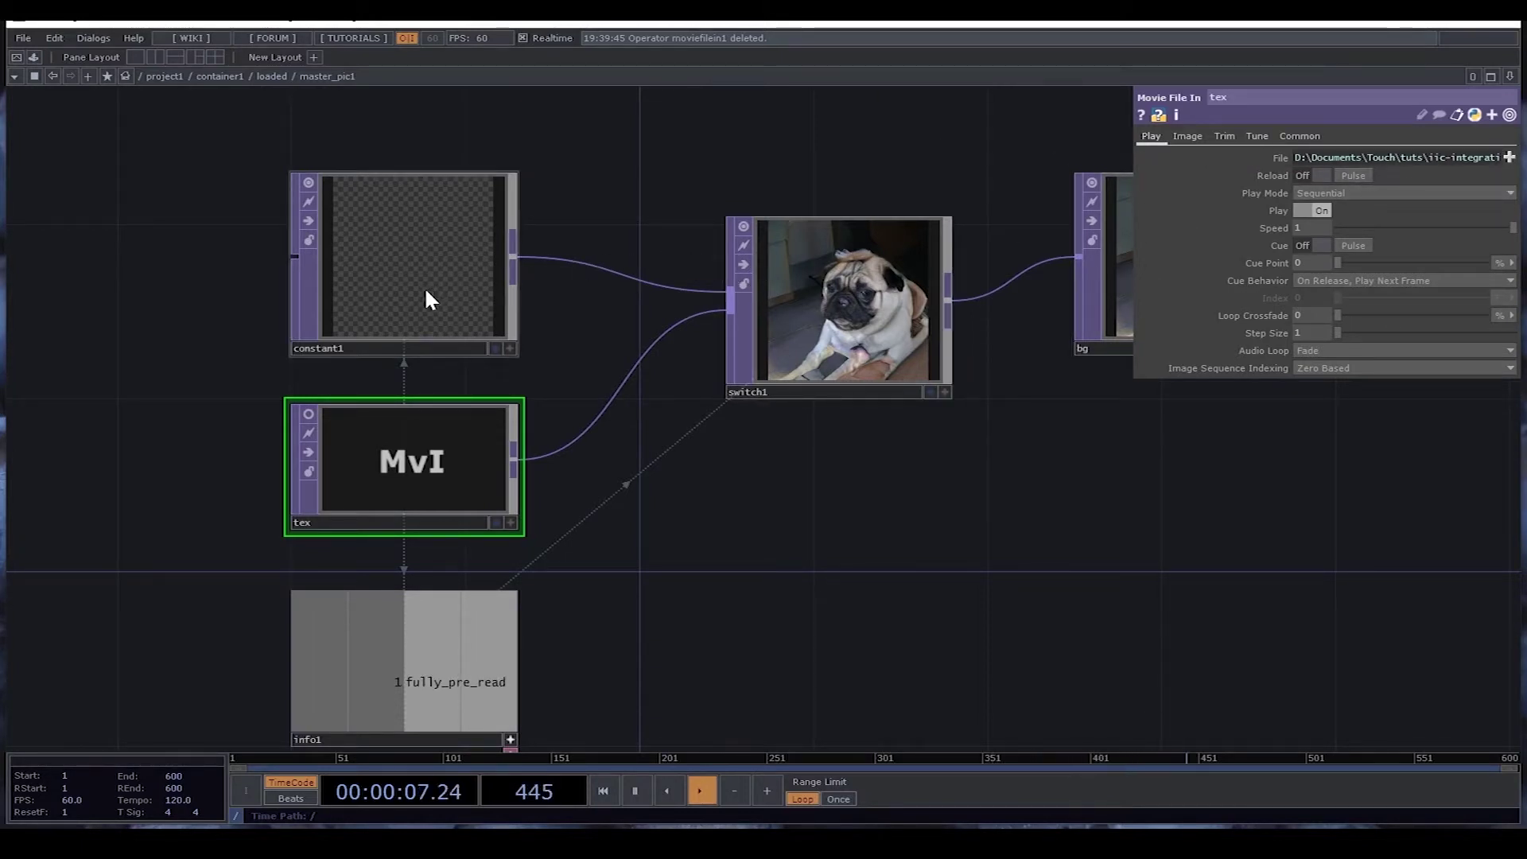
pyautogui.click(799, 295)
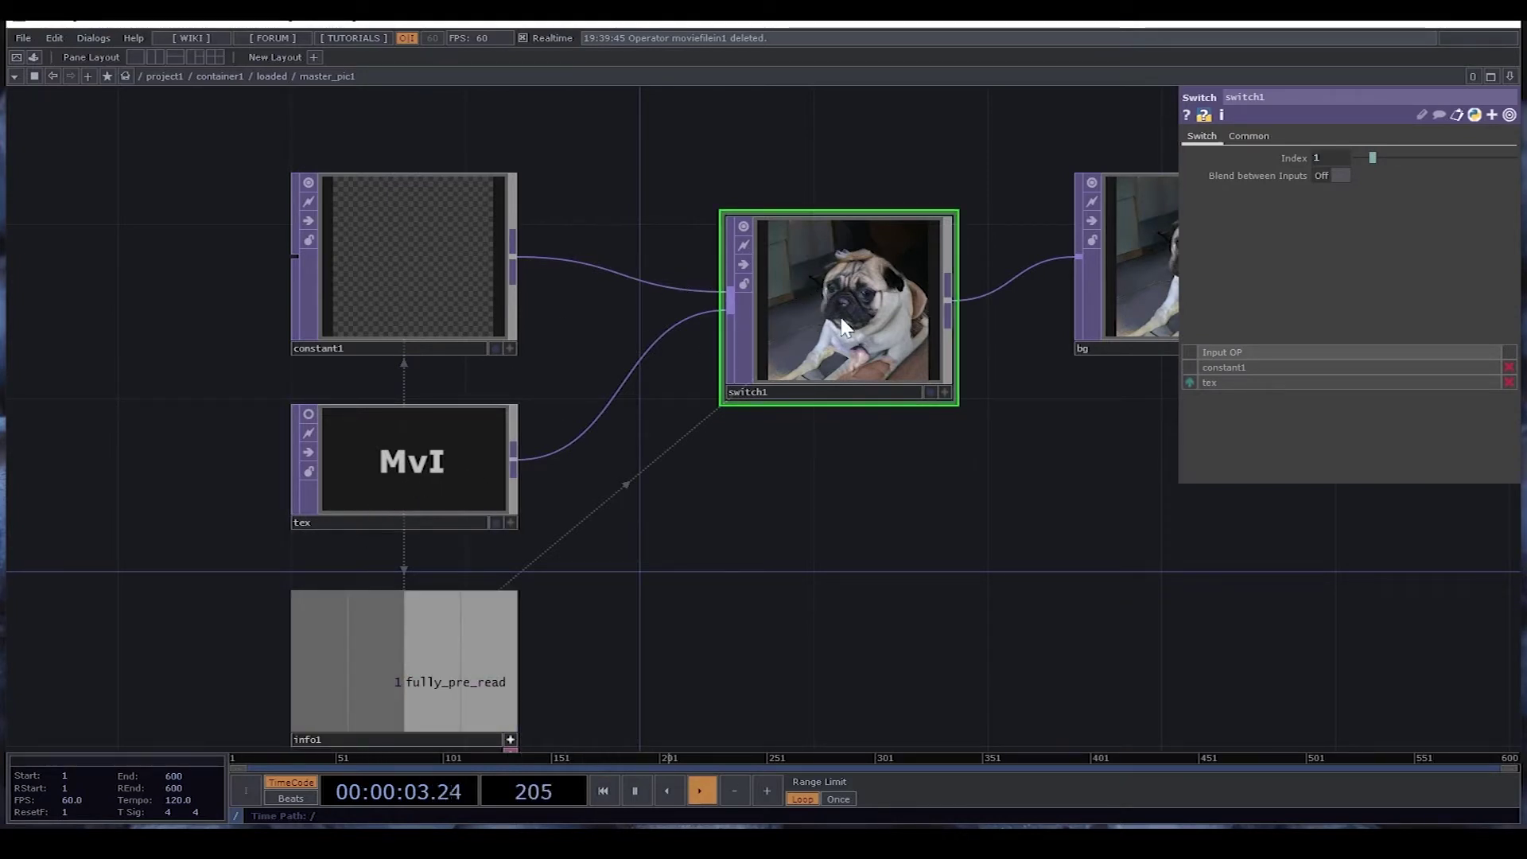
pyautogui.click(395, 278)
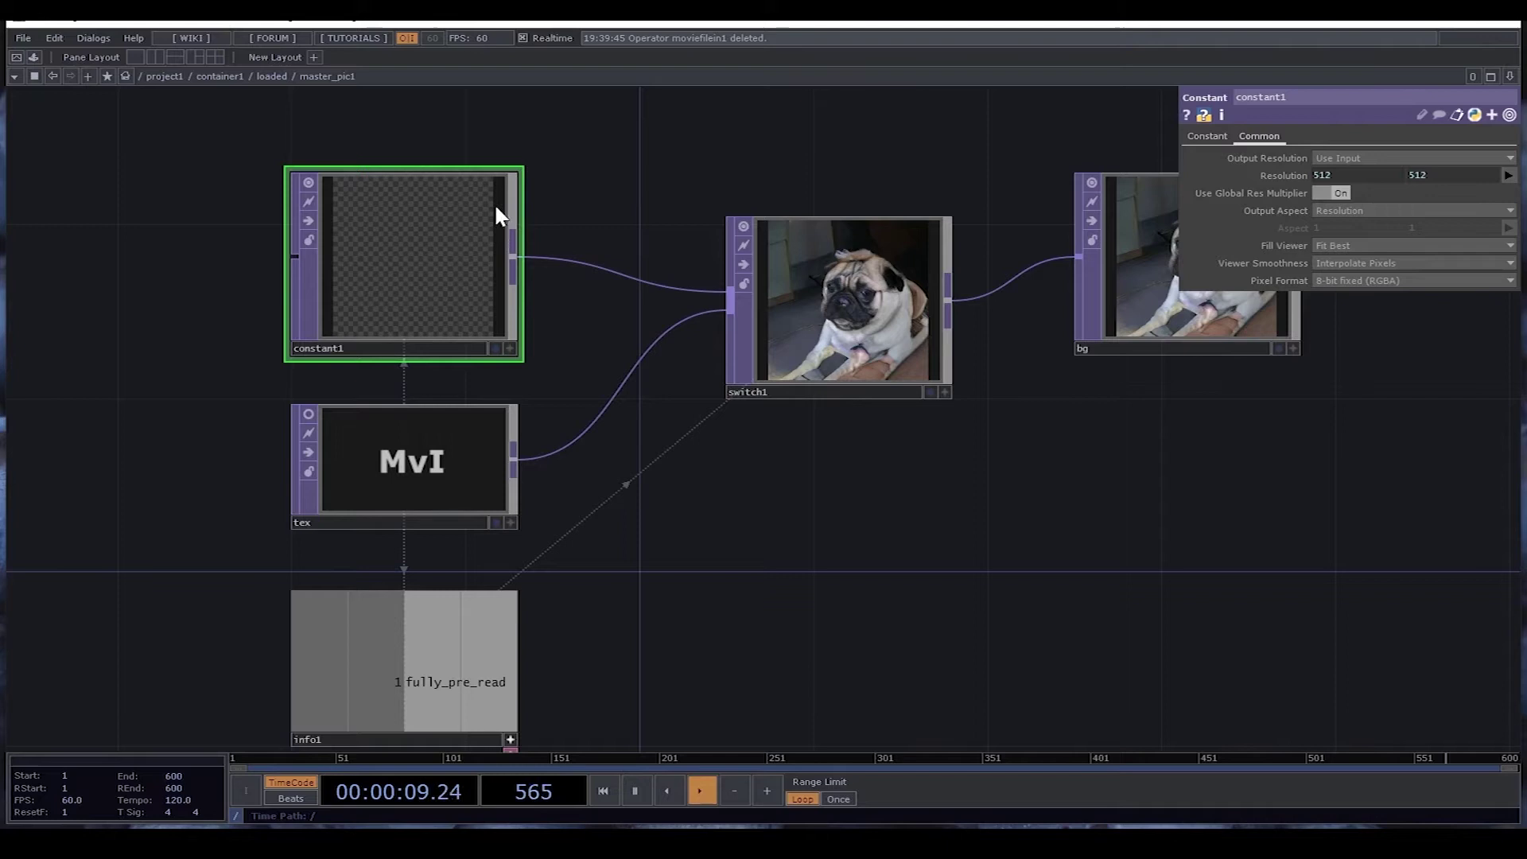
pyautogui.moveTo(809, 154); pyautogui.dragTo(692, 300)
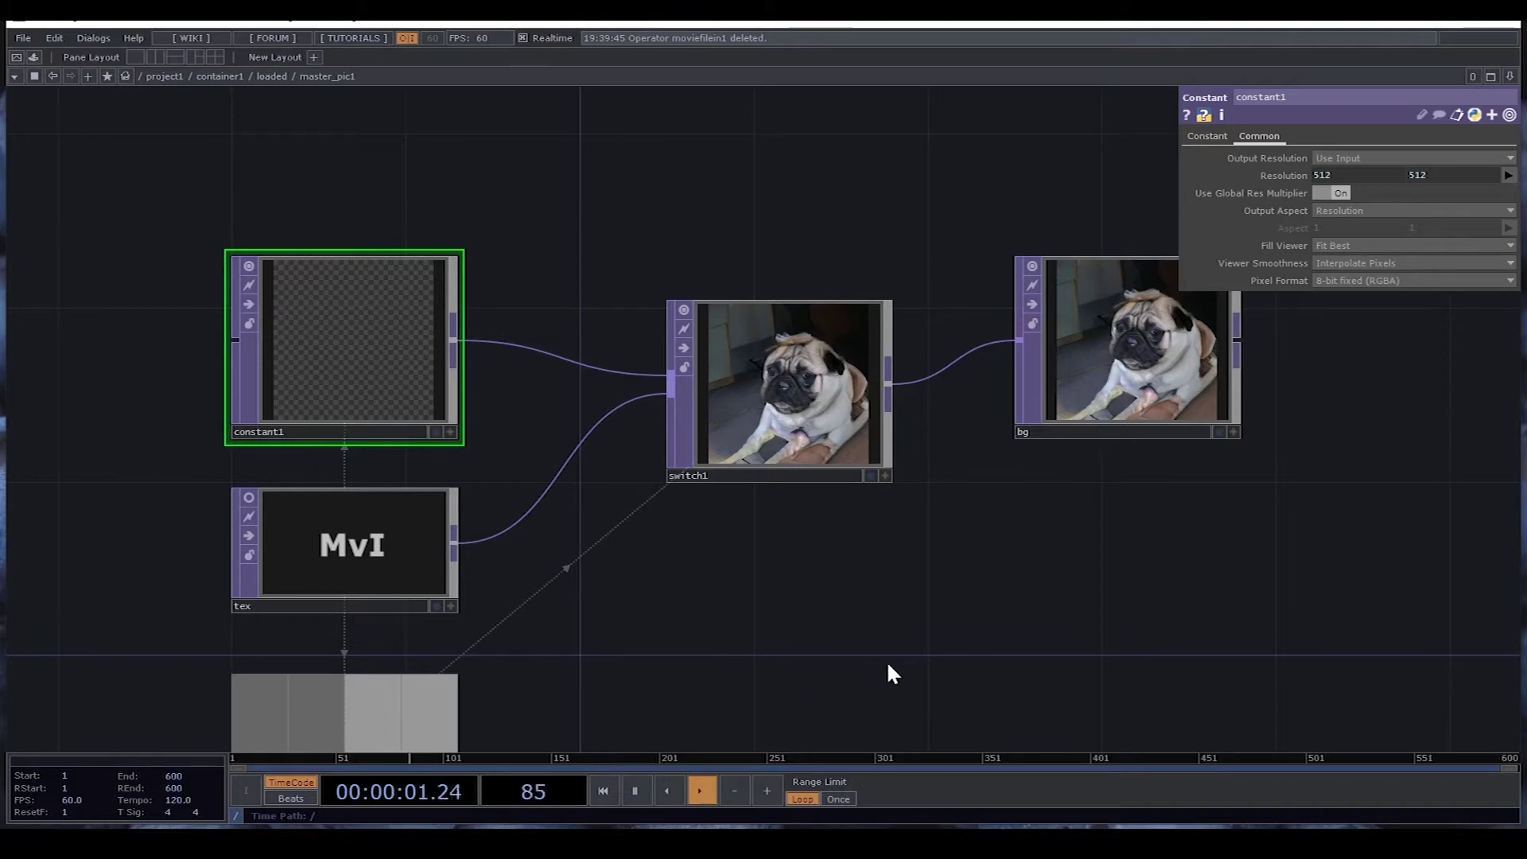
# Go up through loaded, glancing at replicator1, back to container1's network.
pyautogui.press('u')
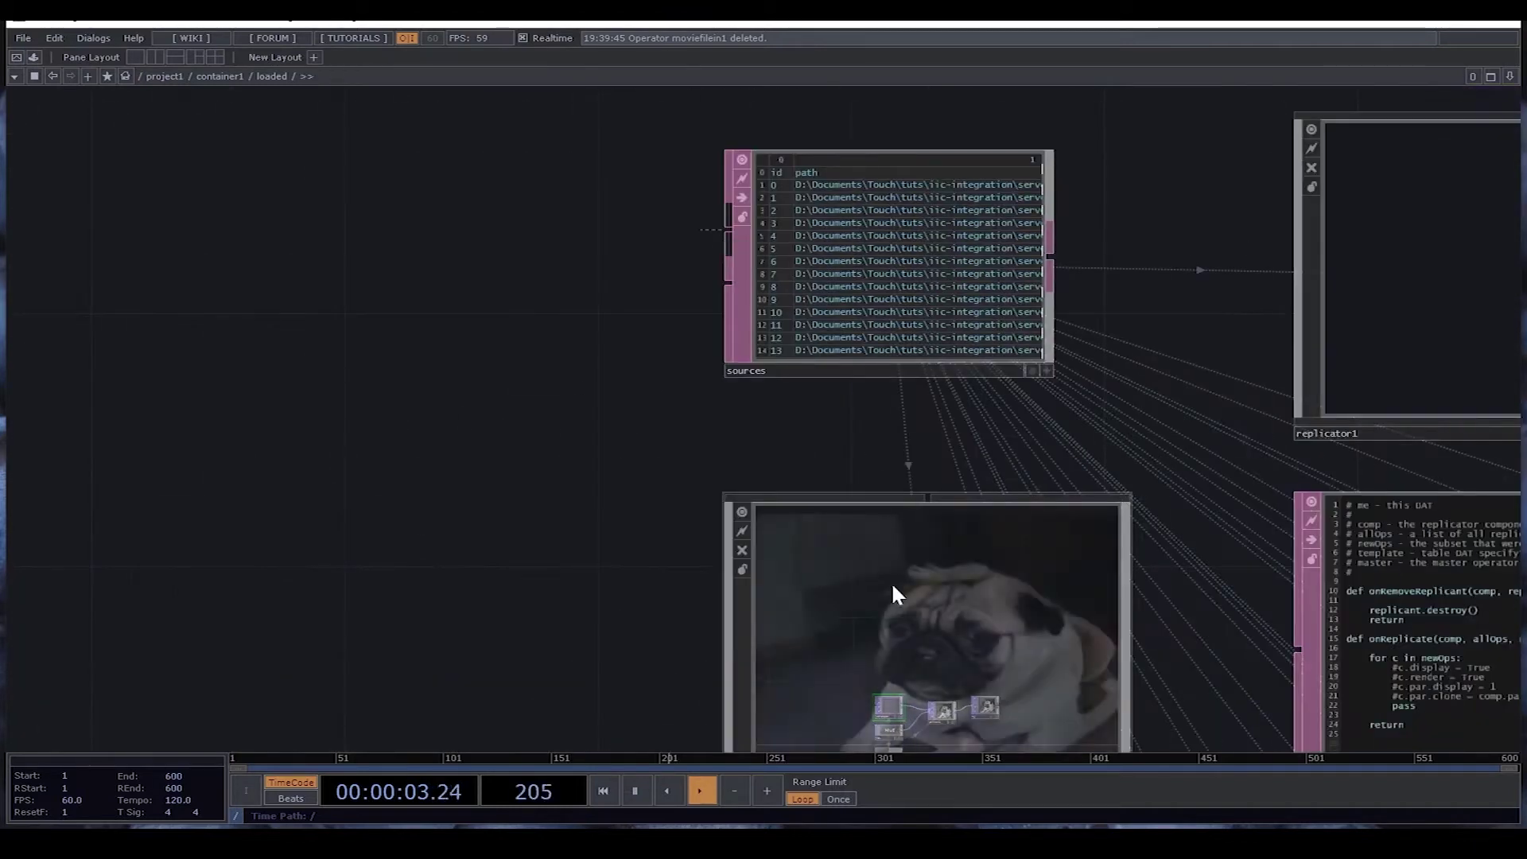
pyautogui.moveTo(823, 445); pyautogui.dragTo(413, 419)
pyautogui.moveTo(832, 552); pyautogui.dragTo(554, 554)
pyautogui.press('u')
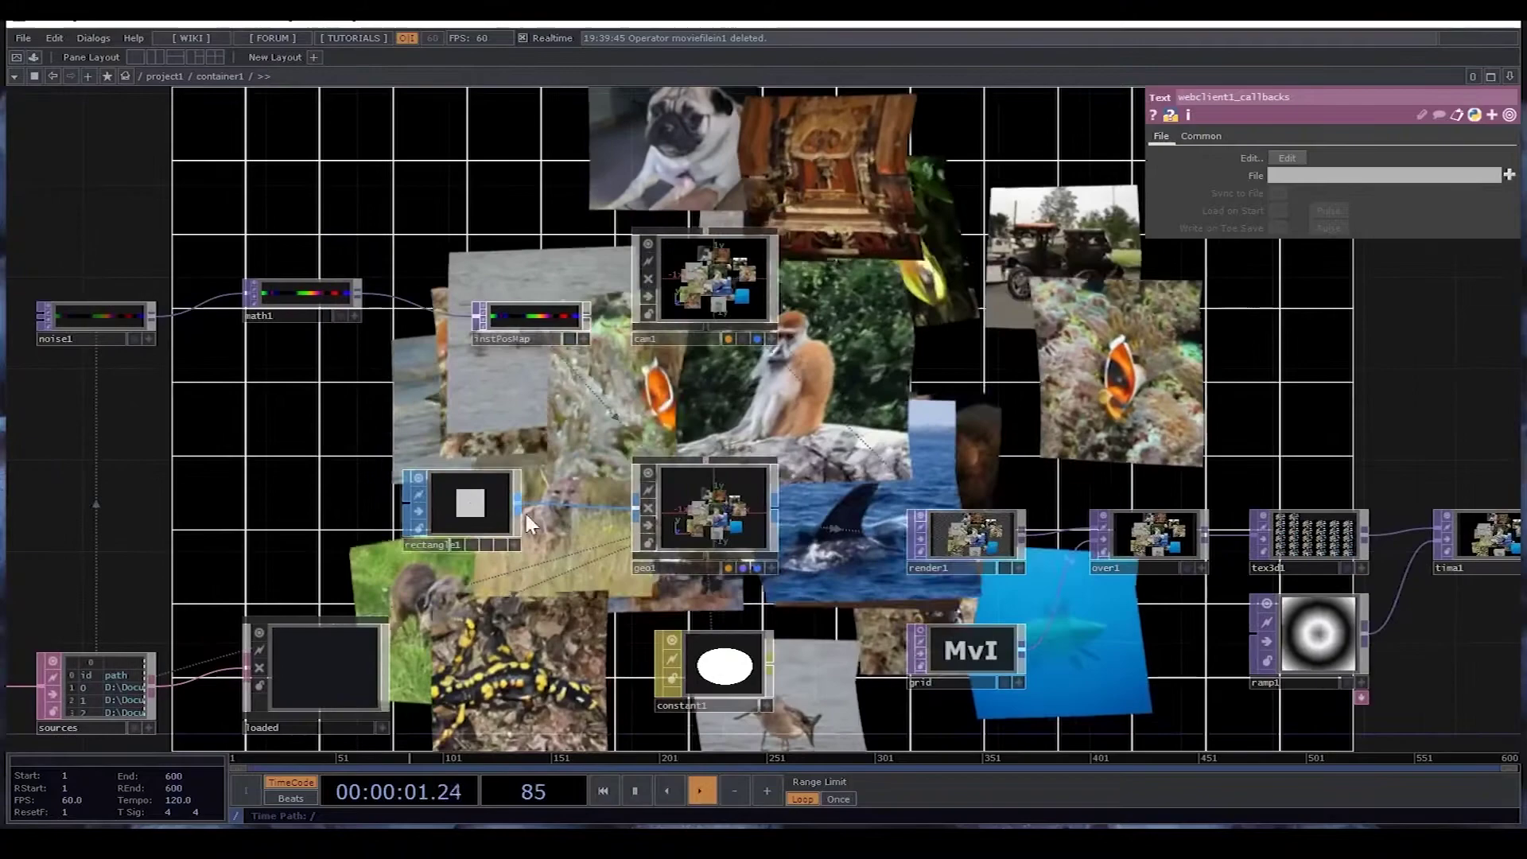
# Inspect rectangle1, noise1, and geo1's instance position and instance texture settings.
pyautogui.click(485, 511)
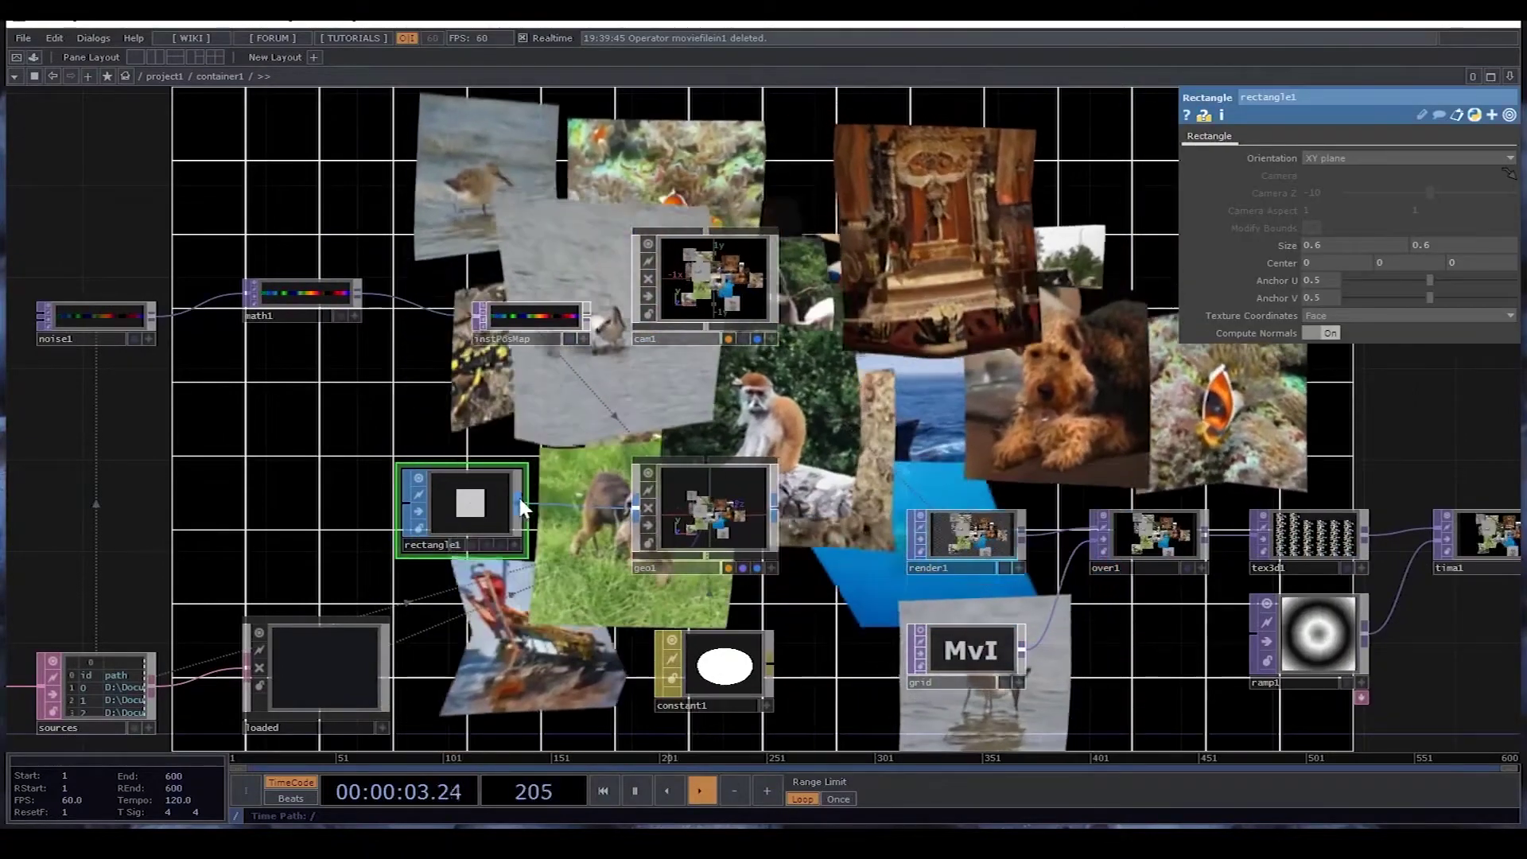
pyautogui.click(732, 515)
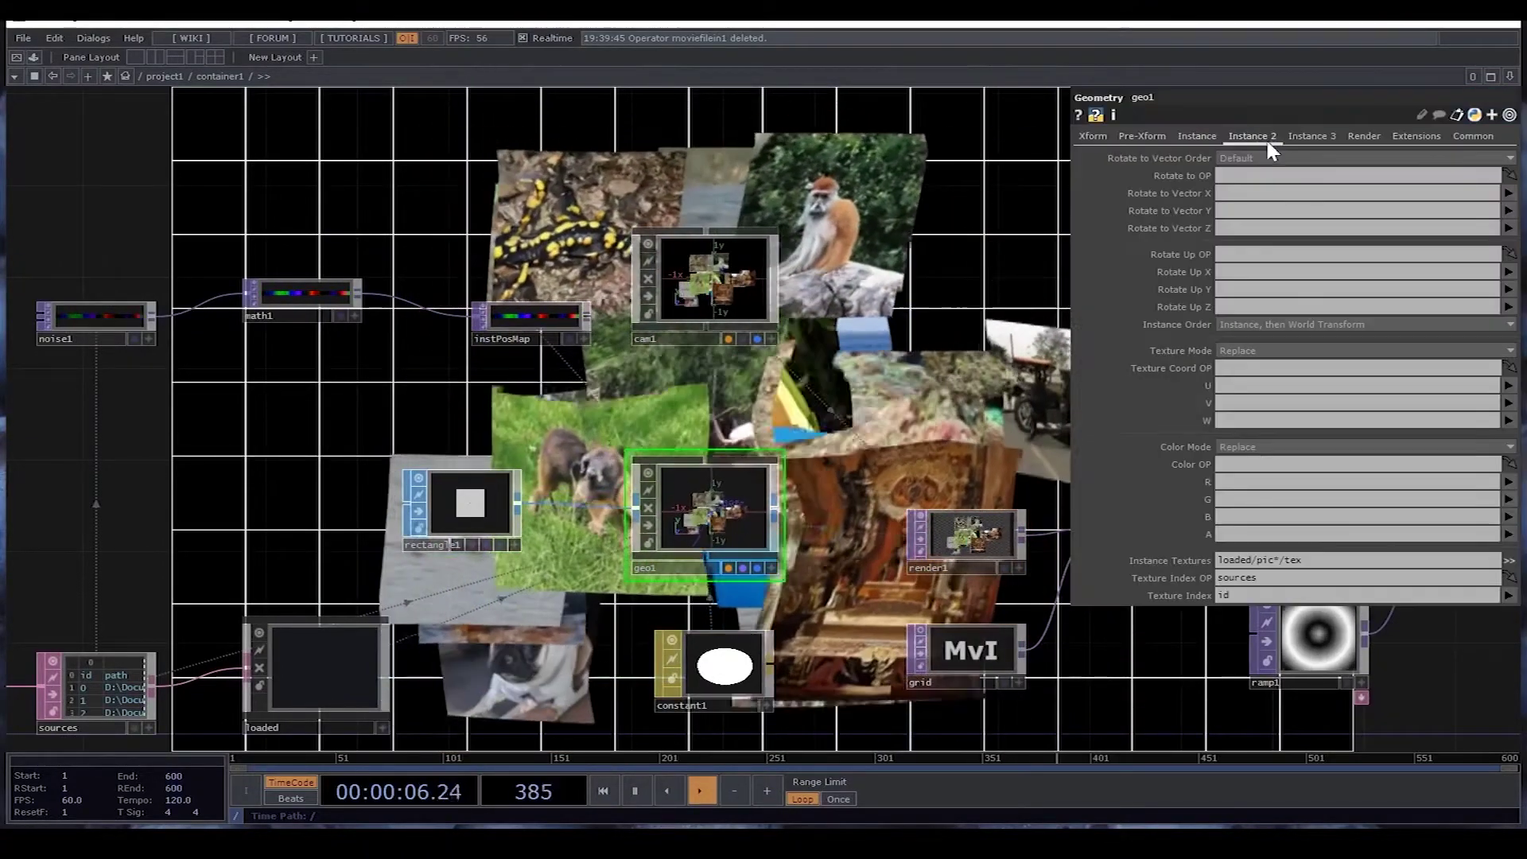
pyautogui.click(1198, 137)
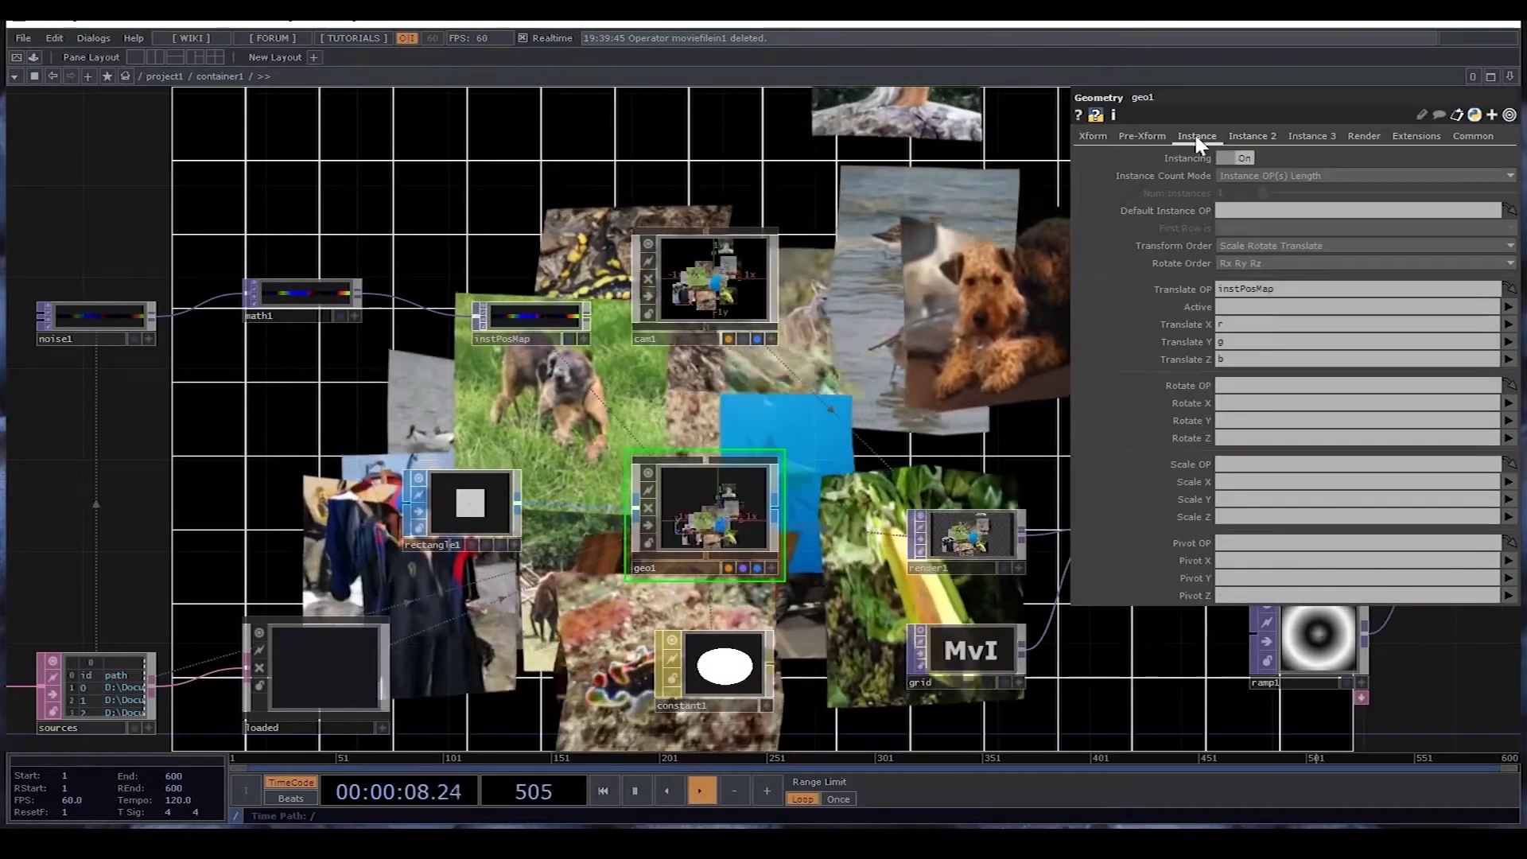
pyautogui.click(97, 315)
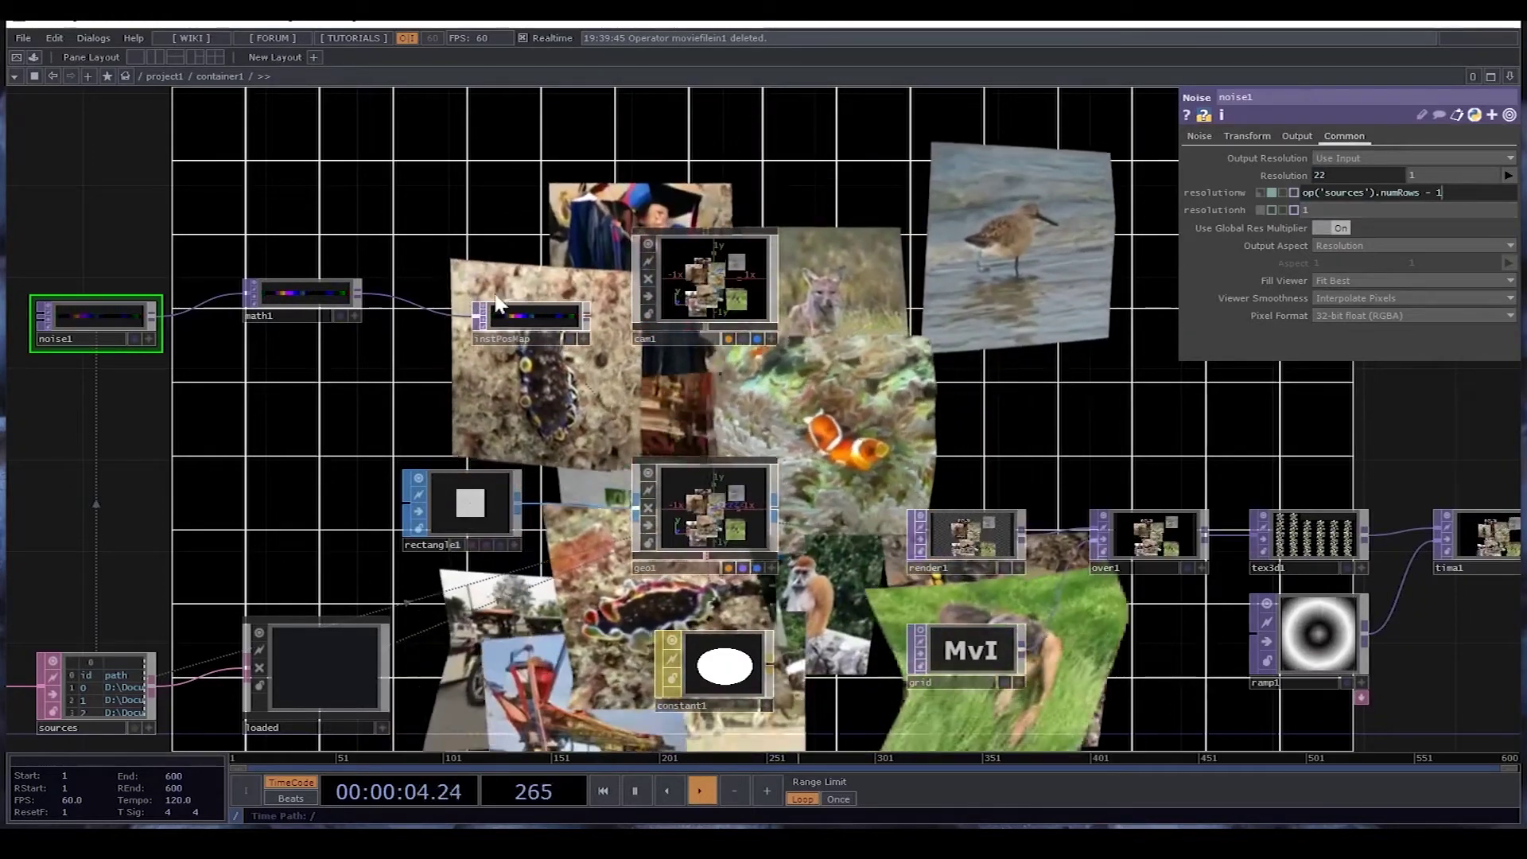
pyautogui.click(657, 469)
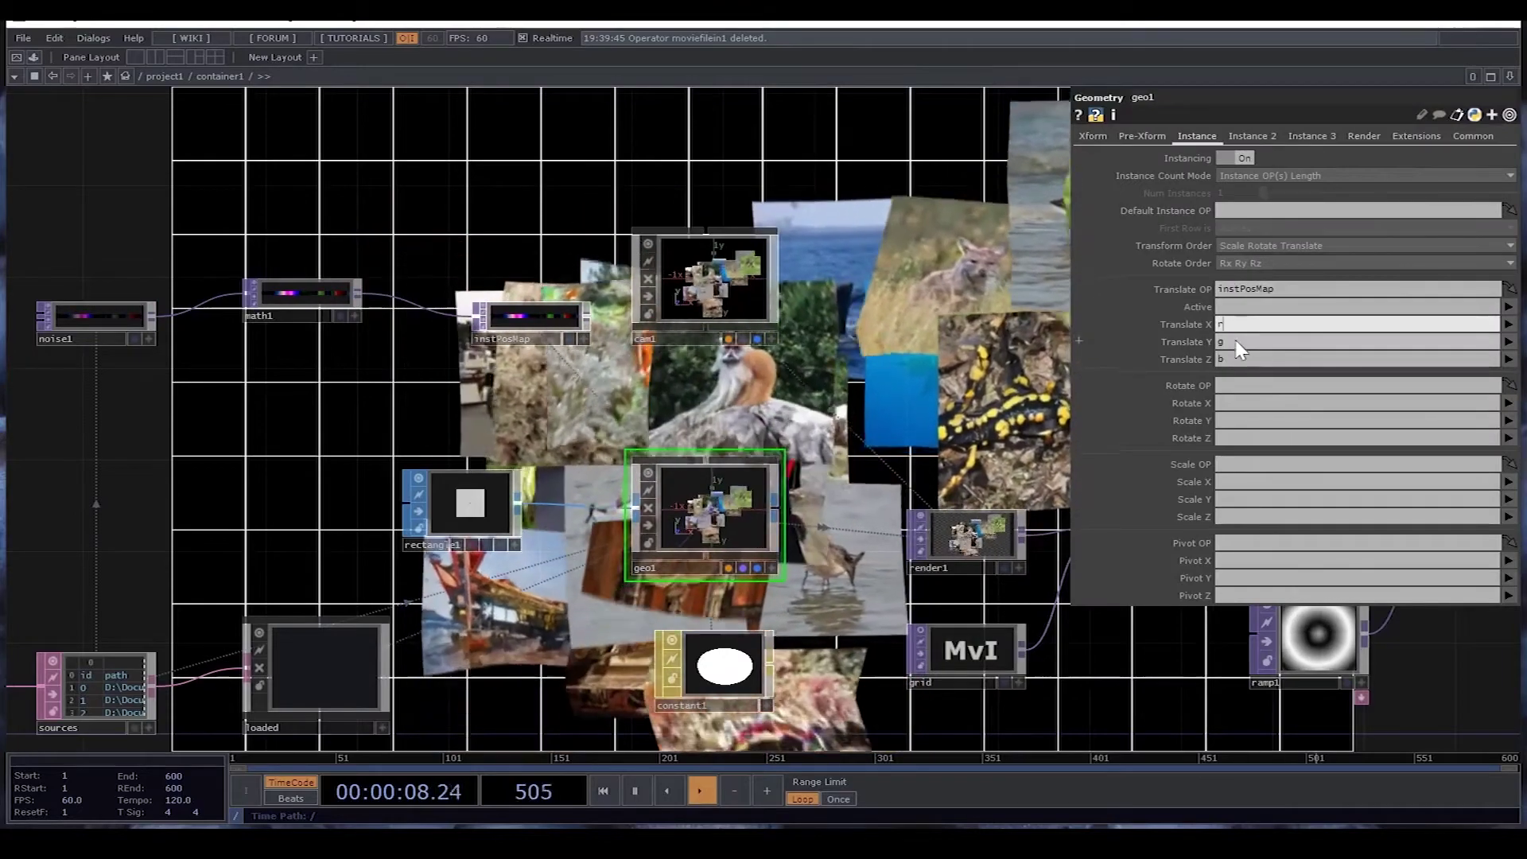
pyautogui.click(1248, 138)
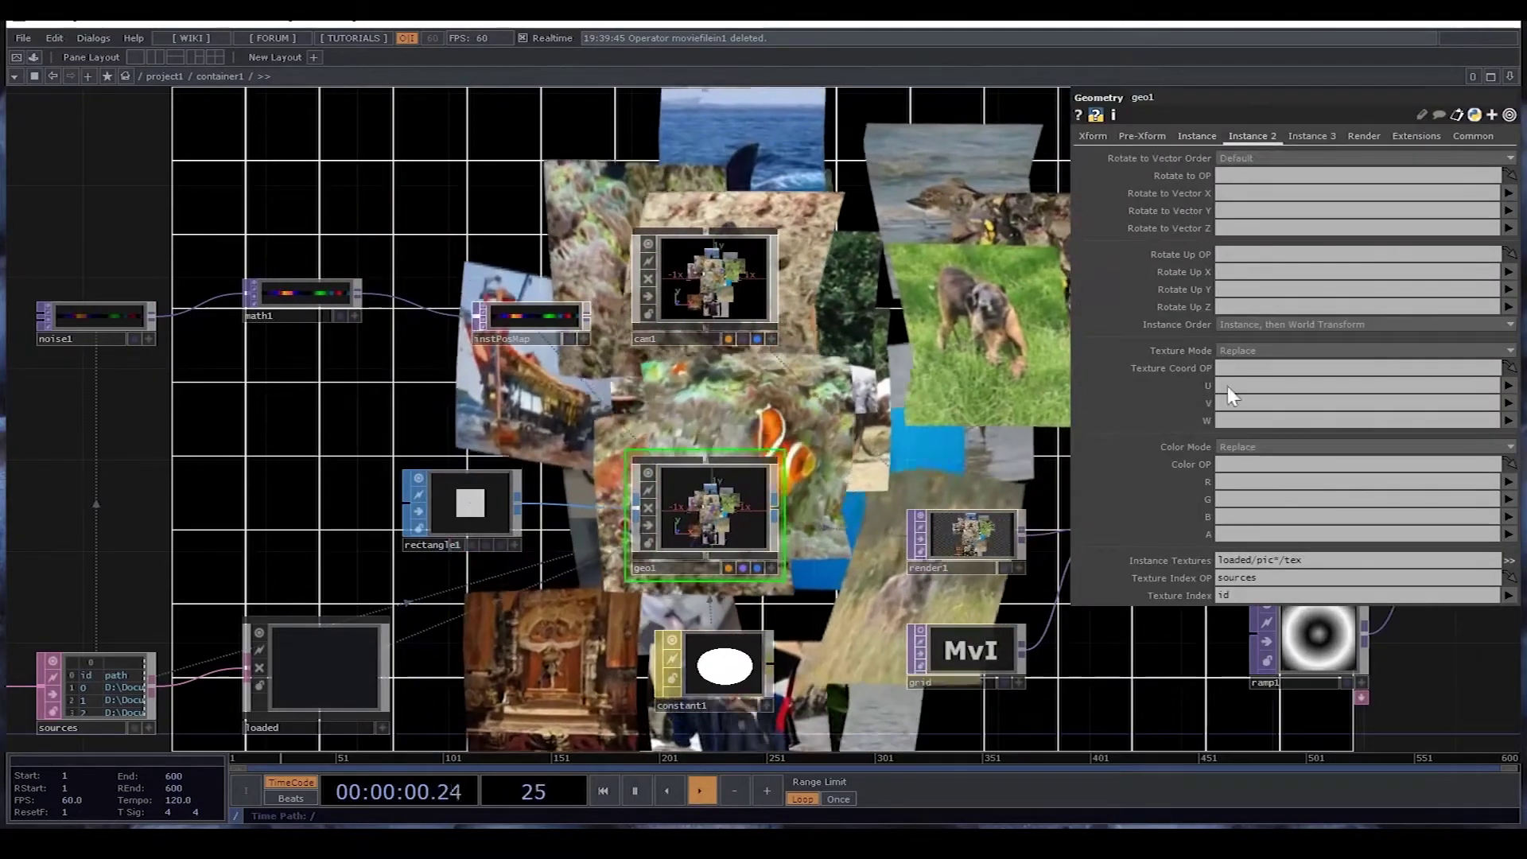
pyautogui.moveTo(625, 318); pyautogui.dragTo(633, 169)
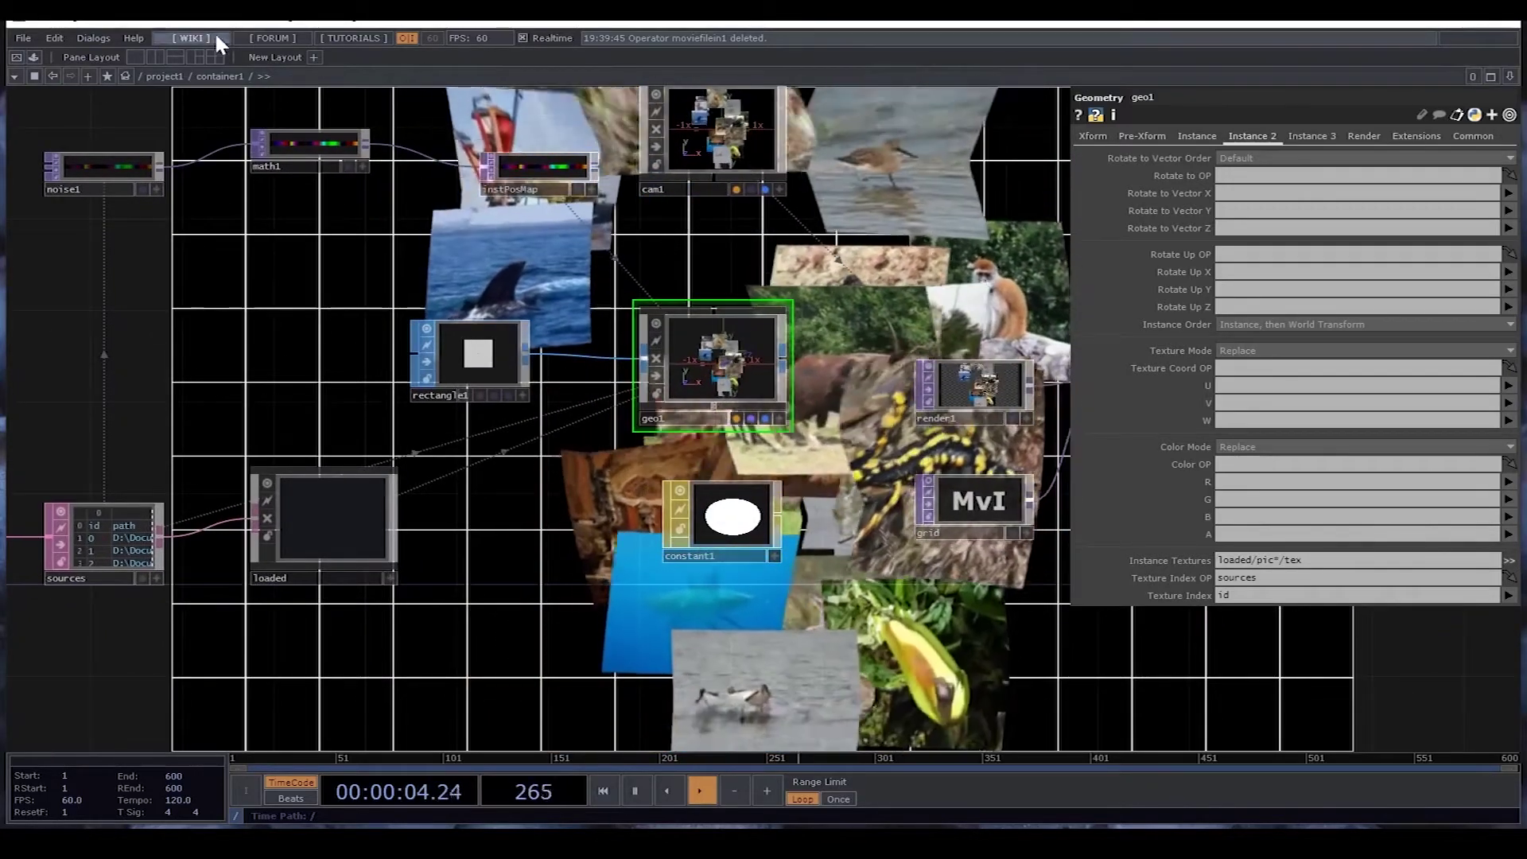
# Split into two network views and dive into loaded/pic1 to select tex.
pyautogui.click(156, 56)
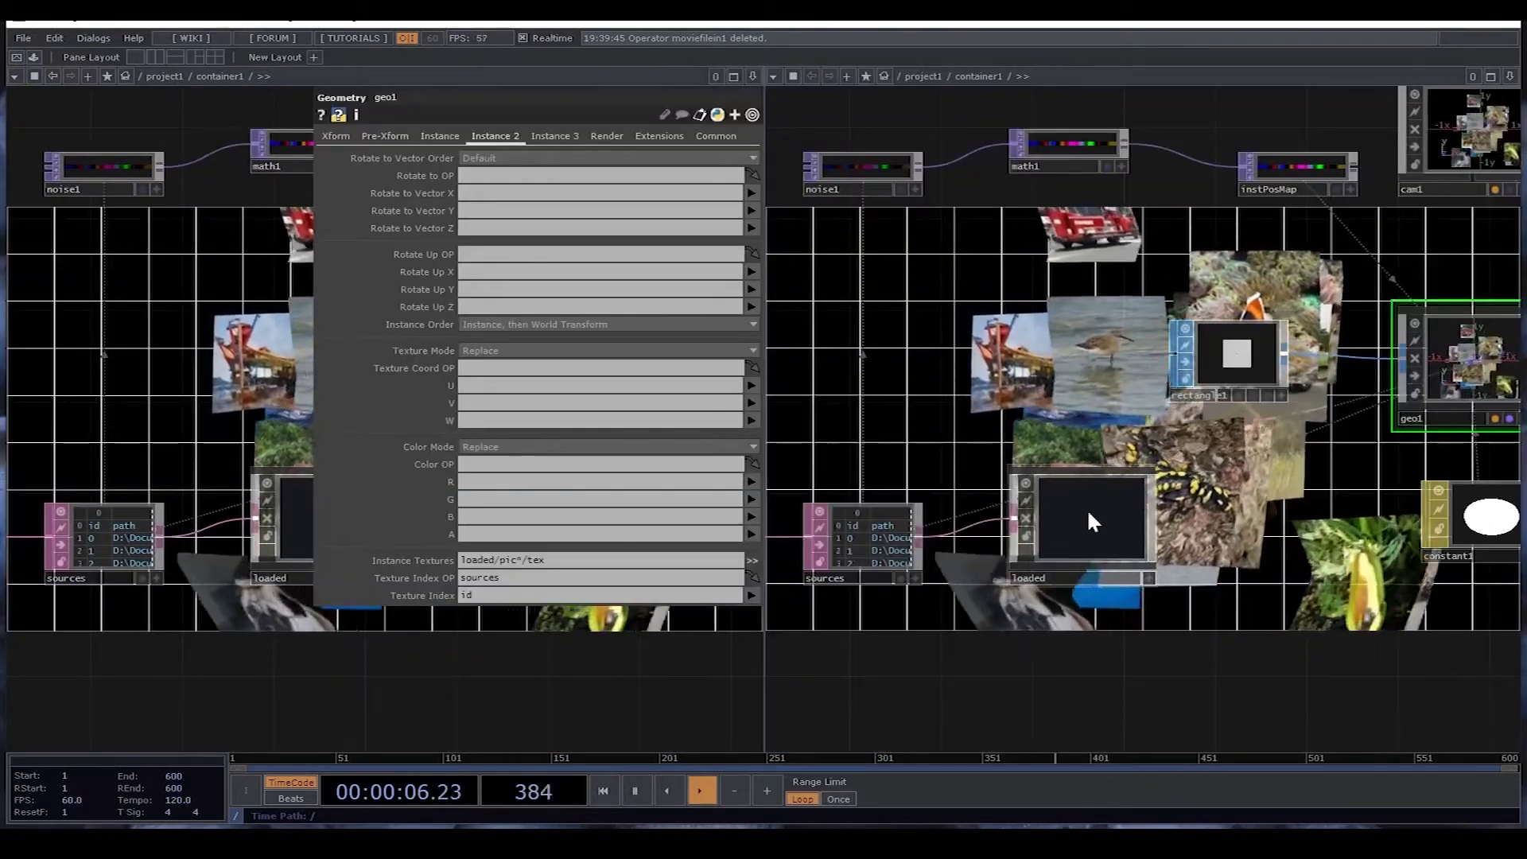
pyautogui.press('i')
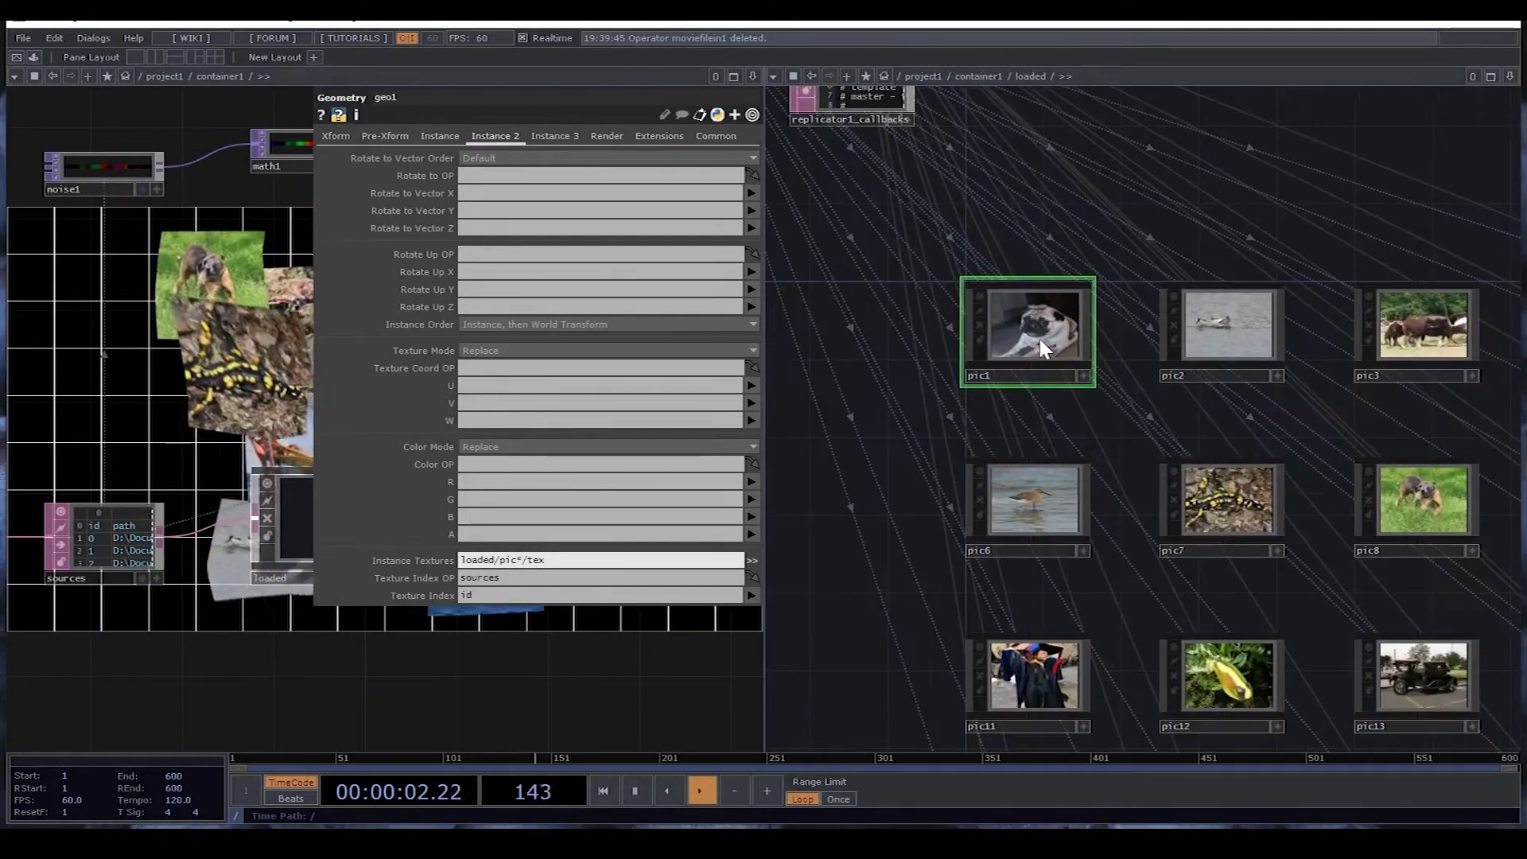
pyautogui.press('i')
pyautogui.click(899, 356)
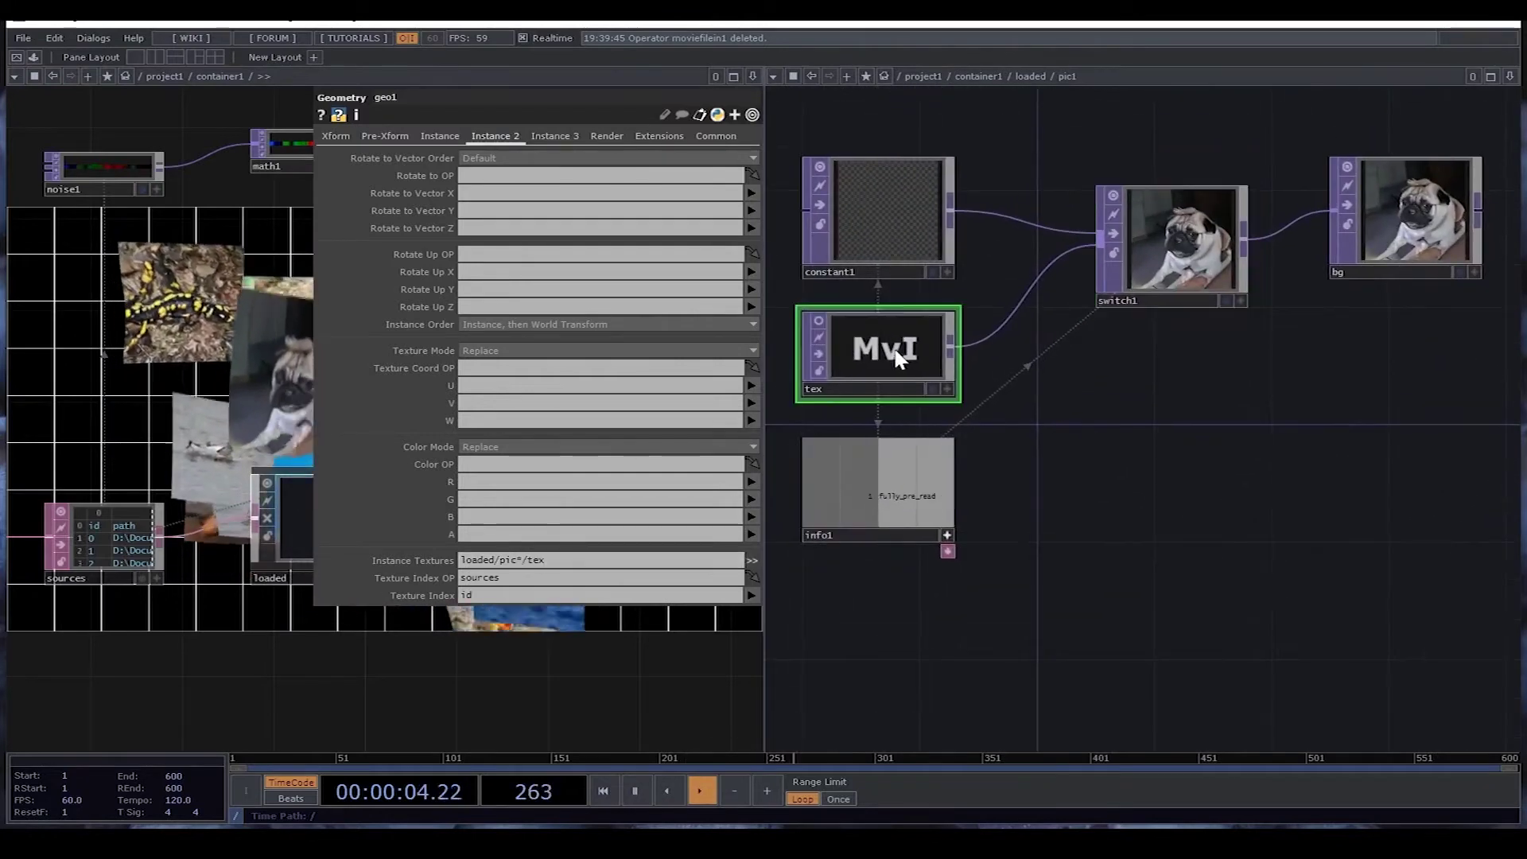
# Return up to container1, frame the sources table, and close the second pane.
pyautogui.press('u')
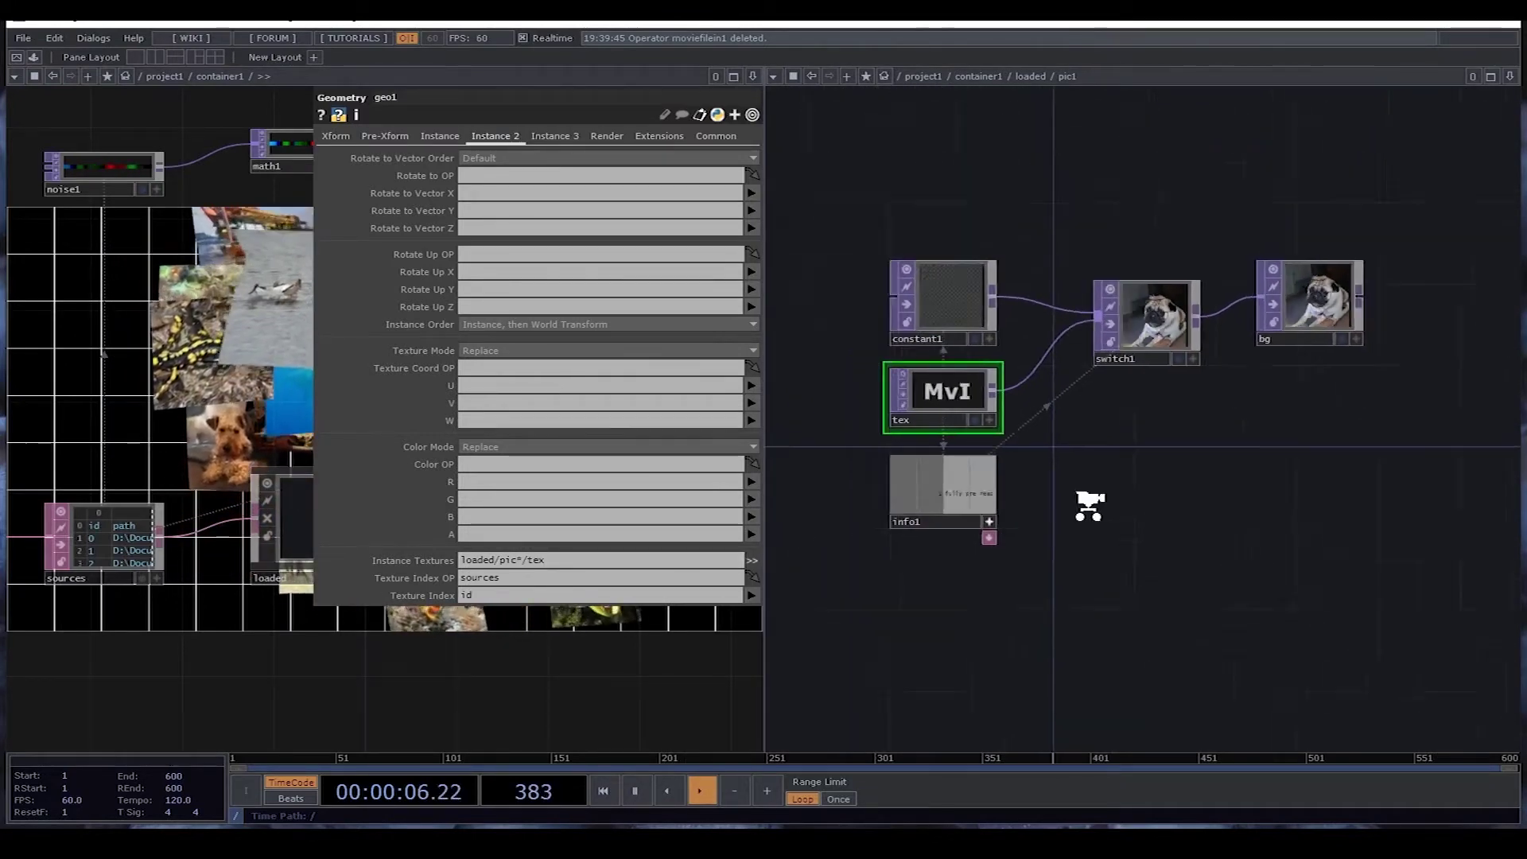
pyautogui.press('u')
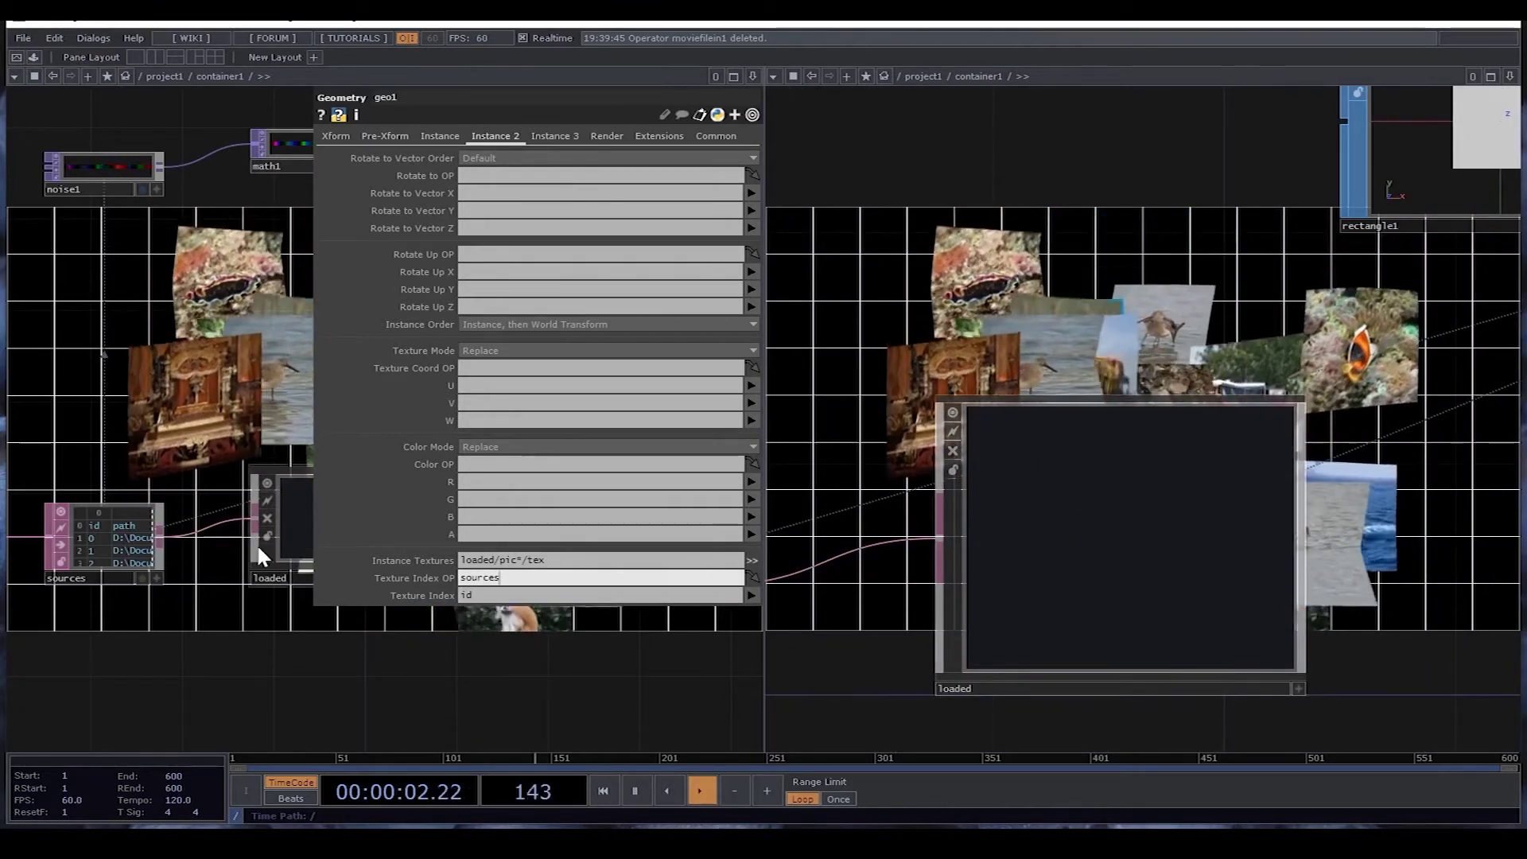
pyautogui.scroll(4, 74, 568)
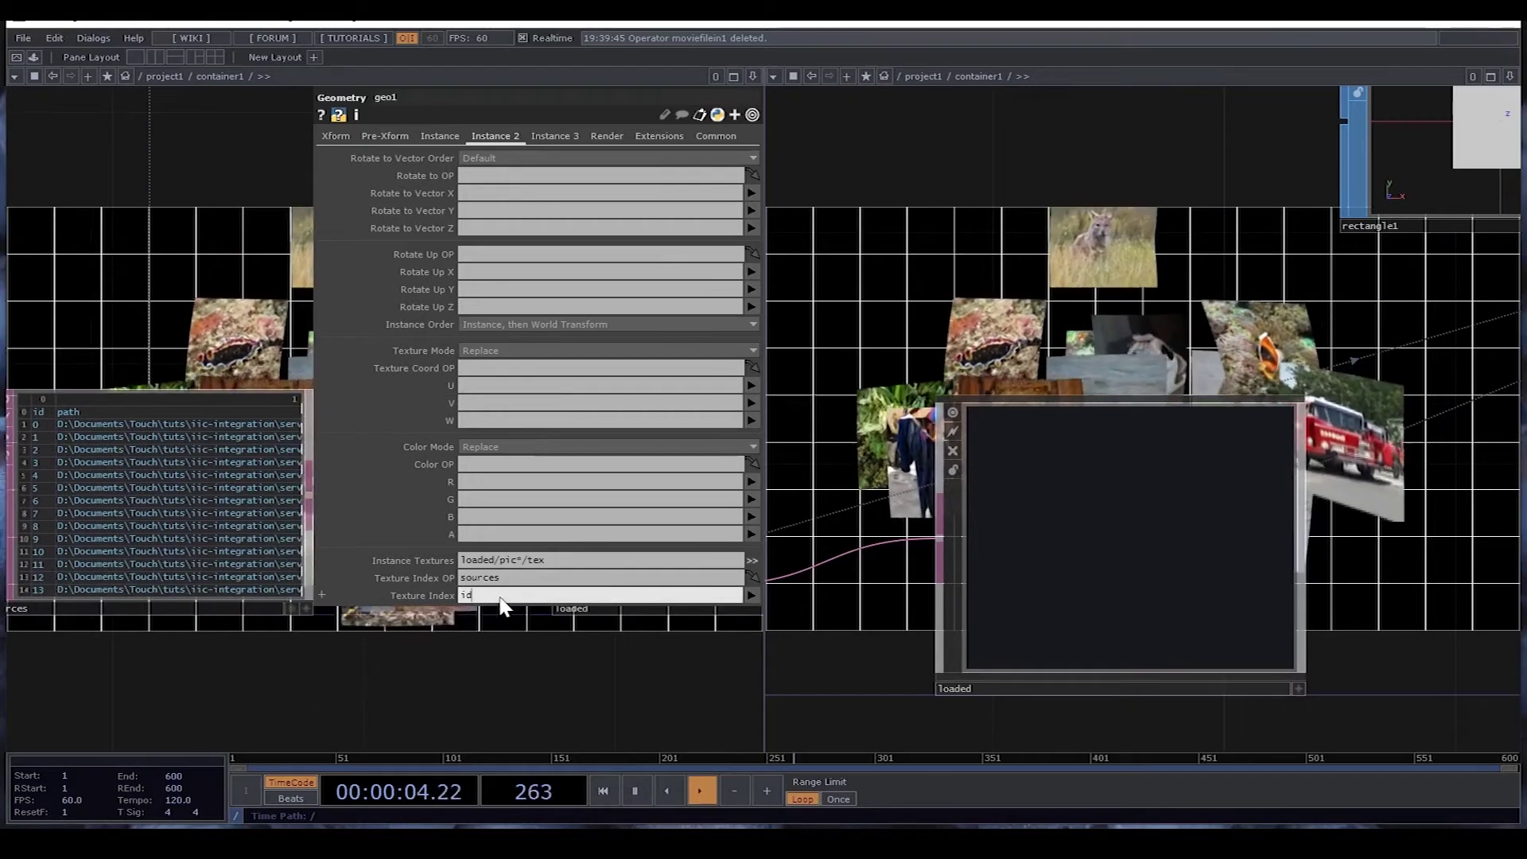
pyautogui.moveTo(680, 657); pyautogui.dragTo(545, 675)
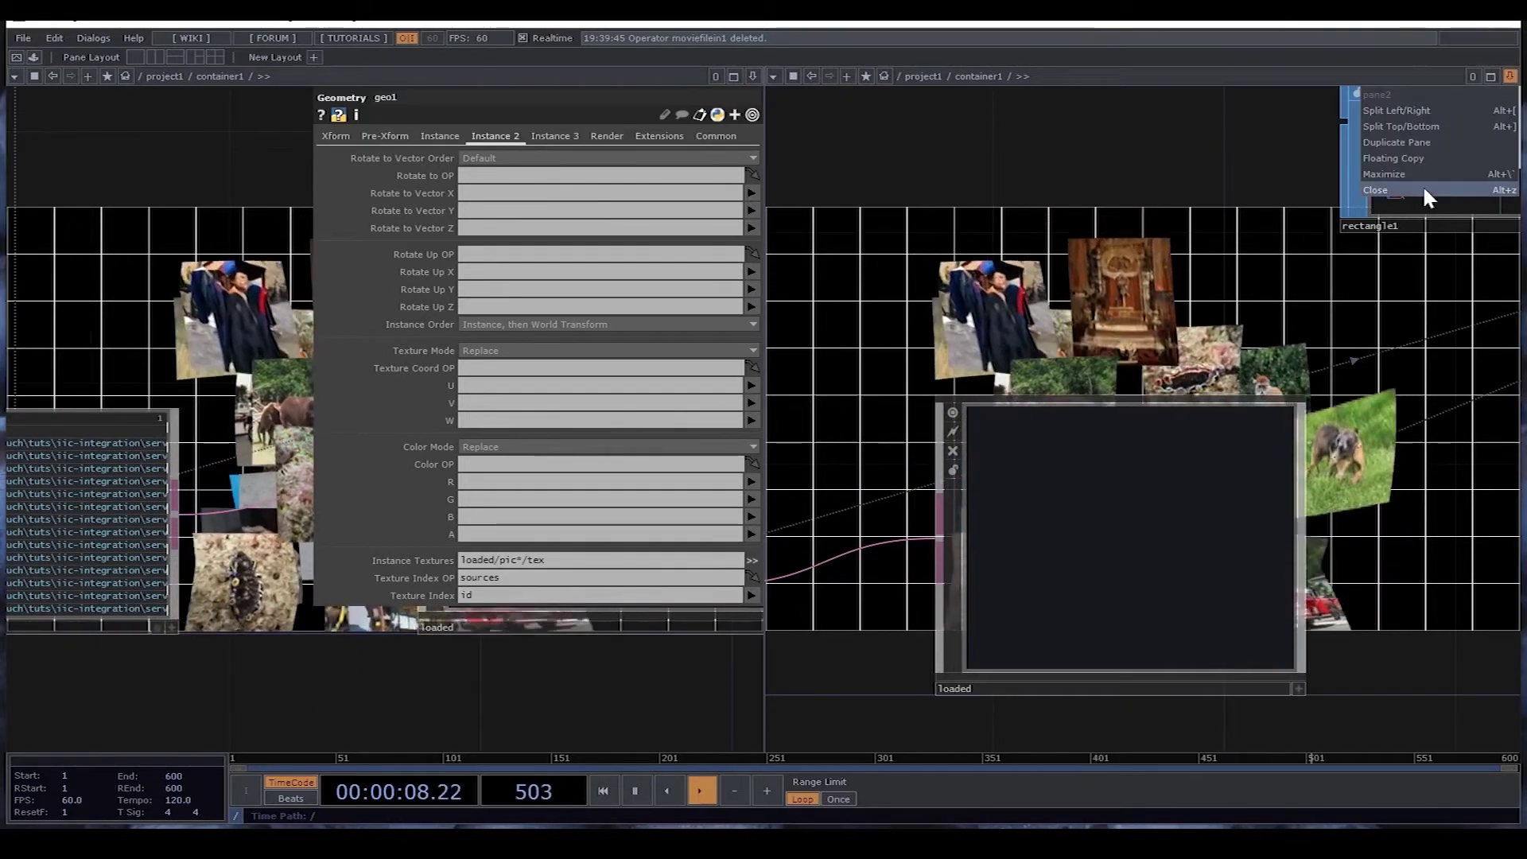
pyautogui.click(1423, 191)
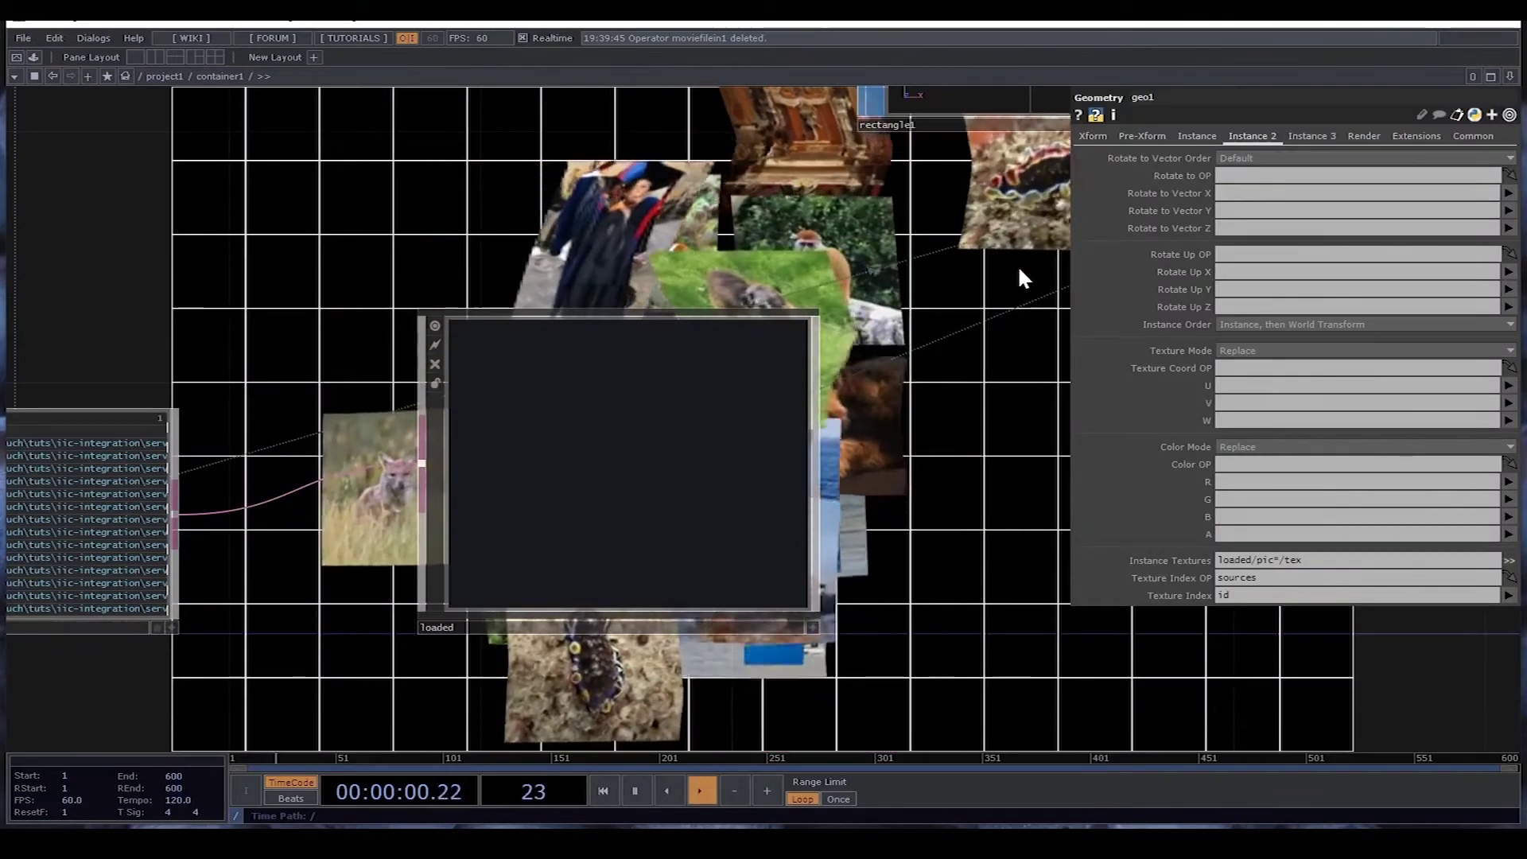
# Zoom and pan from the render chain back through geo1, sources and loaded to select1.
pyautogui.scroll(-8, 1139, 486)
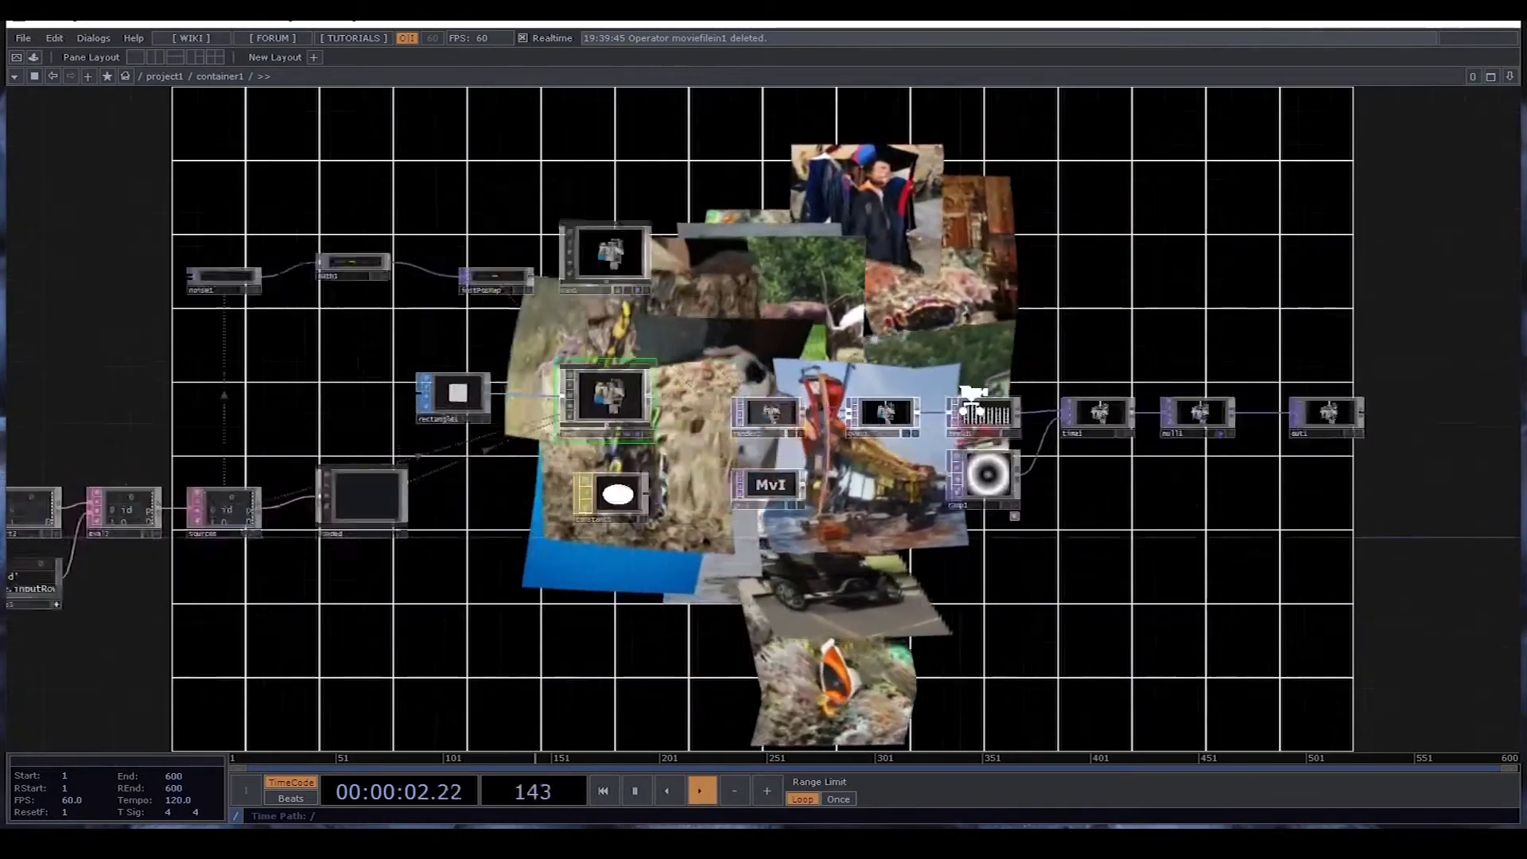
pyautogui.scroll(8, 970, 392)
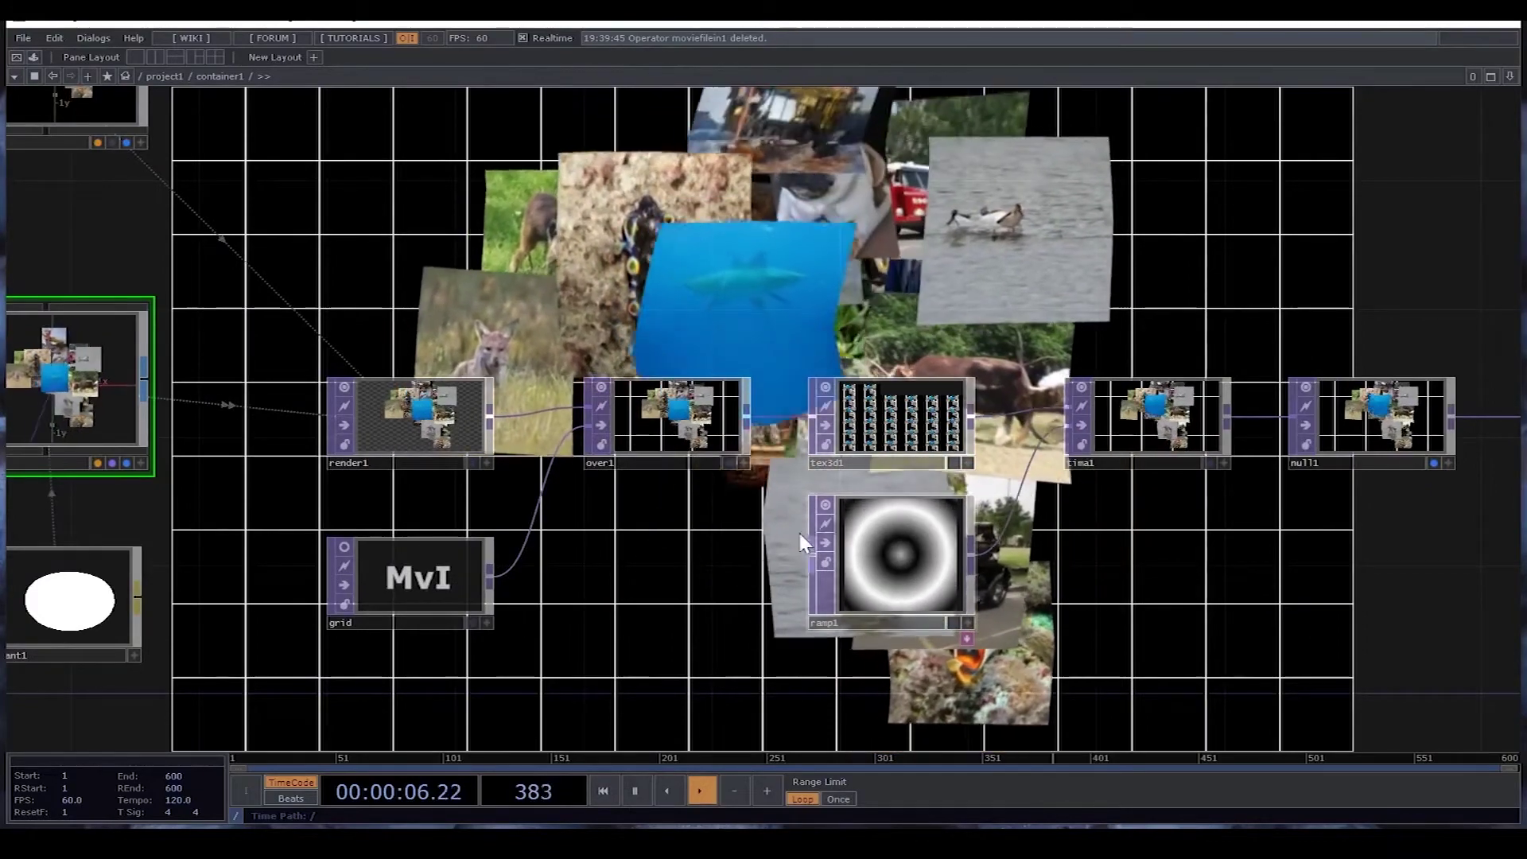
pyautogui.moveTo(1021, 543); pyautogui.dragTo(762, 556)
pyautogui.scroll(-3, 762, 557)
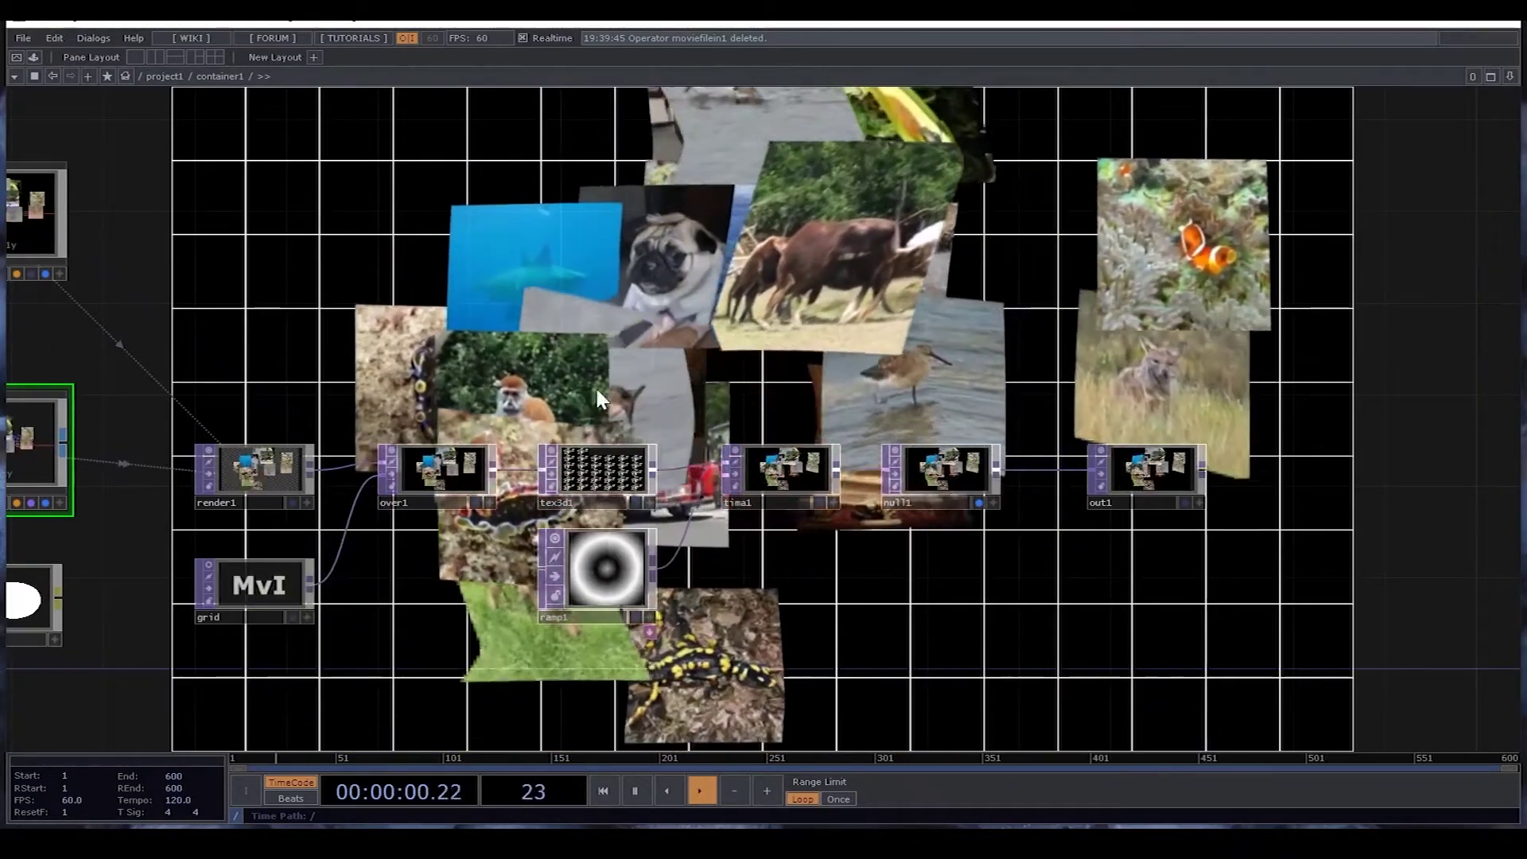
pyautogui.moveTo(338, 406); pyautogui.dragTo(713, 391)
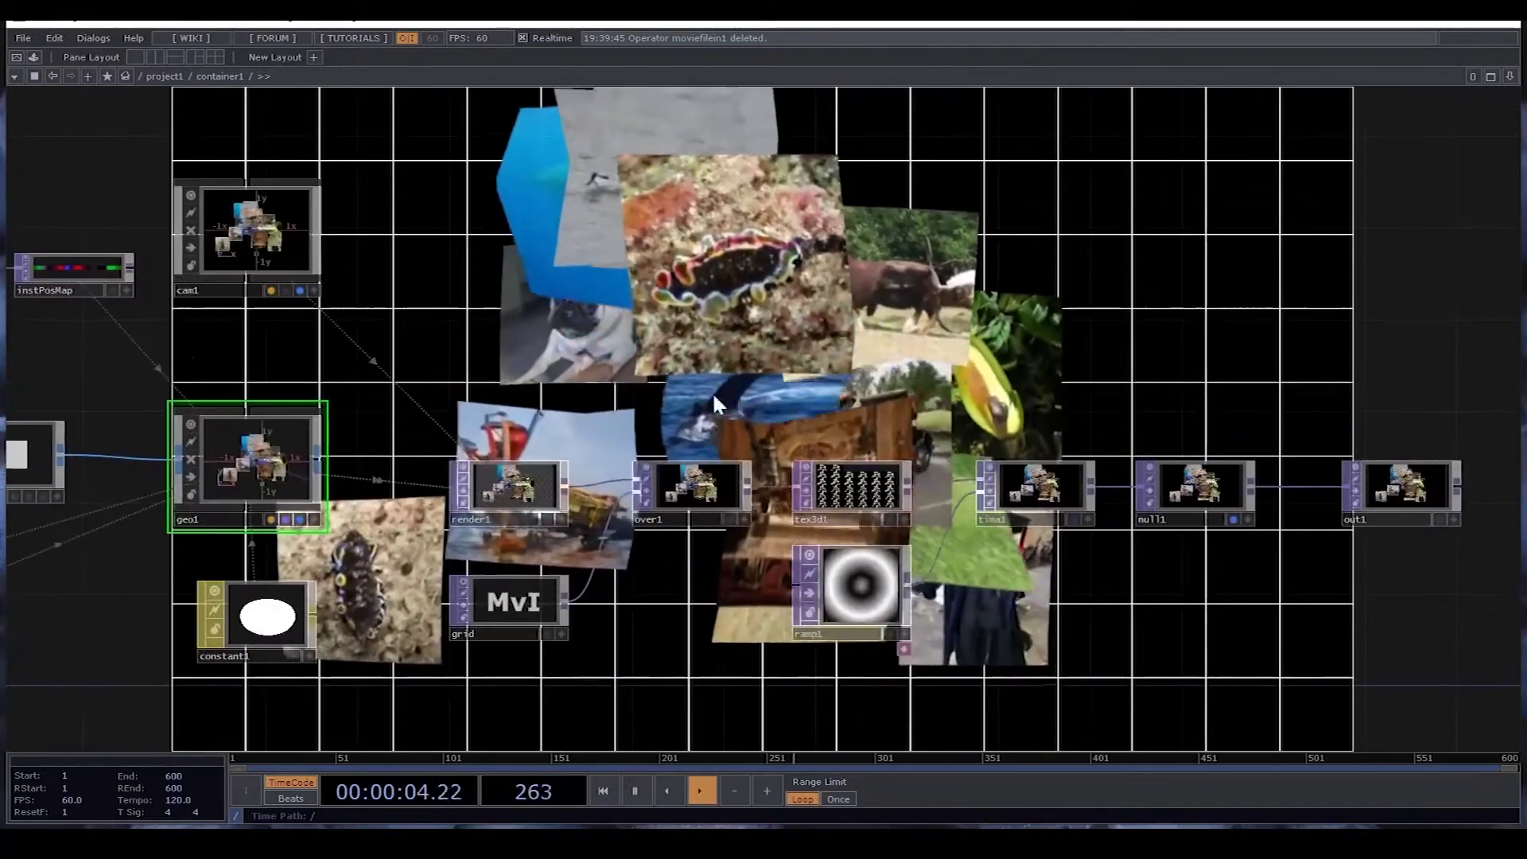
pyautogui.moveTo(19, 443); pyautogui.dragTo(529, 415)
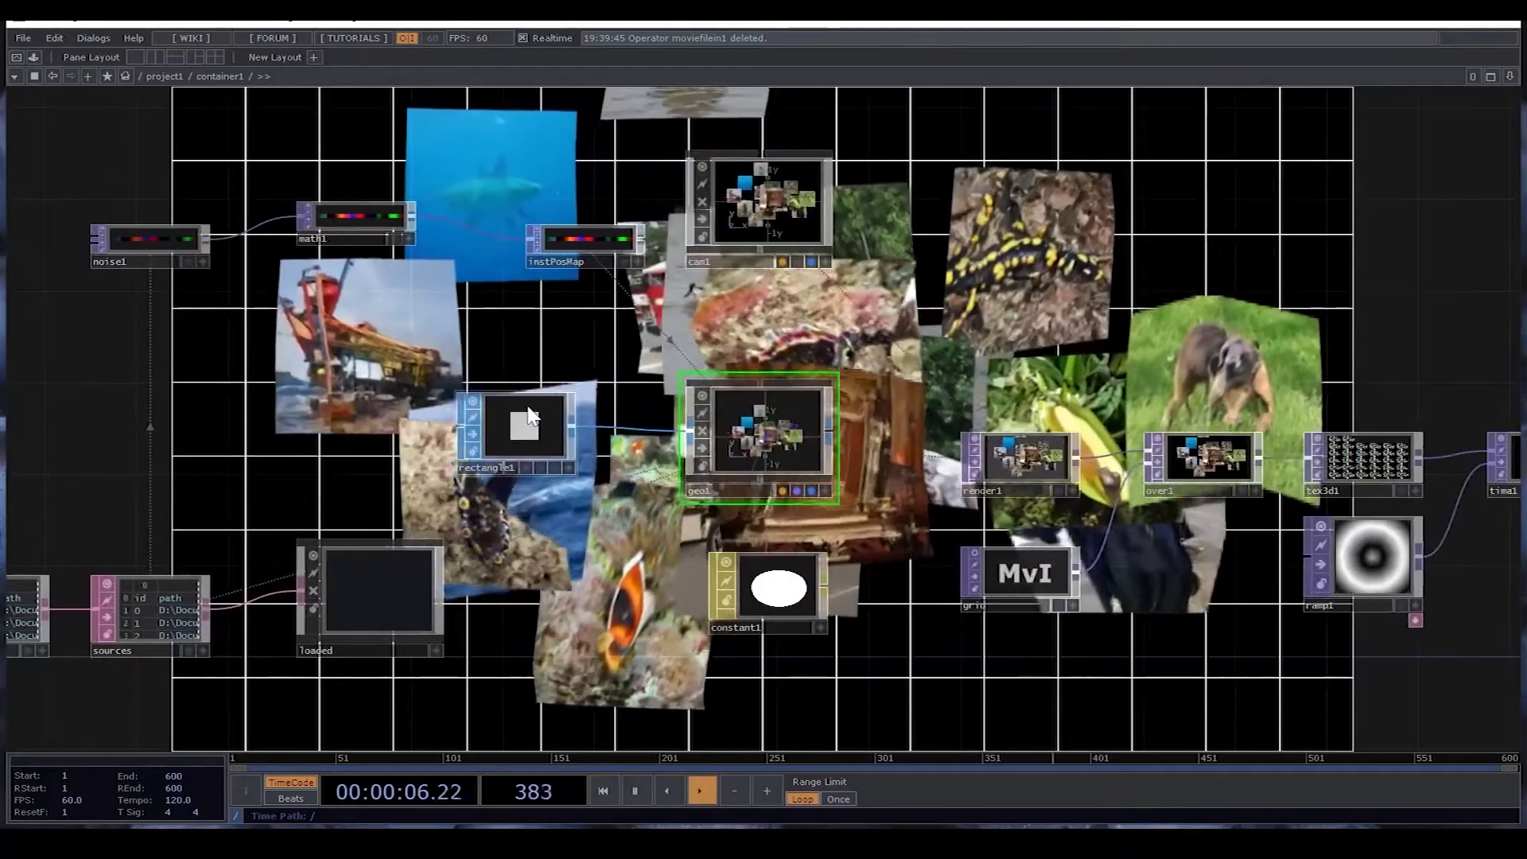
pyautogui.moveTo(157, 443); pyautogui.dragTo(811, 445)
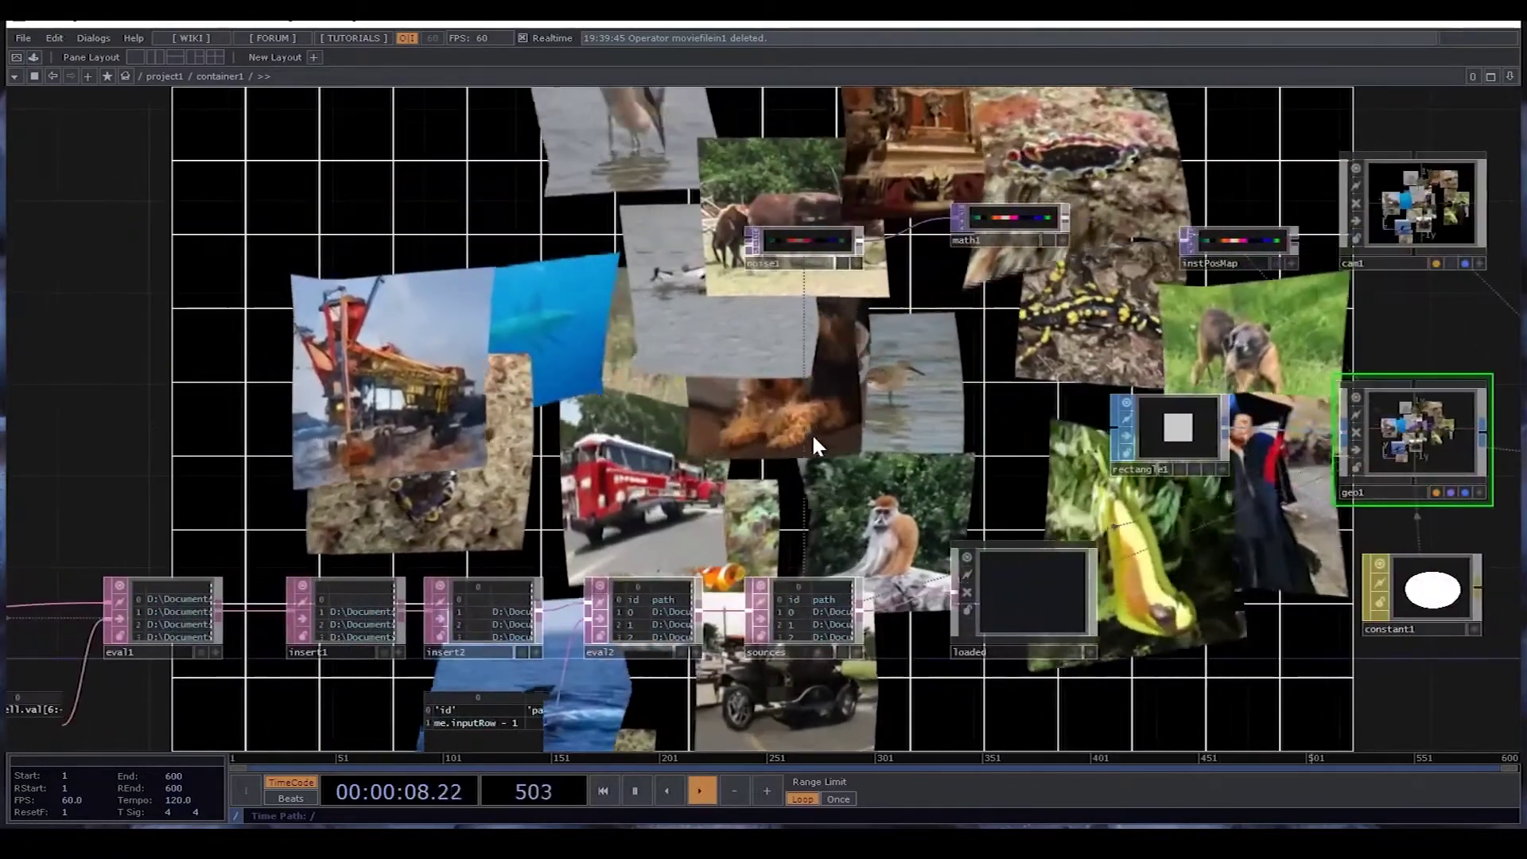
pyautogui.moveTo(690, 441); pyautogui.dragTo(961, 481)
pyautogui.hotkey('alt', 'Tab')
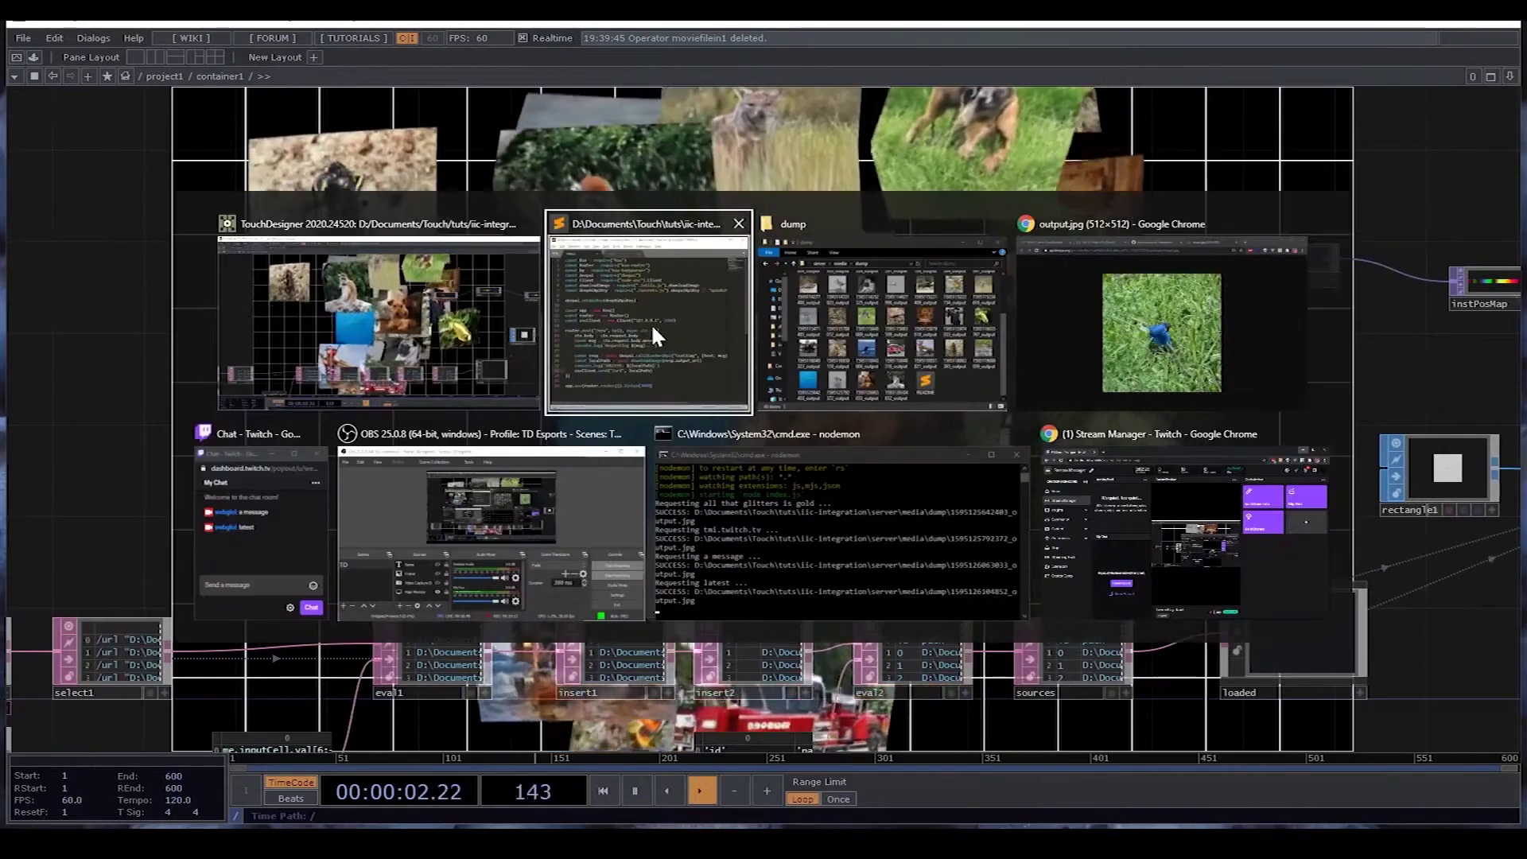
pyautogui.hotkey('ctrl', 'shift', 'Home')
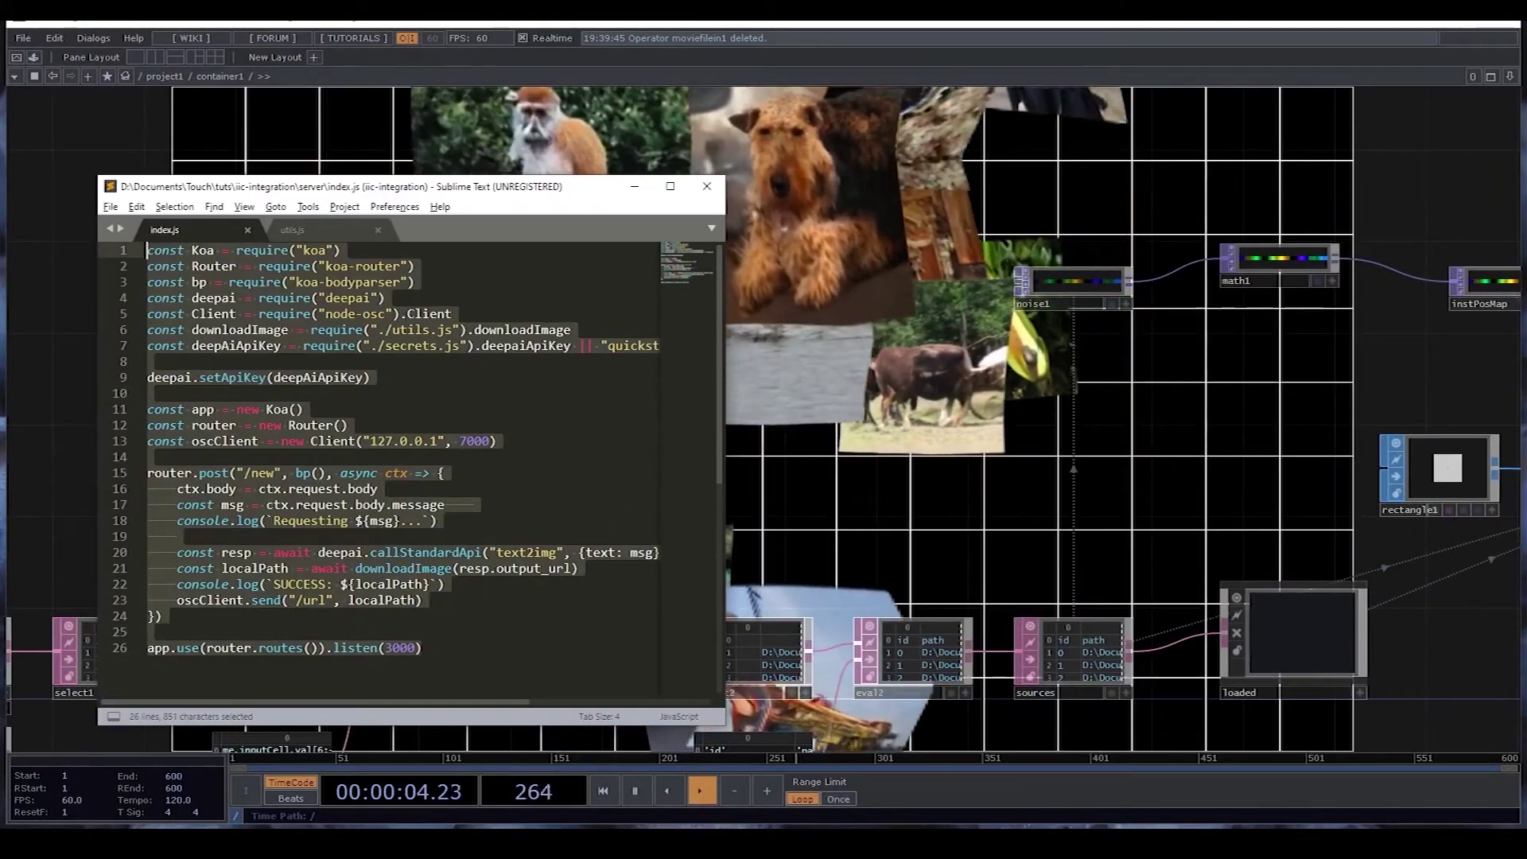
pyautogui.click(378, 330)
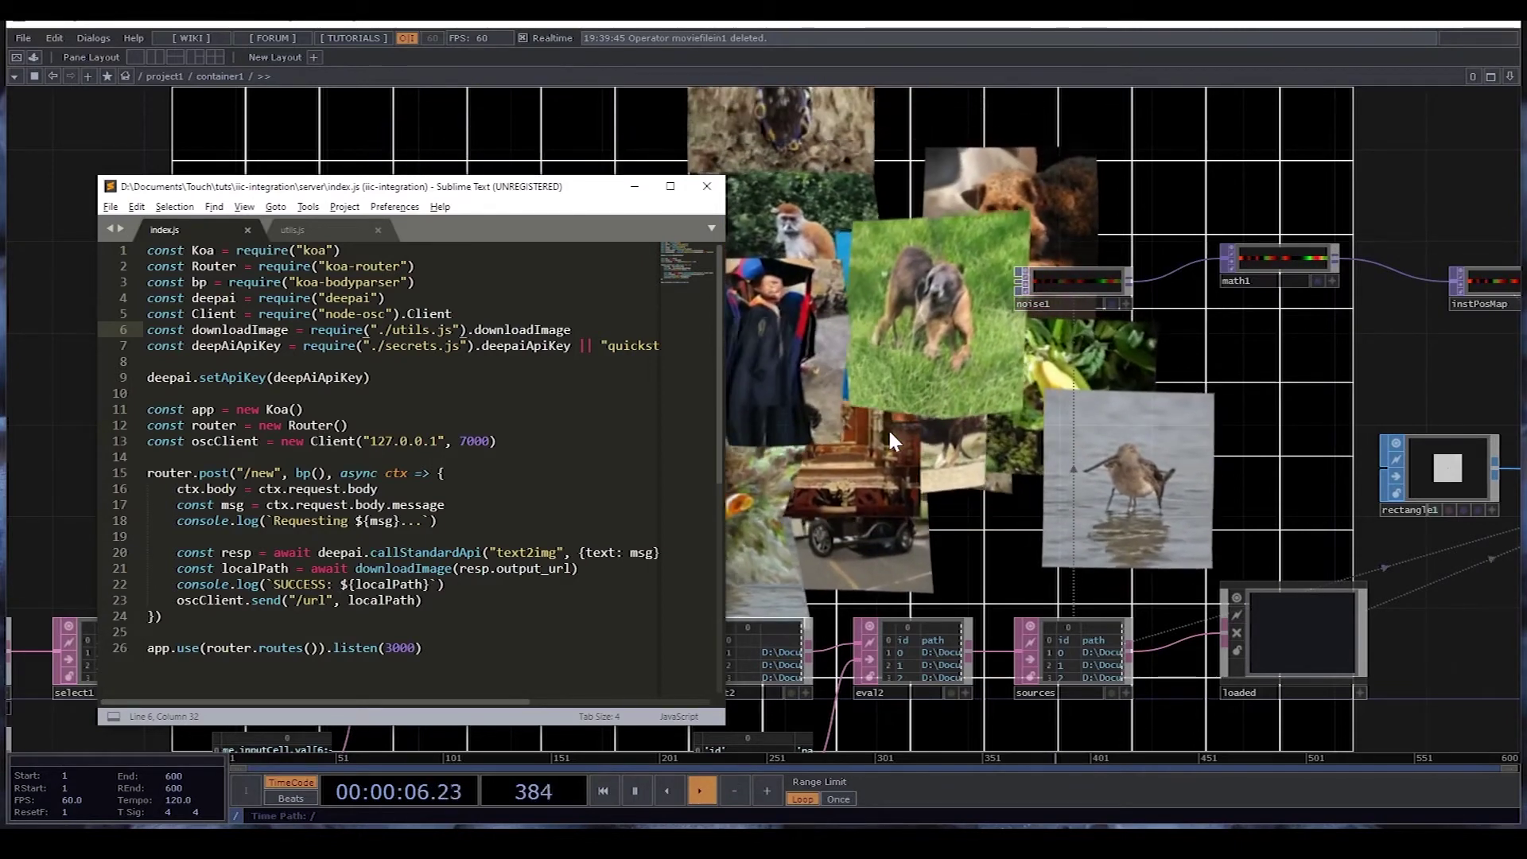
pyautogui.click(888, 428)
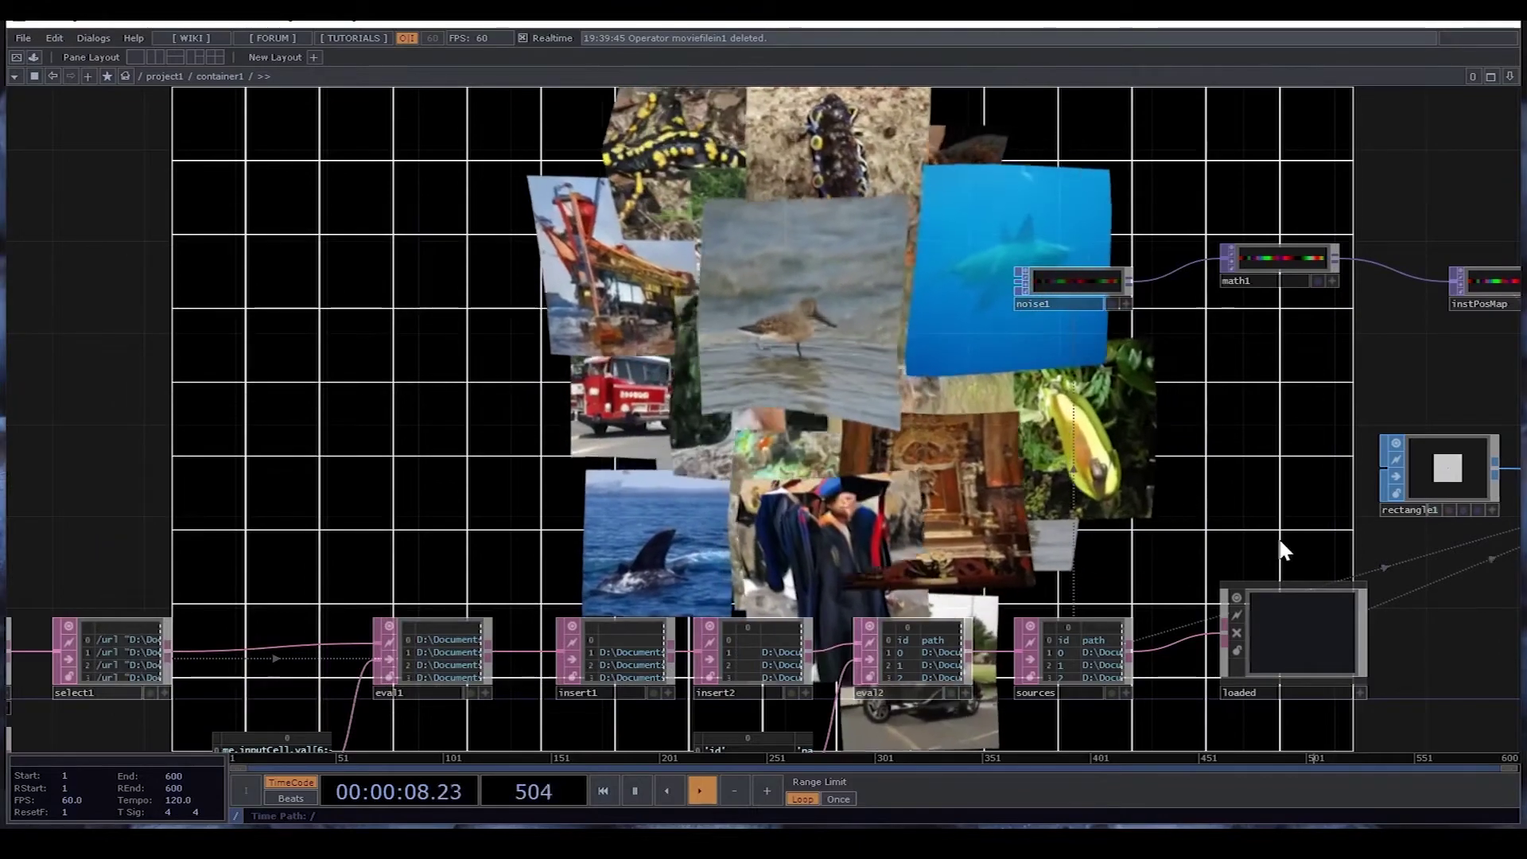
# Clear all of oscin1's received messages from its parameters panel.
pyautogui.scroll(-5, 1177, 494)
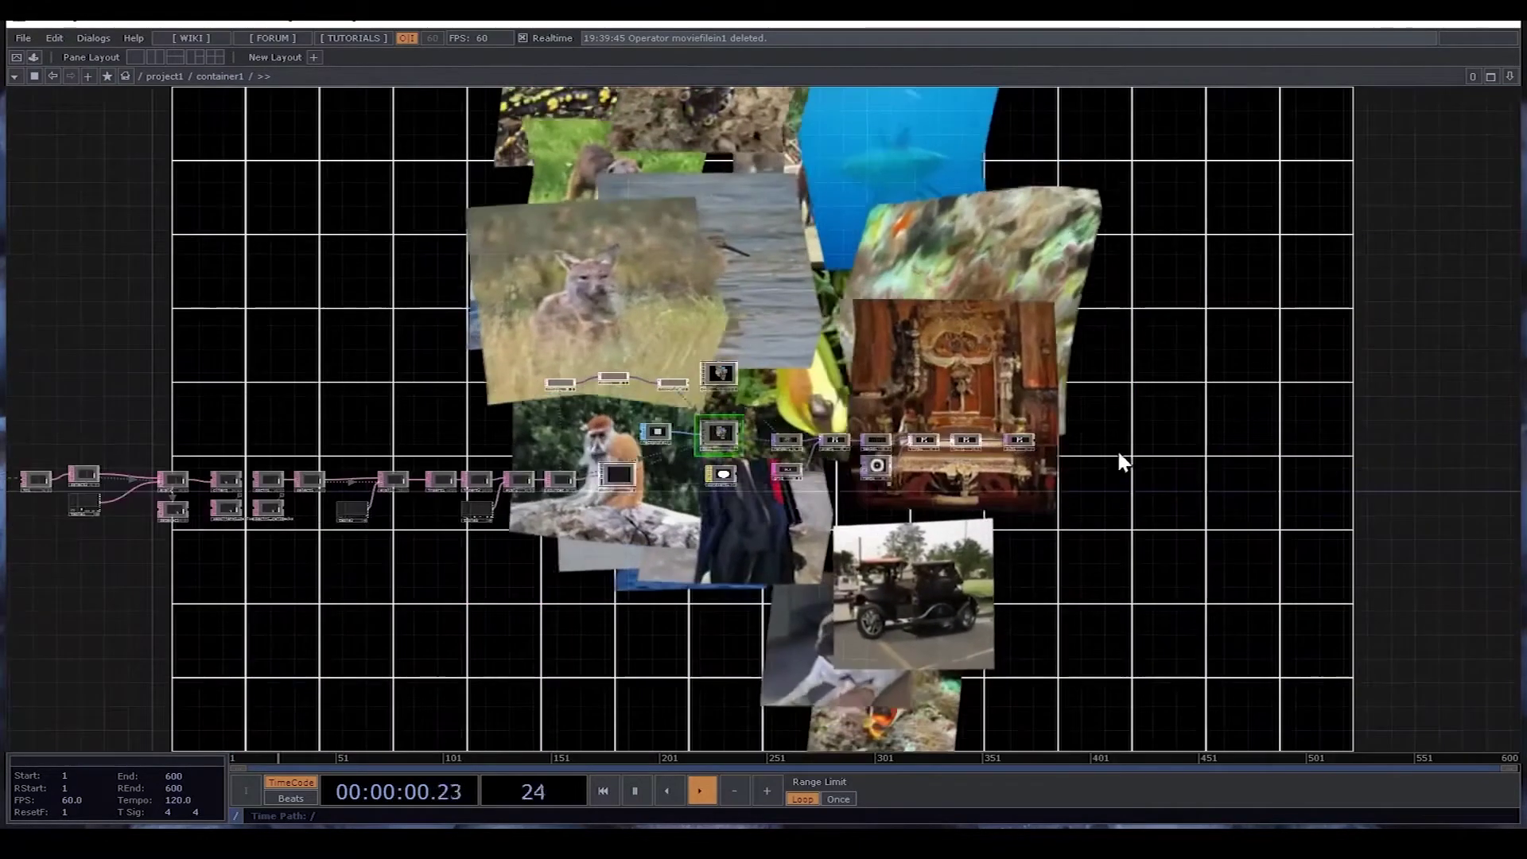
pyautogui.scroll(5, 972, 442)
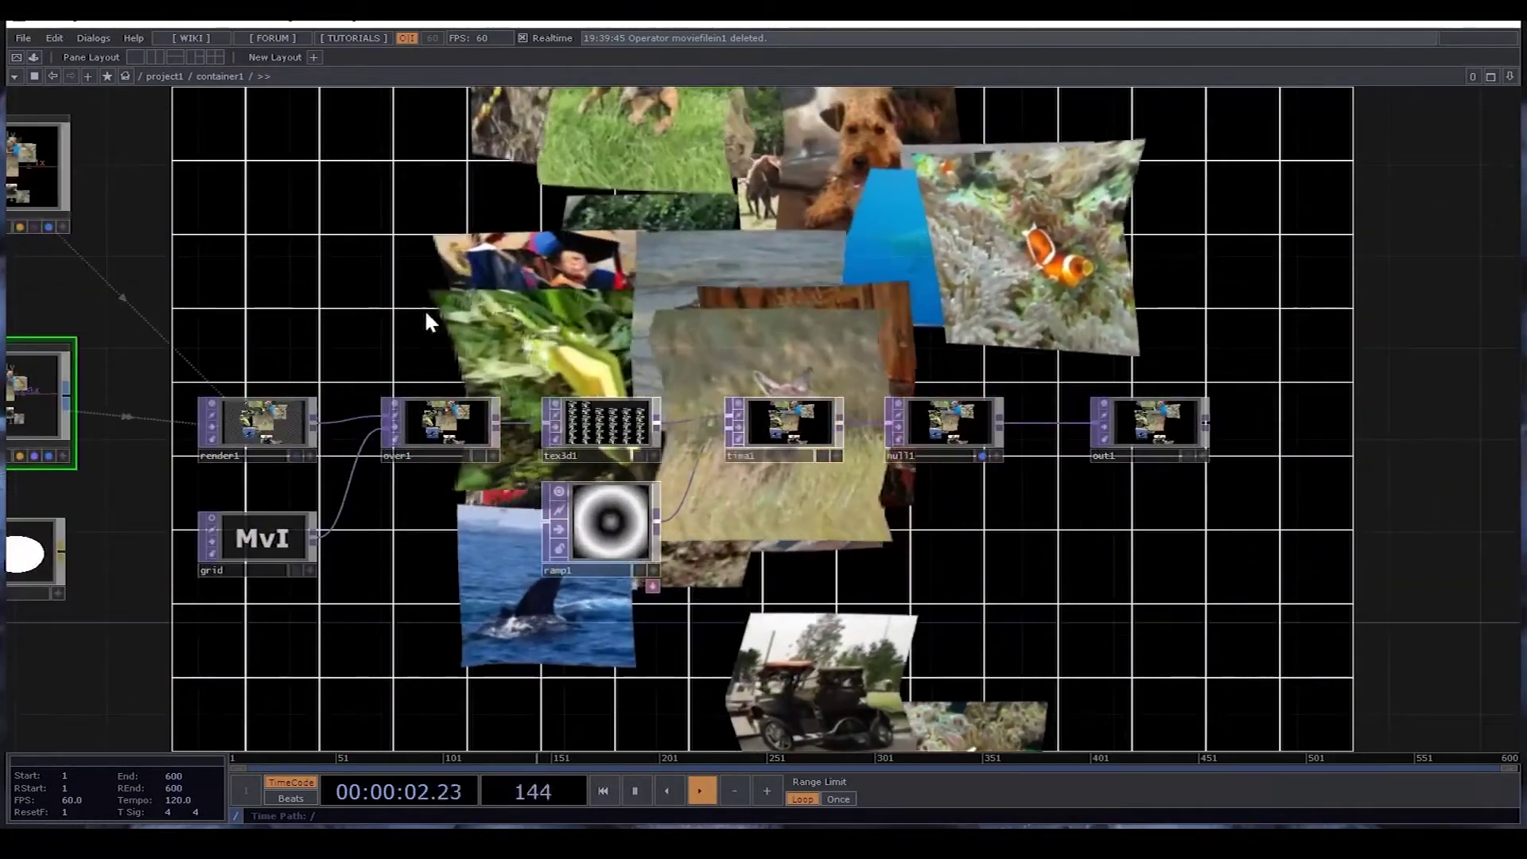
pyautogui.scroll(-5, 427, 321)
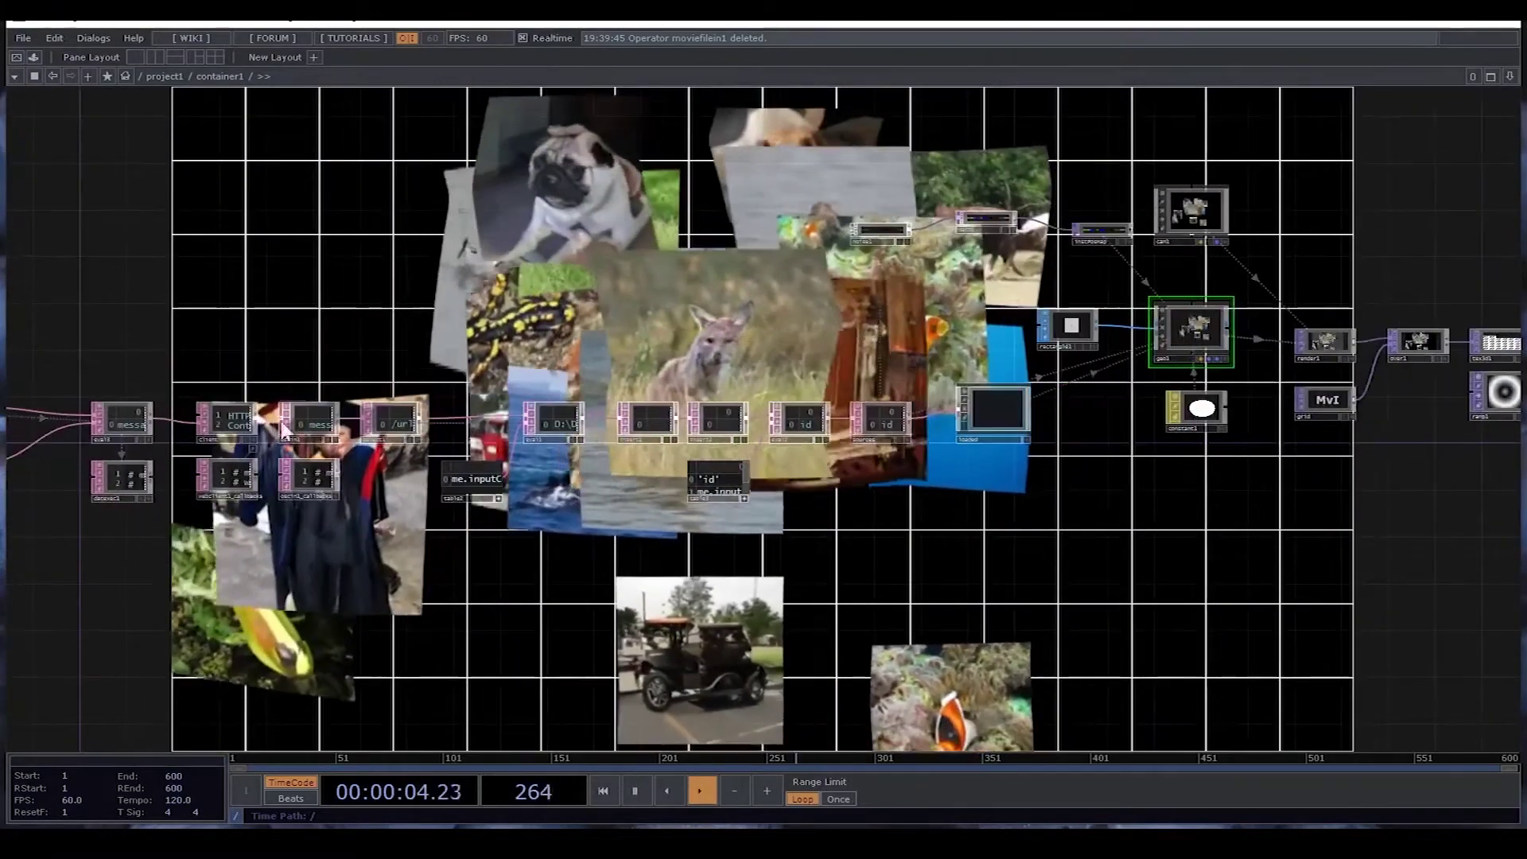
pyautogui.scroll(3, 211, 418)
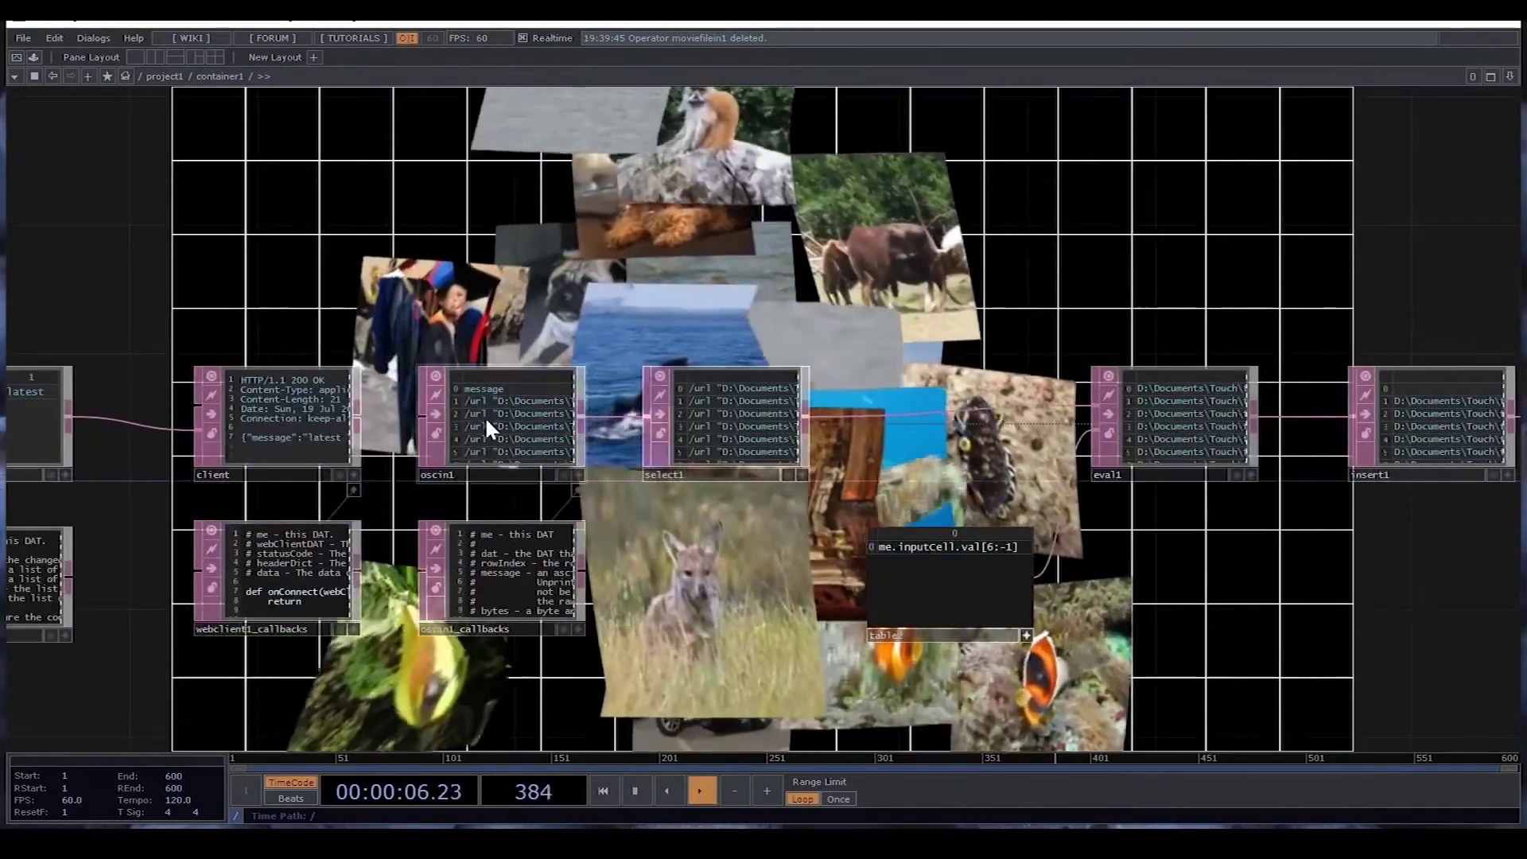
pyautogui.click(485, 416)
pyautogui.press('p')
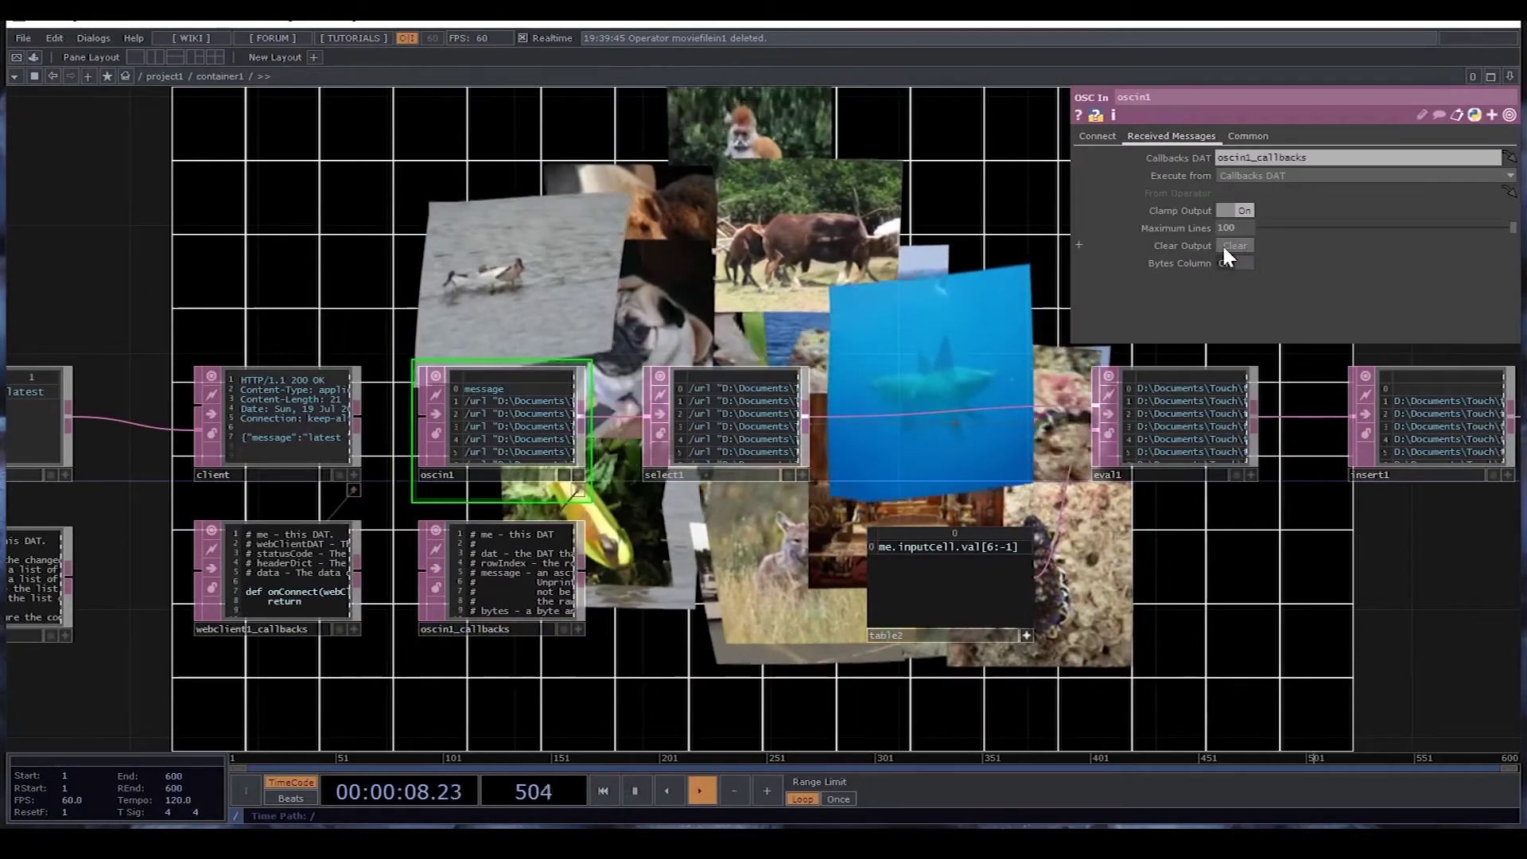
pyautogui.click(1225, 245)
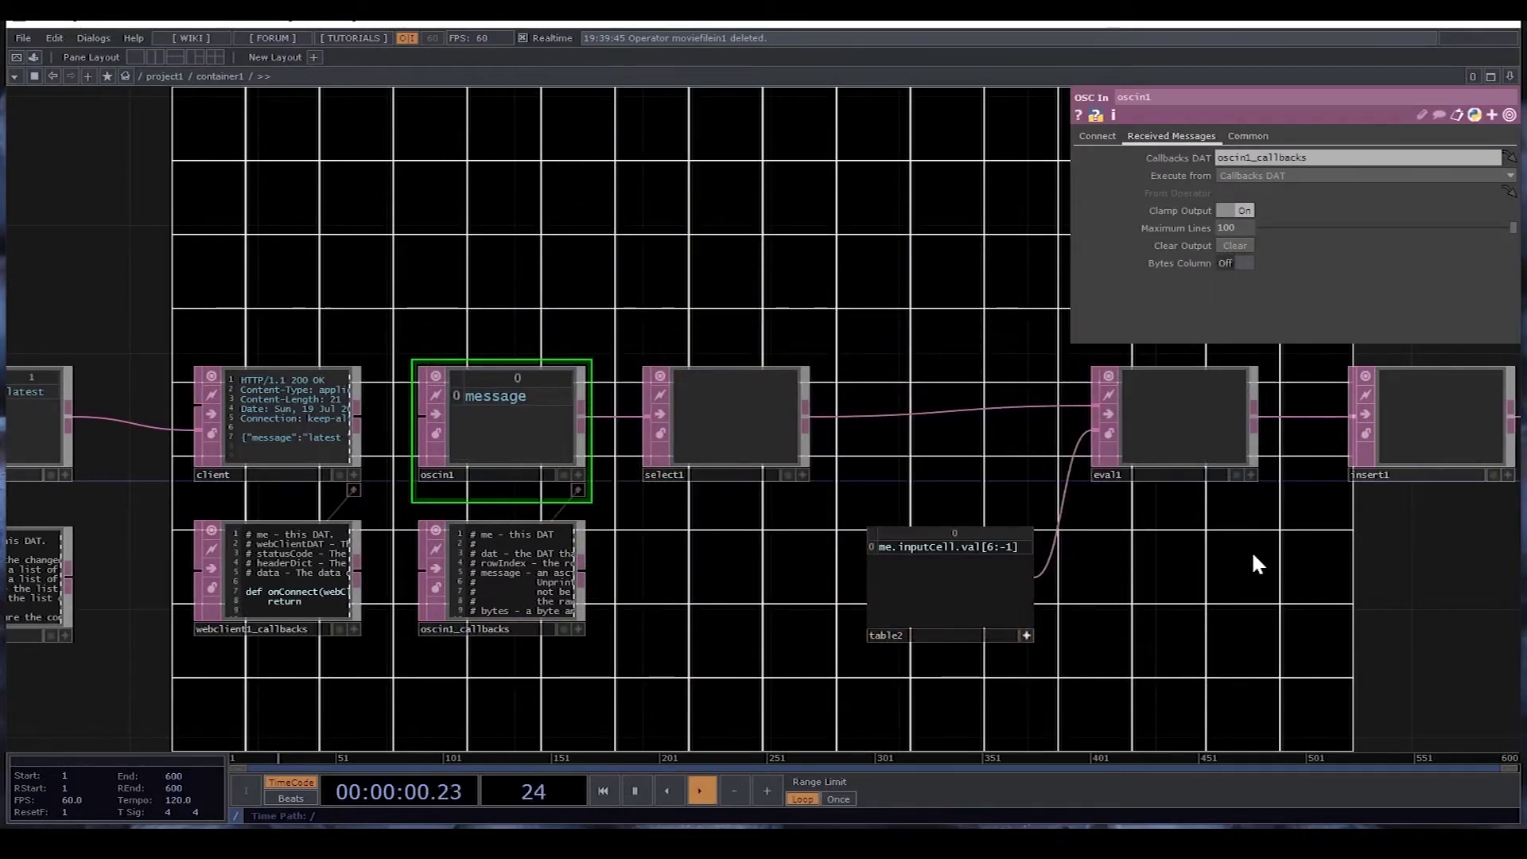
pyautogui.press('p')
pyautogui.moveTo(1190, 290); pyautogui.dragTo(1052, 465)
pyautogui.hotkey('alt', 'Tab')
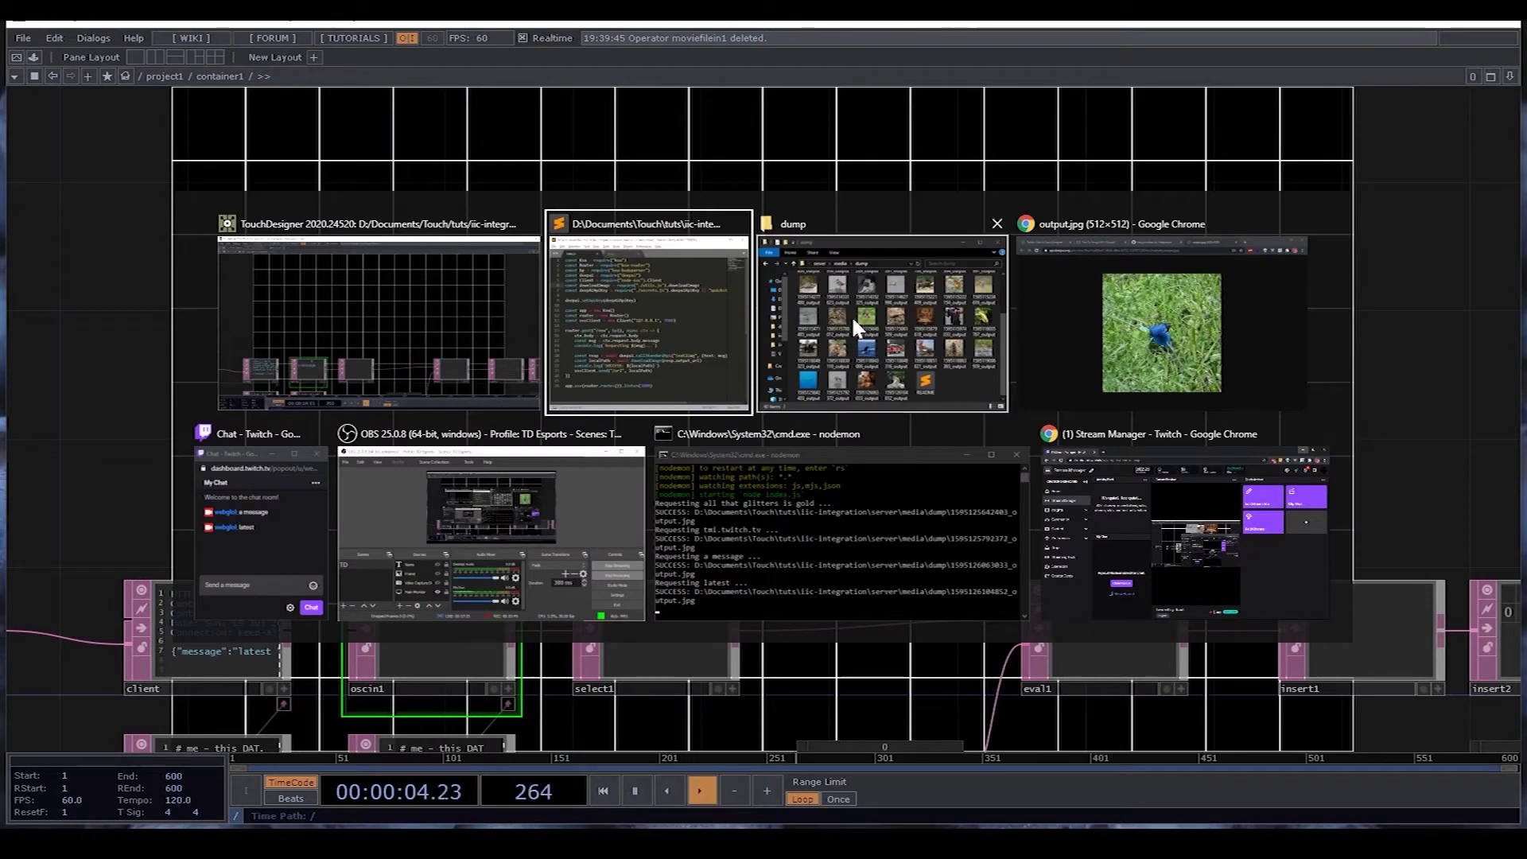
# Check the Twitch chat popout and nodemon server log, then return to TouchDesigner's in1 nodes.
pyautogui.click(230, 493)
pyautogui.hotkey('alt', 'Tab')
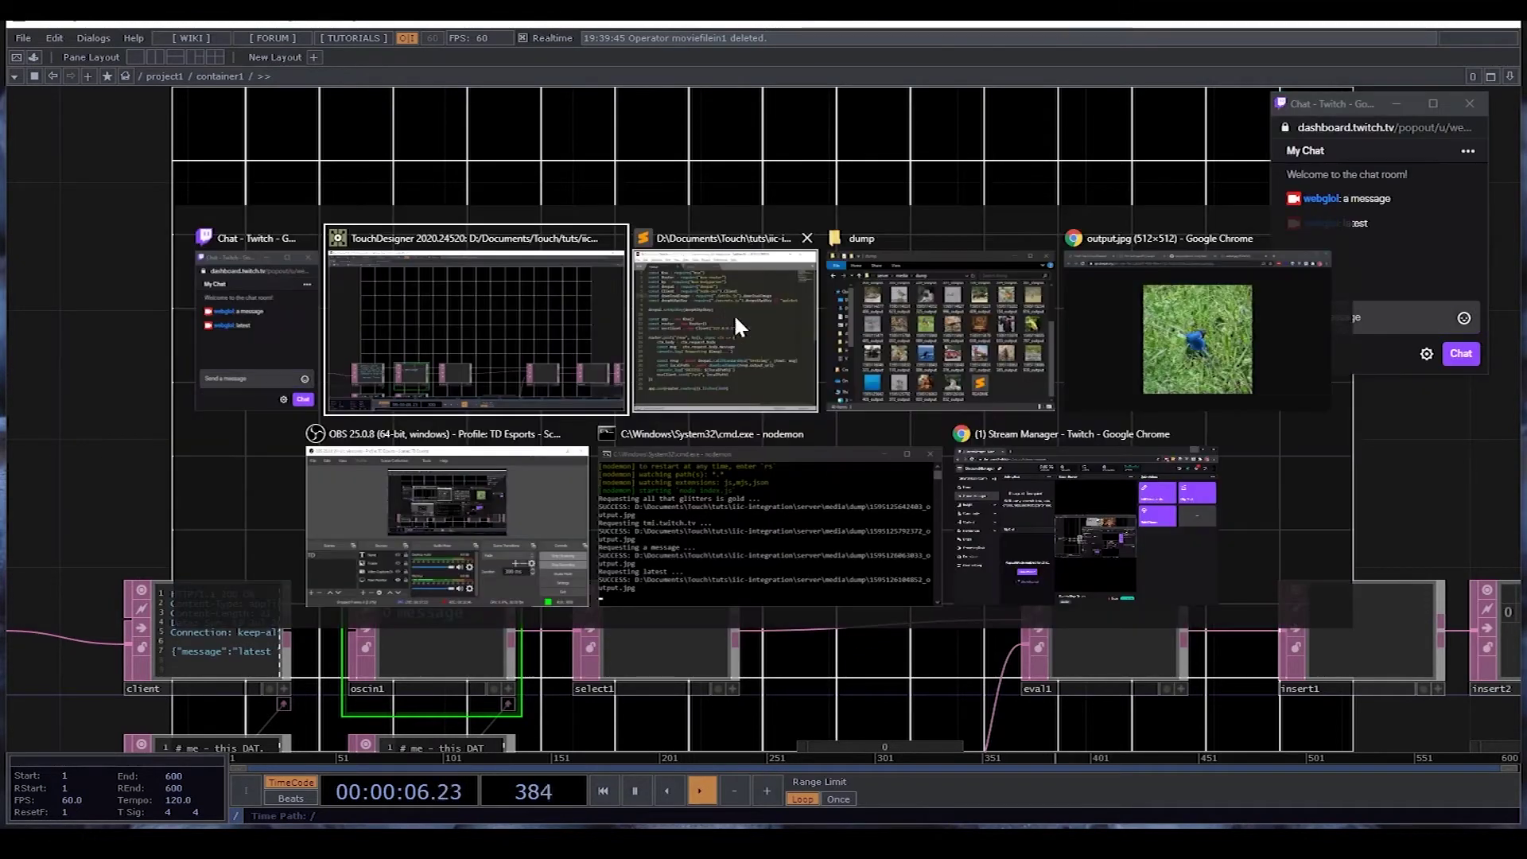
pyautogui.click(839, 485)
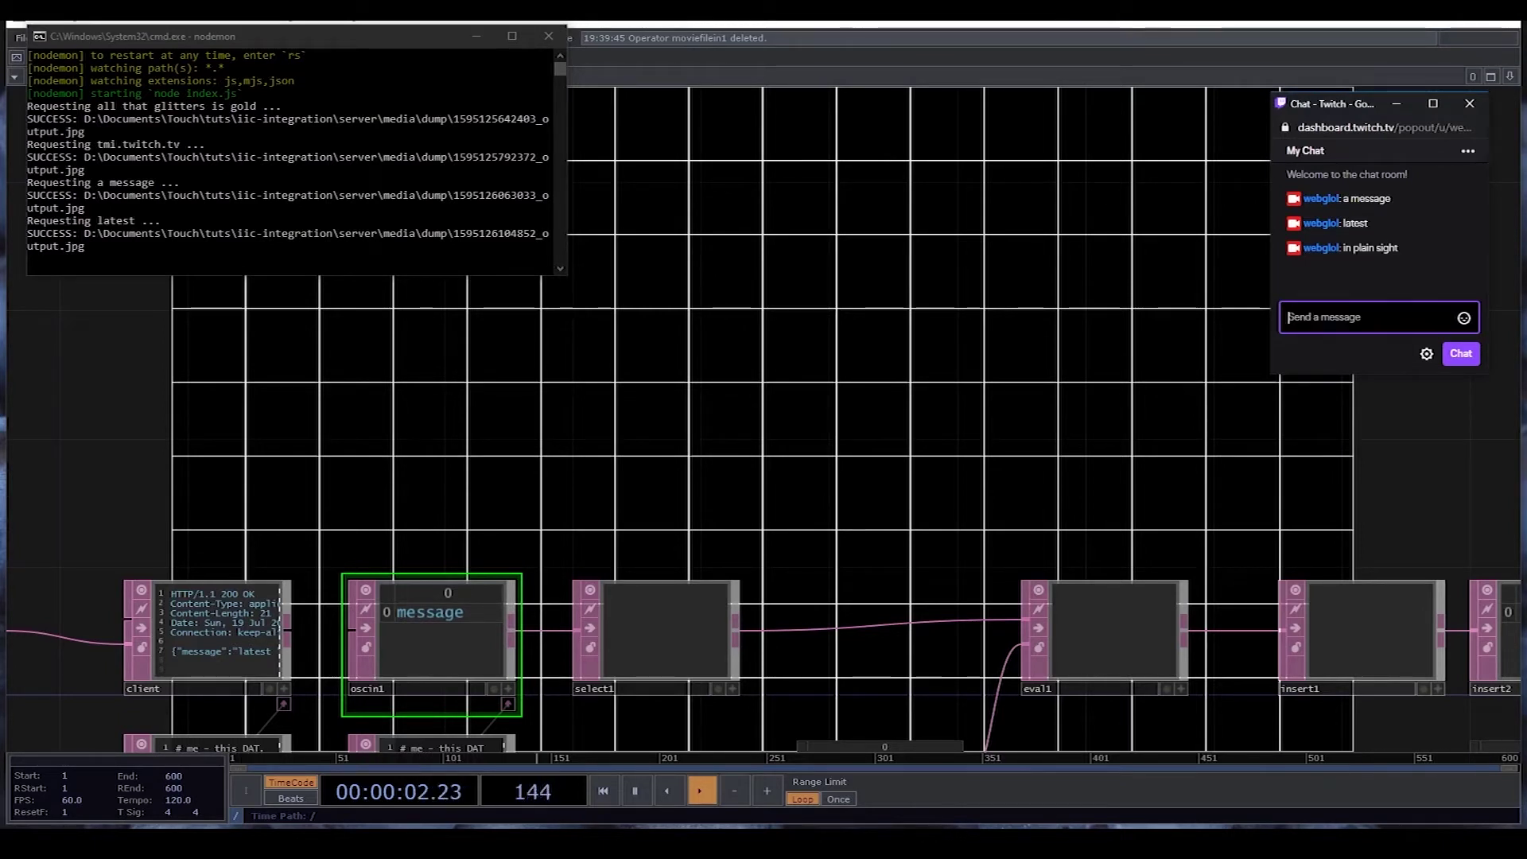
pyautogui.click(268, 495)
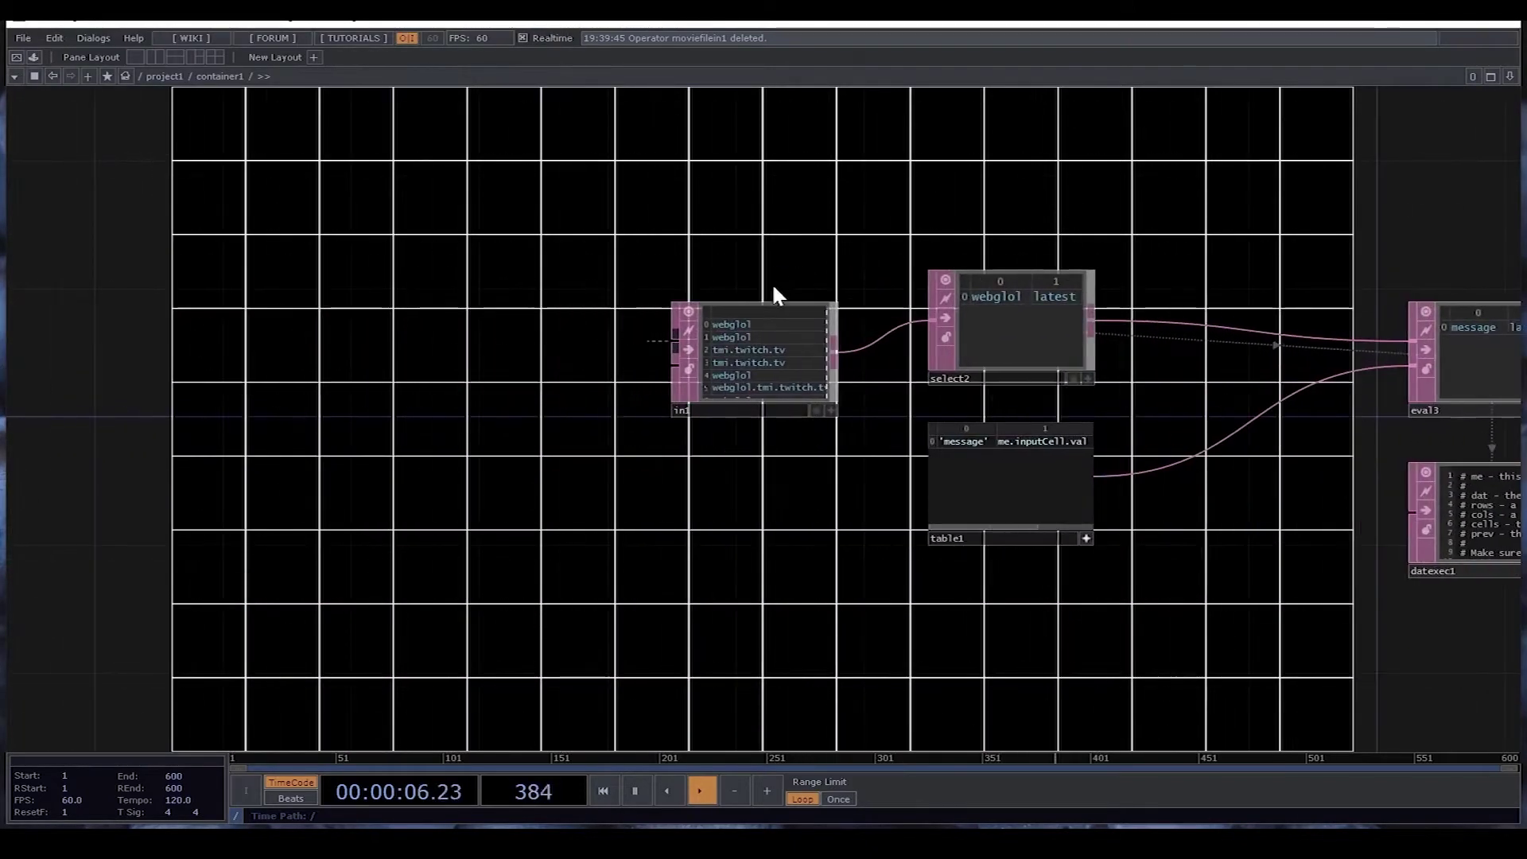
# Switch the twitch_chat component's Active parameter on.
pyautogui.scroll(5, 757, 322)
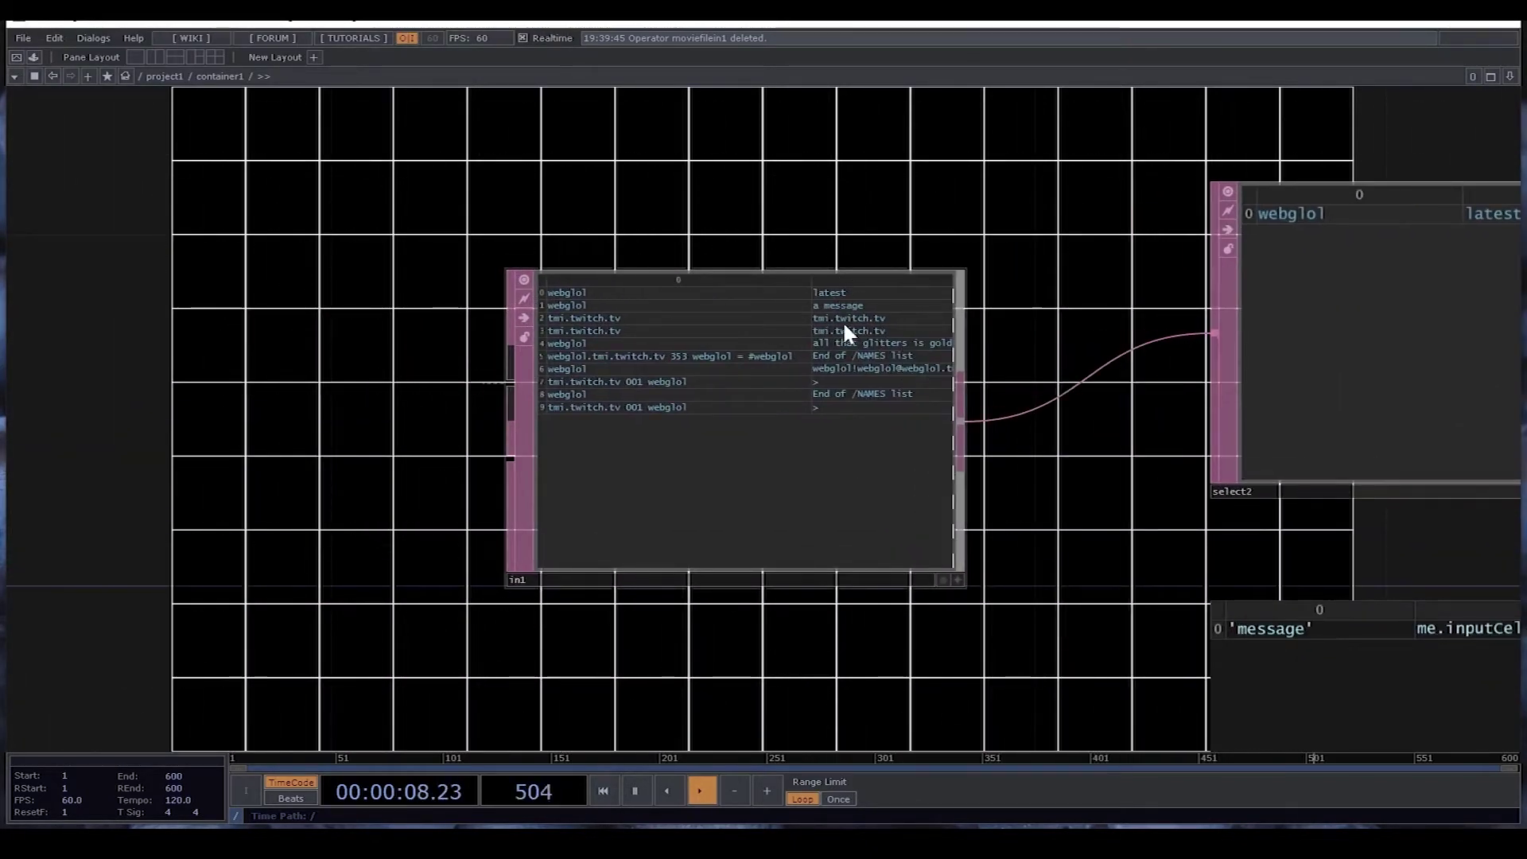
pyautogui.scroll(-10, 840, 325)
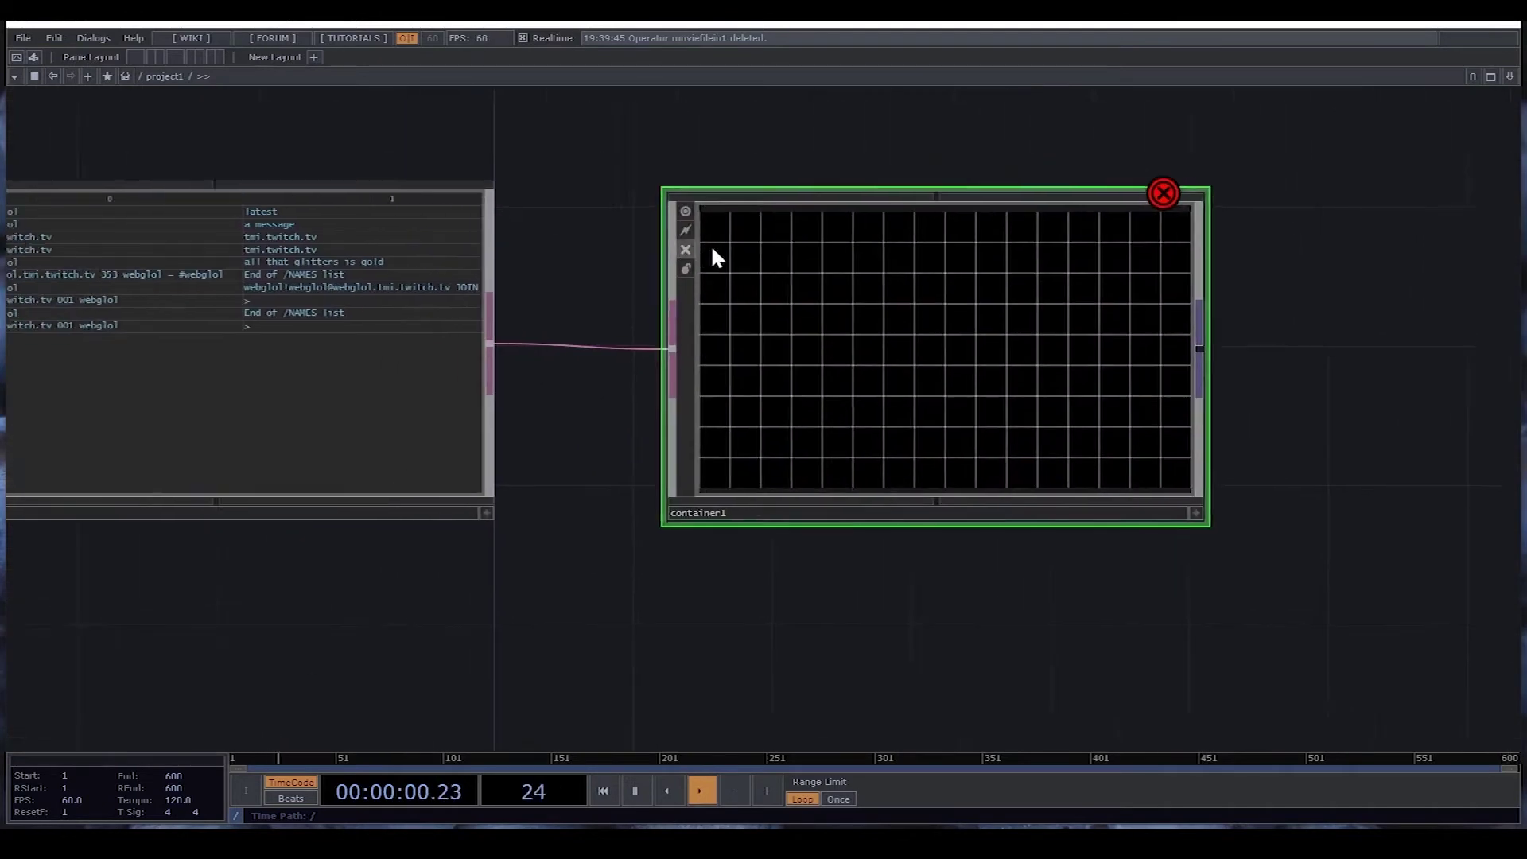
pyautogui.scroll(-4, 713, 255)
pyautogui.scroll(4, 442, 216)
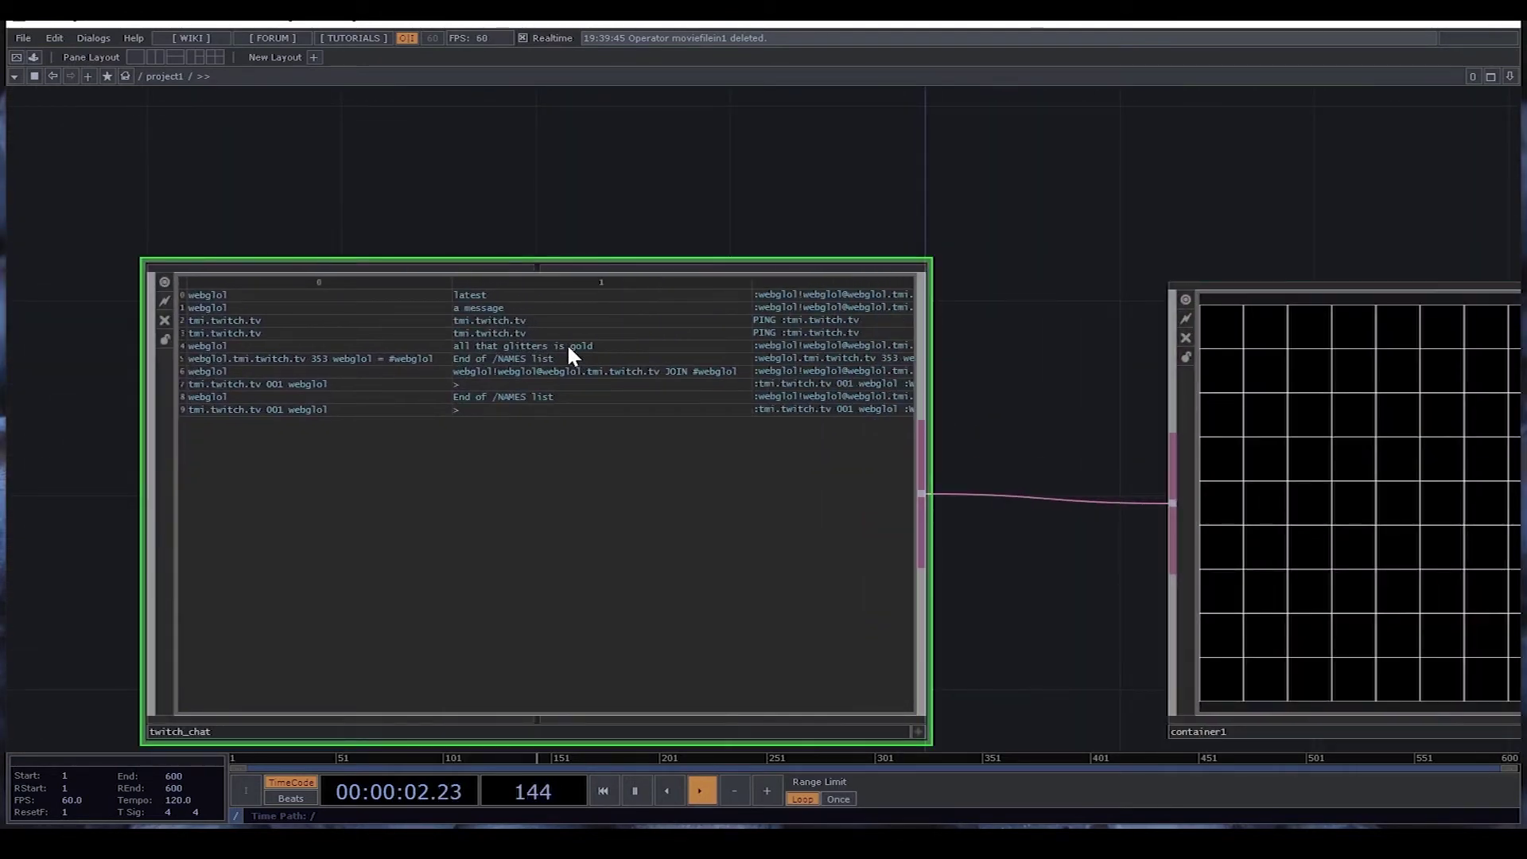
pyautogui.press('p')
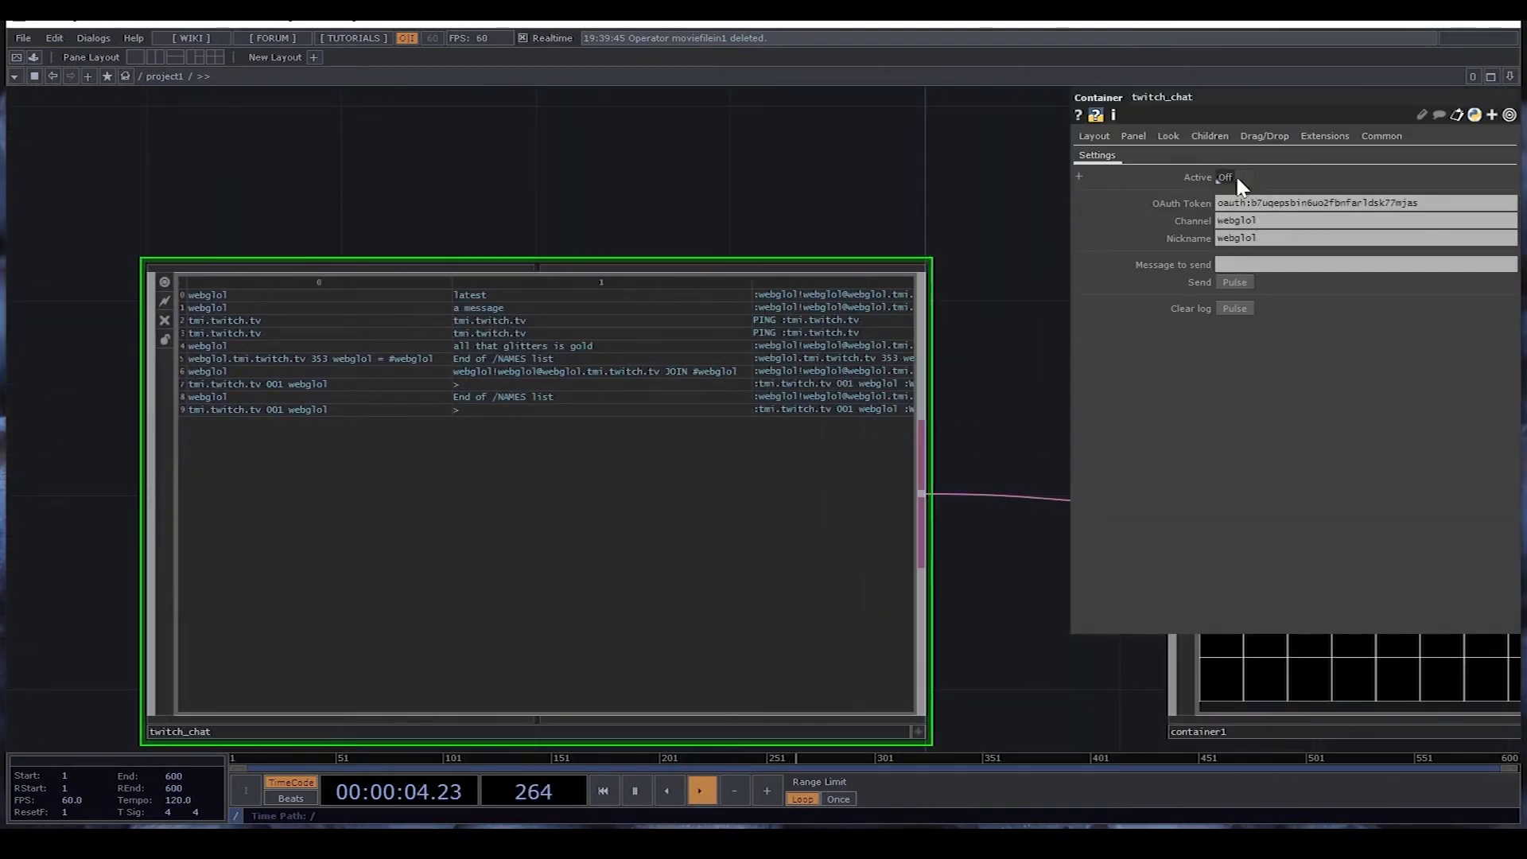
pyautogui.click(1233, 177)
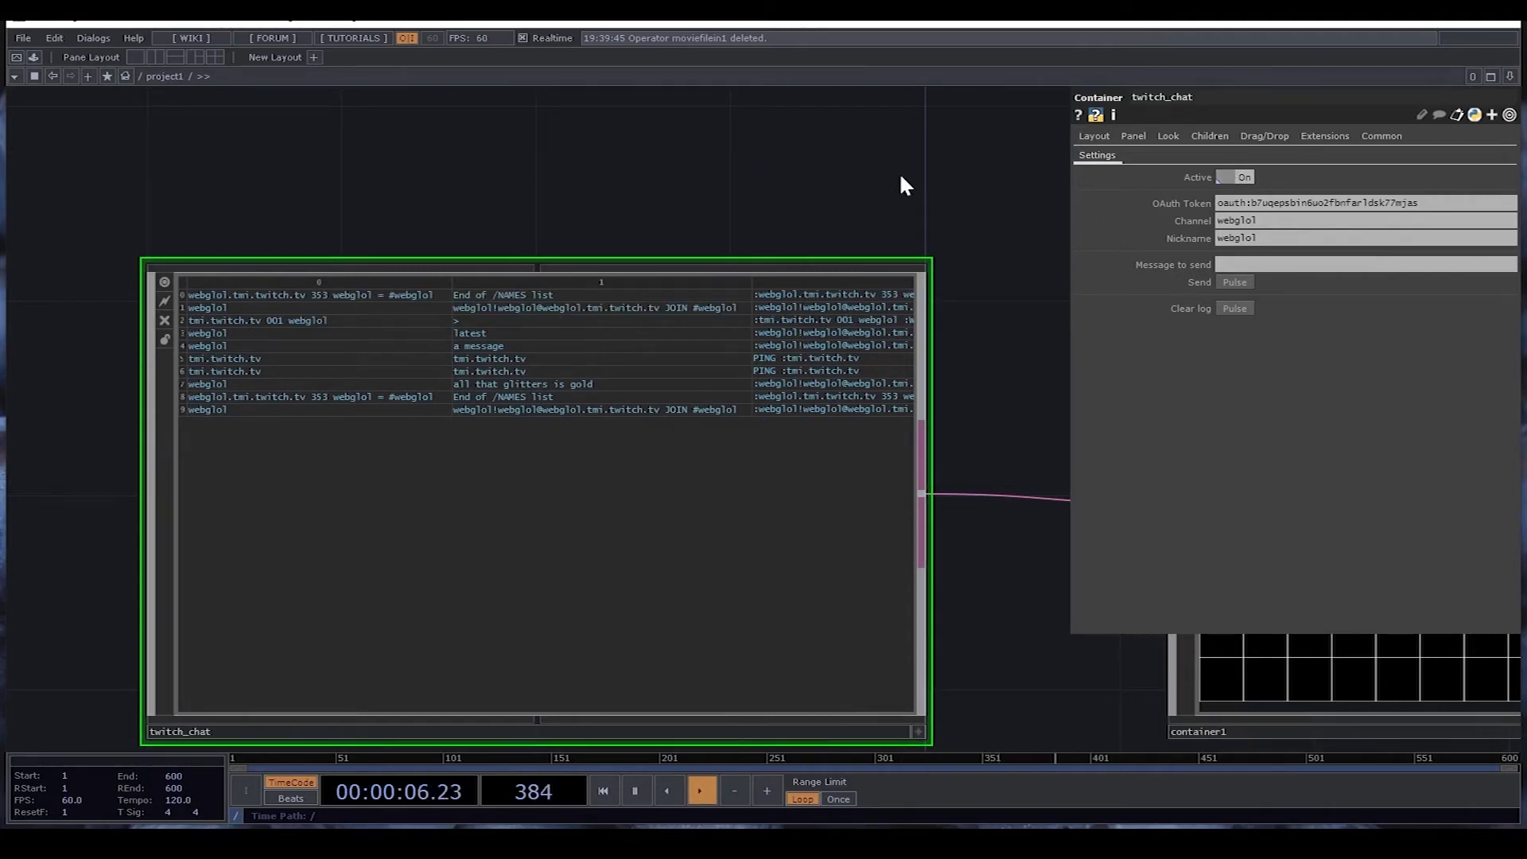
# Close the twitch_chat parameters, go inside container1, and bring the Twitch chat window forward.
pyautogui.press('p')
pyautogui.press('h')
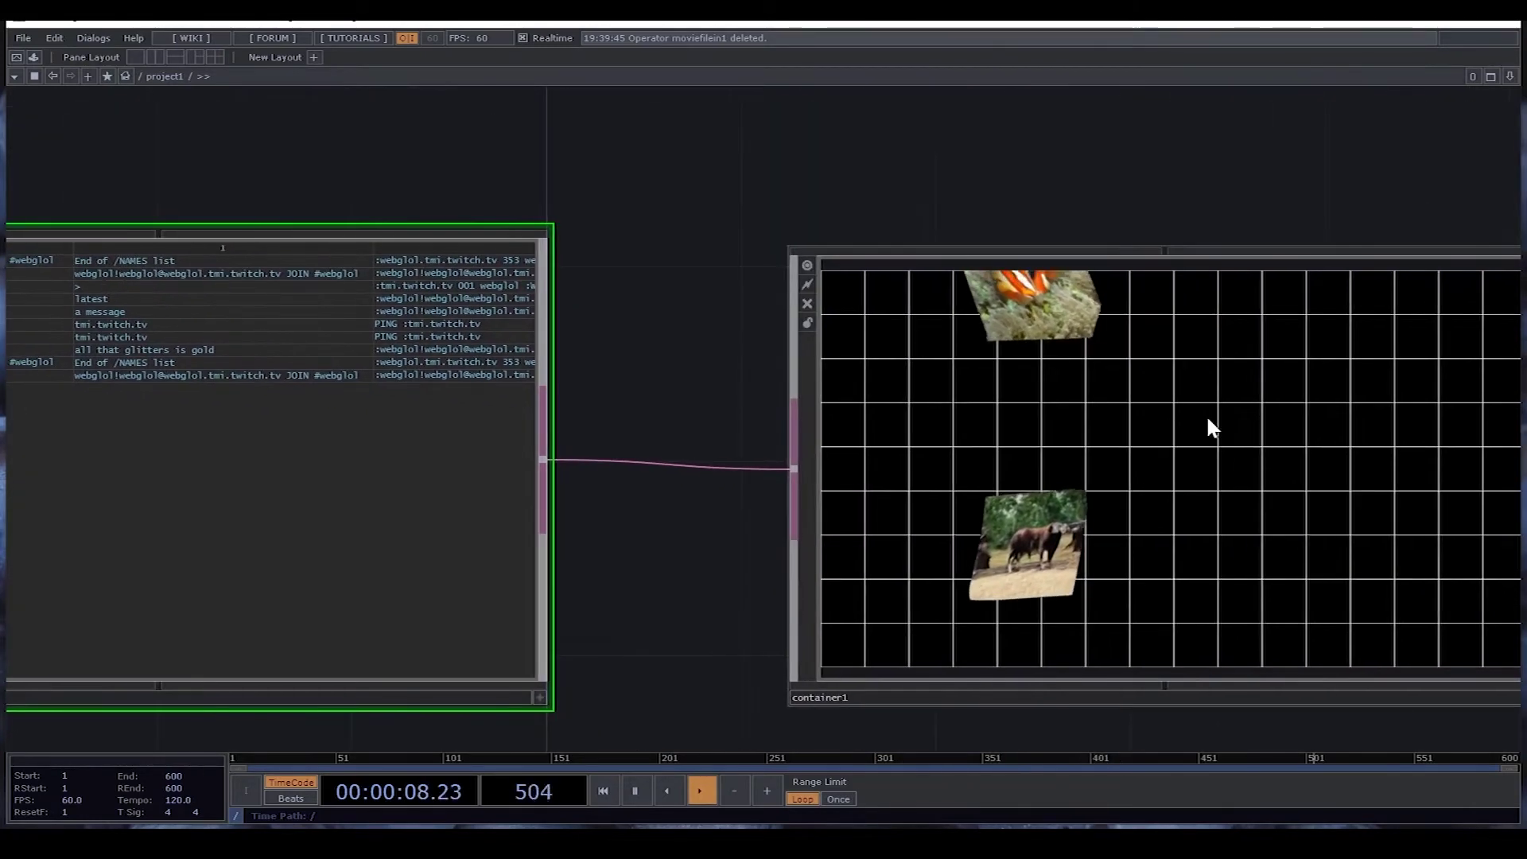
pyautogui.press('i')
pyautogui.hotkey('alt', 'Tab')
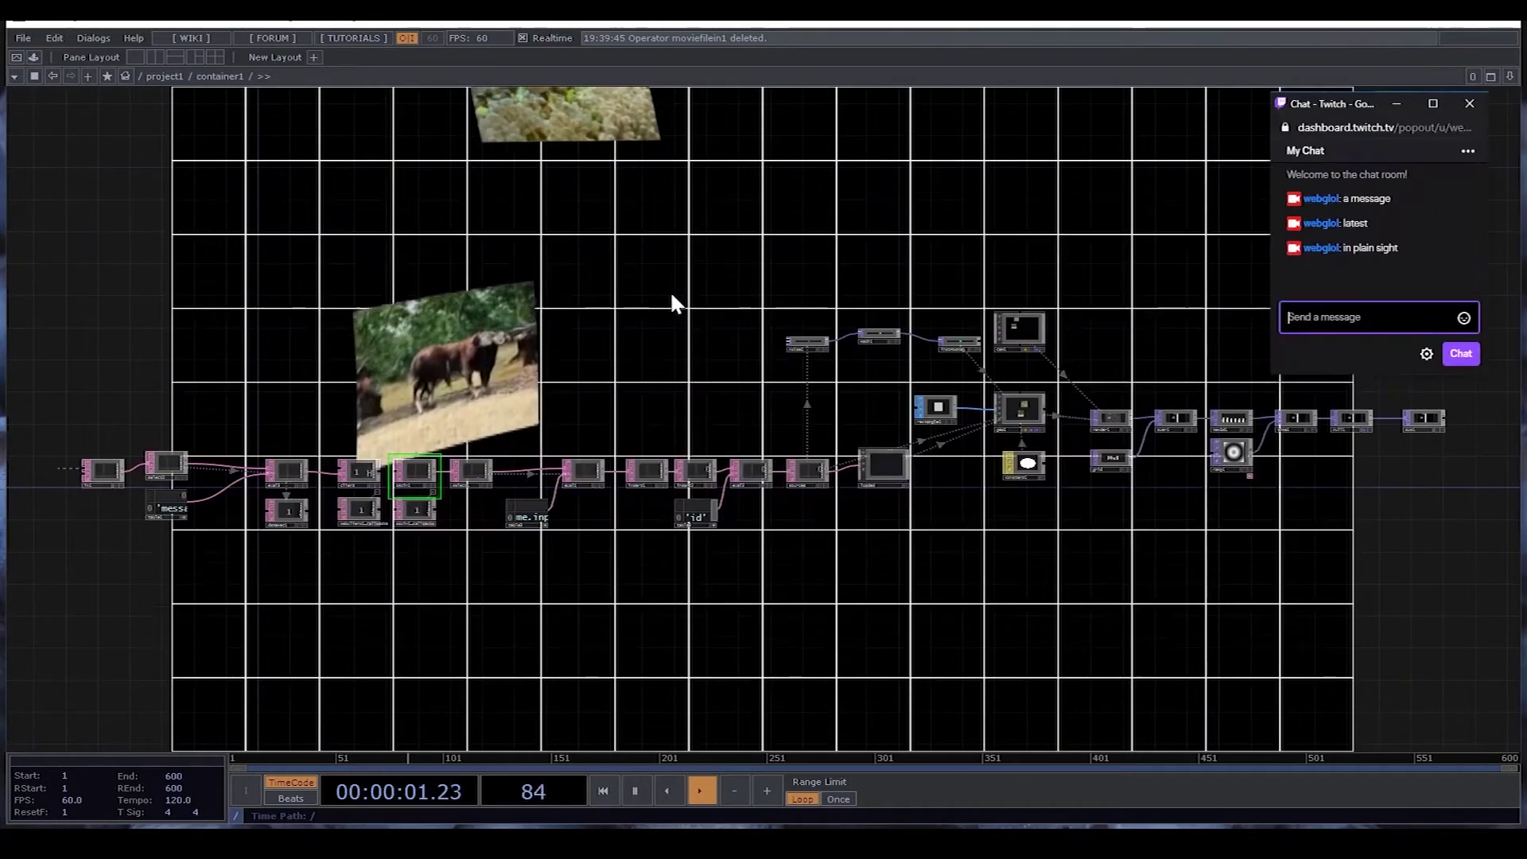
pyautogui.hotkey('alt', 'Tab')
pyautogui.click(884, 309)
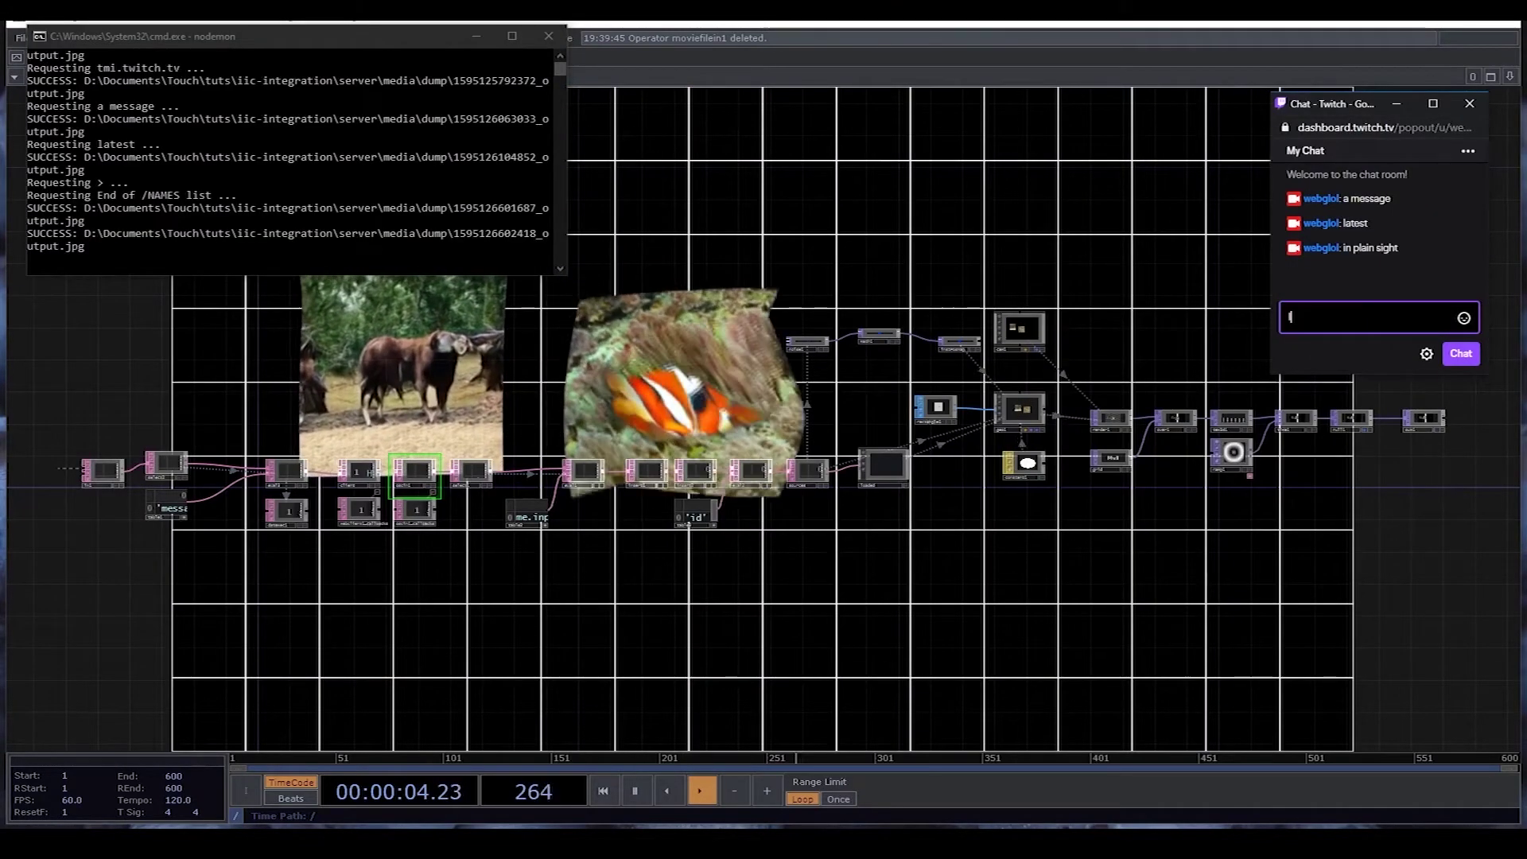
# Send the chat messages let's try again, water, eart and ear, then return to the TouchDesigner network.
pyautogui.write("let's try again")
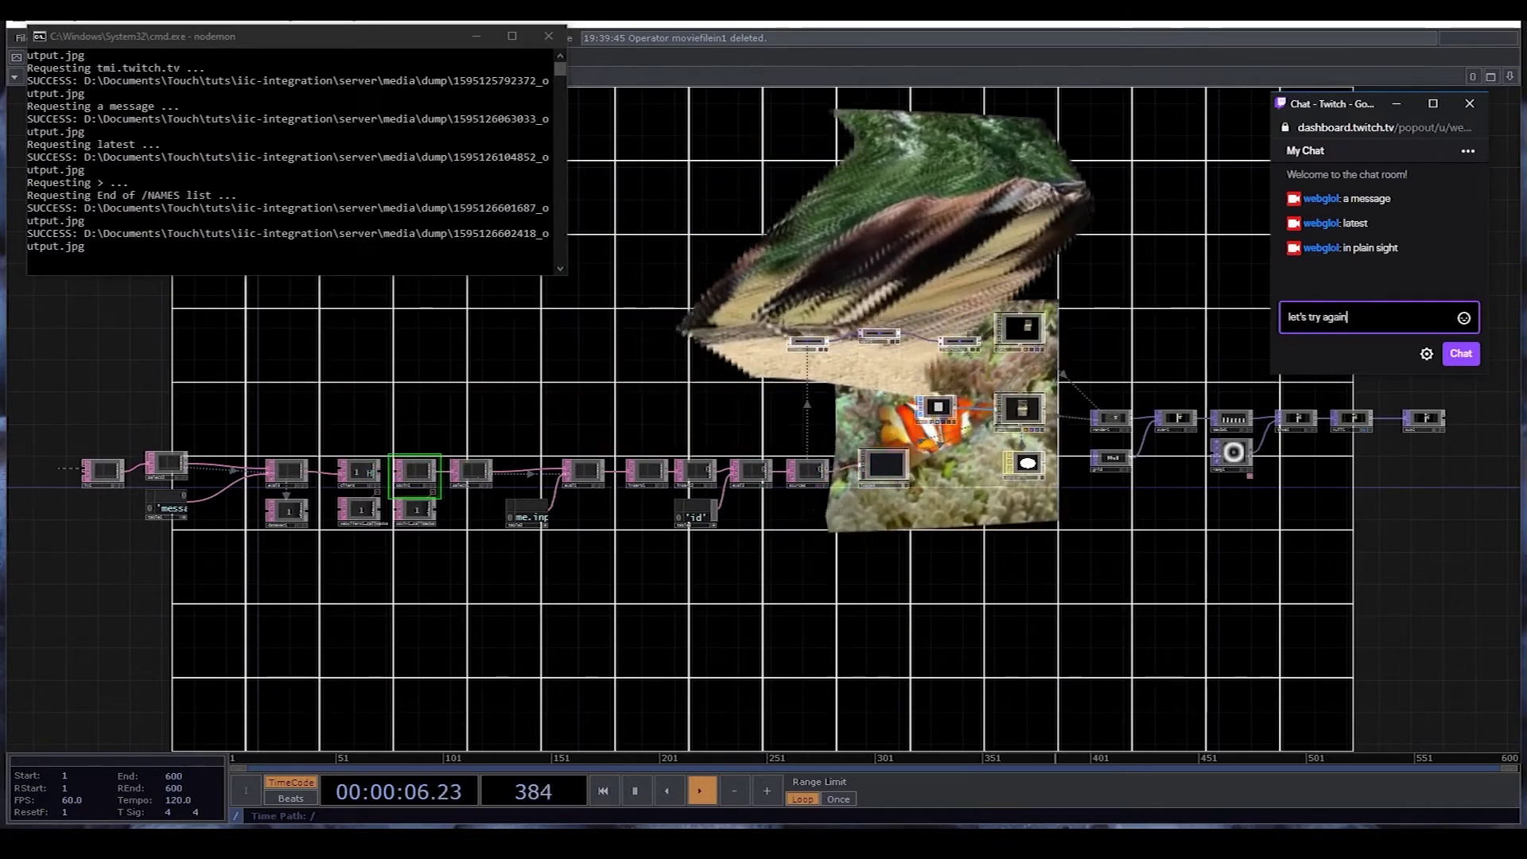
pyautogui.press('Return')
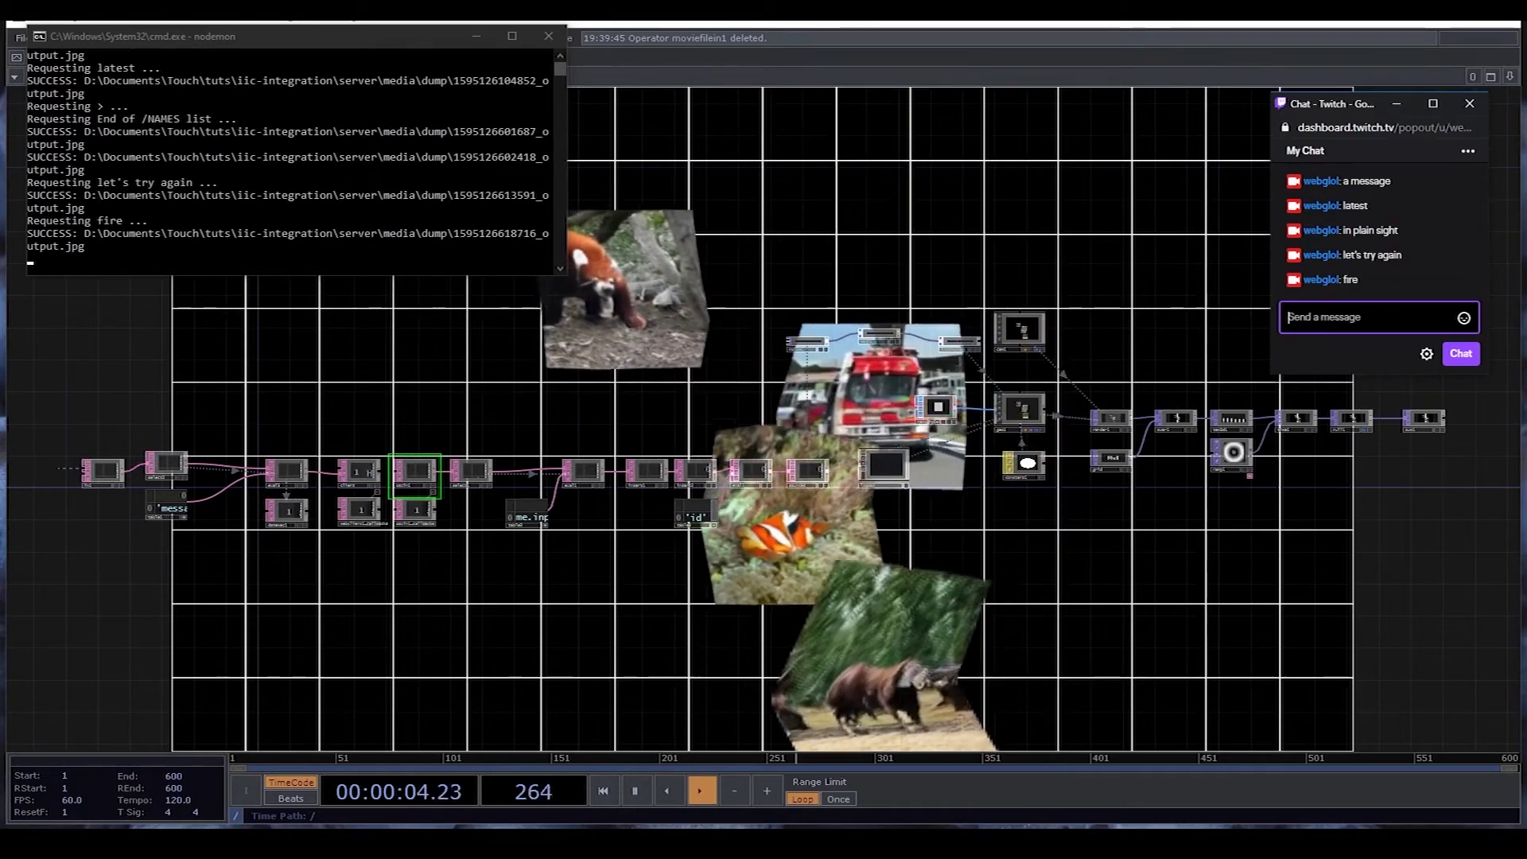
pyautogui.write('water')
pyautogui.press('Return')
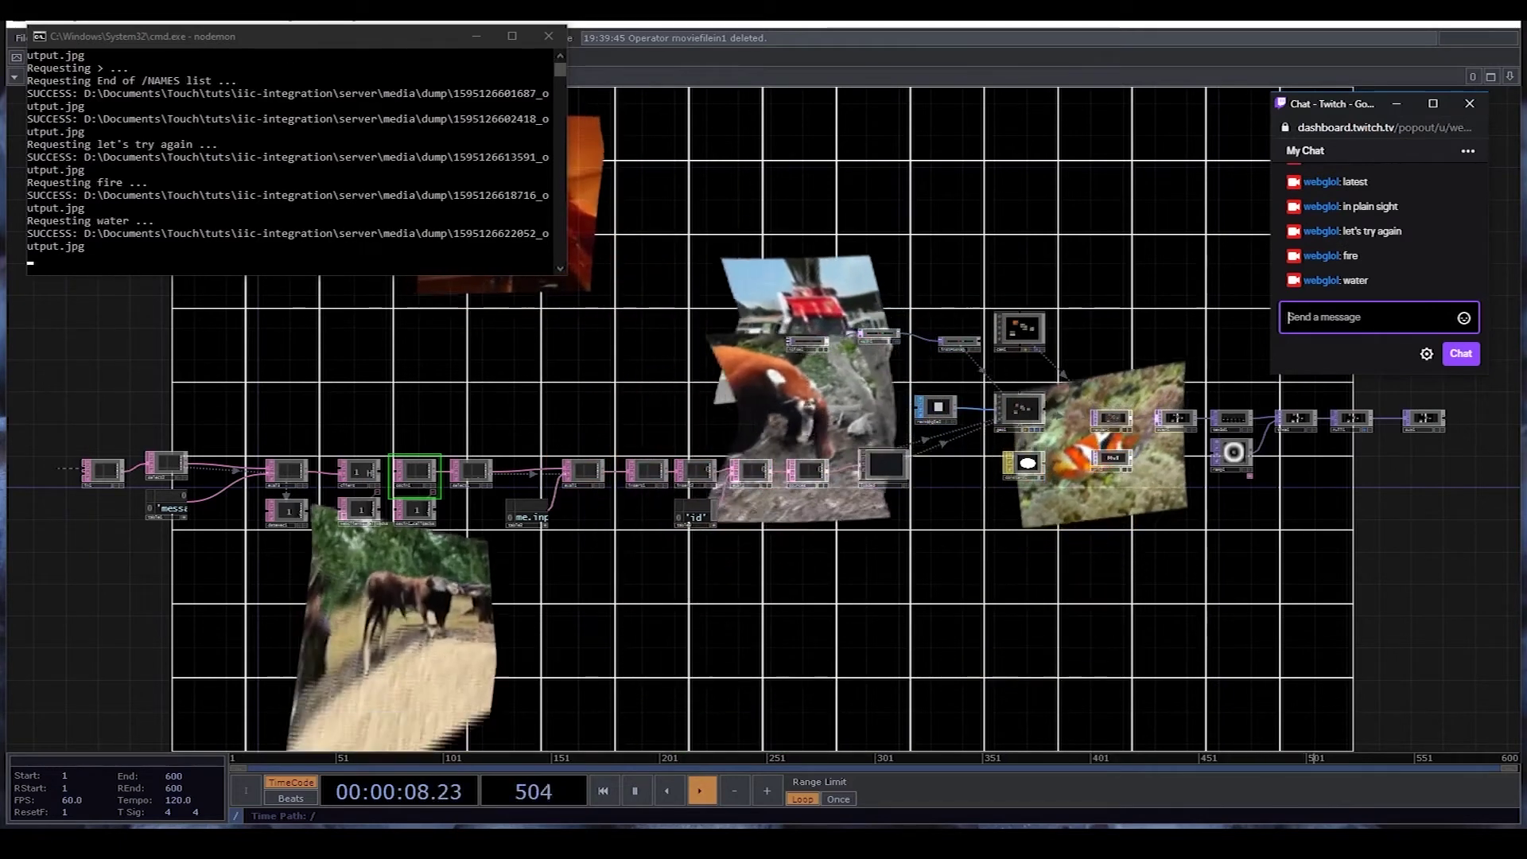
pyautogui.write('eart')
pyautogui.press('Return')
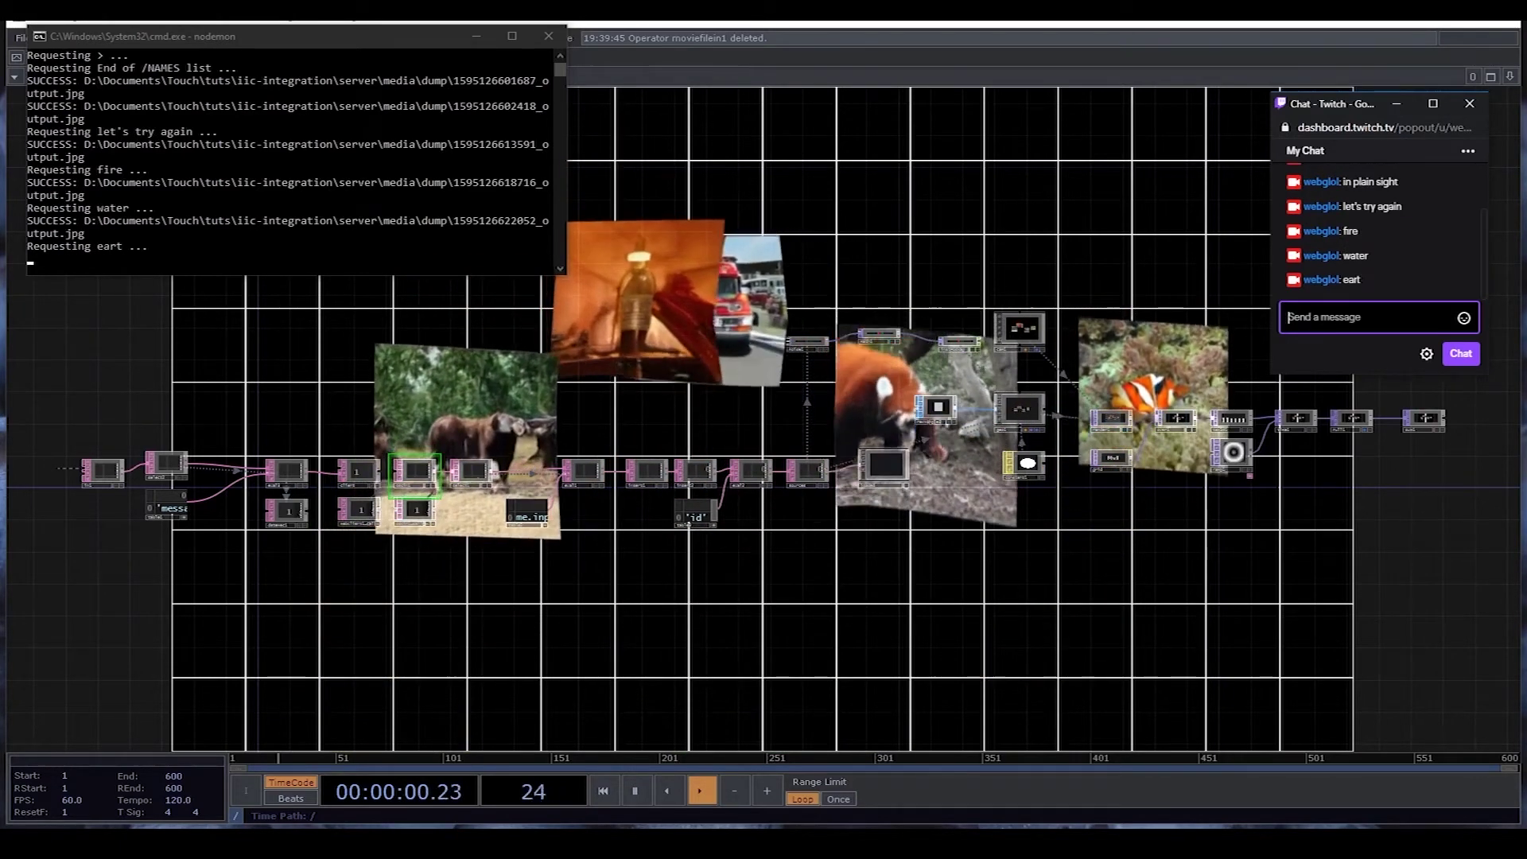
pyautogui.write('ear')
pyautogui.press('Return')
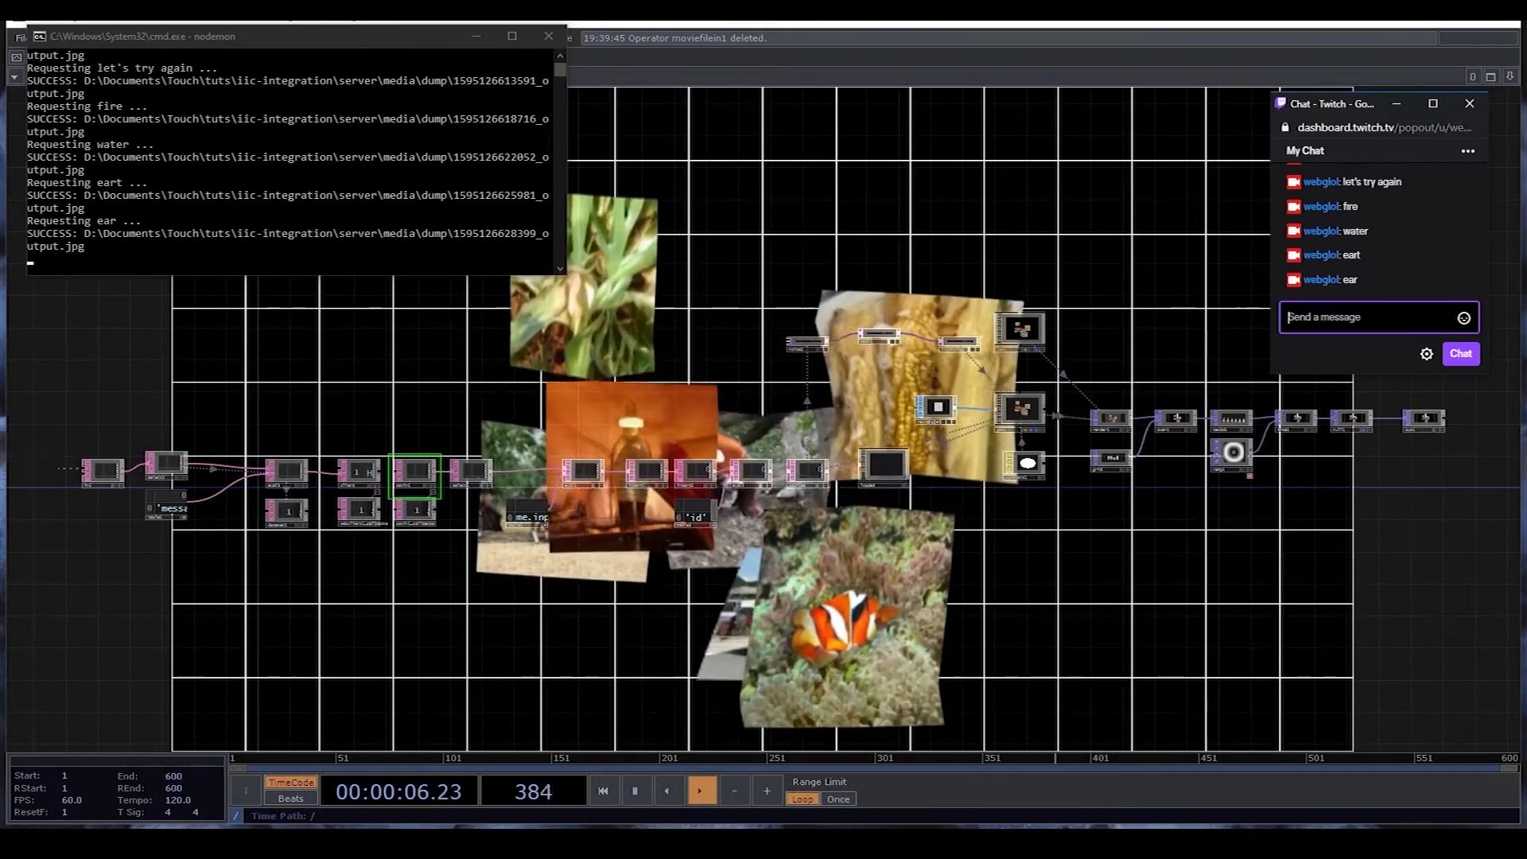
pyautogui.click(1136, 296)
pyautogui.moveTo(1135, 295); pyautogui.dragTo(735, 460)
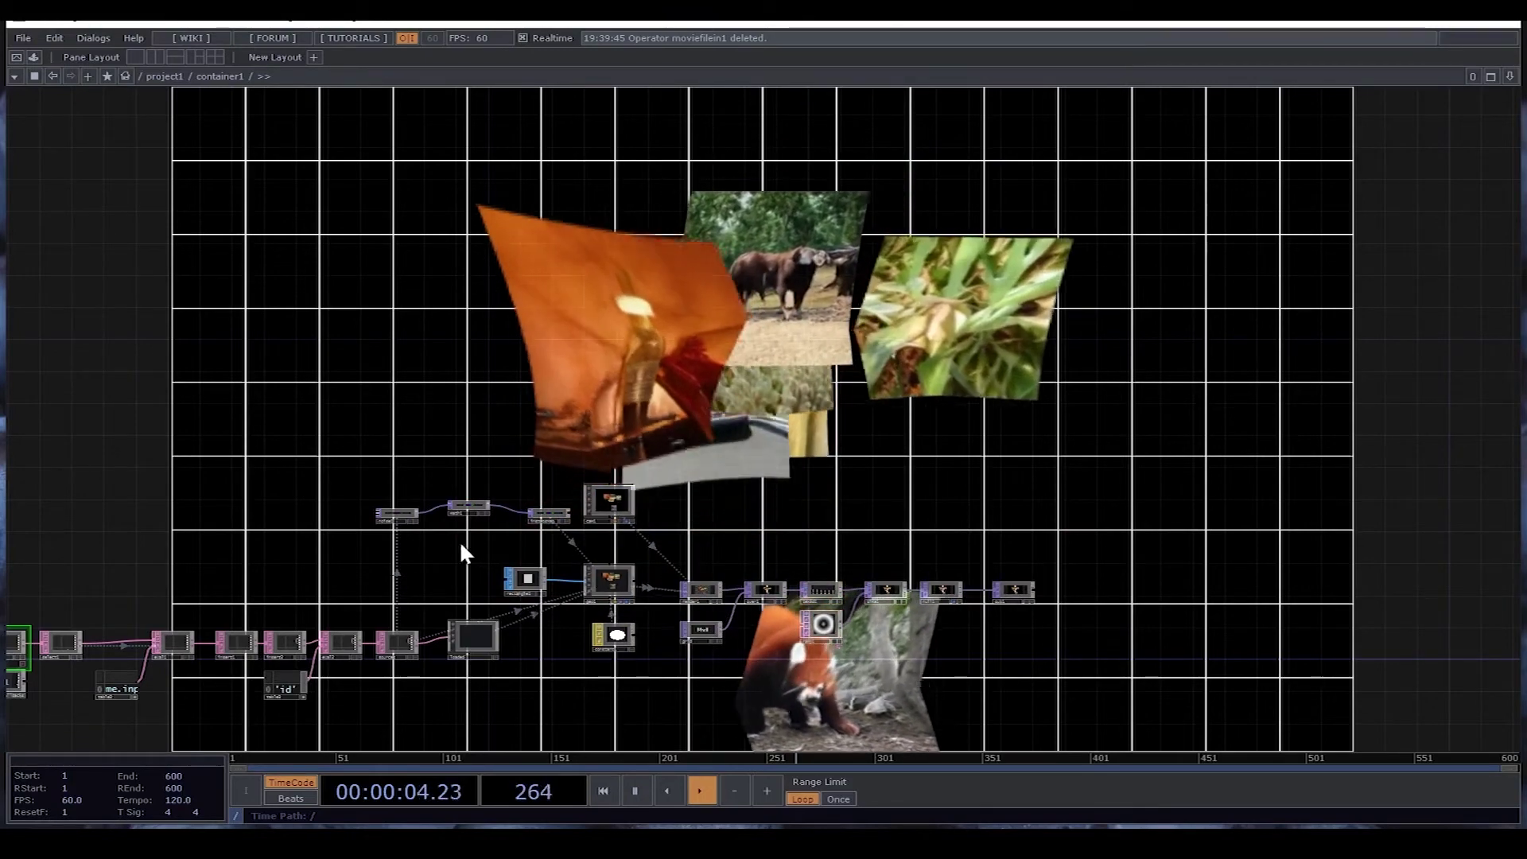
# Pan the network right and up to frame the collage of clownfish, fire truck, corn and bison pictures.
pyautogui.moveTo(286, 557); pyautogui.dragTo(472, 440)
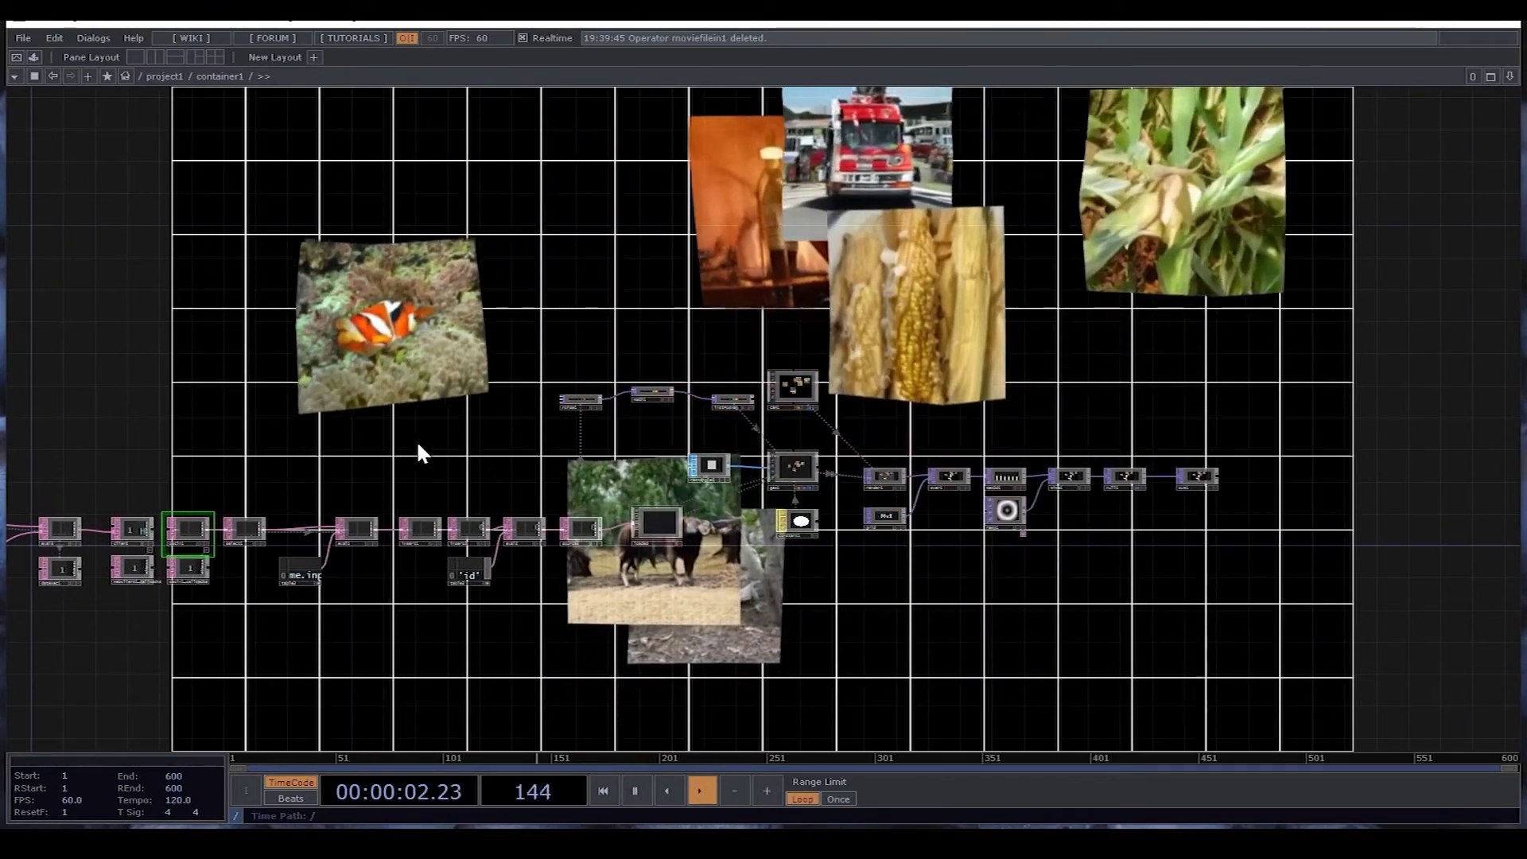
pyautogui.hotkey('alt', 'Tab')
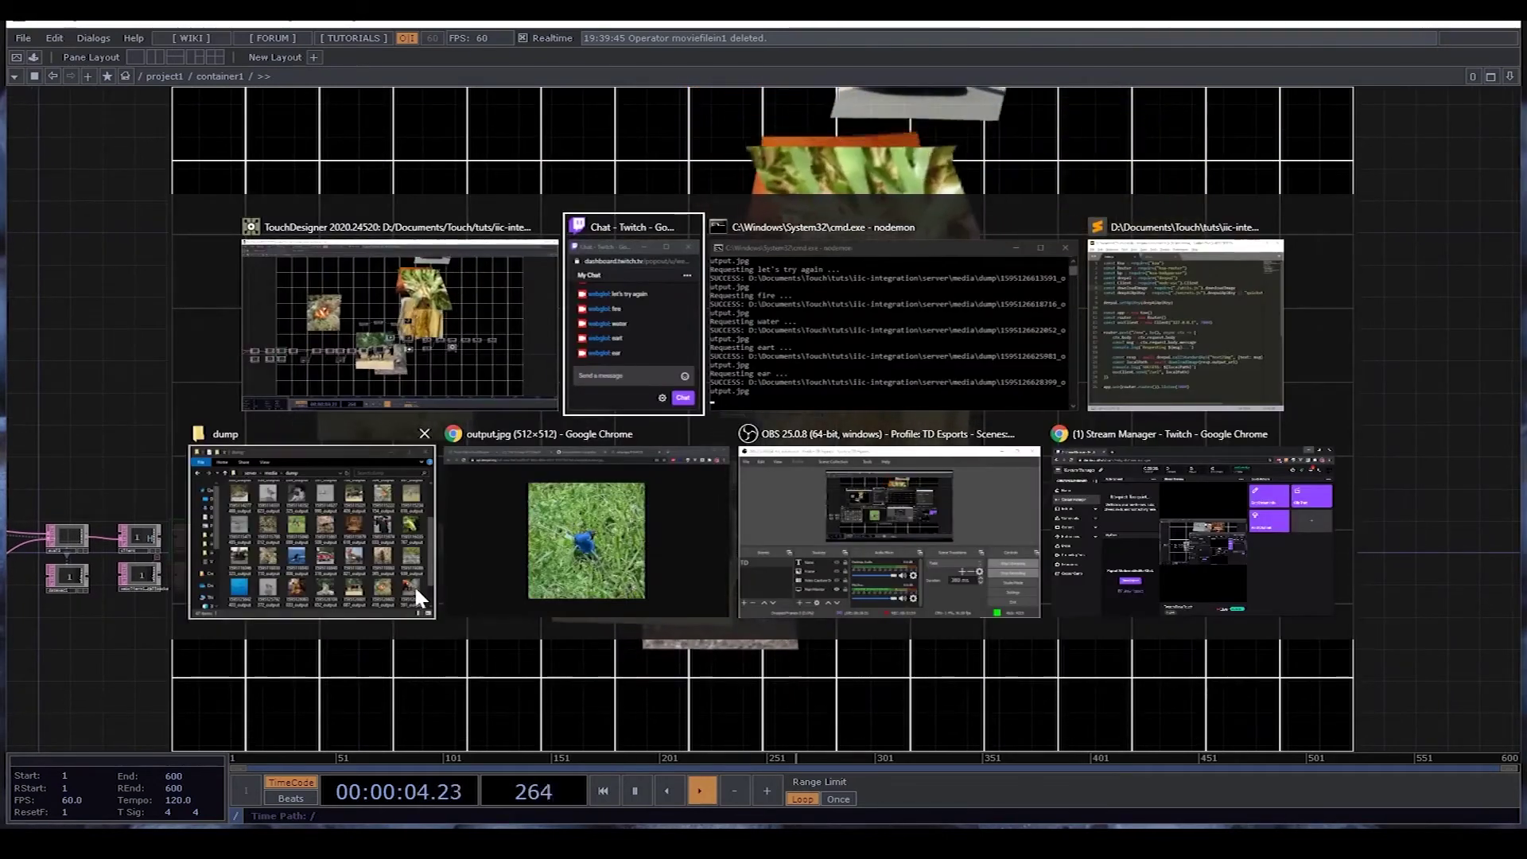
pyautogui.click(1133, 379)
pyautogui.moveTo(147, 265); pyautogui.dragTo(422, 600)
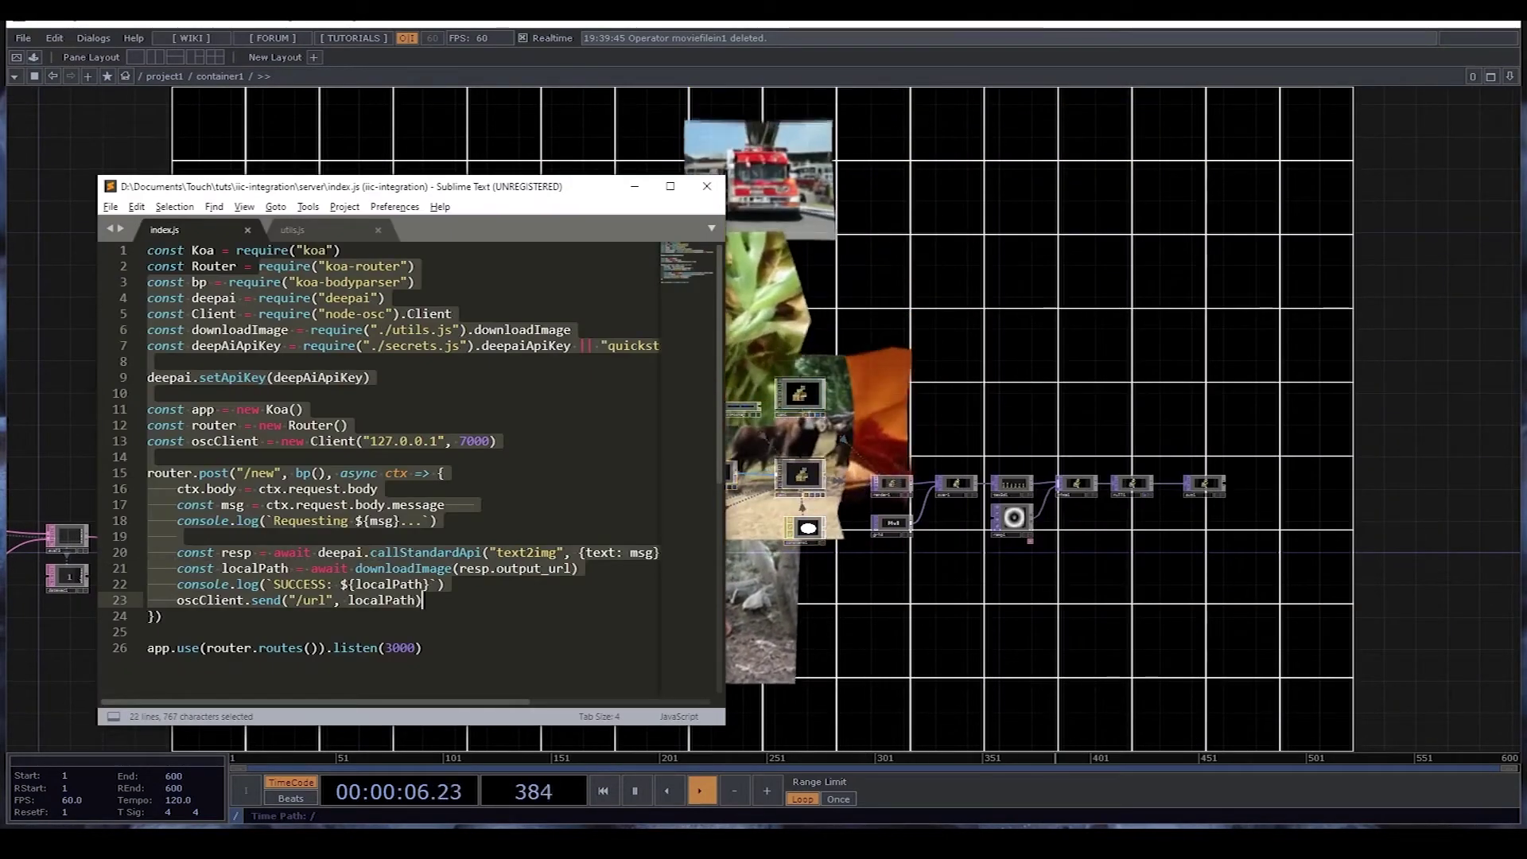
pyautogui.click(1005, 360)
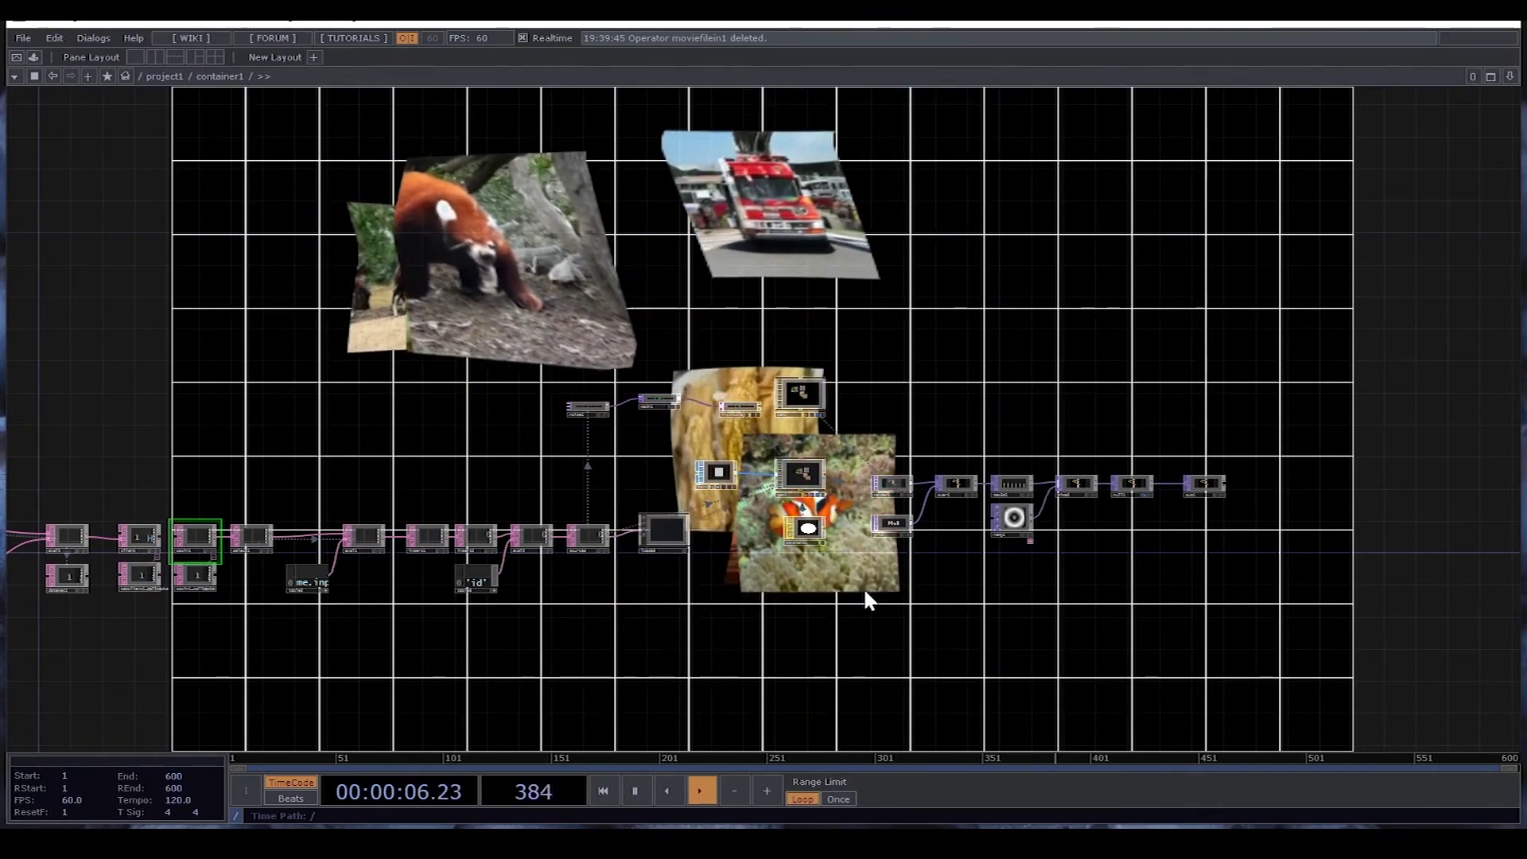
pyautogui.scroll(-3, 865, 601)
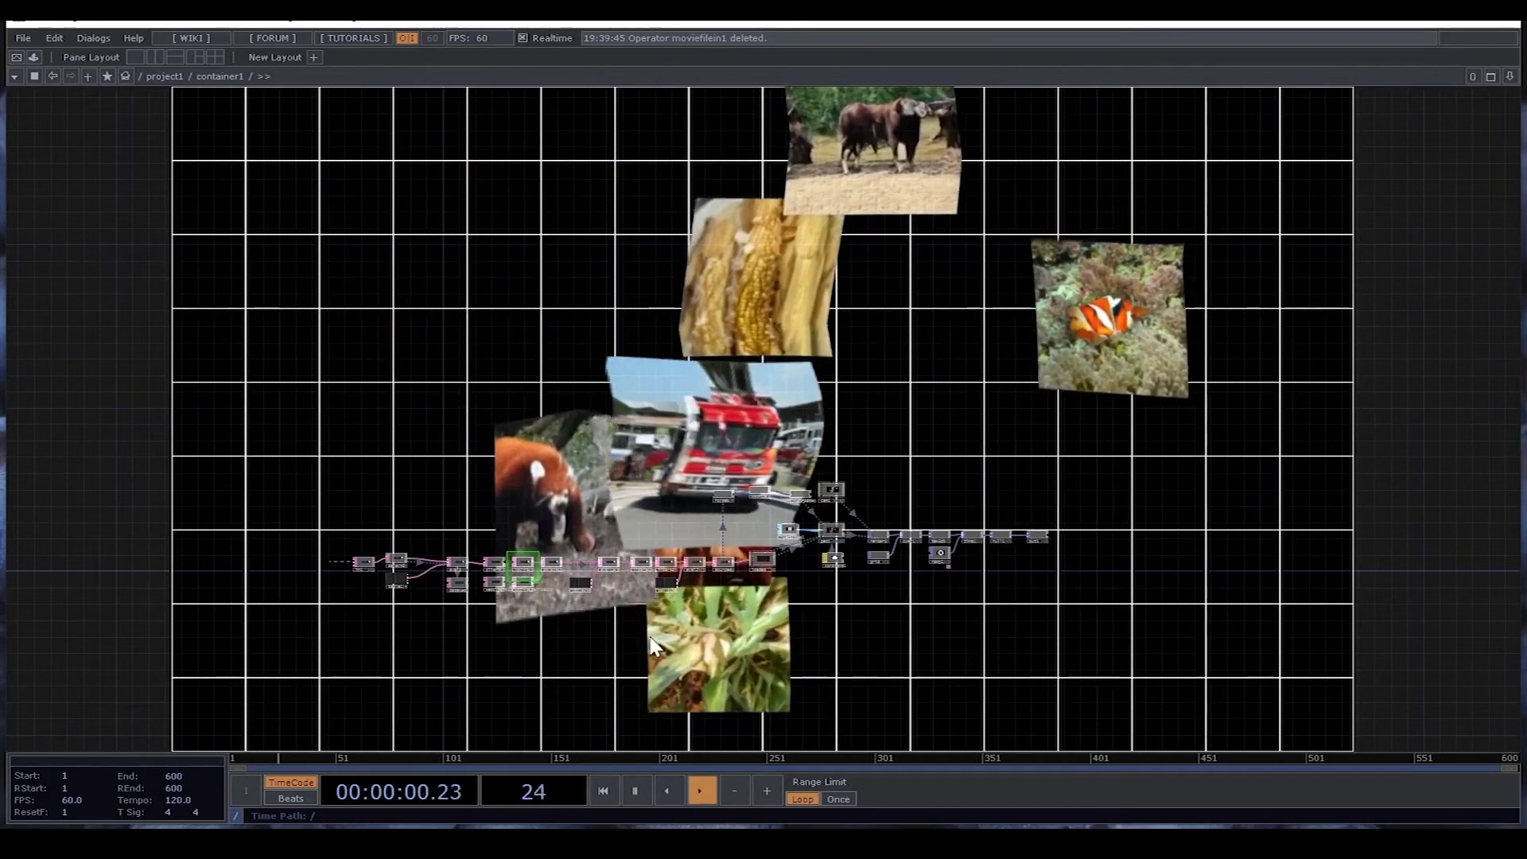
pyautogui.hotkey('alt', 'Tab')
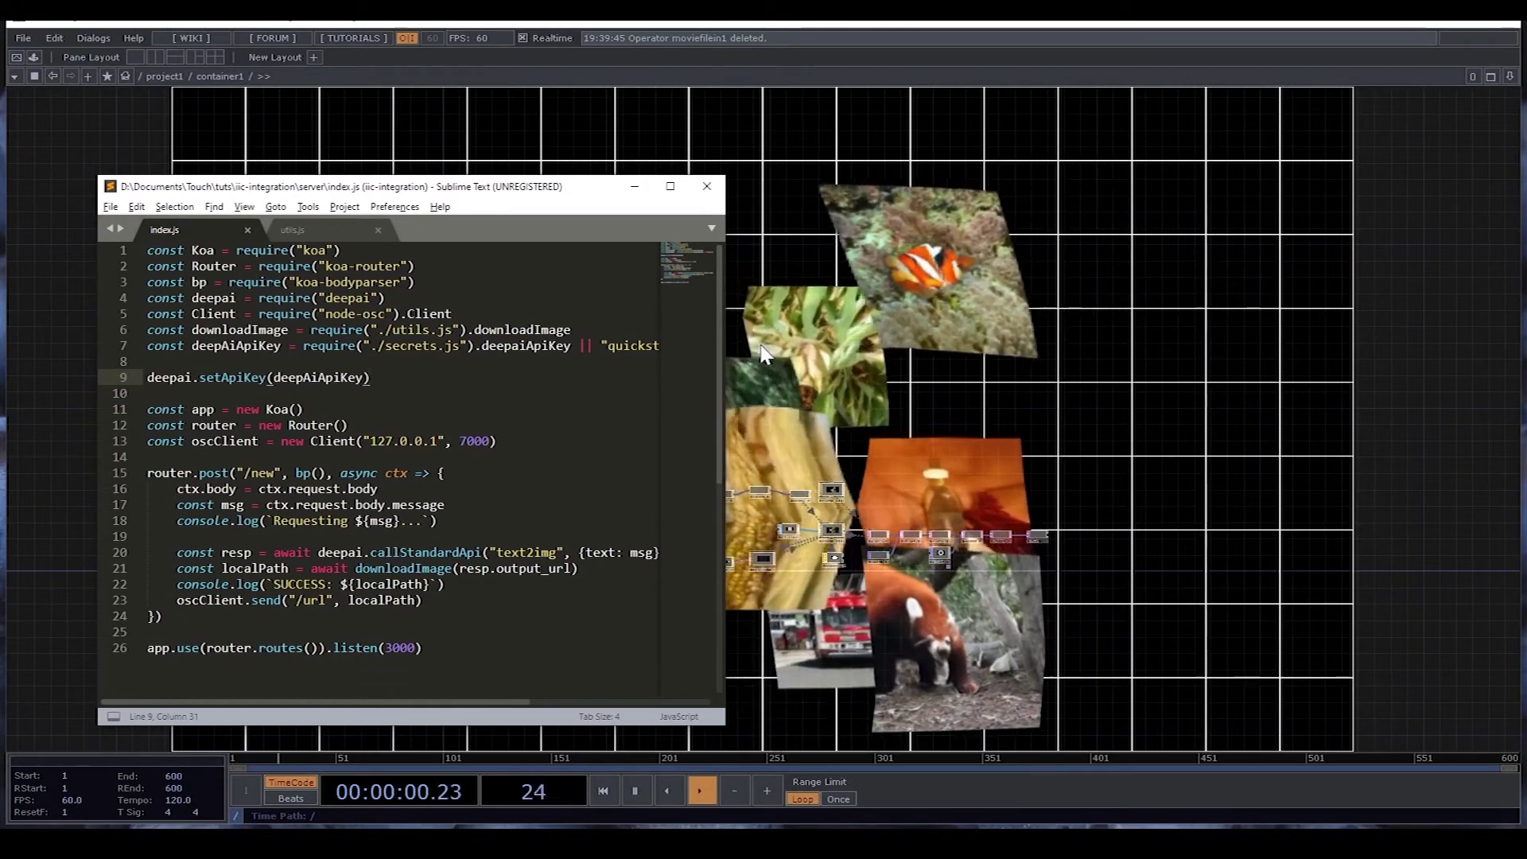
pyautogui.click(760, 347)
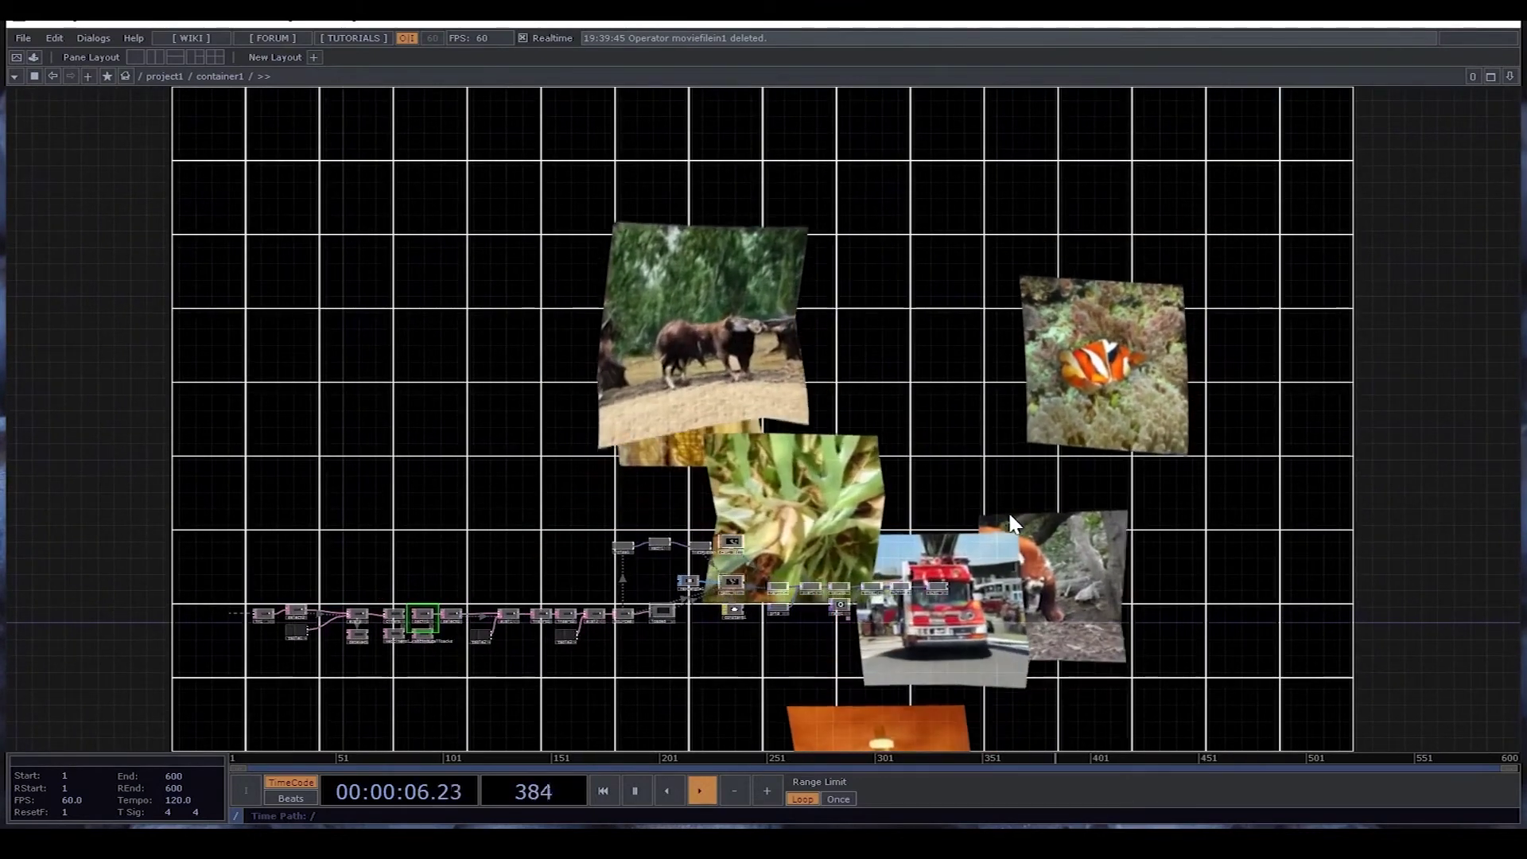
pyautogui.hotkey('alt', 'Tab')
# Make OBS's Video Capture Device source visible to add the webcam inset, then return to TouchDesigner.
pyautogui.click(828, 481)
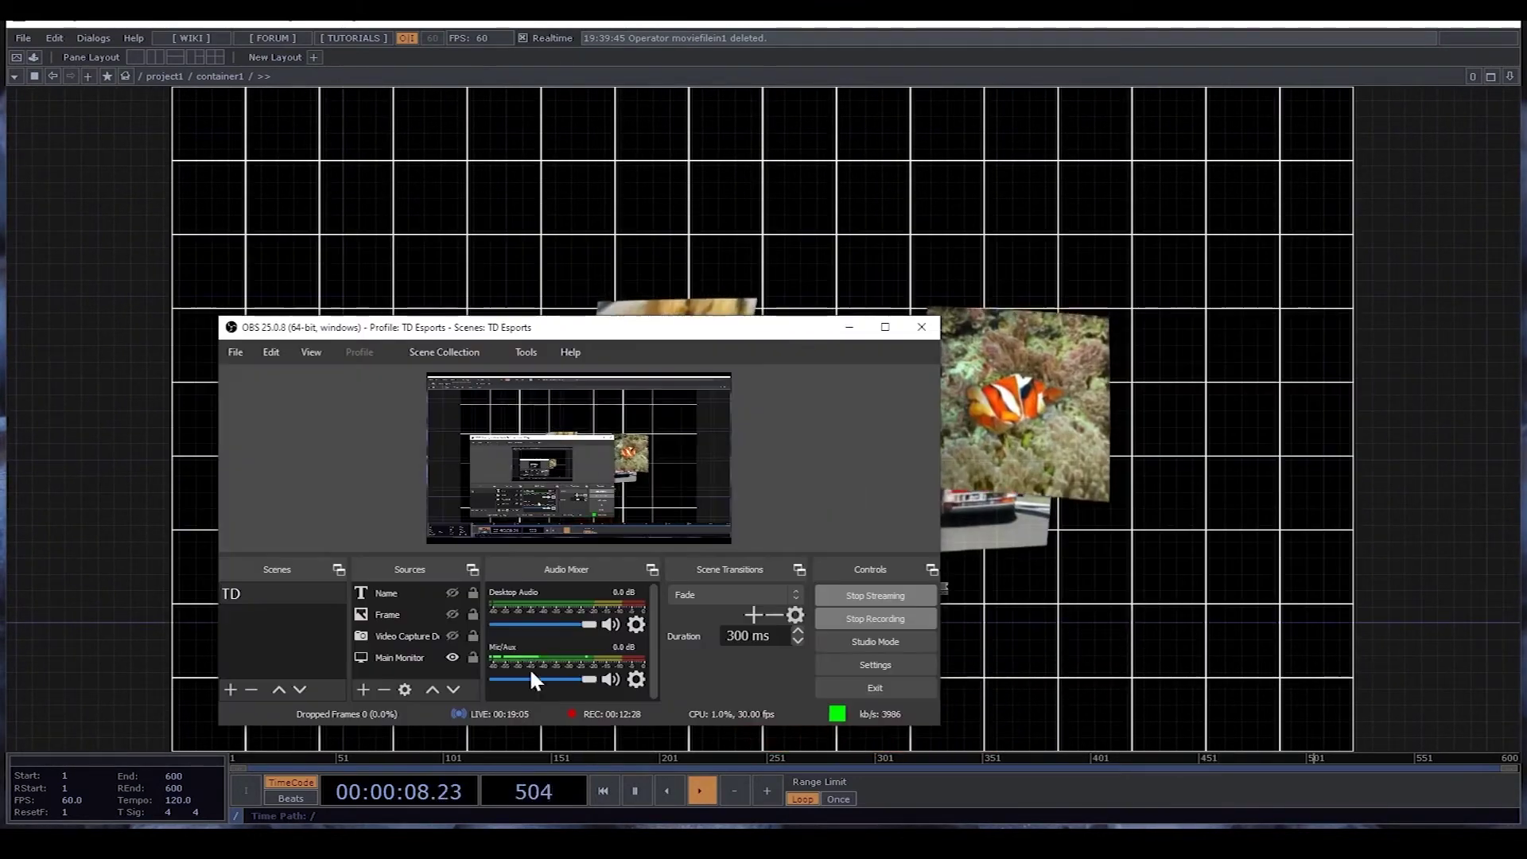
pyautogui.click(443, 634)
pyautogui.click(451, 635)
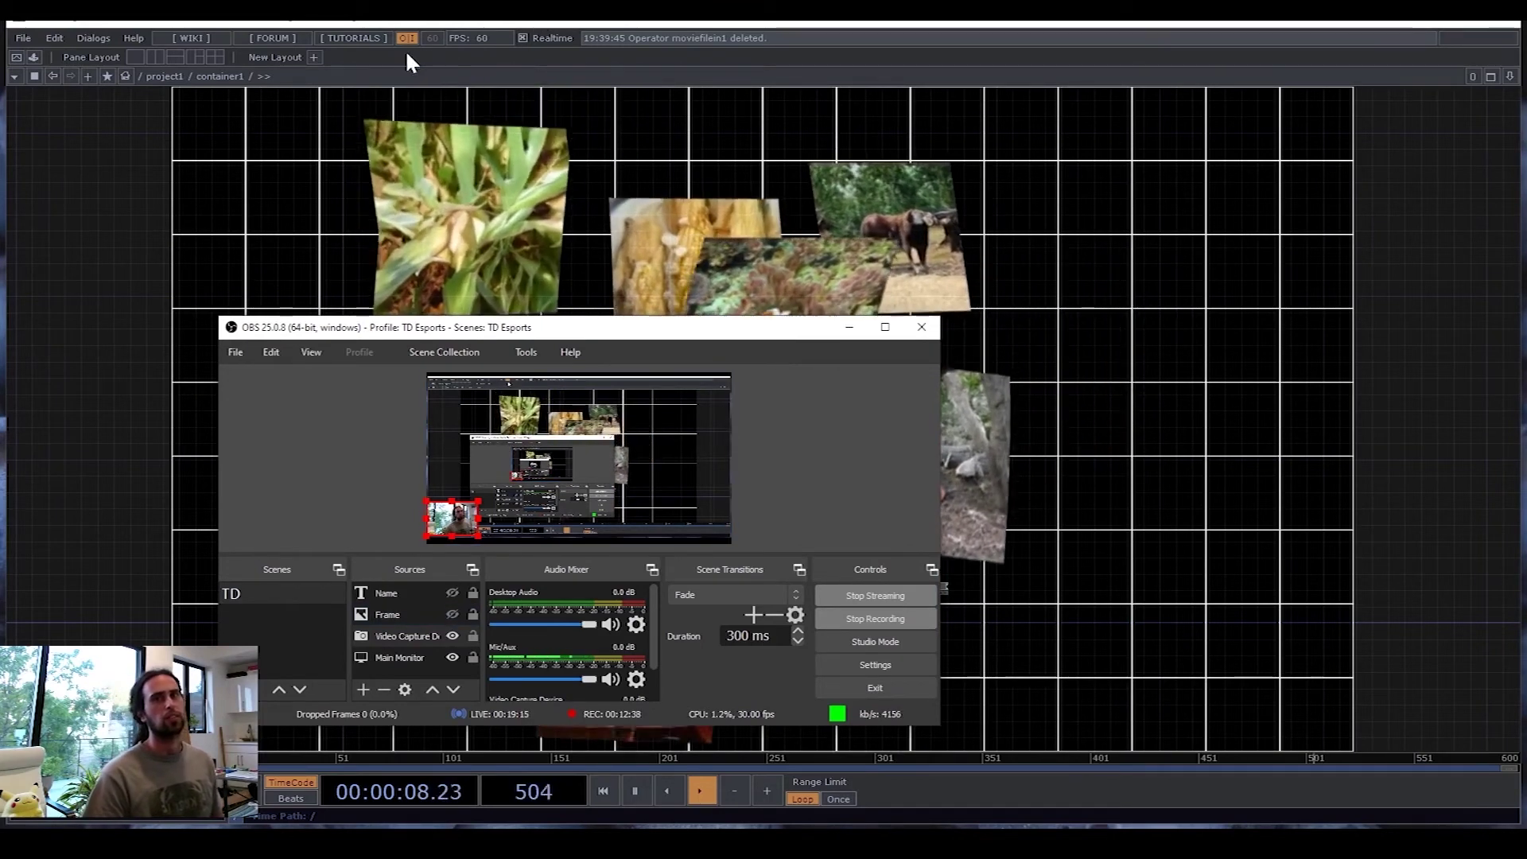
pyautogui.click(387, 204)
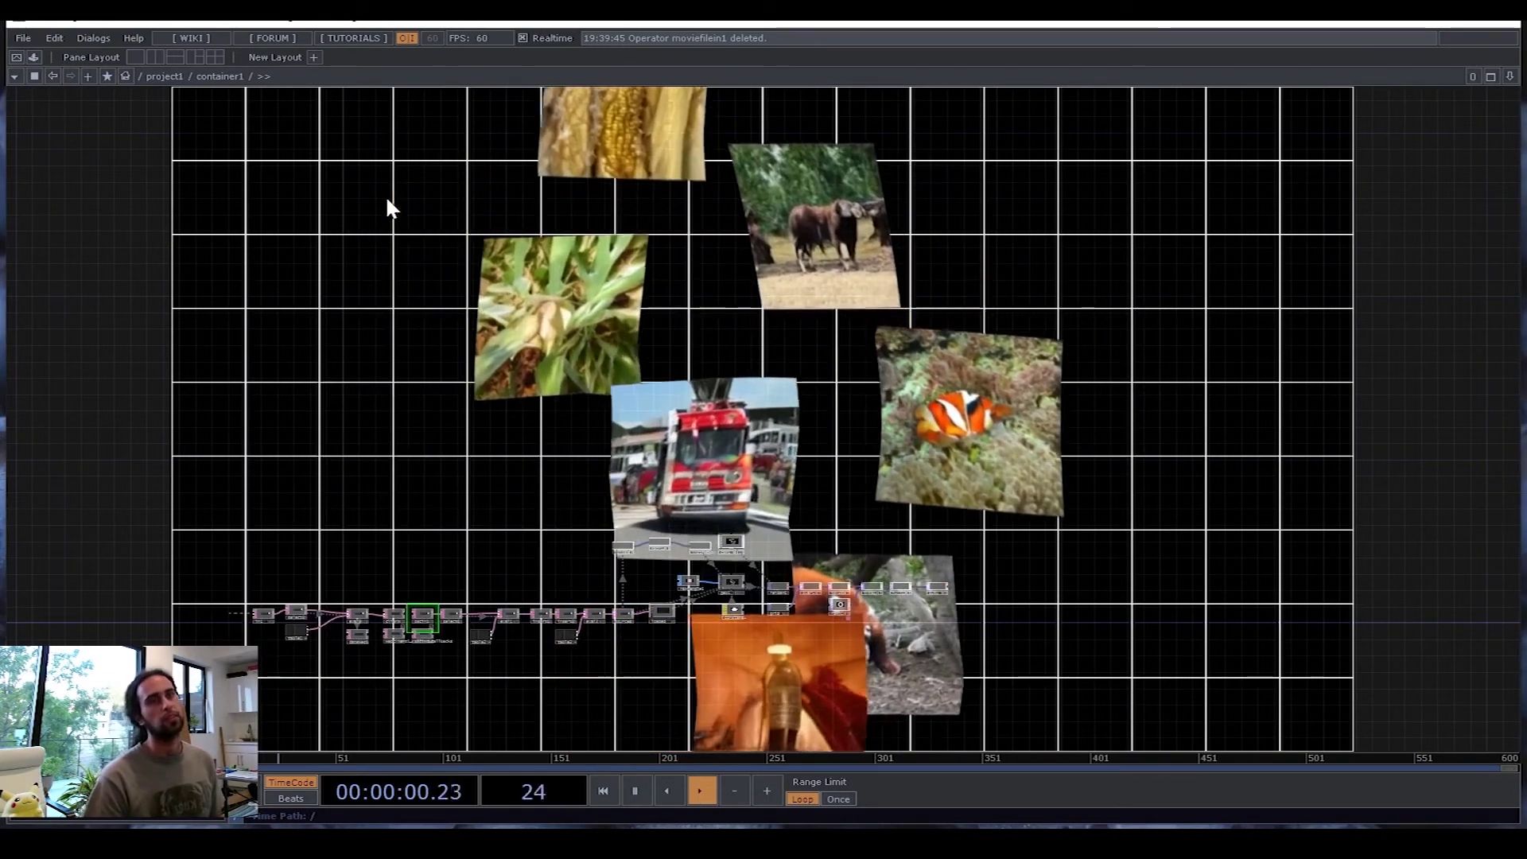